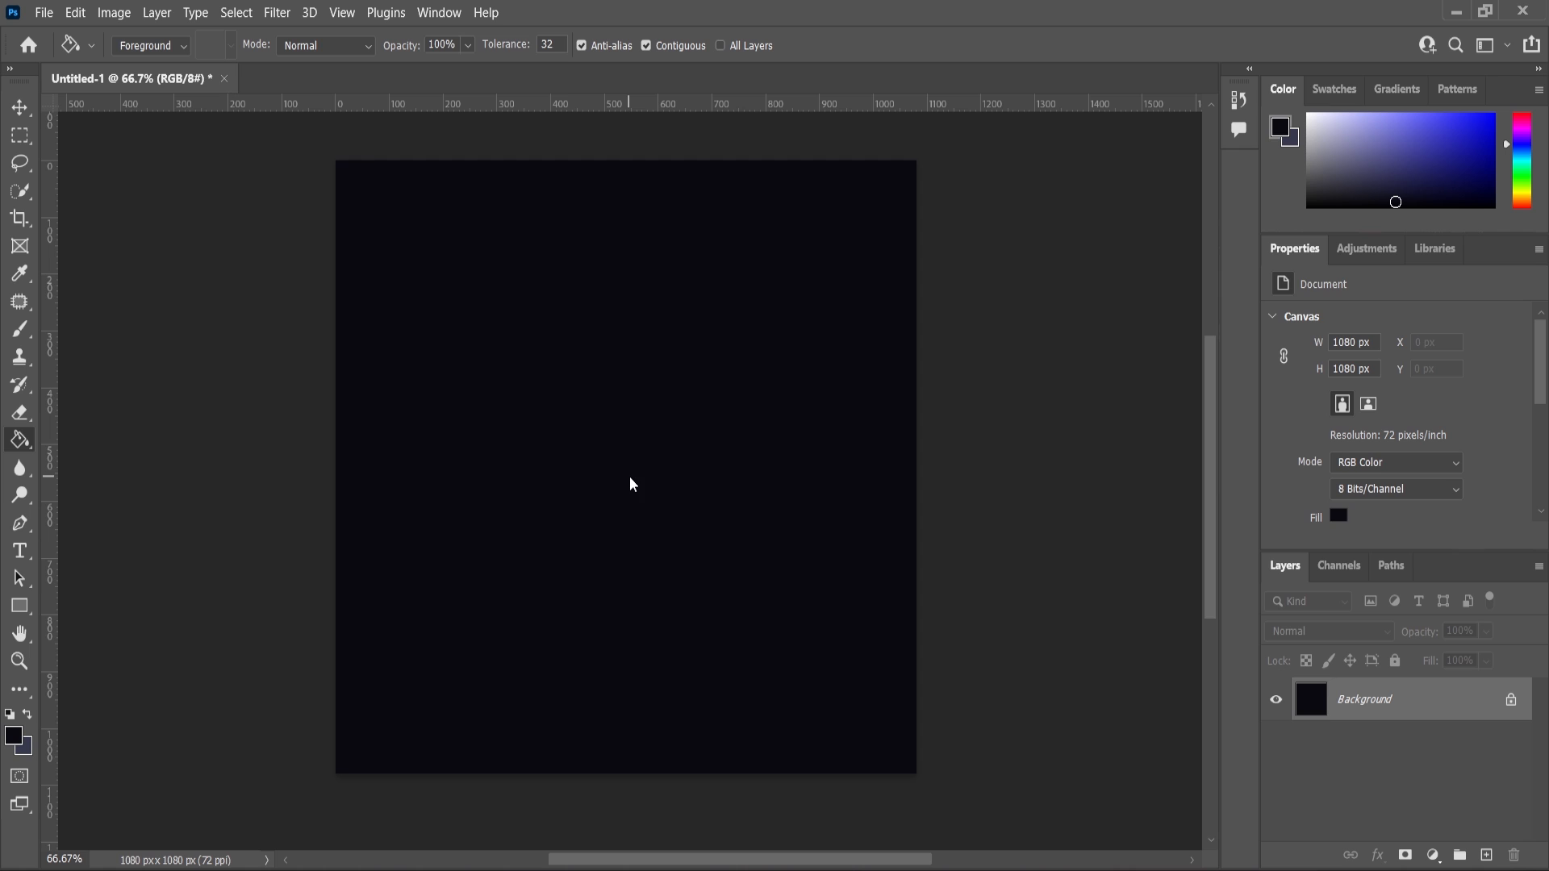
Add a new empty layer and switch to the Brush tool with a bluish-gray foreground colour.
click(1489, 856)
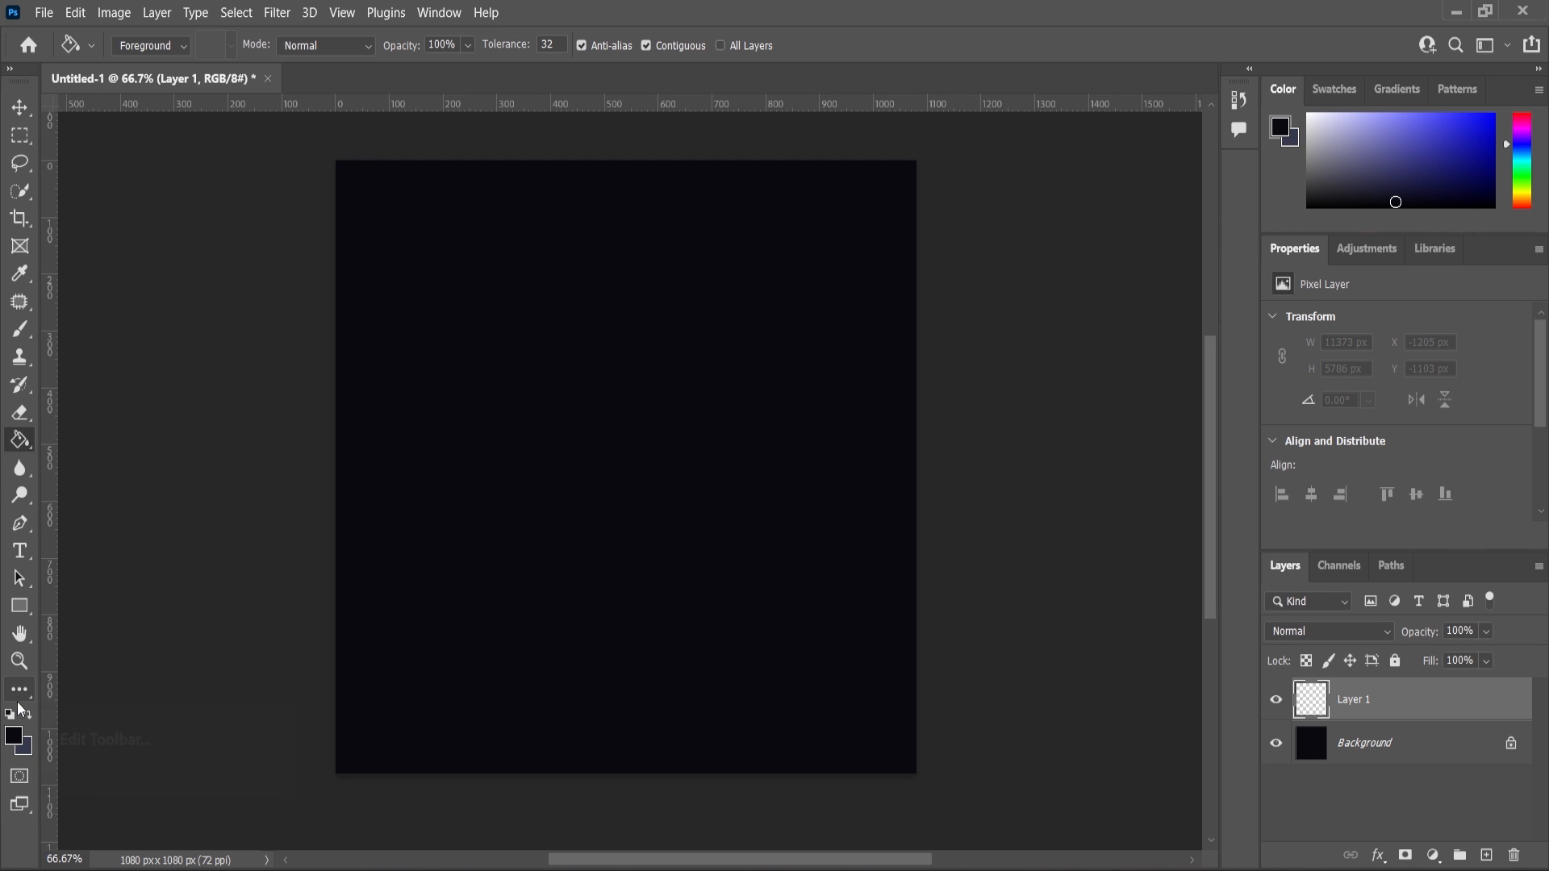
click(27, 714)
click(20, 329)
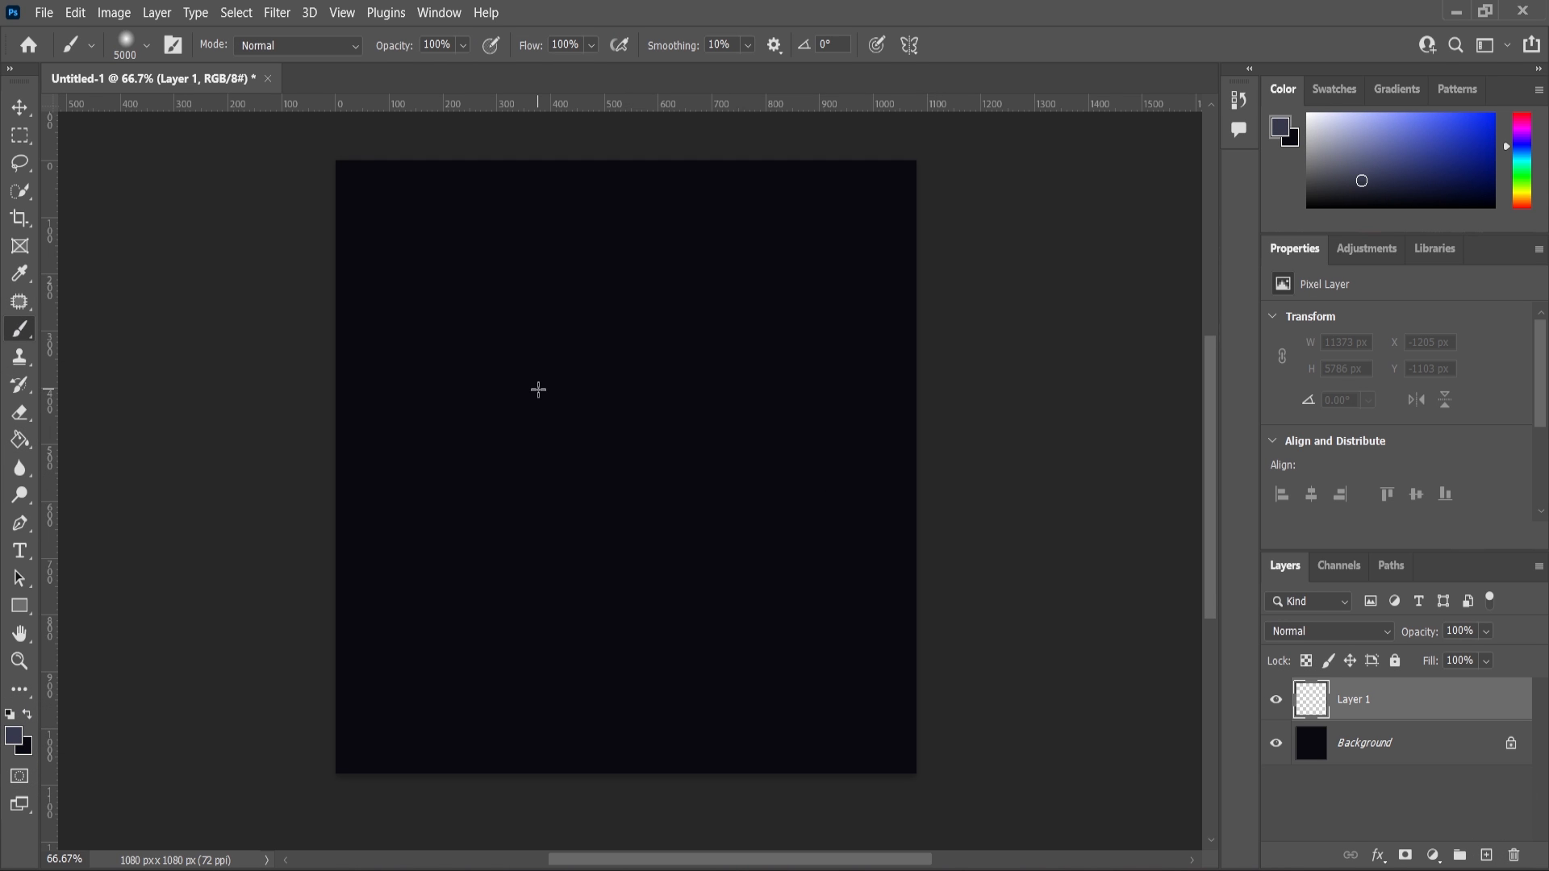
Paint one large soft bluish glow at the centre of the new layer with a 0% hardness brush.
right_click(643, 393)
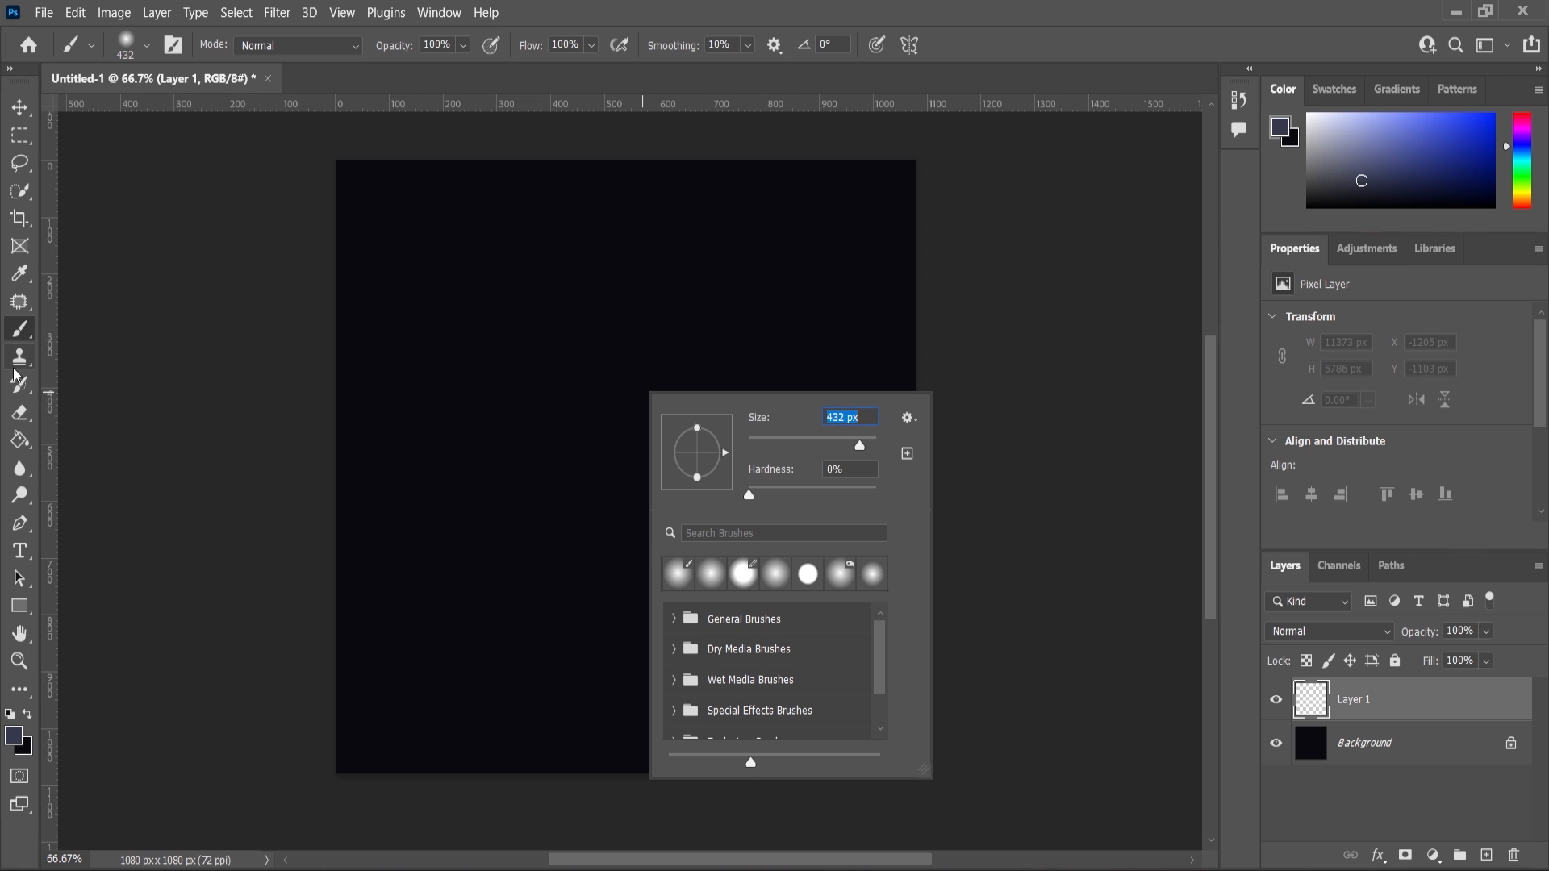
key(Return)
key(bracketright)
key(bracketright)
key(bracketright)
key(bracketright)
key(bracketright)
key(bracketright)
key(bracketright)
key(bracketright)
key(bracketright)
key(bracketright)
key(bracketright)
key(bracketright)
key(bracketright)
key(bracketright)
key(bracketright)
key(bracketright)
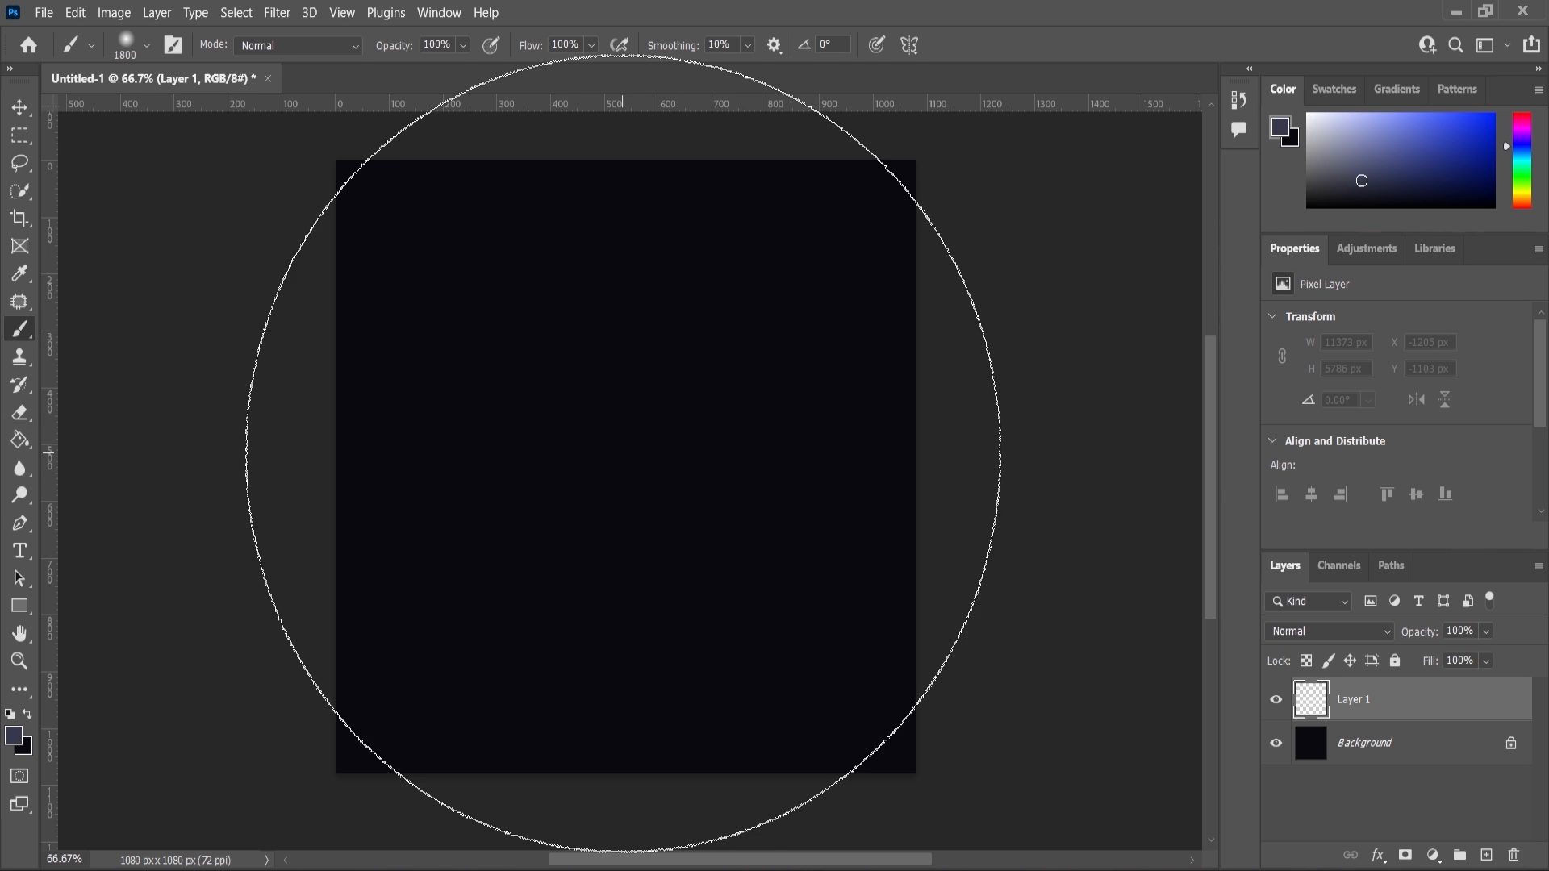
key(bracketleft)
key(bracketleft)
click(624, 455)
key(bracketleft)
key(bracketleft)
key(bracketleft)
key(bracketleft)
key(bracketleft)
key(bracketleft)
key(bracketleft)
key(bracketleft)
key(bracketleft)
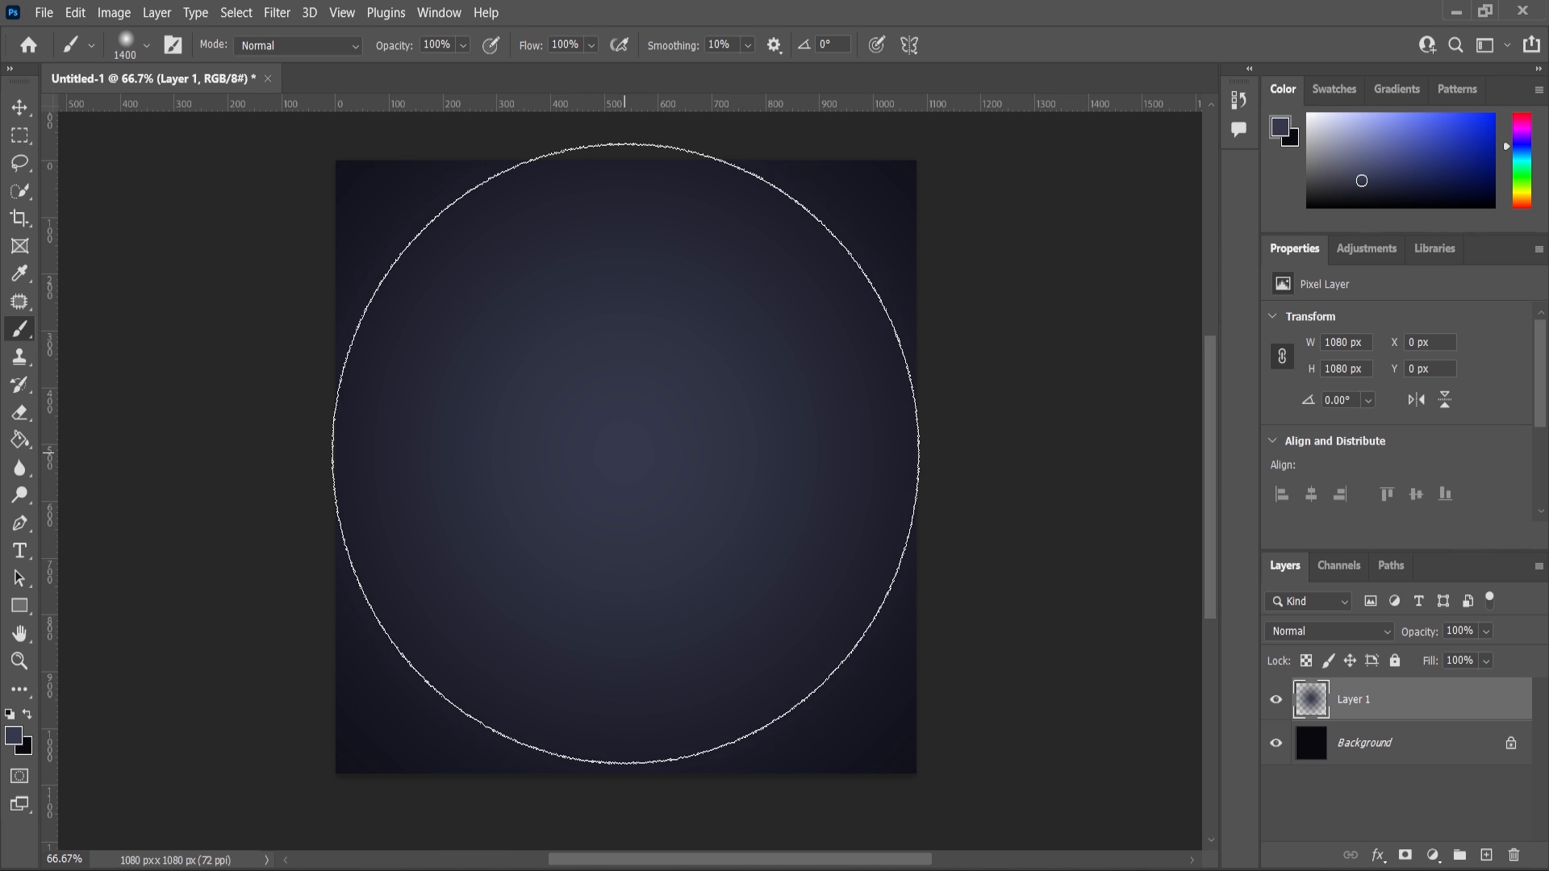
key(bracketleft)
key(bracketleft)
alt+scroll(928, 432, down, 1)
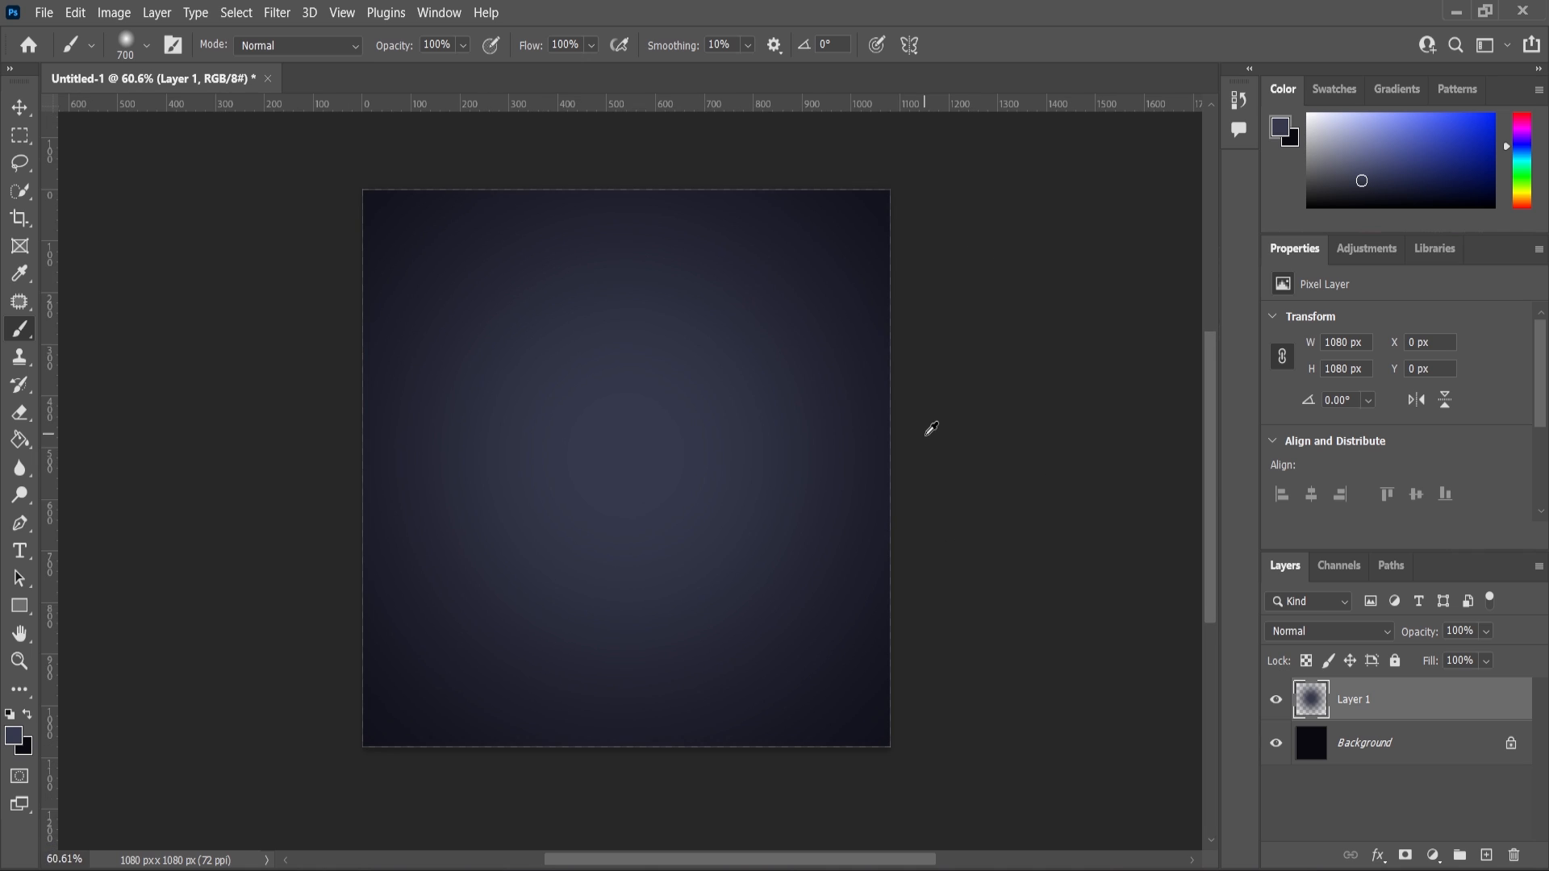
alt+scroll(858, 512, down, 2)
alt+scroll(738, 556, up, 2)
click(19, 661)
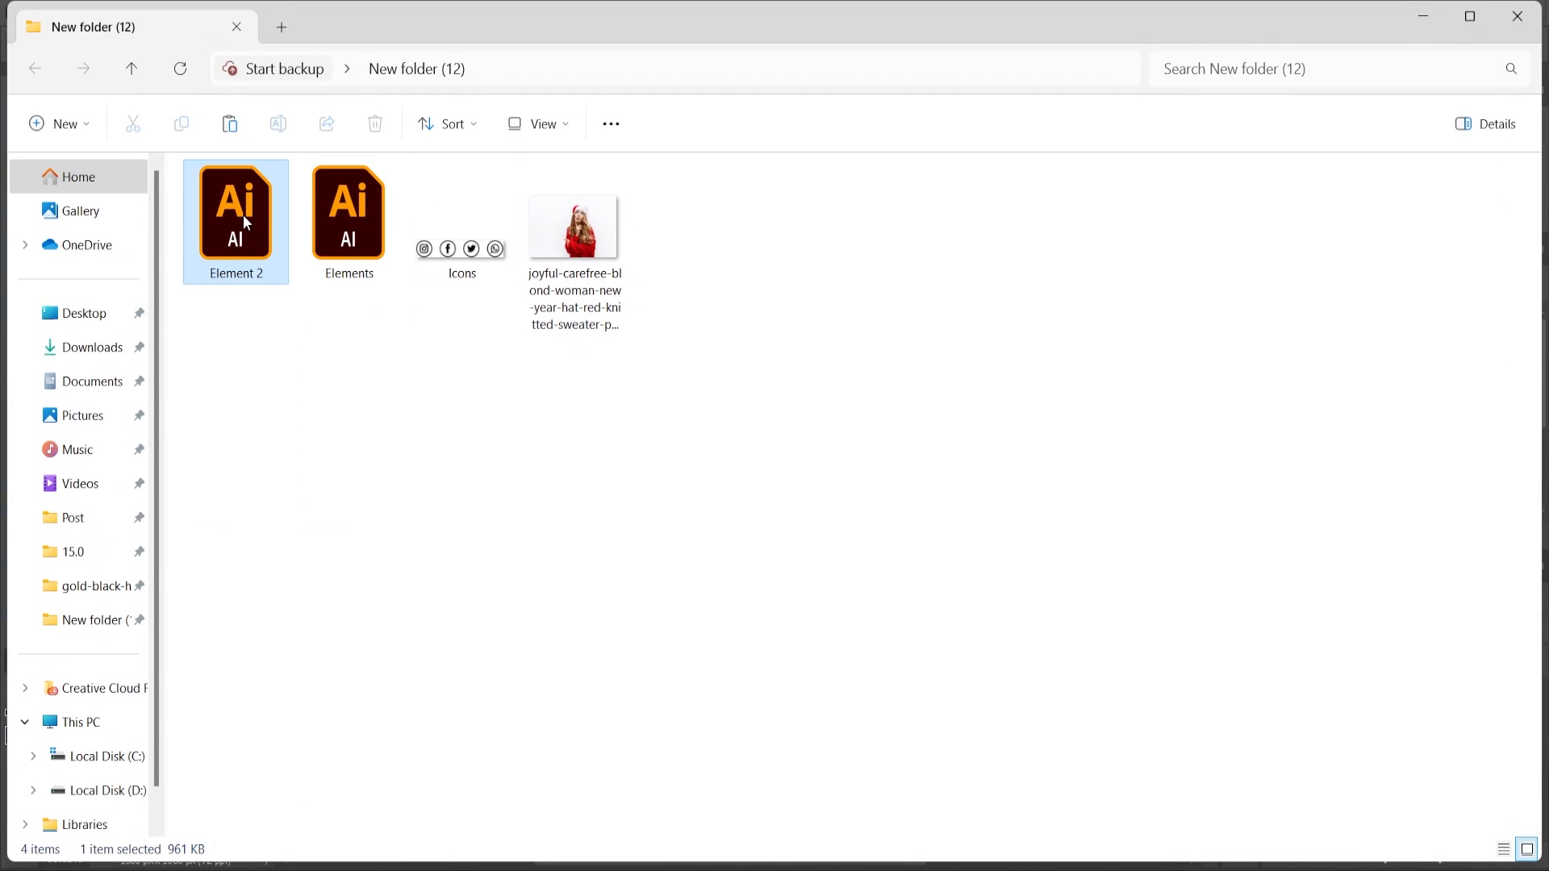
Switch to Illustrator and select the gold 2 in the 2024 artwork.
double_click(243, 214)
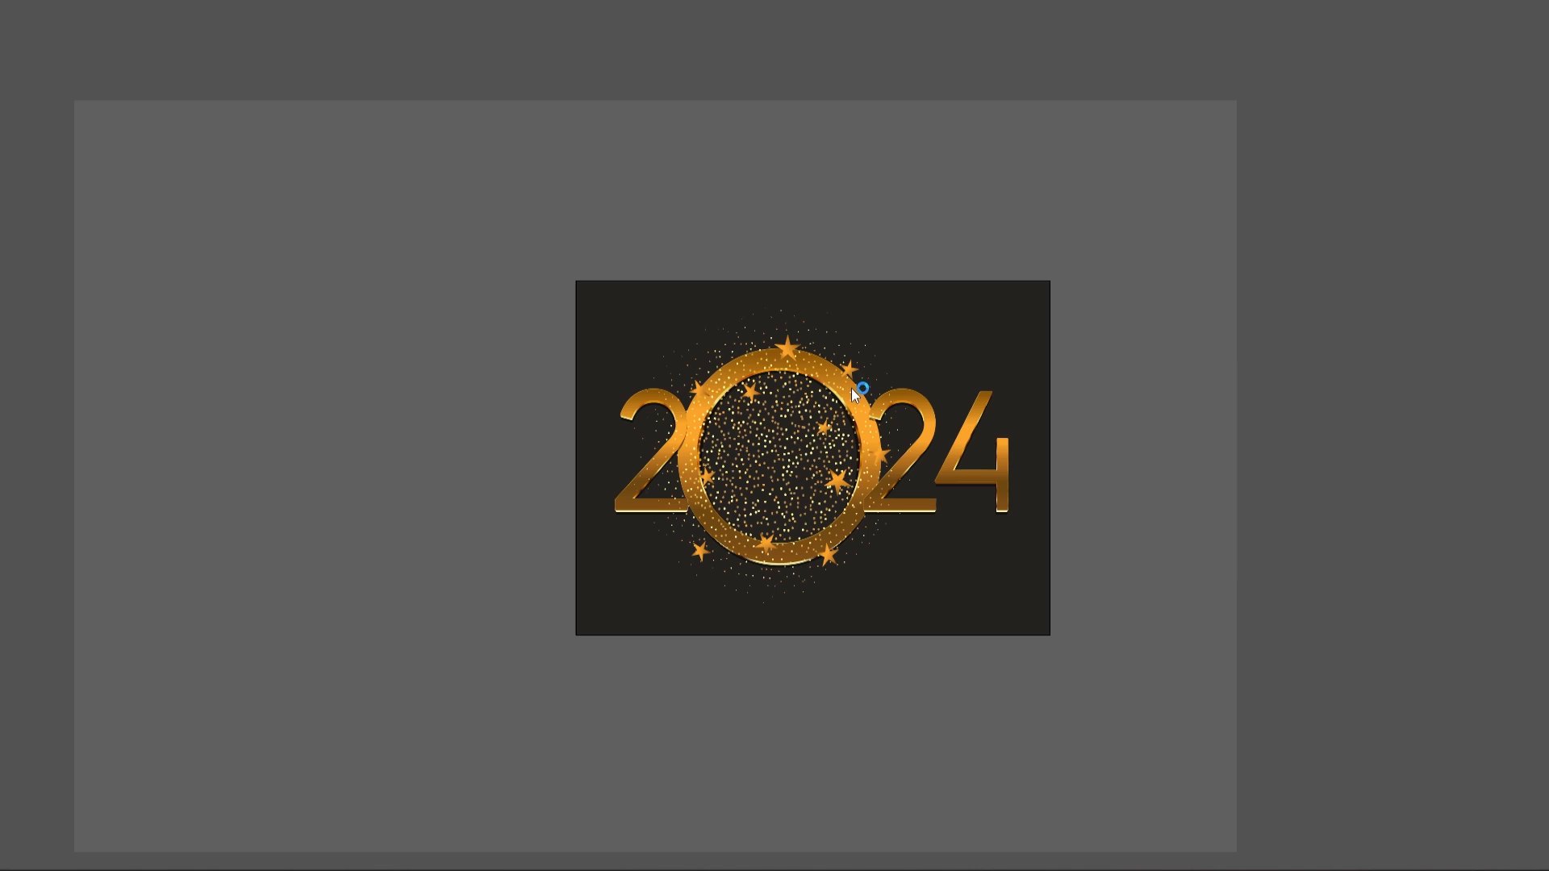
alt+scroll(846, 403, up, 1)
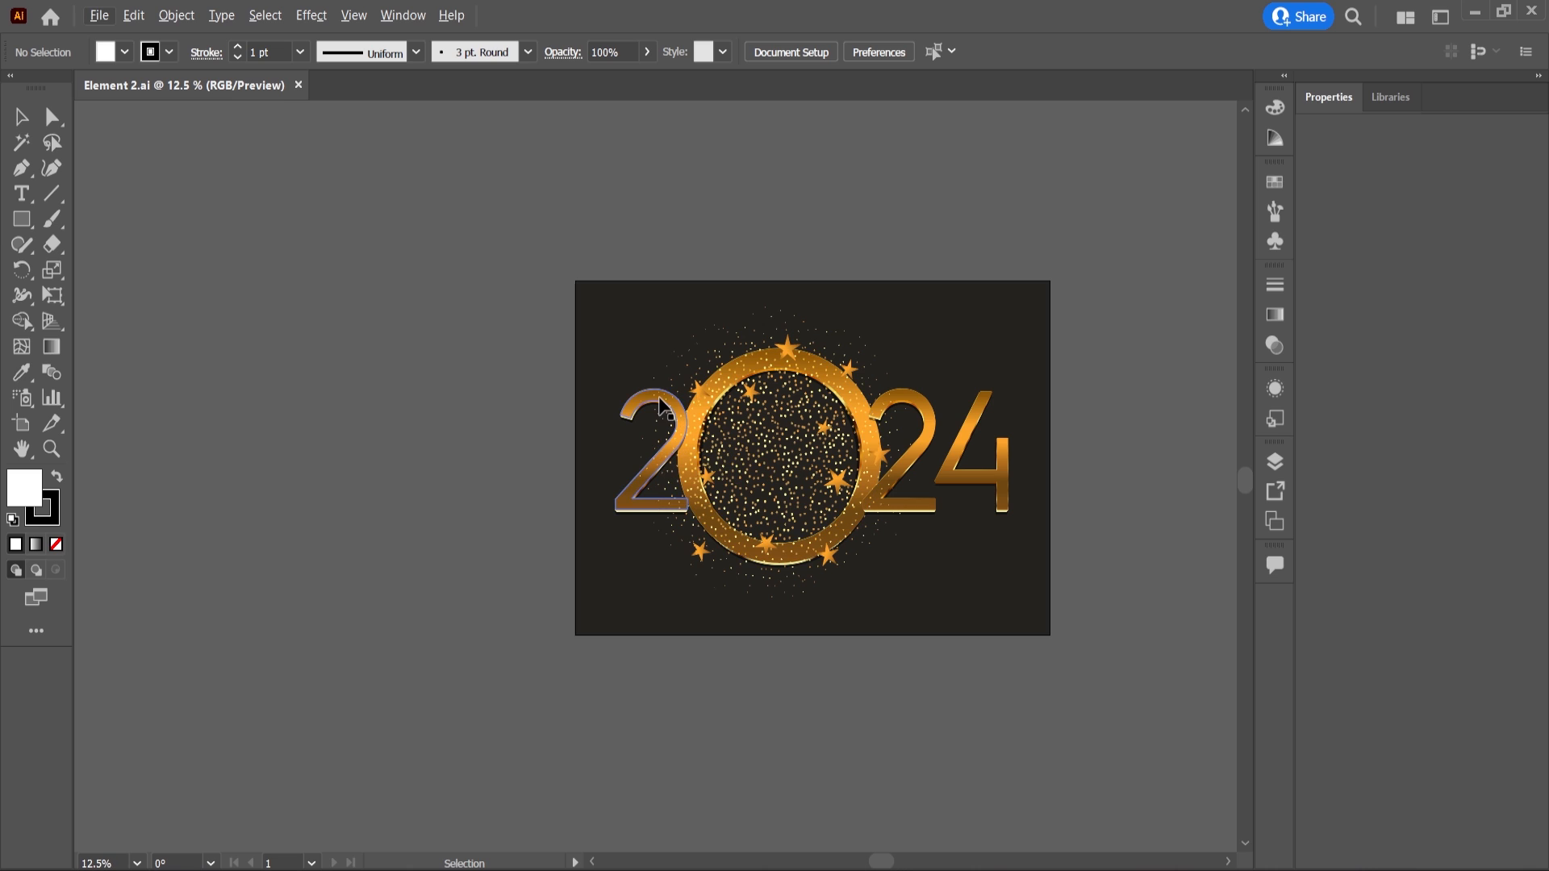
double_click(660, 405)
drag(660, 405, 604, 426)
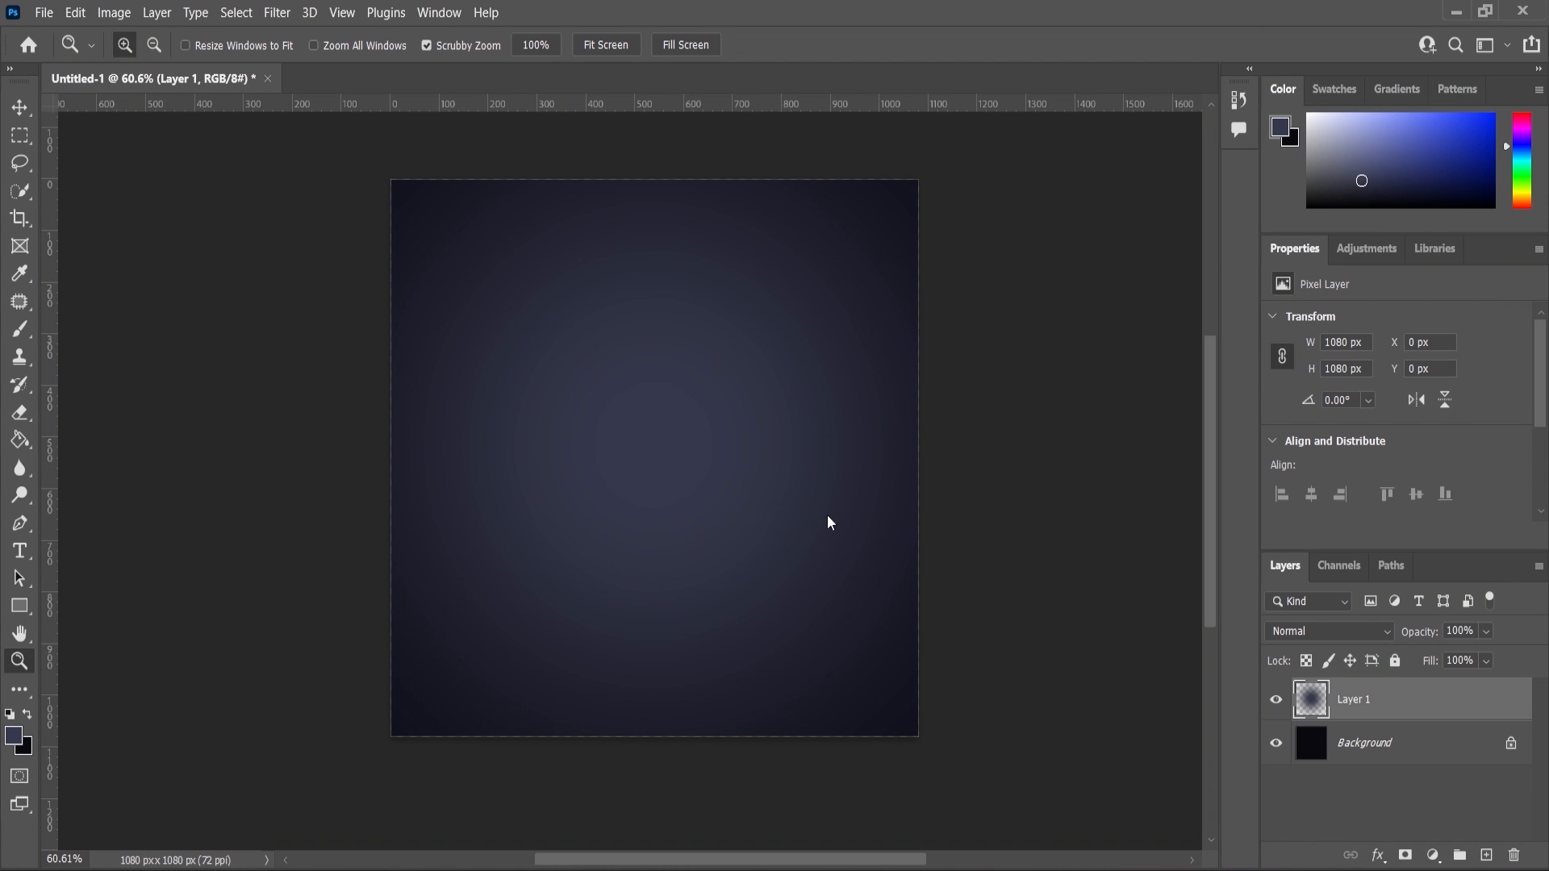
Paste the 2 as a smart object, scale it to about 40% and move it left of centre.
key(ctrl+v)
click(855, 222)
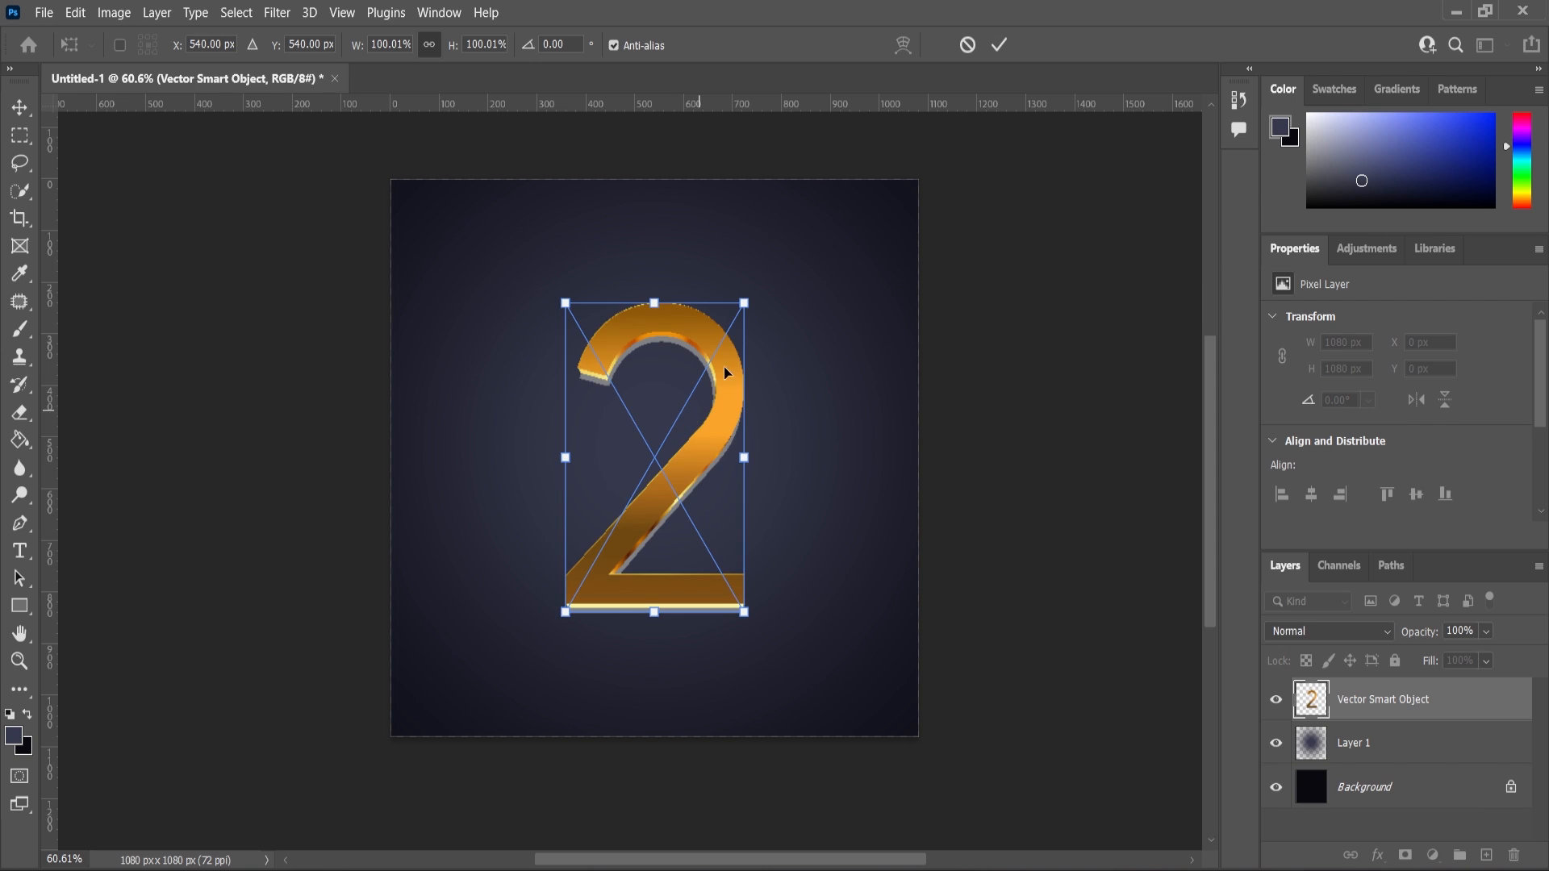
drag(744, 303, 692, 393)
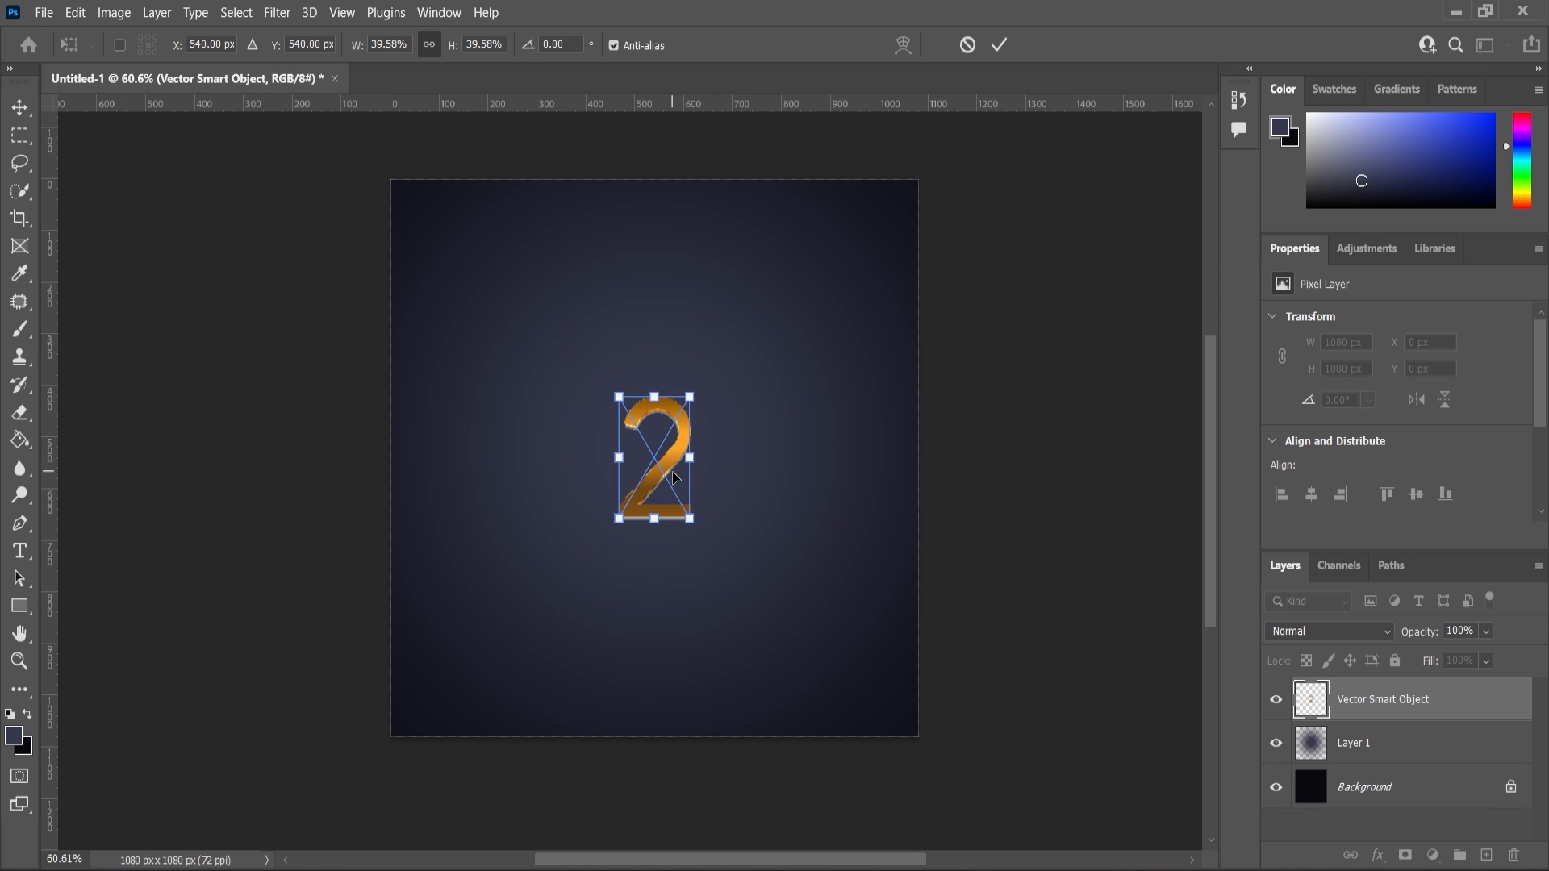
drag(643, 463, 480, 452)
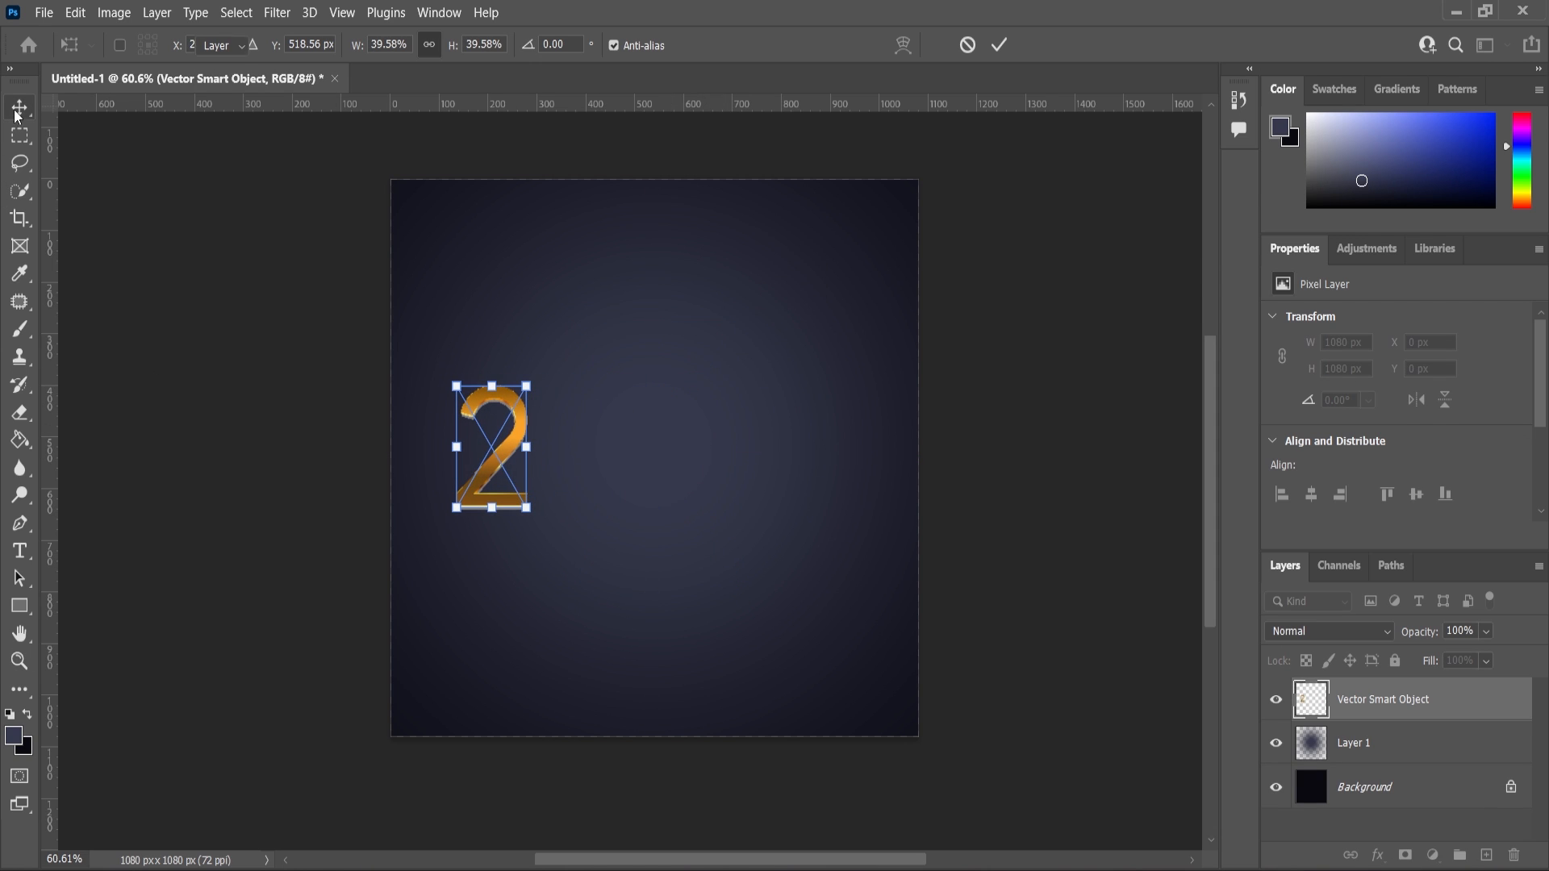
key(Return)
Add a Drop Shadow to the 2's layer with distance 10 px and size 29 px.
click(727, 506)
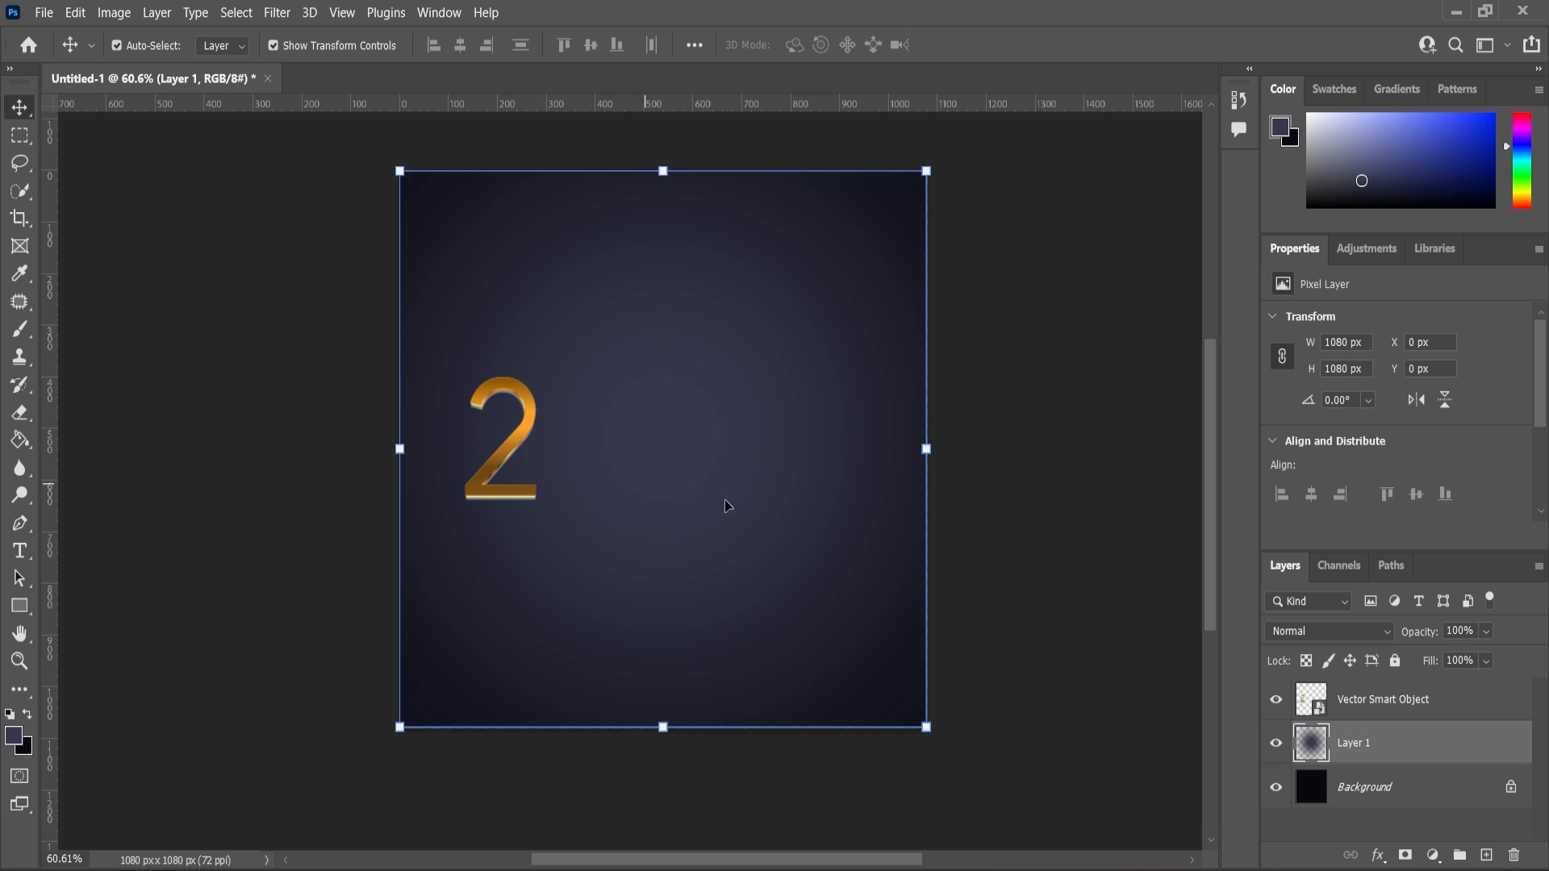
click(1381, 700)
click(1378, 855)
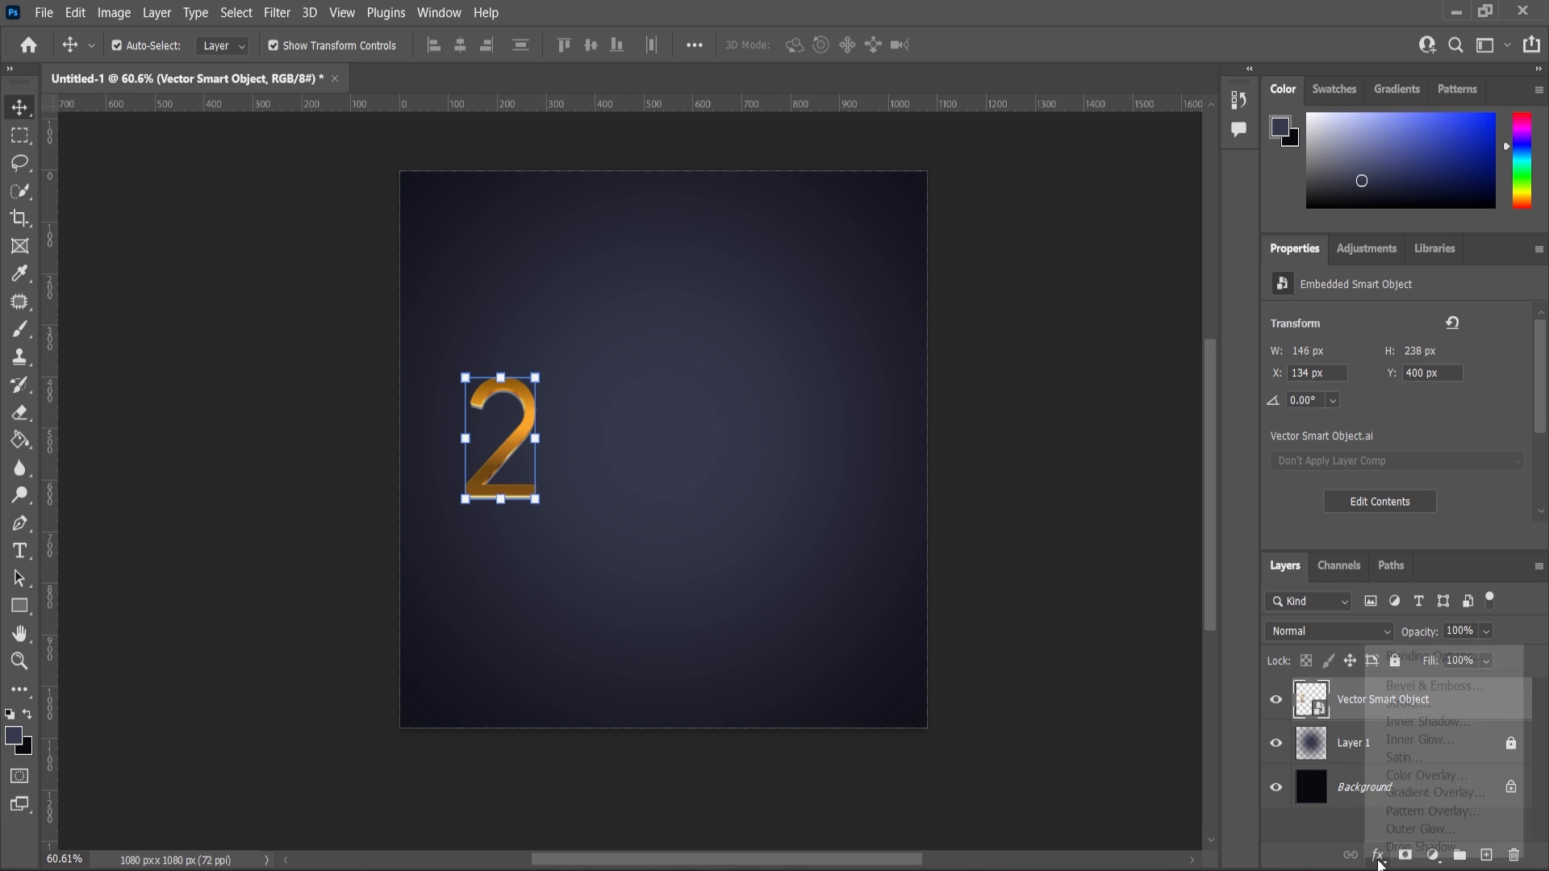
click(1393, 847)
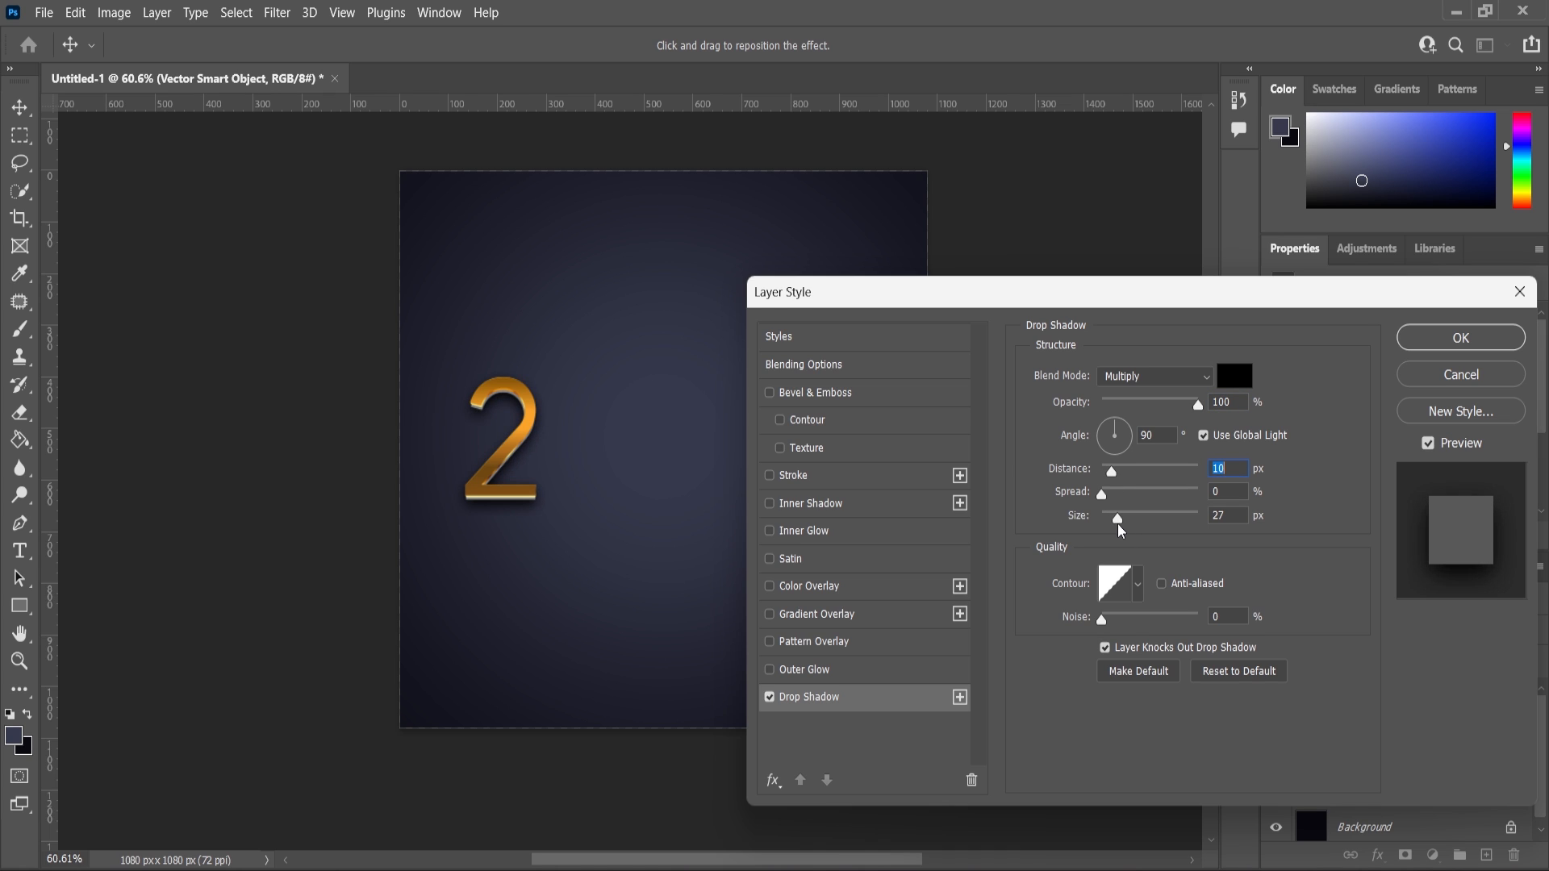
click(1461, 338)
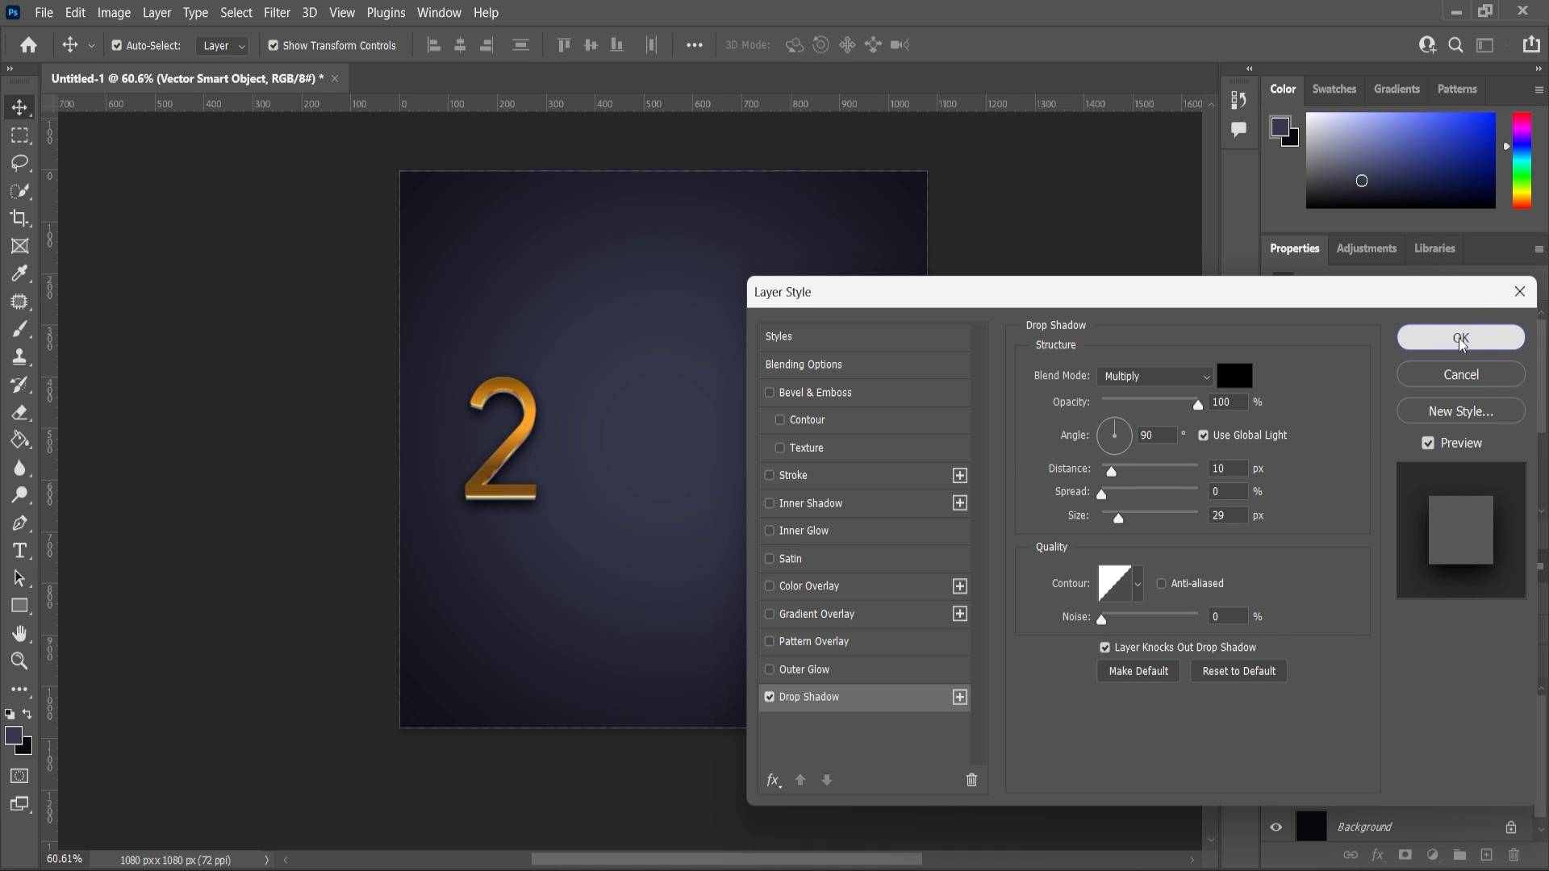
In Illustrator, drag the sparkle particles away from the ring and select the gold ring.
key(alt+Tab)
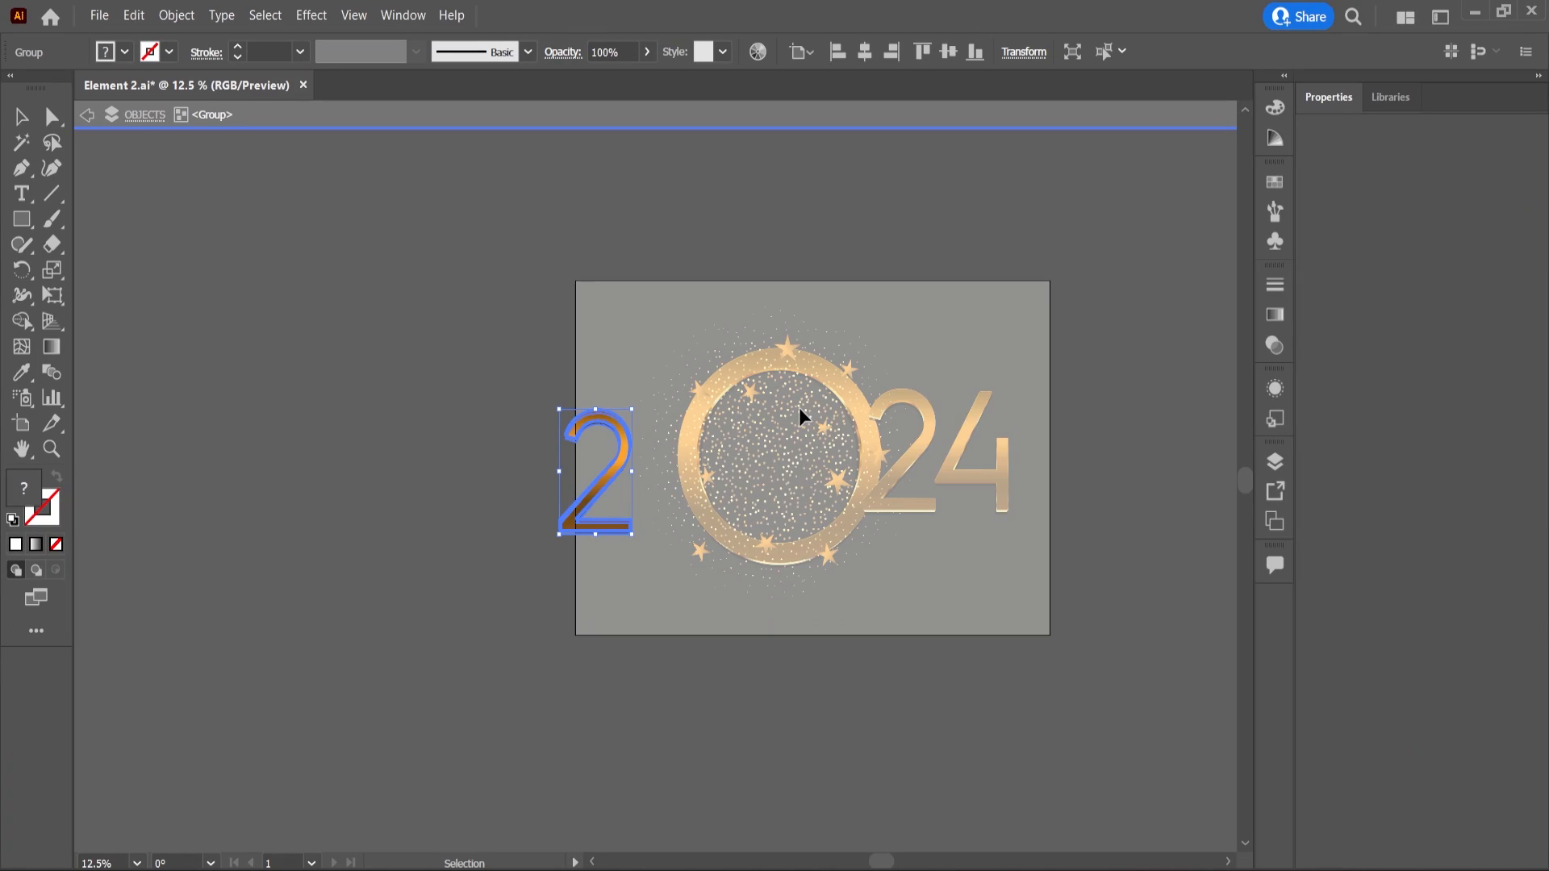
key(Escape)
drag(692, 450, 666, 482)
drag(815, 522, 500, 528)
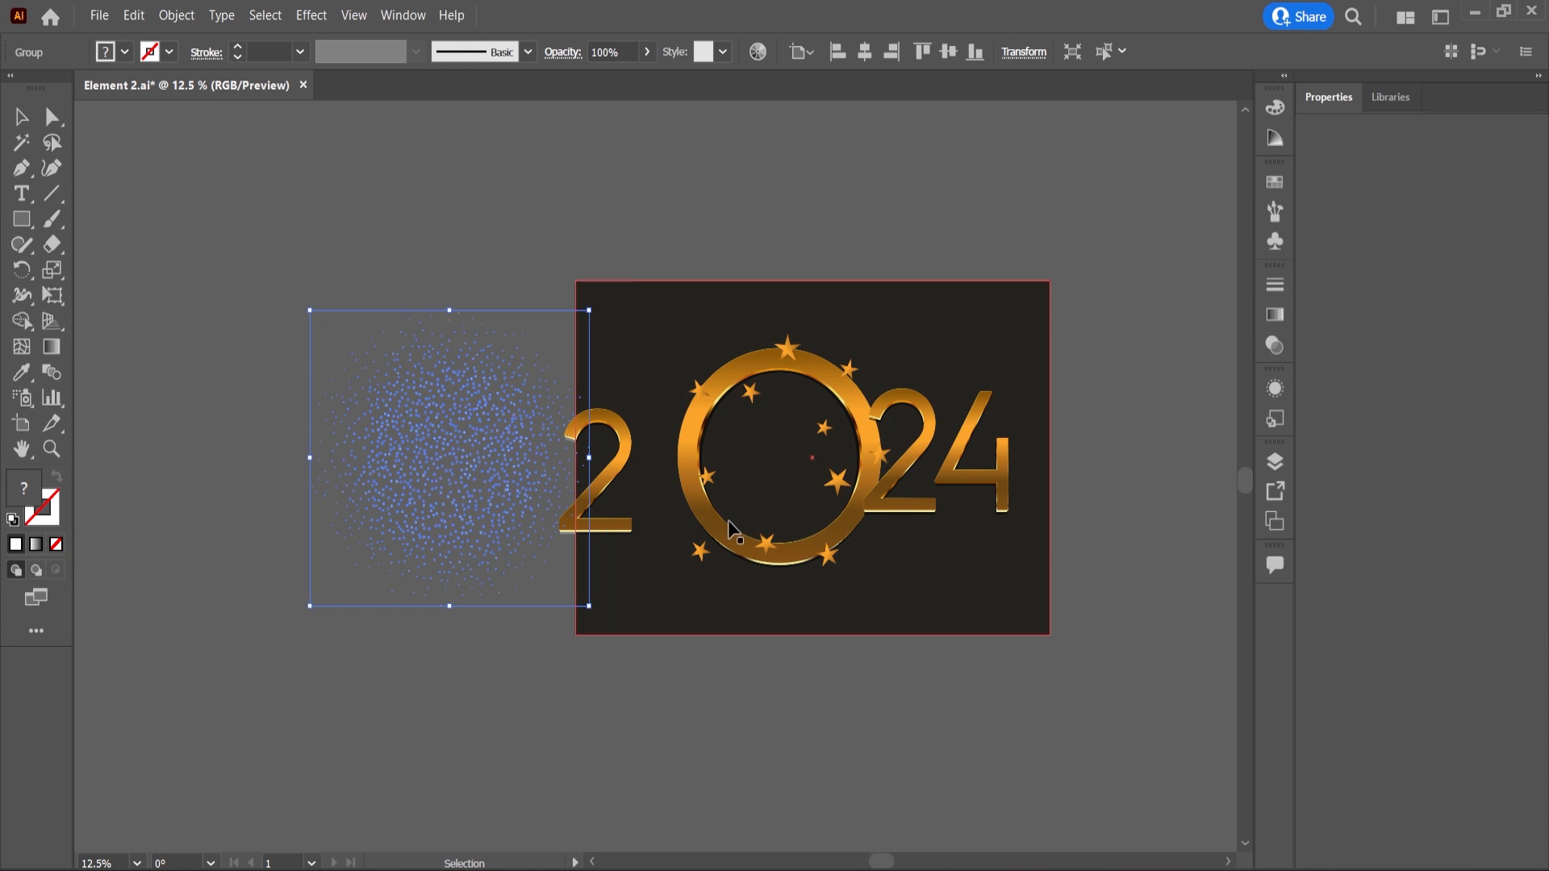
click(726, 543)
Paste the ring as a smart object, scale it to about 38% and place it right of the 2.
key(alt+Tab)
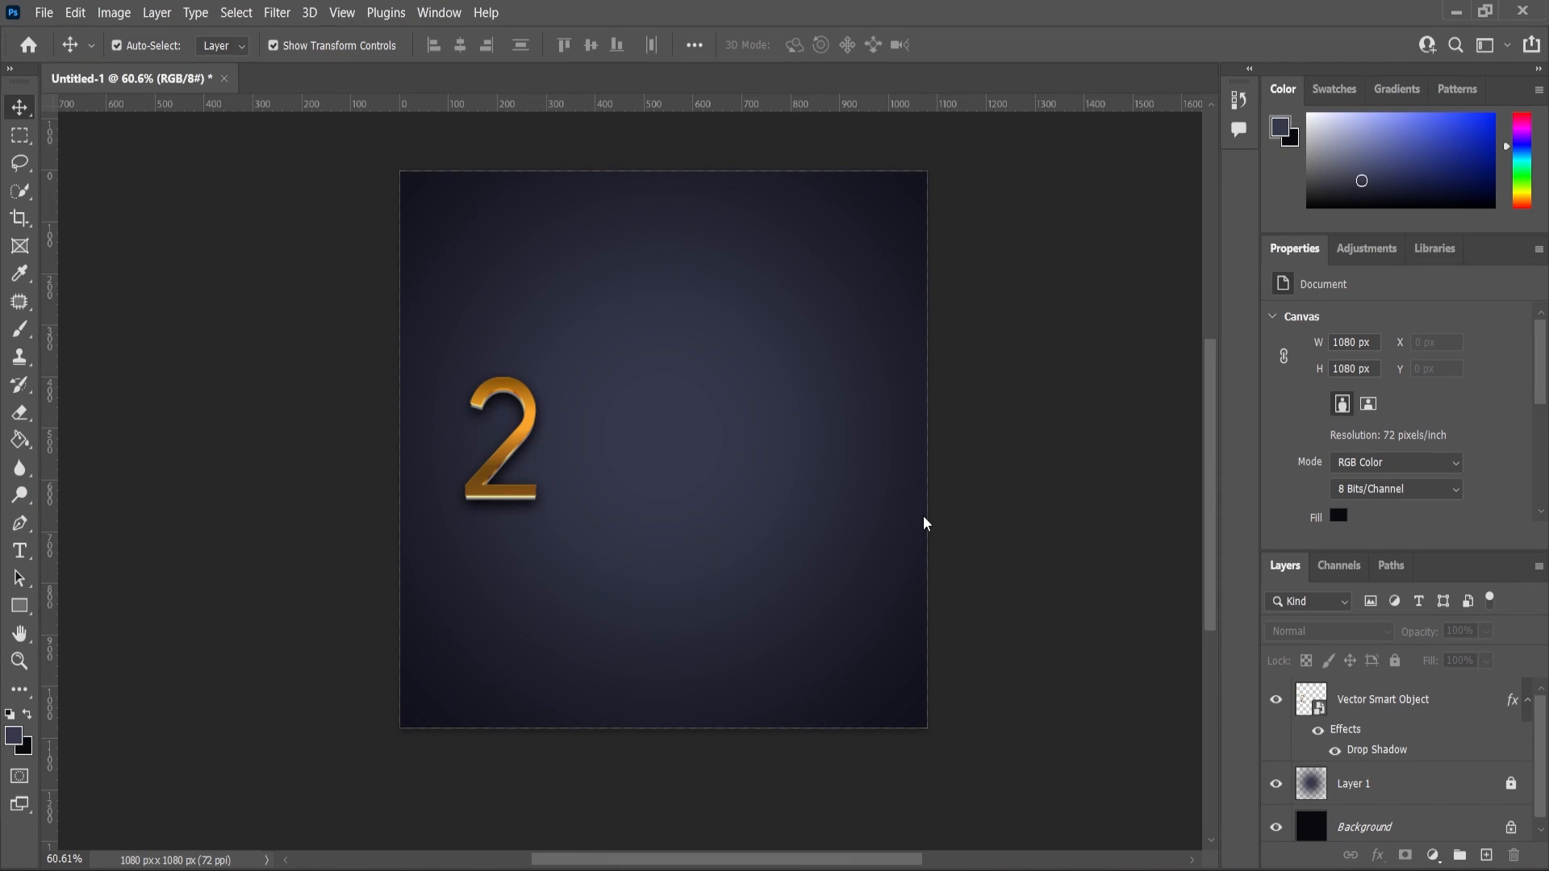
key(ctrl+v)
click(855, 225)
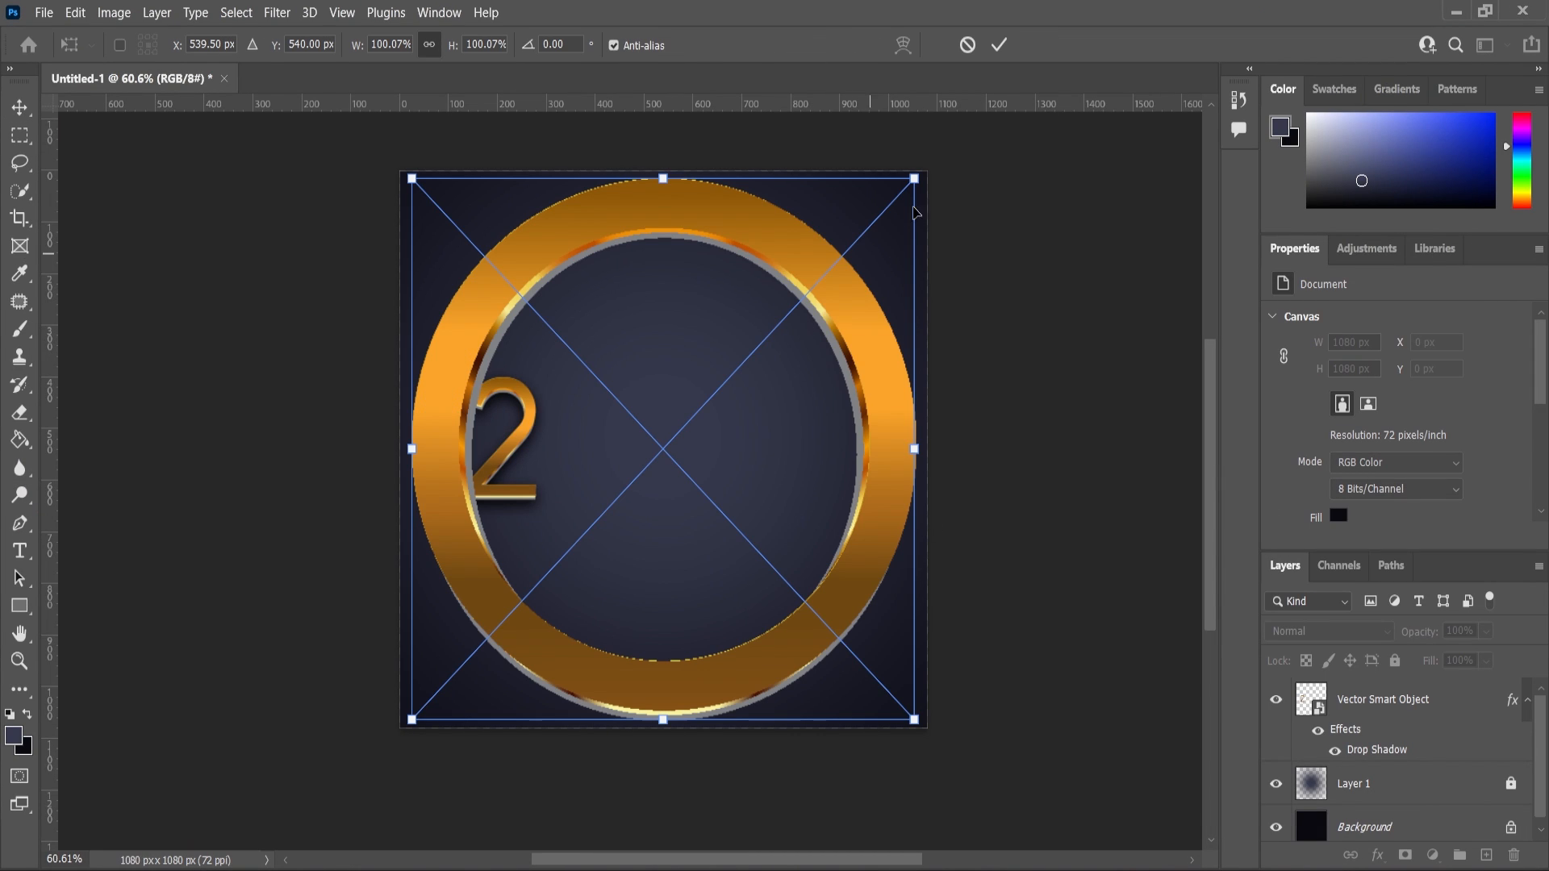
drag(917, 212, 758, 396)
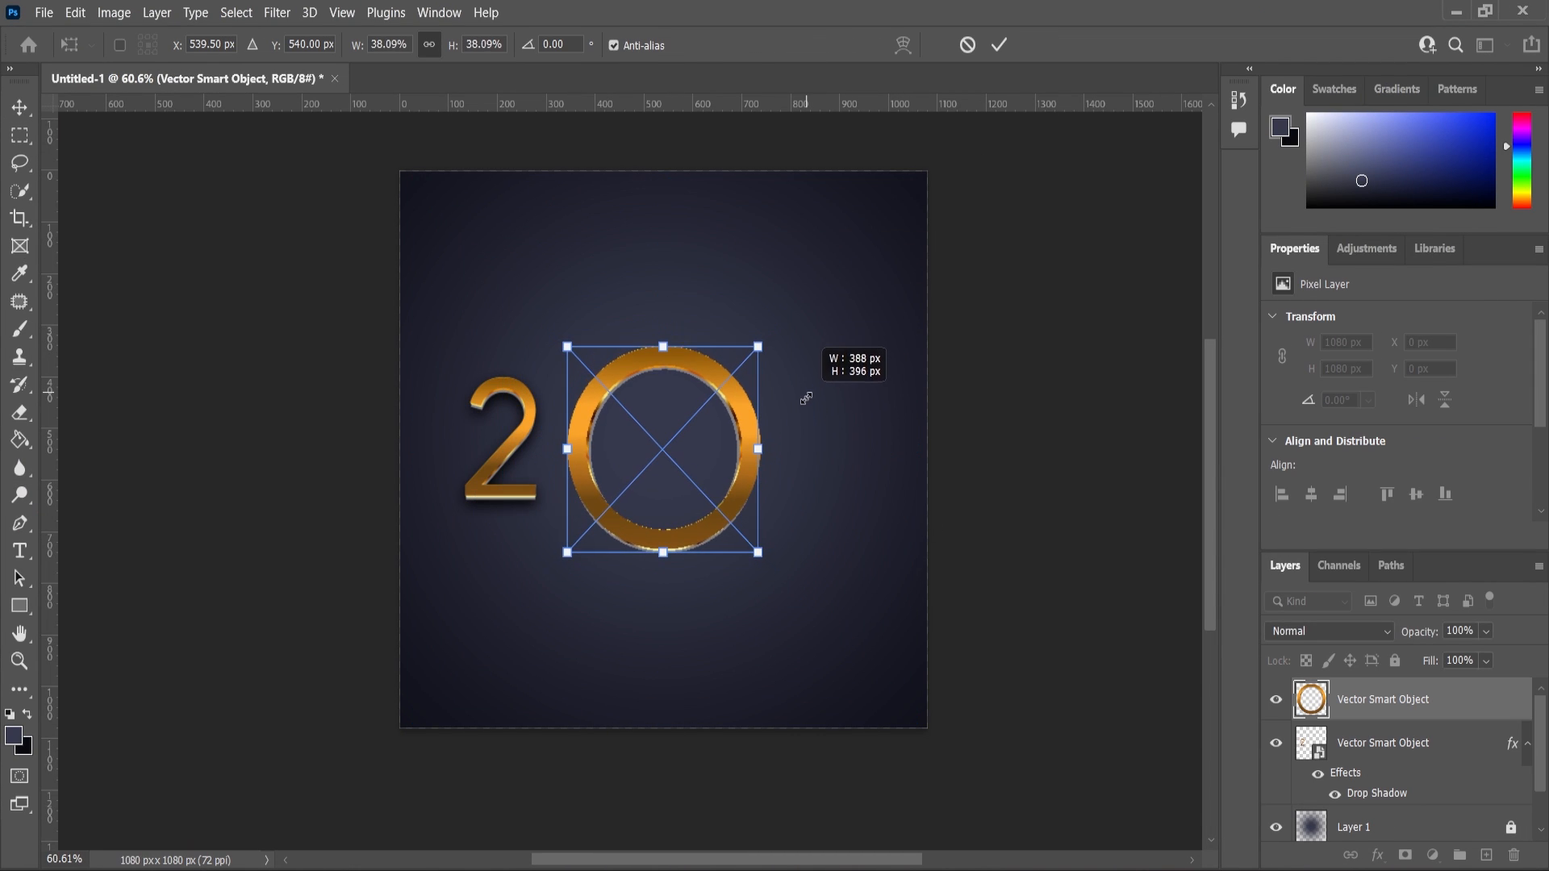
drag(740, 485, 718, 476)
click(18, 108)
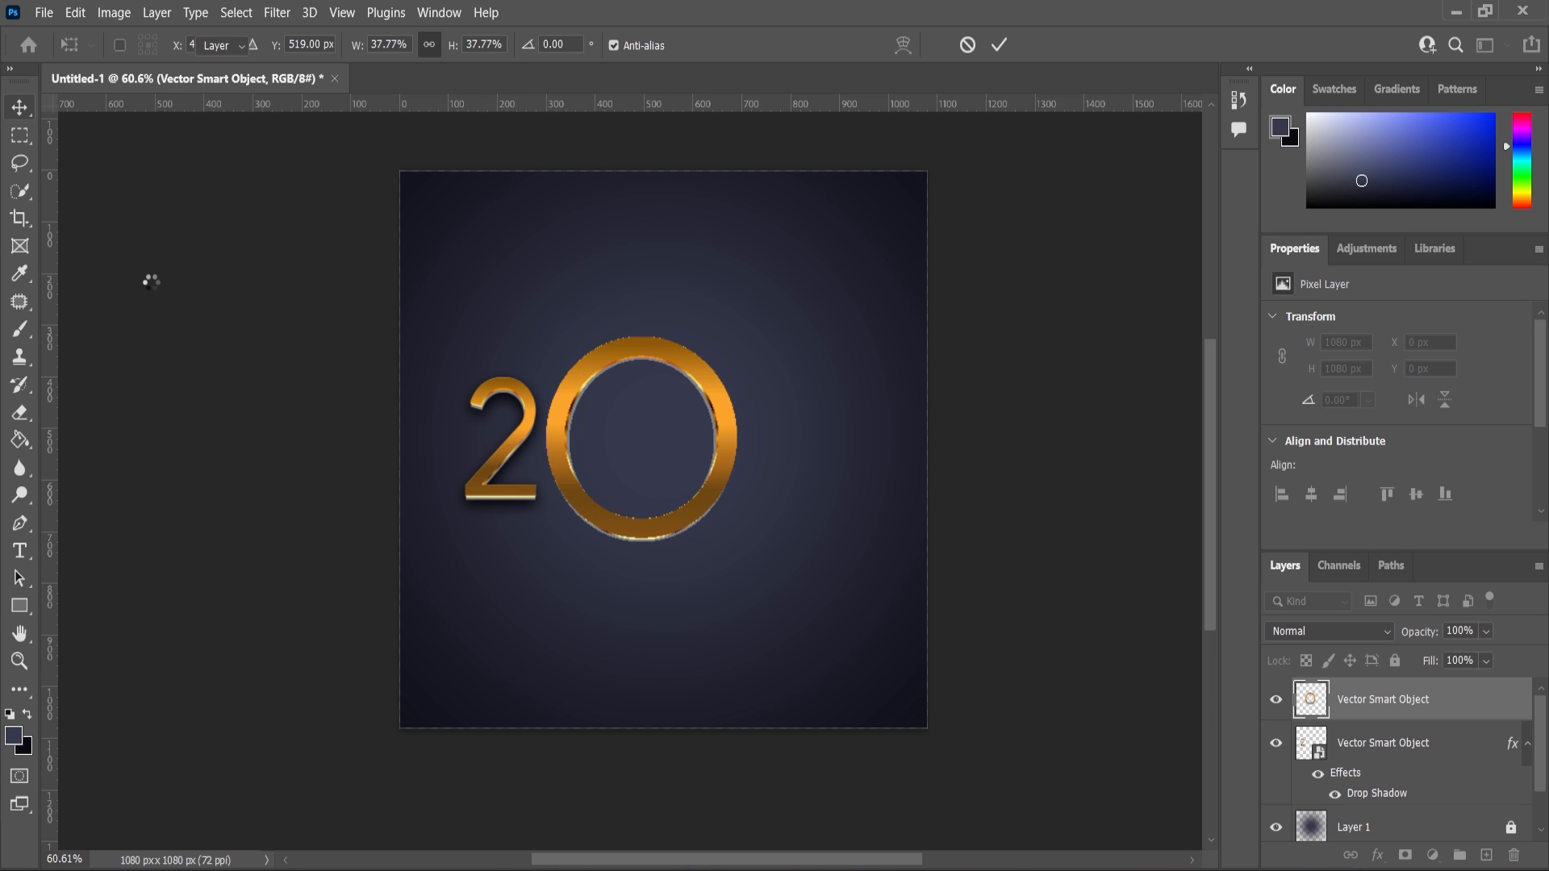
Copy the 2's drop shadow layer style and paste it onto the ring layer.
click(150, 280)
scroll(524, 437, up, 4)
click(482, 486)
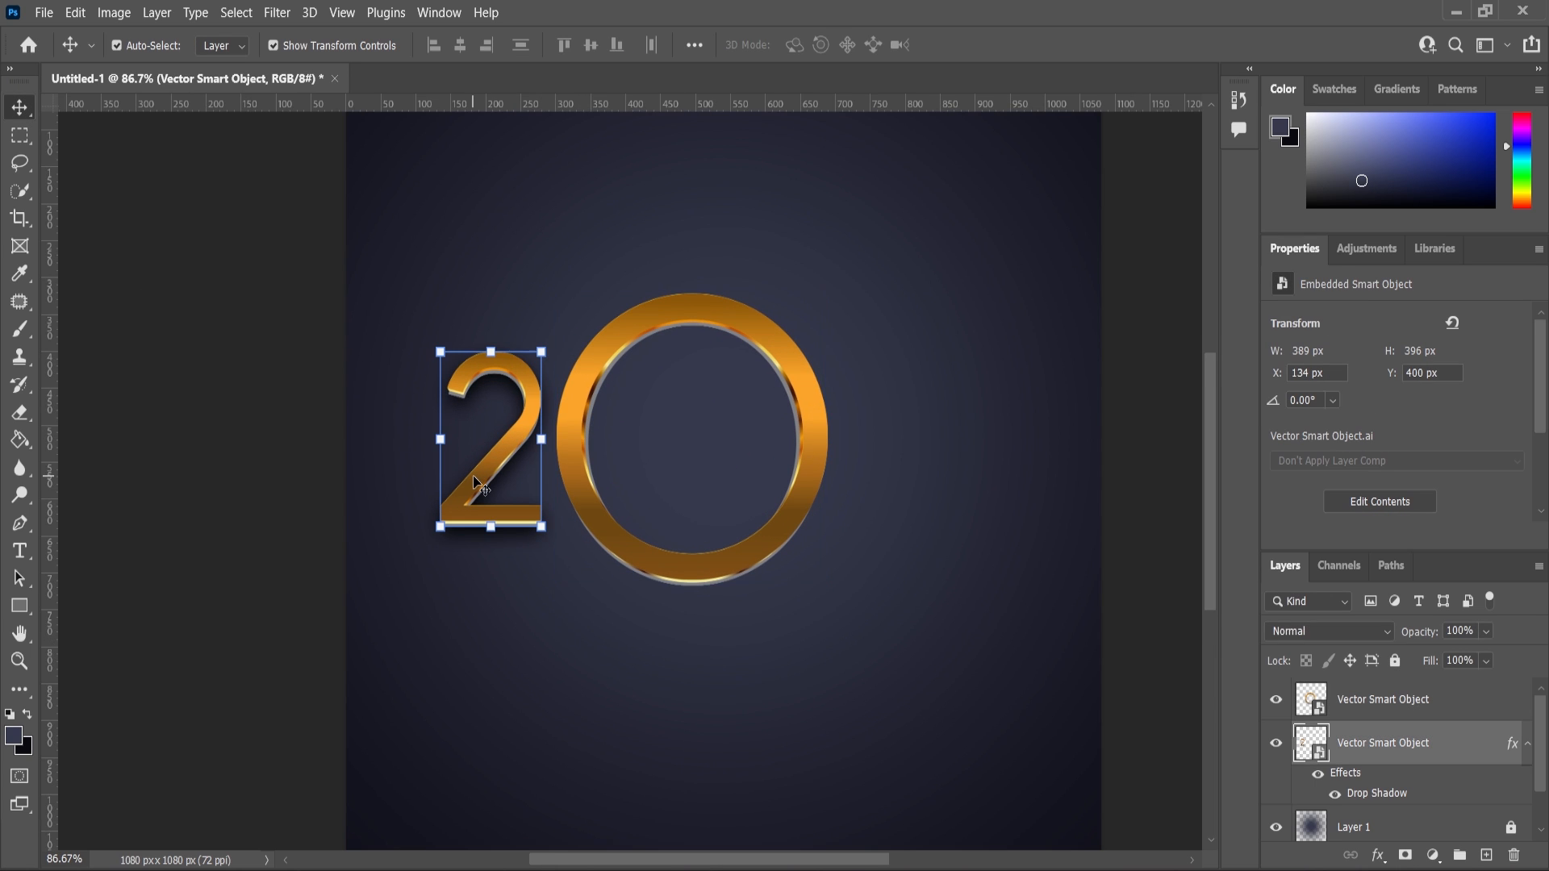
right_click(1396, 742)
click(1218, 605)
click(1380, 702)
right_click(1379, 702)
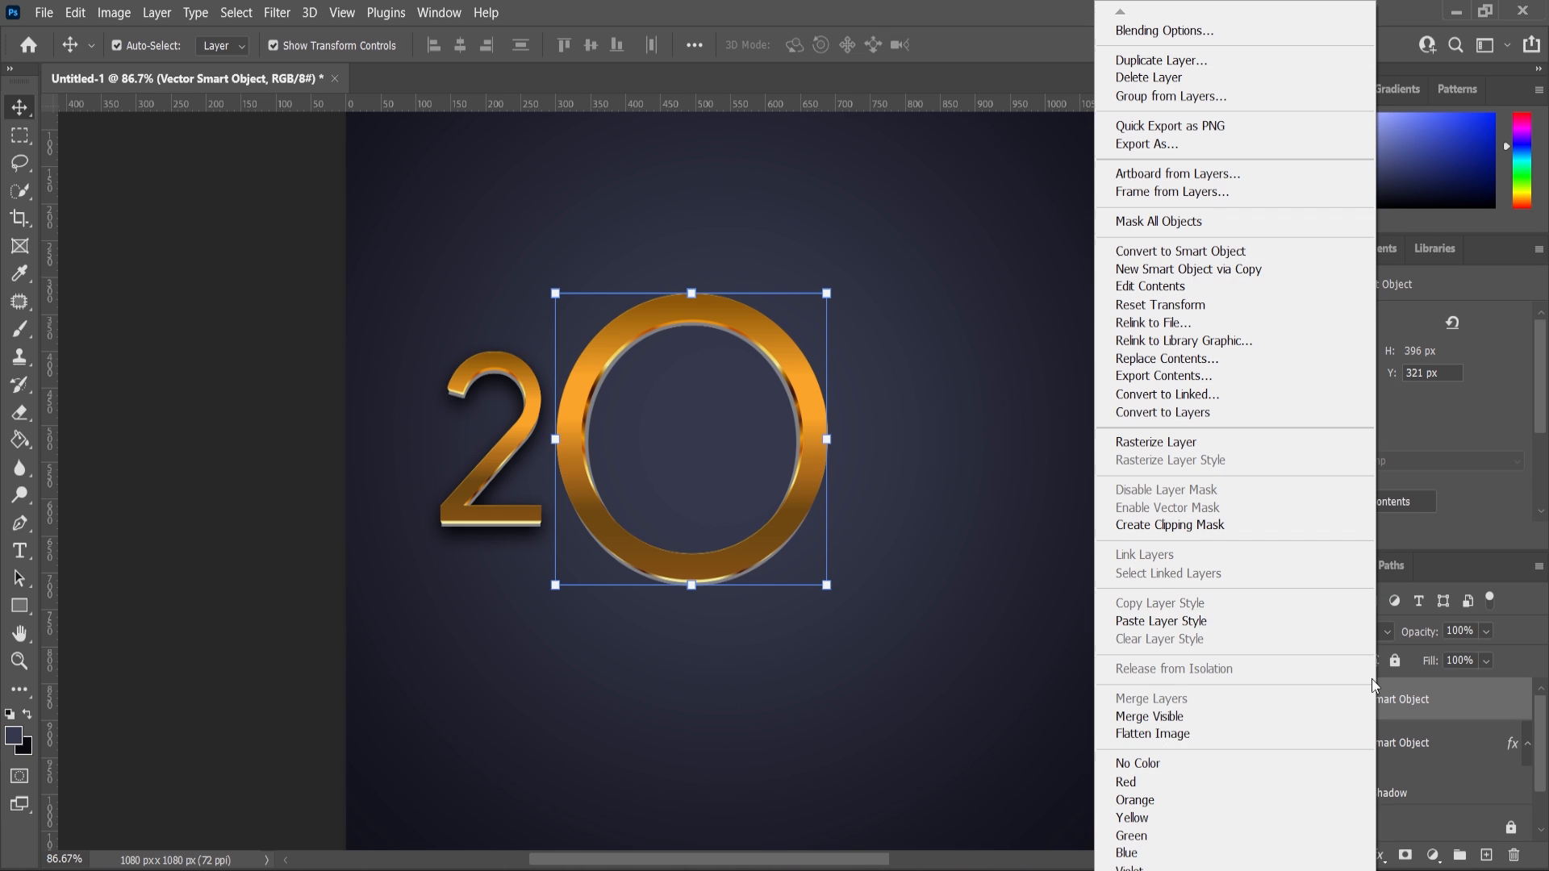
click(1170, 622)
click(726, 399)
scroll(735, 398, down, 2)
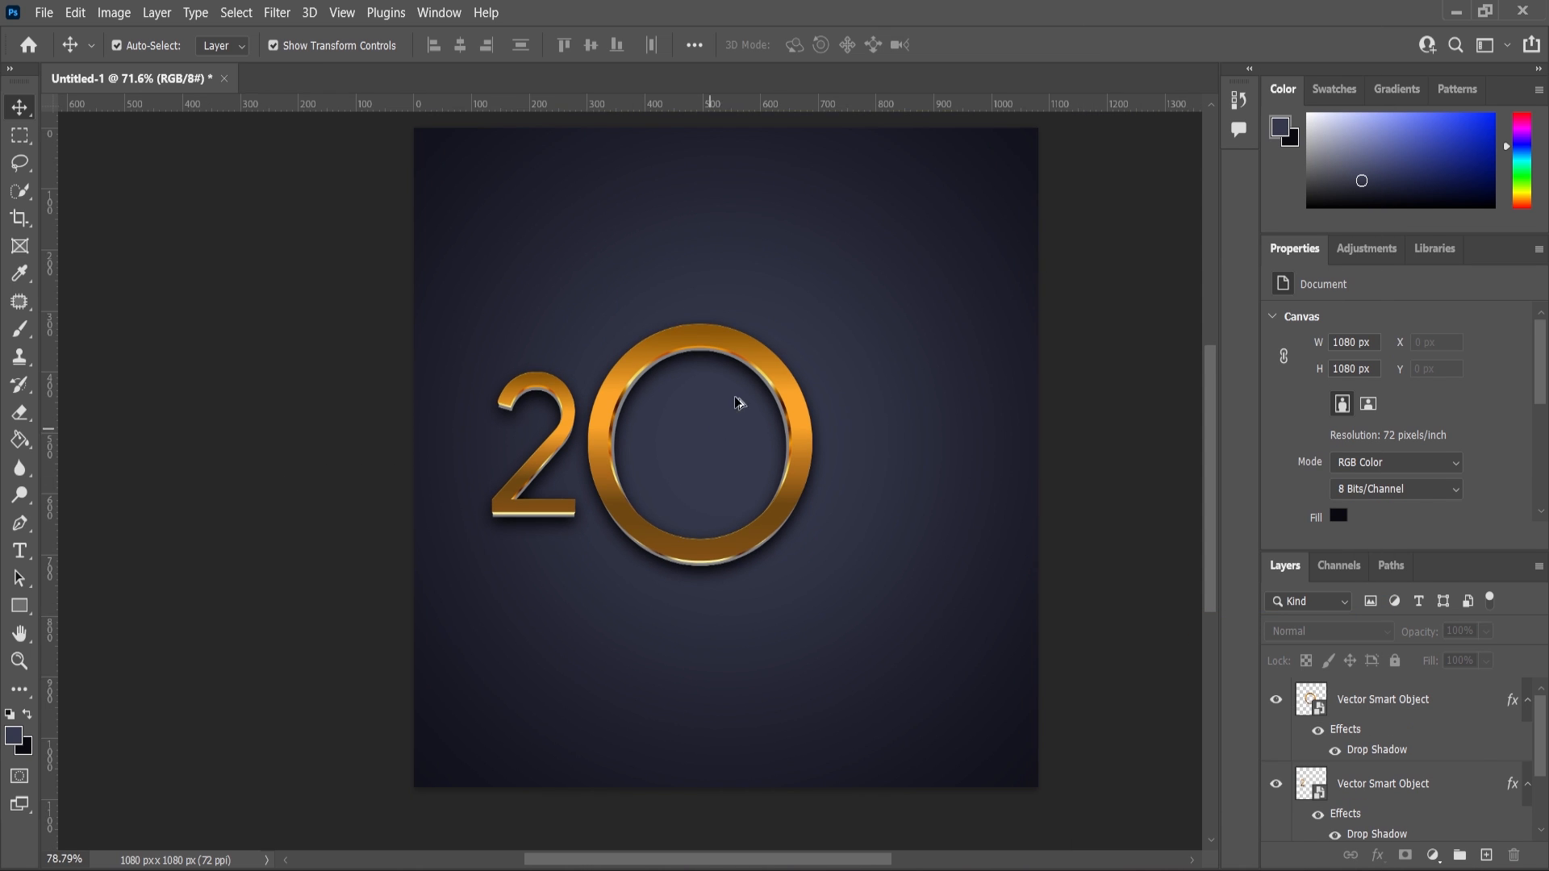
scroll(693, 363, up, 4)
scroll(636, 488, down, 3)
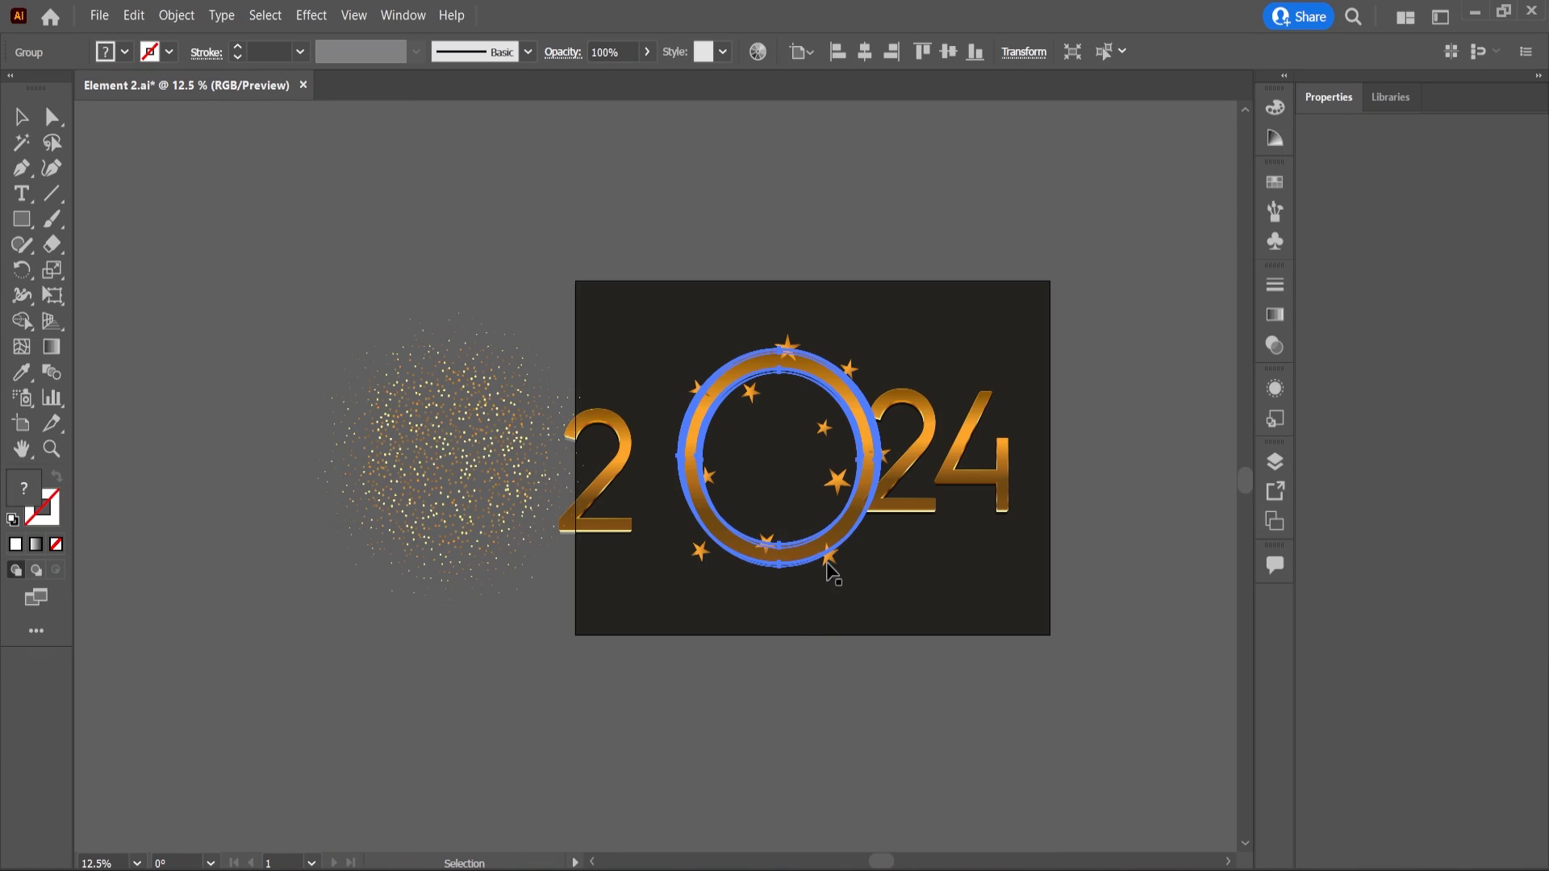
click(871, 496)
click(894, 509)
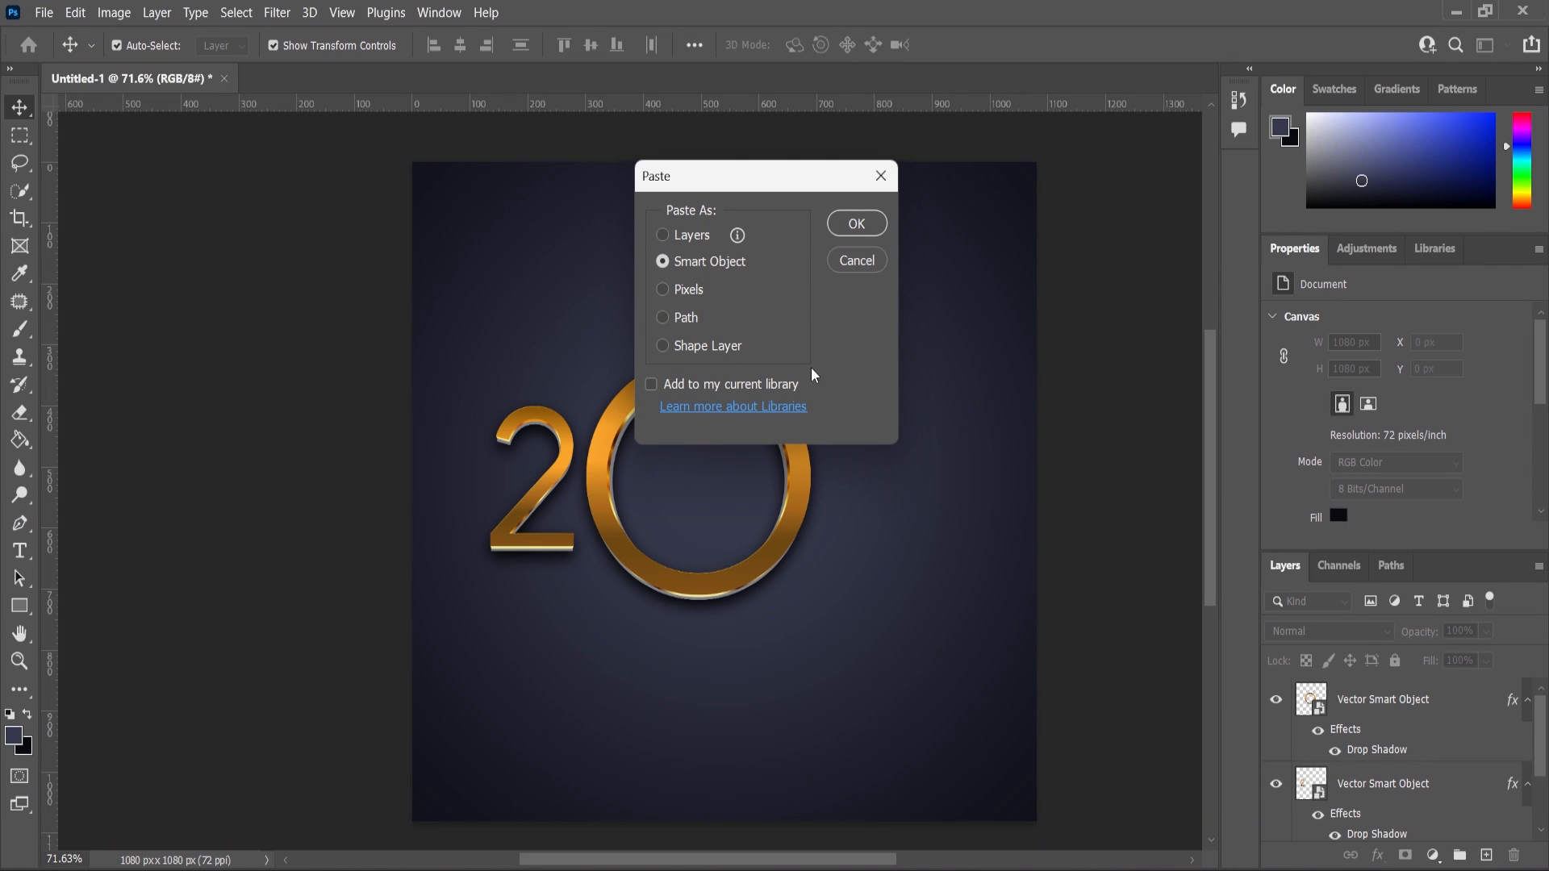
Paste another 2 as a smart object, scale it down and place it right of the ring.
key(ctrl+v)
click(864, 218)
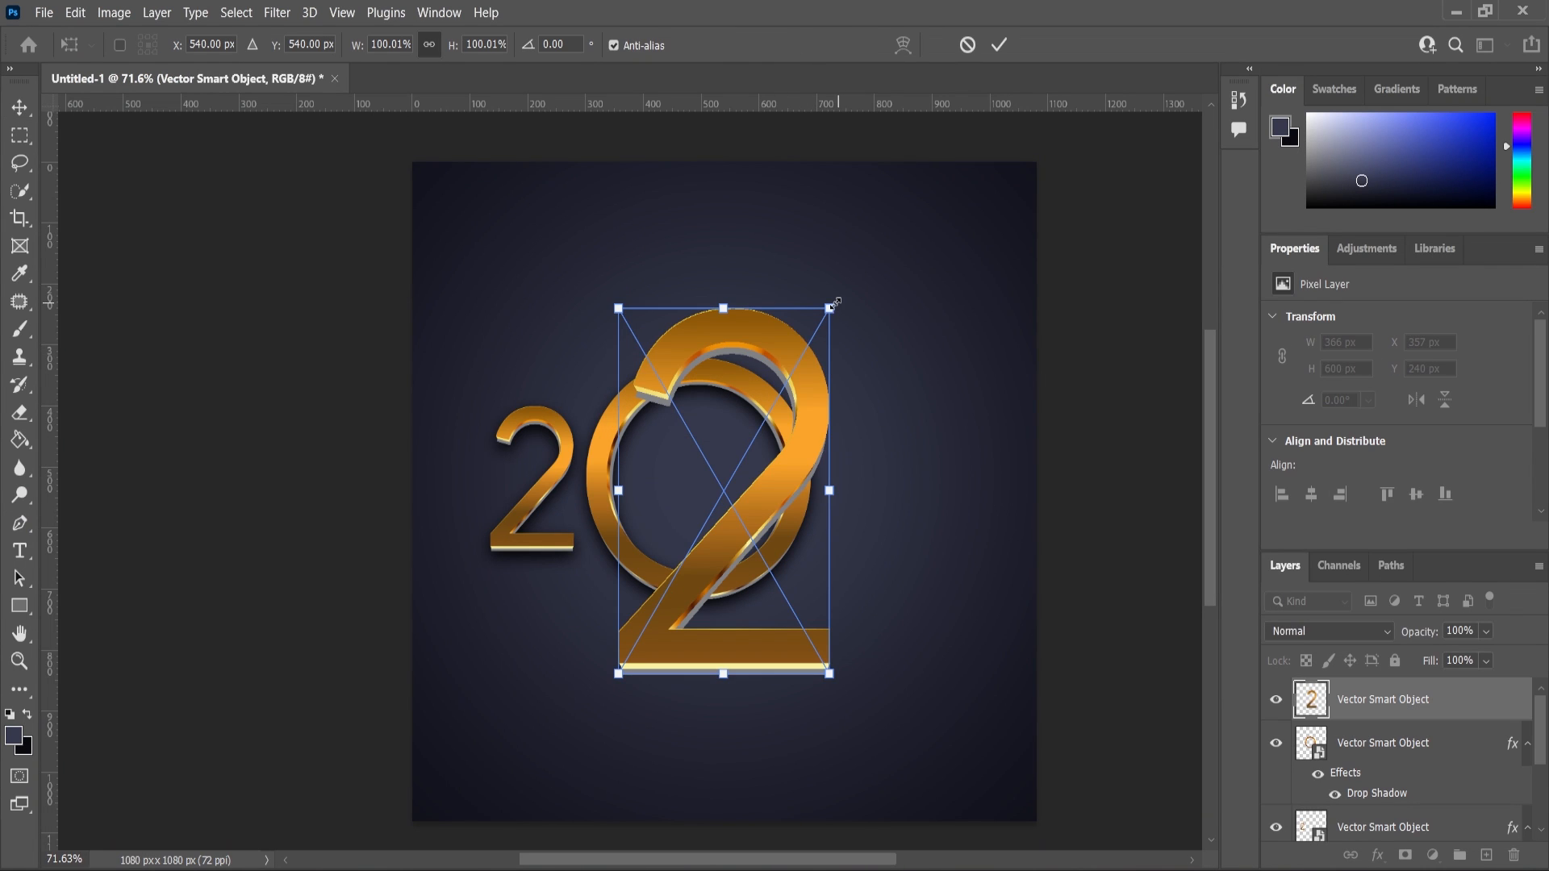
drag(830, 308, 778, 396)
drag(759, 494, 899, 494)
key(Return)
Add two horizontal guides along the top and bottom of the first 2.
drag(678, 119, 637, 408)
scroll(507, 417, up, 2)
scroll(507, 417, up, 3)
drag(507, 394, 506, 386)
scroll(561, 388, down, 4)
drag(625, 129, 605, 633)
scroll(565, 581, down, 2)
scroll(1050, 480, up, 3)
Resize and move the second 2 so it fits between the two guides.
key(ctrl+t)
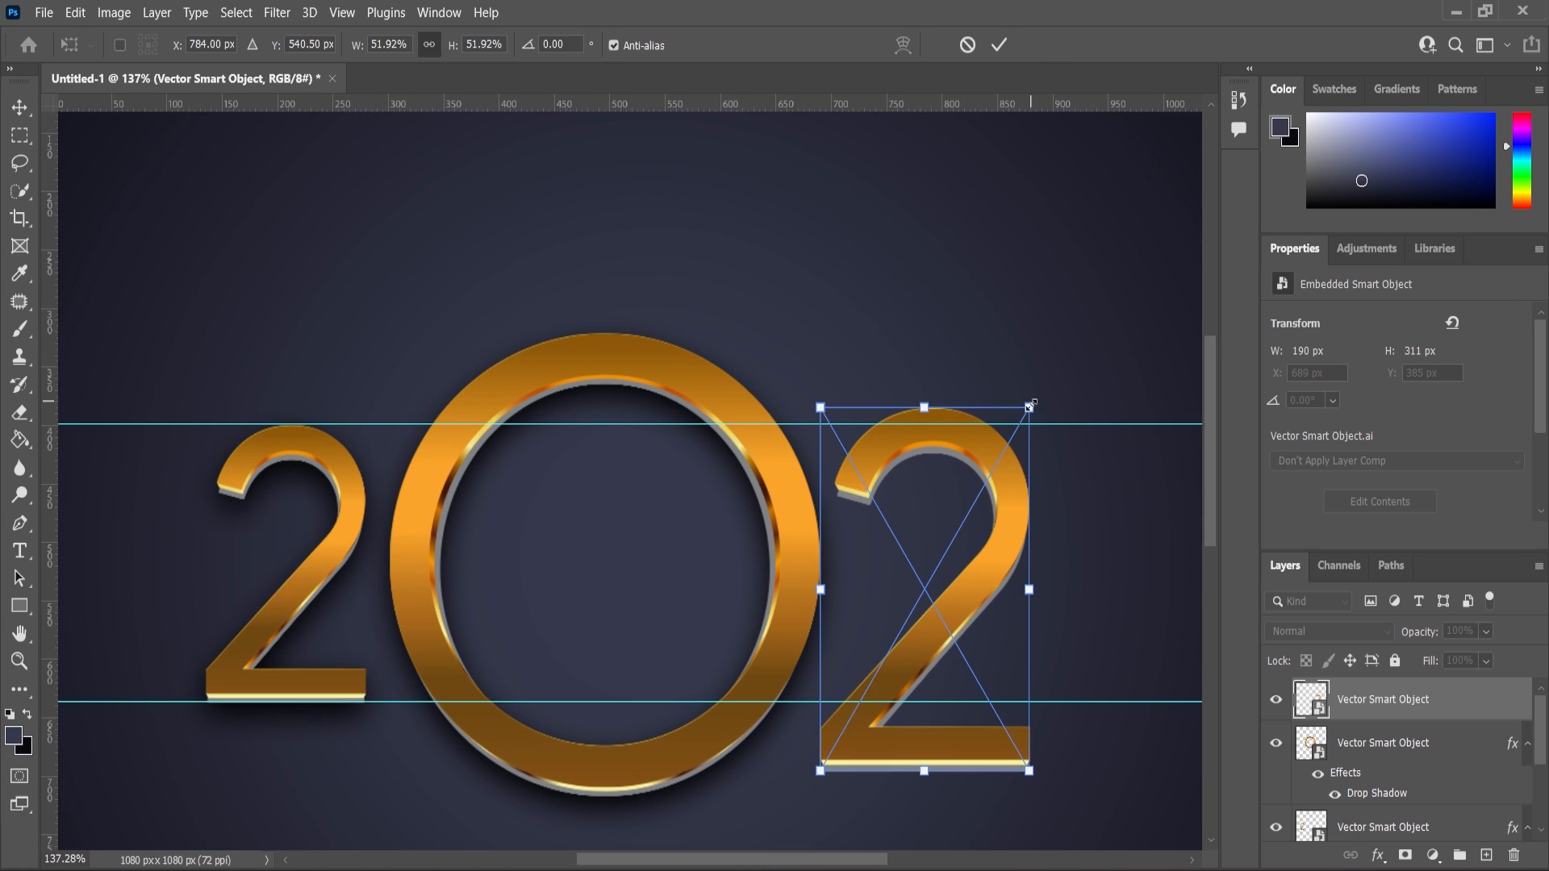
drag(1035, 410, 1022, 457)
drag(974, 550, 975, 530)
key(Return)
Copy the ring's drop shadow layer style and paste it onto the second 2's layer.
scroll(796, 440, down, 2)
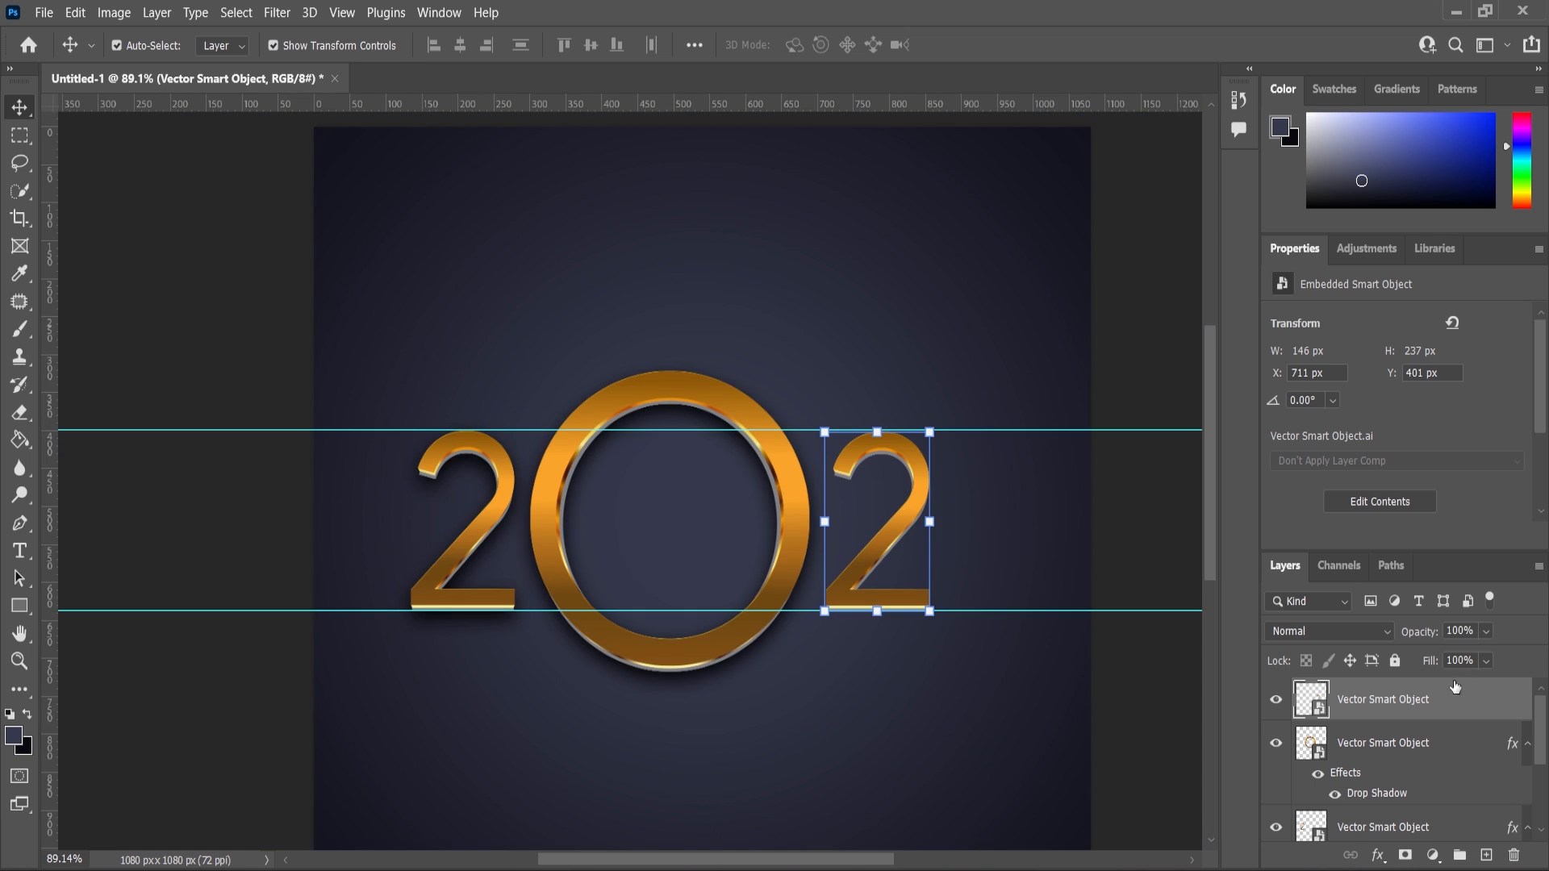
click(1383, 747)
right_click(1384, 747)
click(1210, 601)
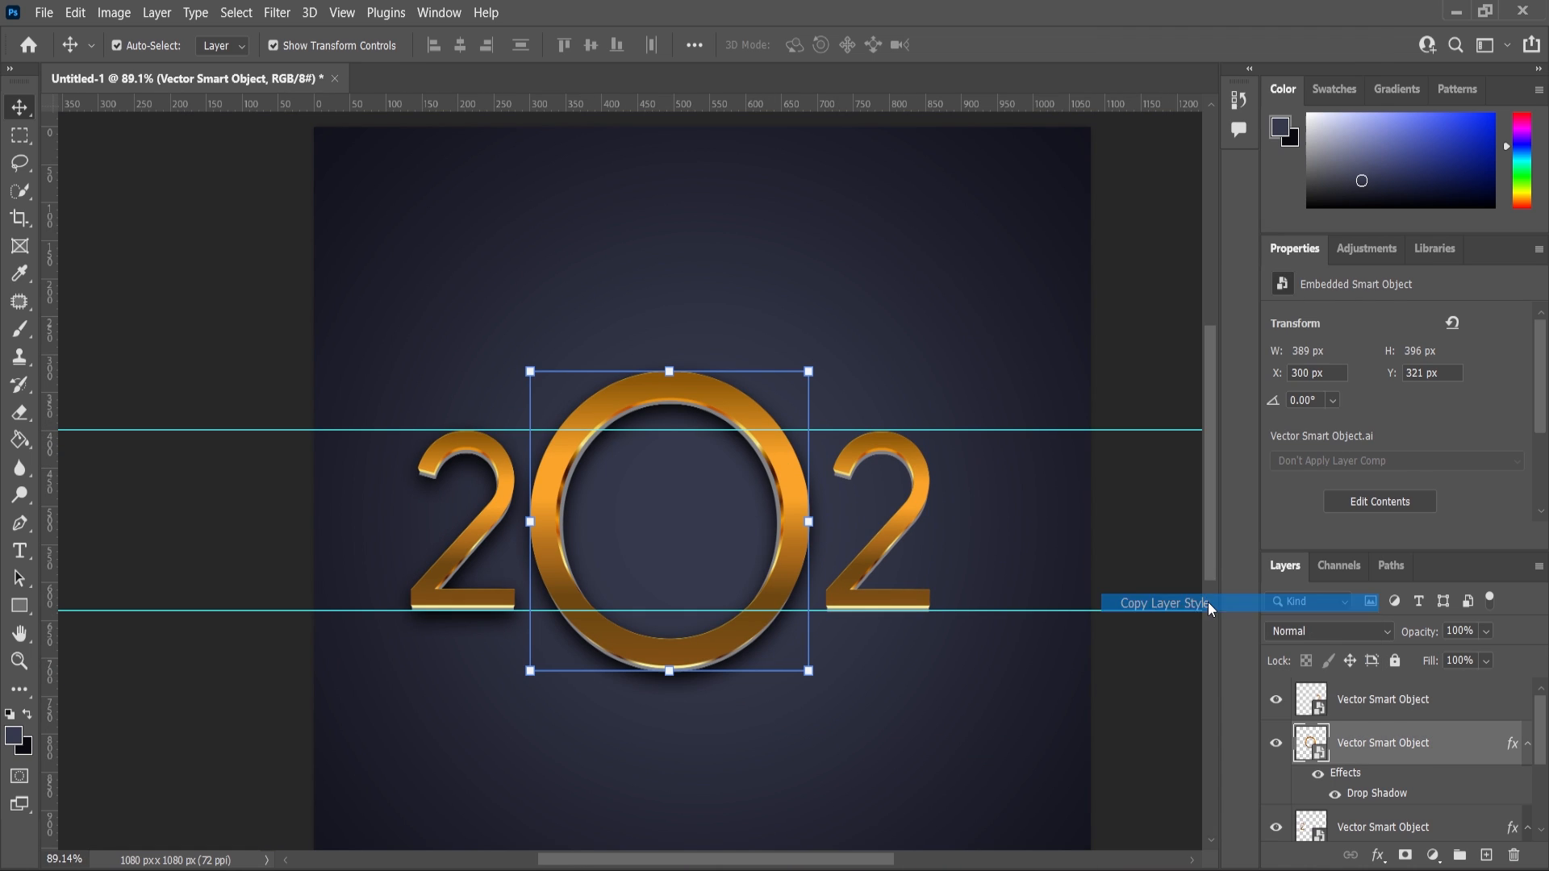
click(1393, 702)
right_click(1393, 702)
click(1178, 620)
scroll(880, 573, down, 2)
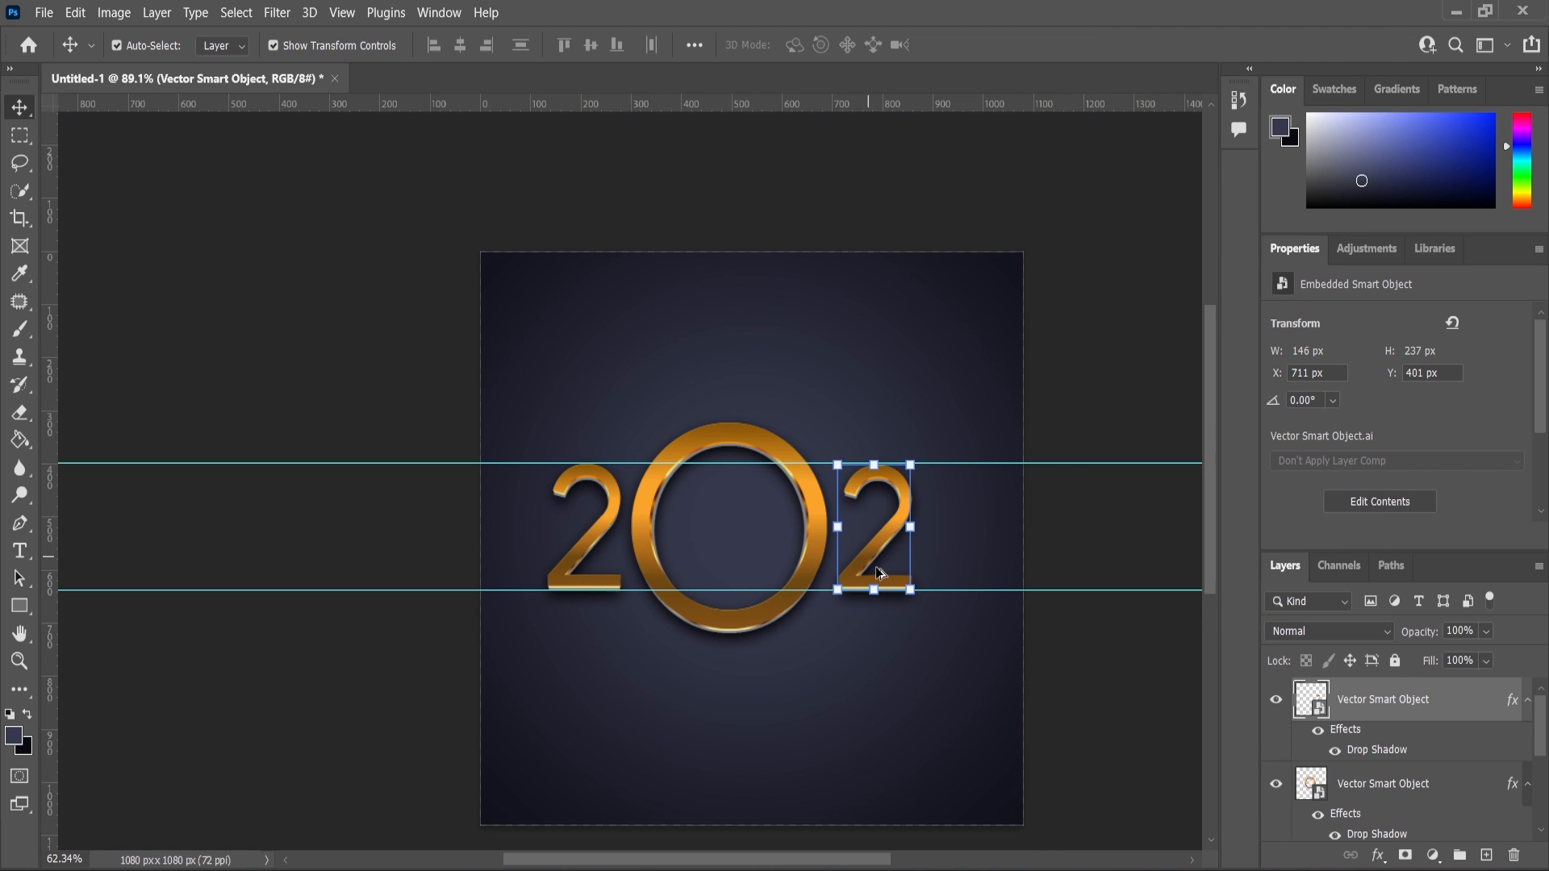
Paste the 4 as a smart object, scale it down and fit it between the guides right of the second 2.
click(1082, 764)
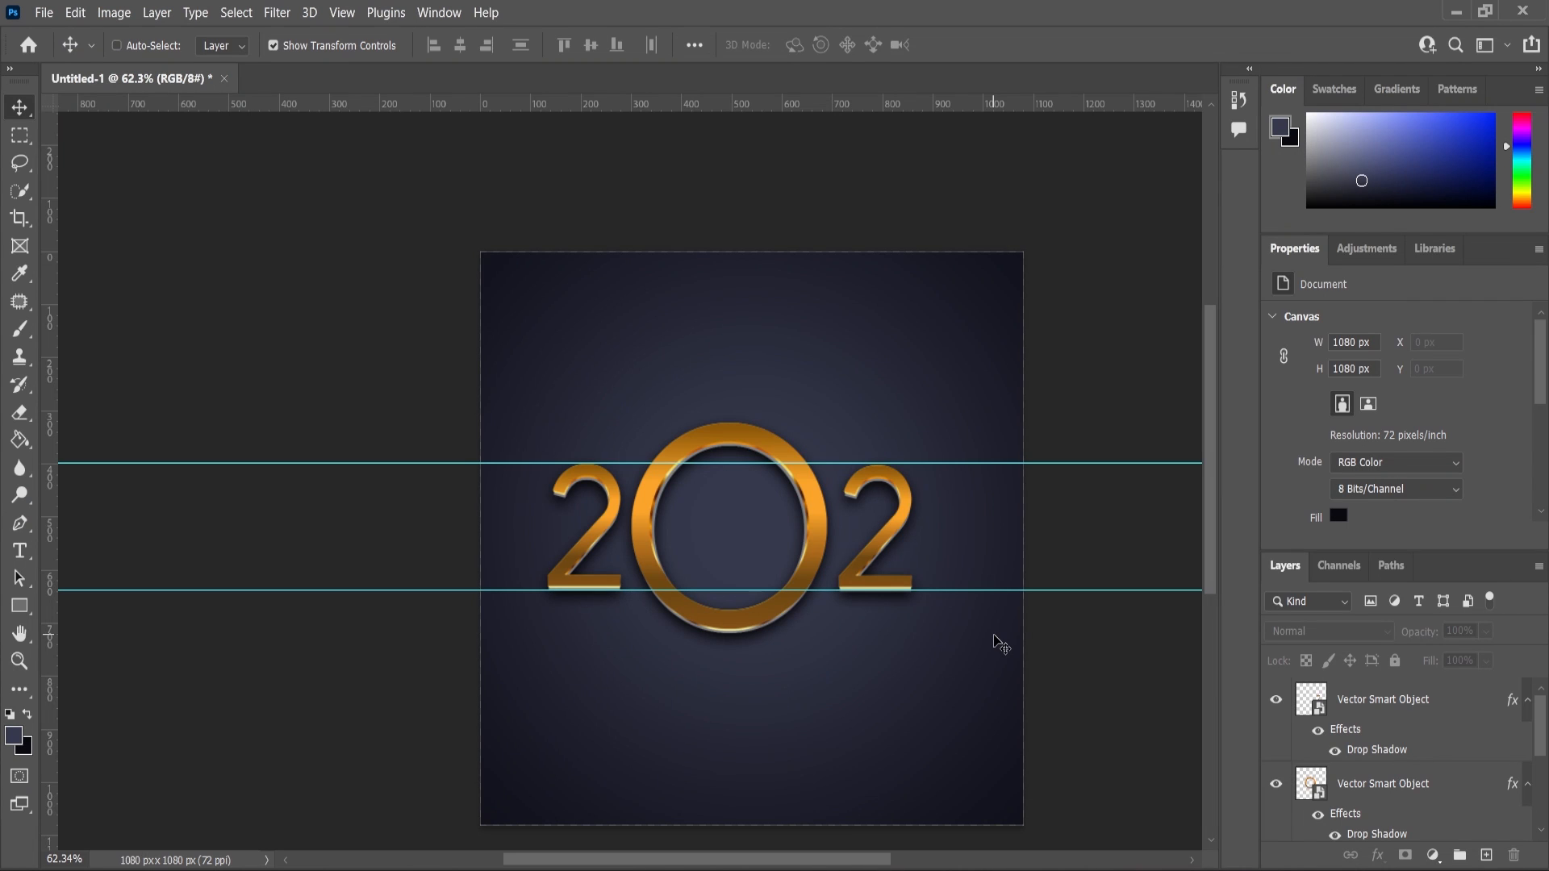
key(ctrl+v)
click(849, 229)
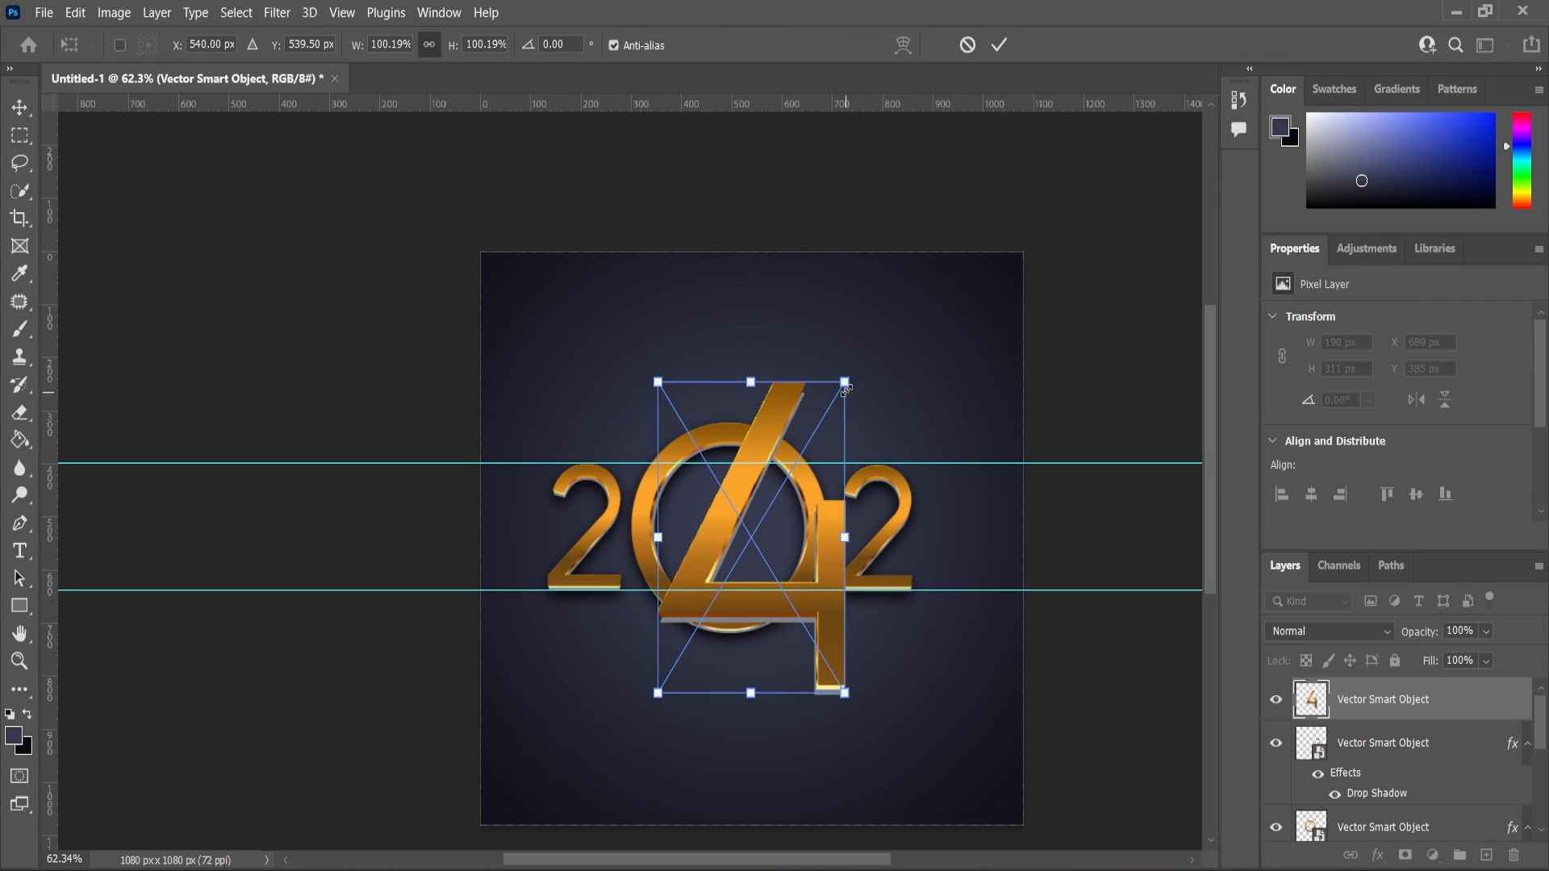
drag(844, 382, 785, 482)
drag(755, 557, 985, 593)
scroll(1001, 589, up, 3)
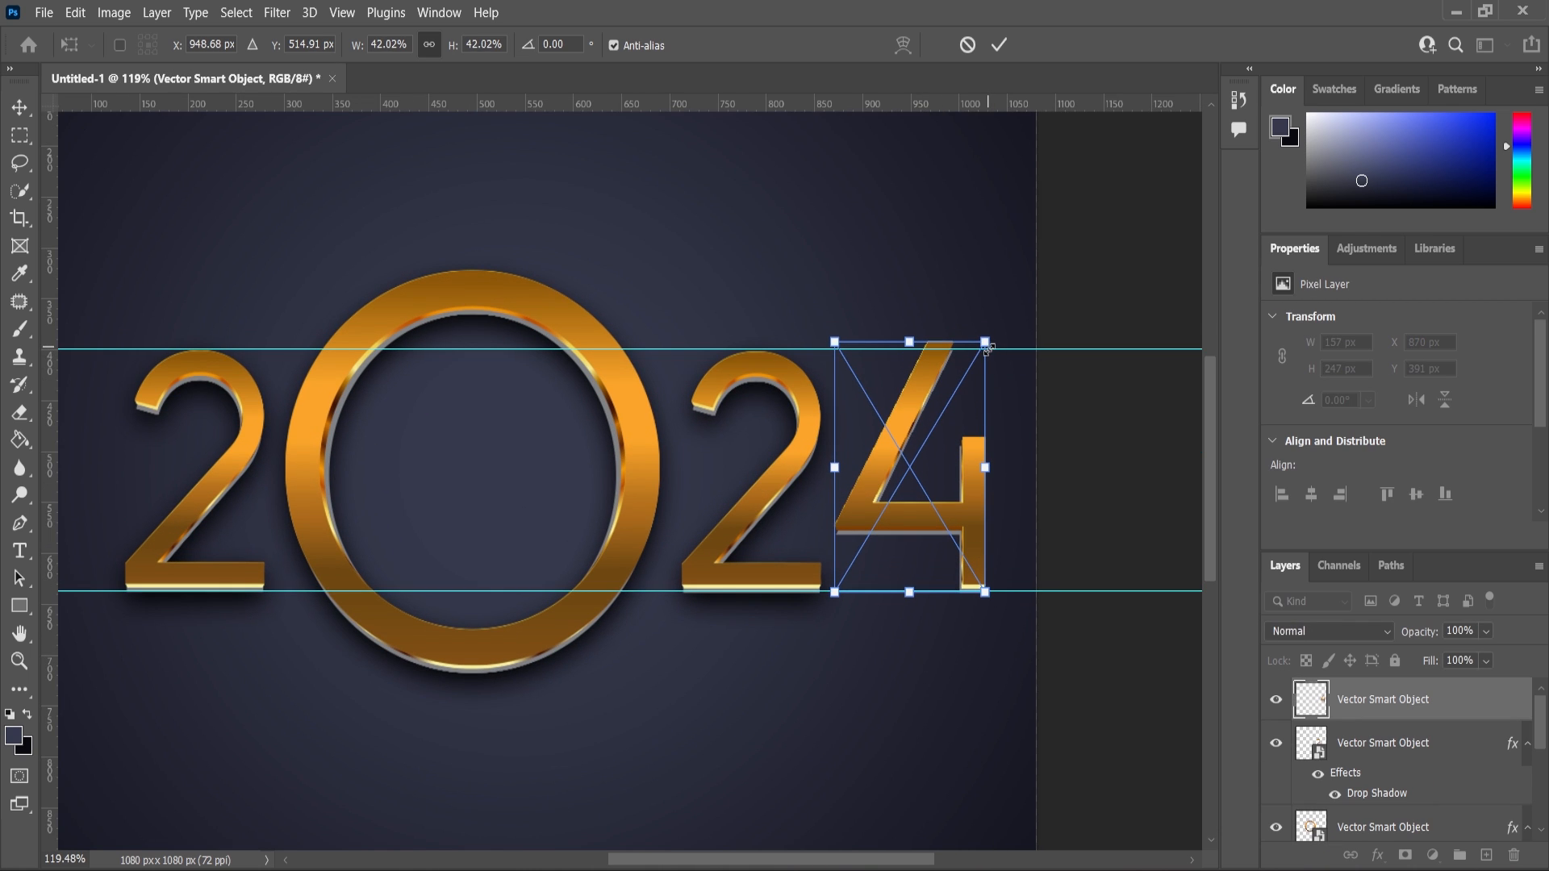
drag(988, 347, 988, 360)
drag(981, 589, 980, 560)
click(20, 105)
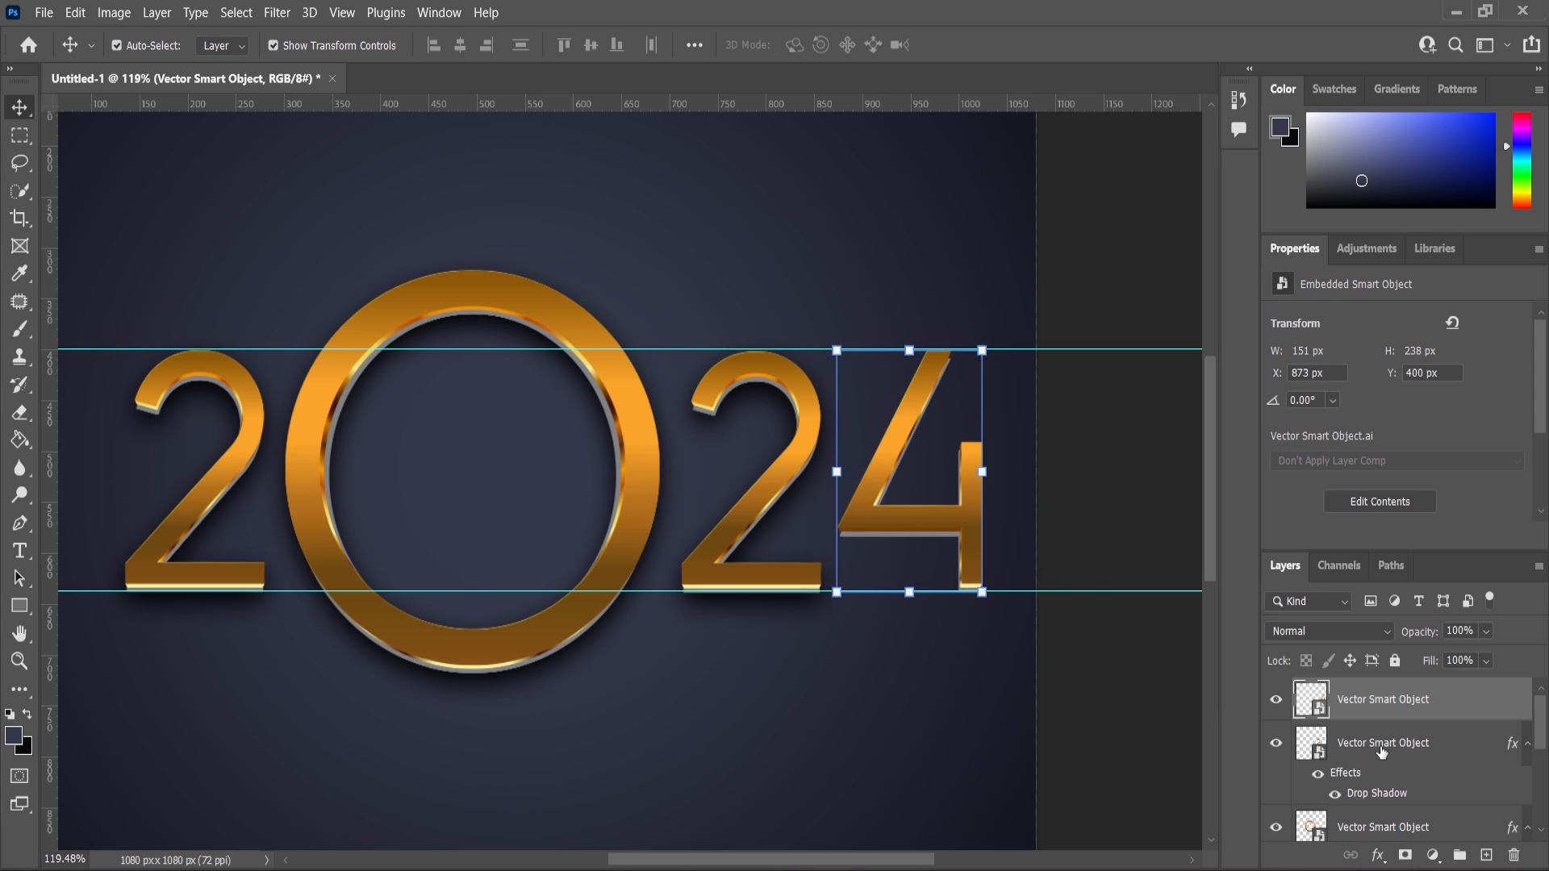
Copy the second 2's drop shadow layer style and paste it onto the 4's layer.
click(1383, 740)
right_click(1383, 740)
click(1159, 620)
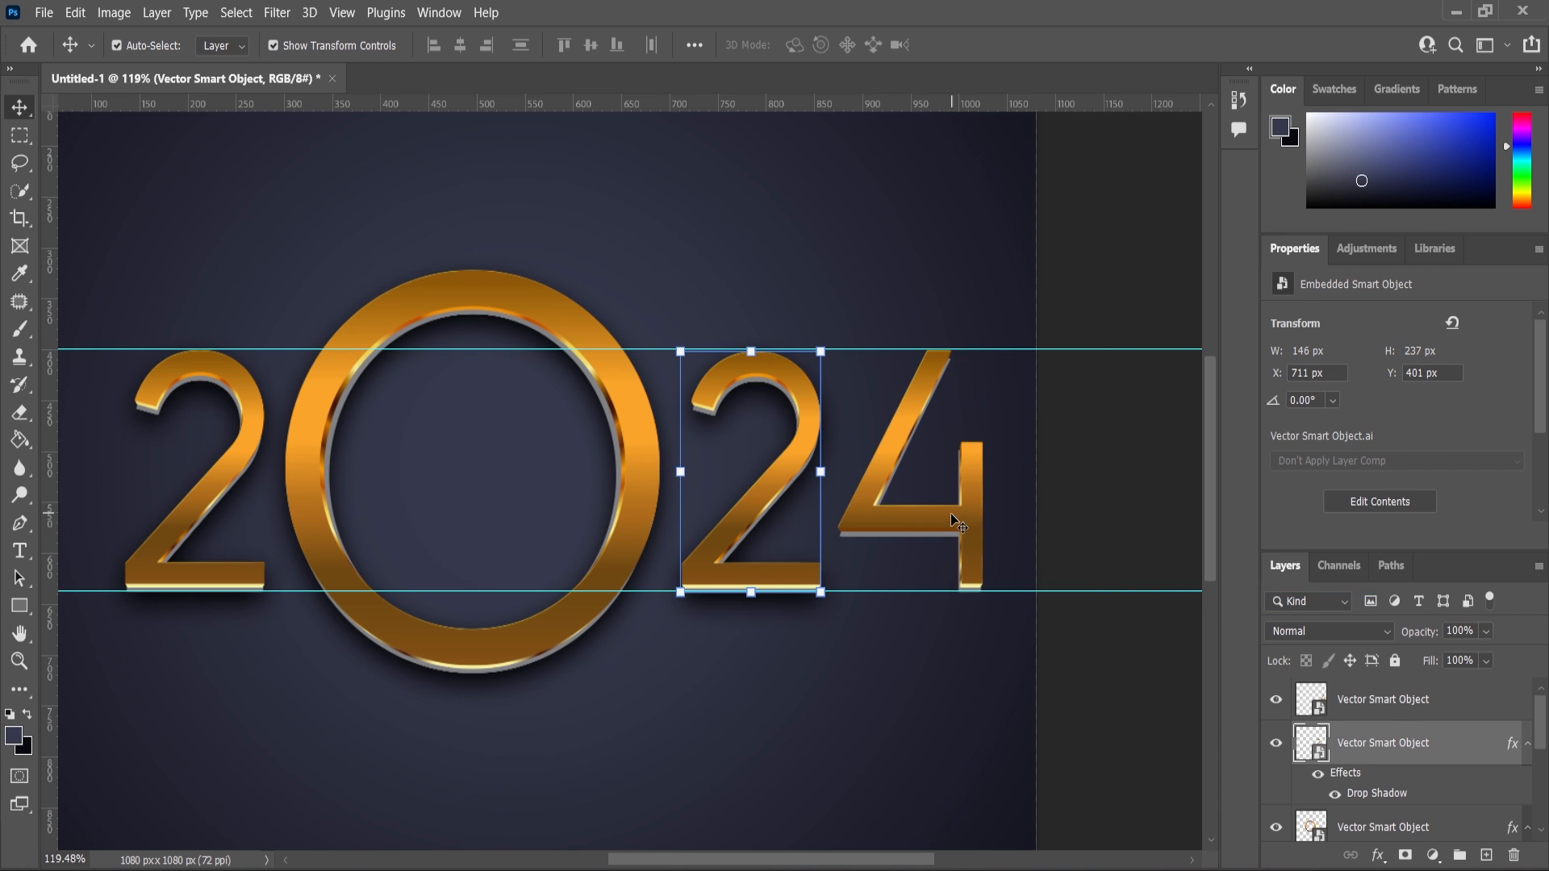
click(1384, 700)
right_click(1384, 699)
click(1170, 622)
scroll(996, 626, down, 5)
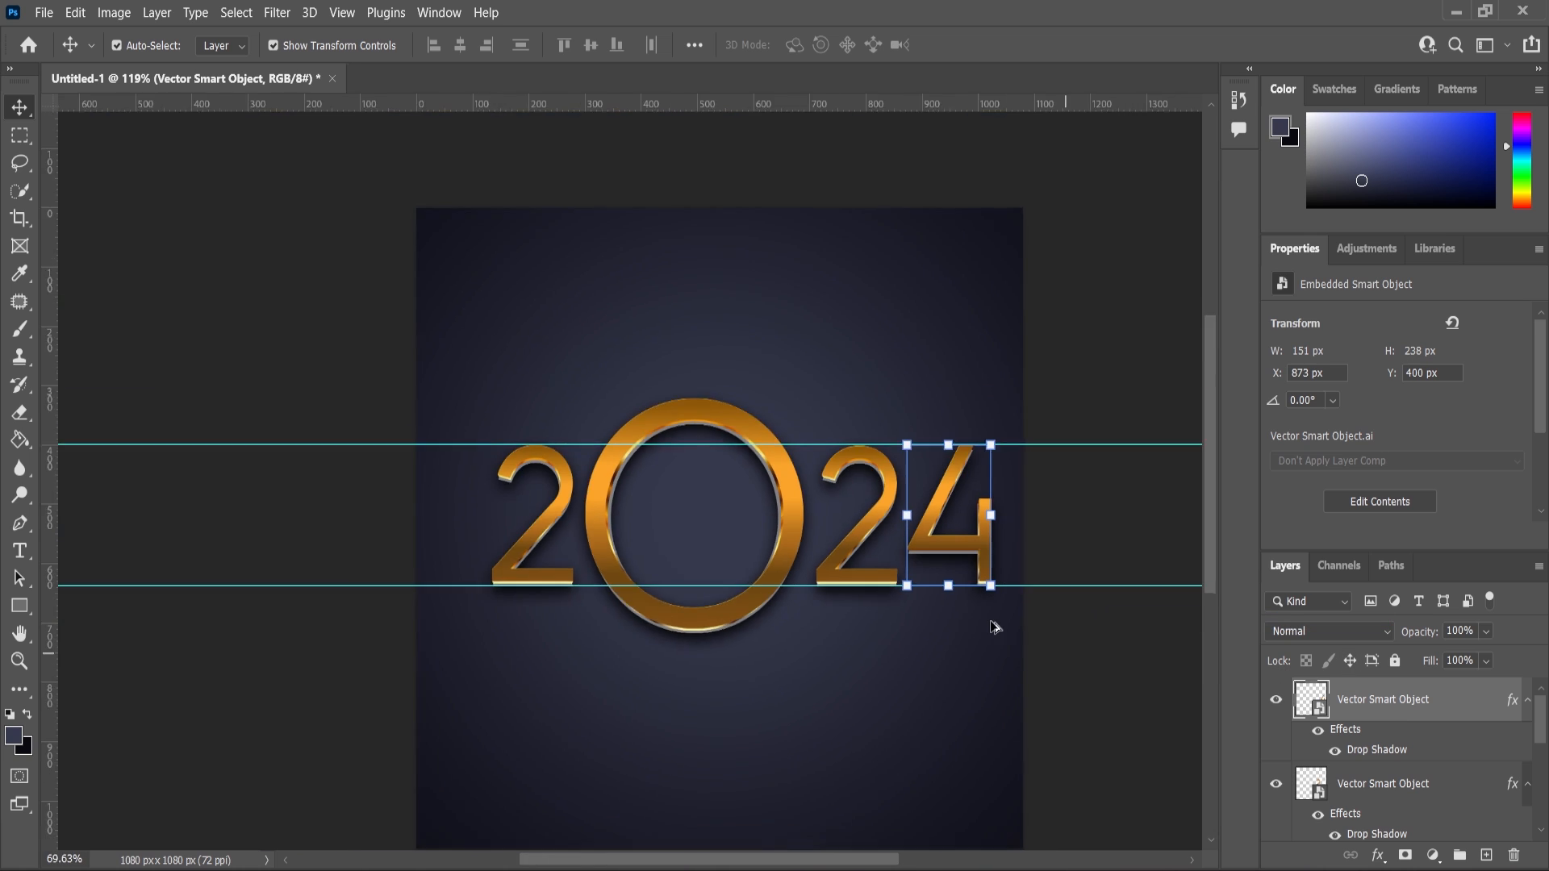
click(1099, 622)
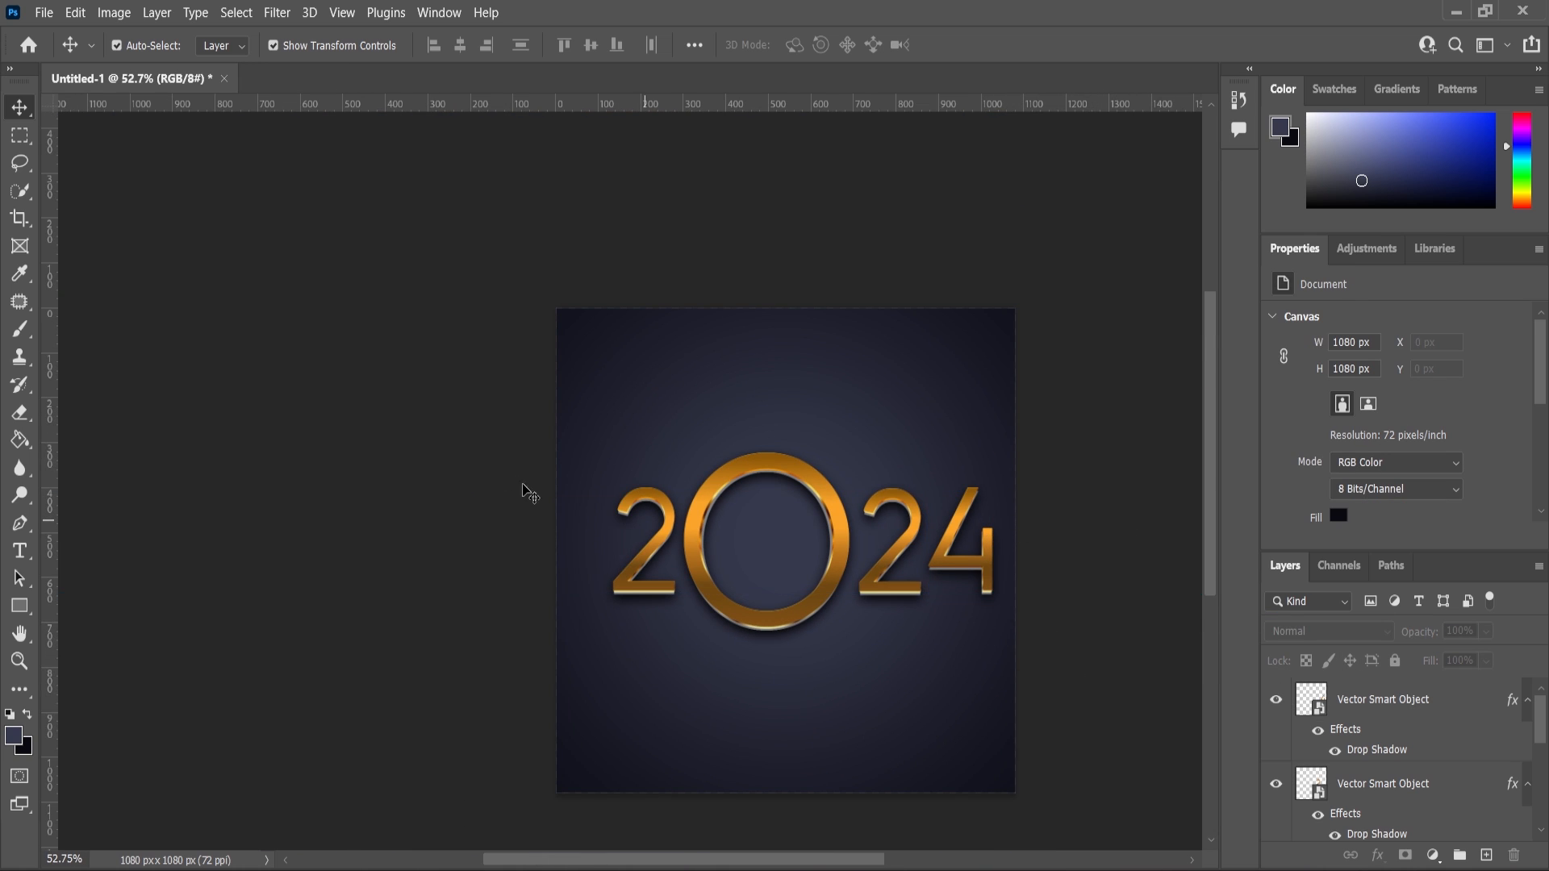
Select all four digits together, scale them down slightly to about 96% and reposition them.
drag(445, 413, 999, 633)
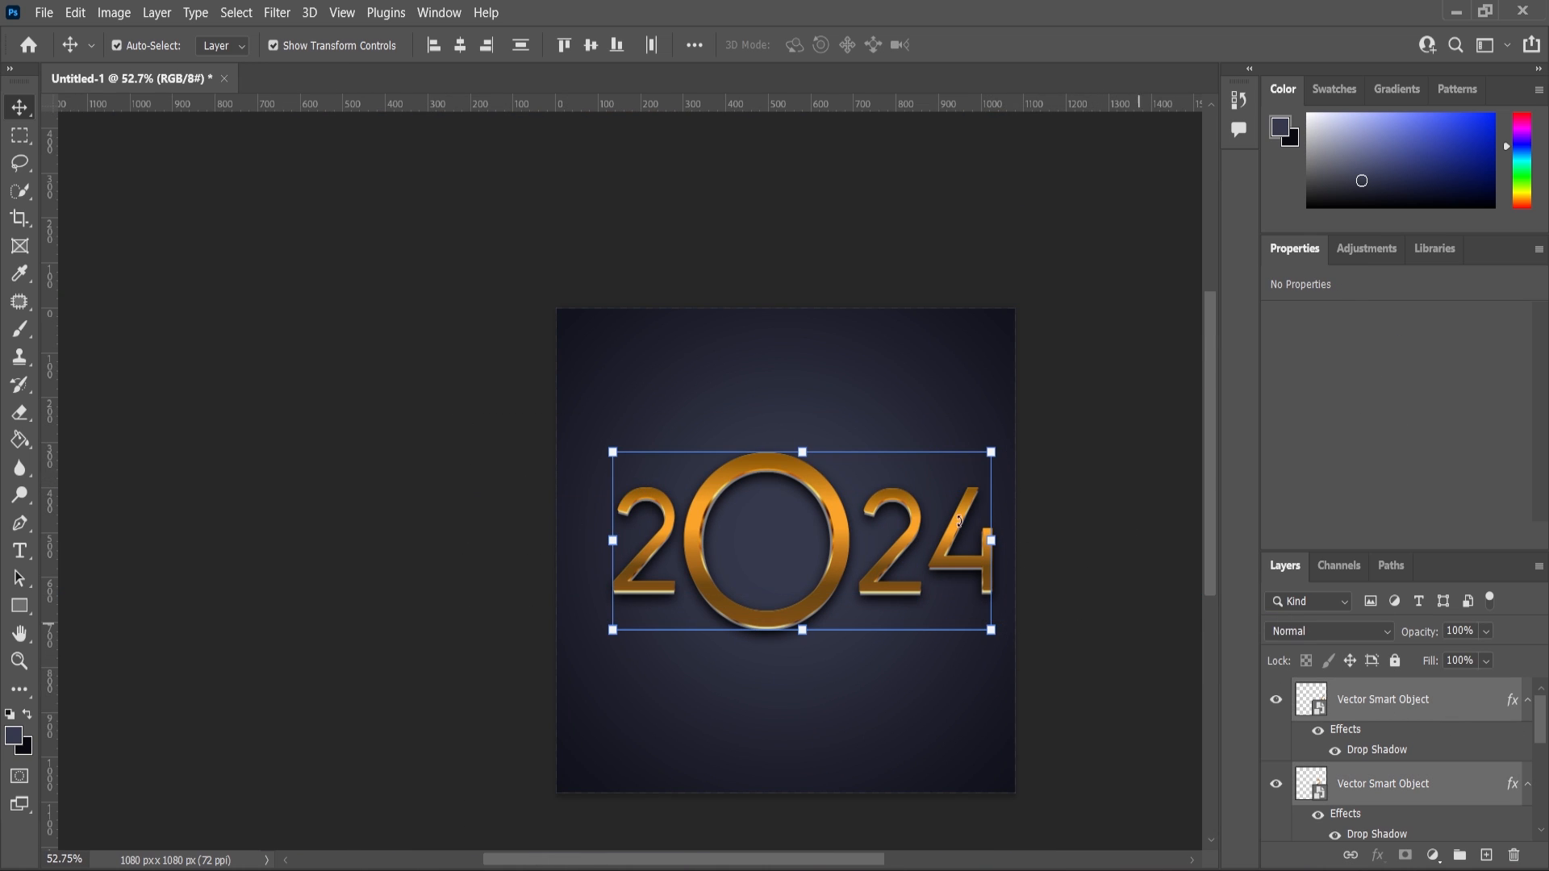
drag(994, 448, 986, 451)
drag(857, 550, 825, 564)
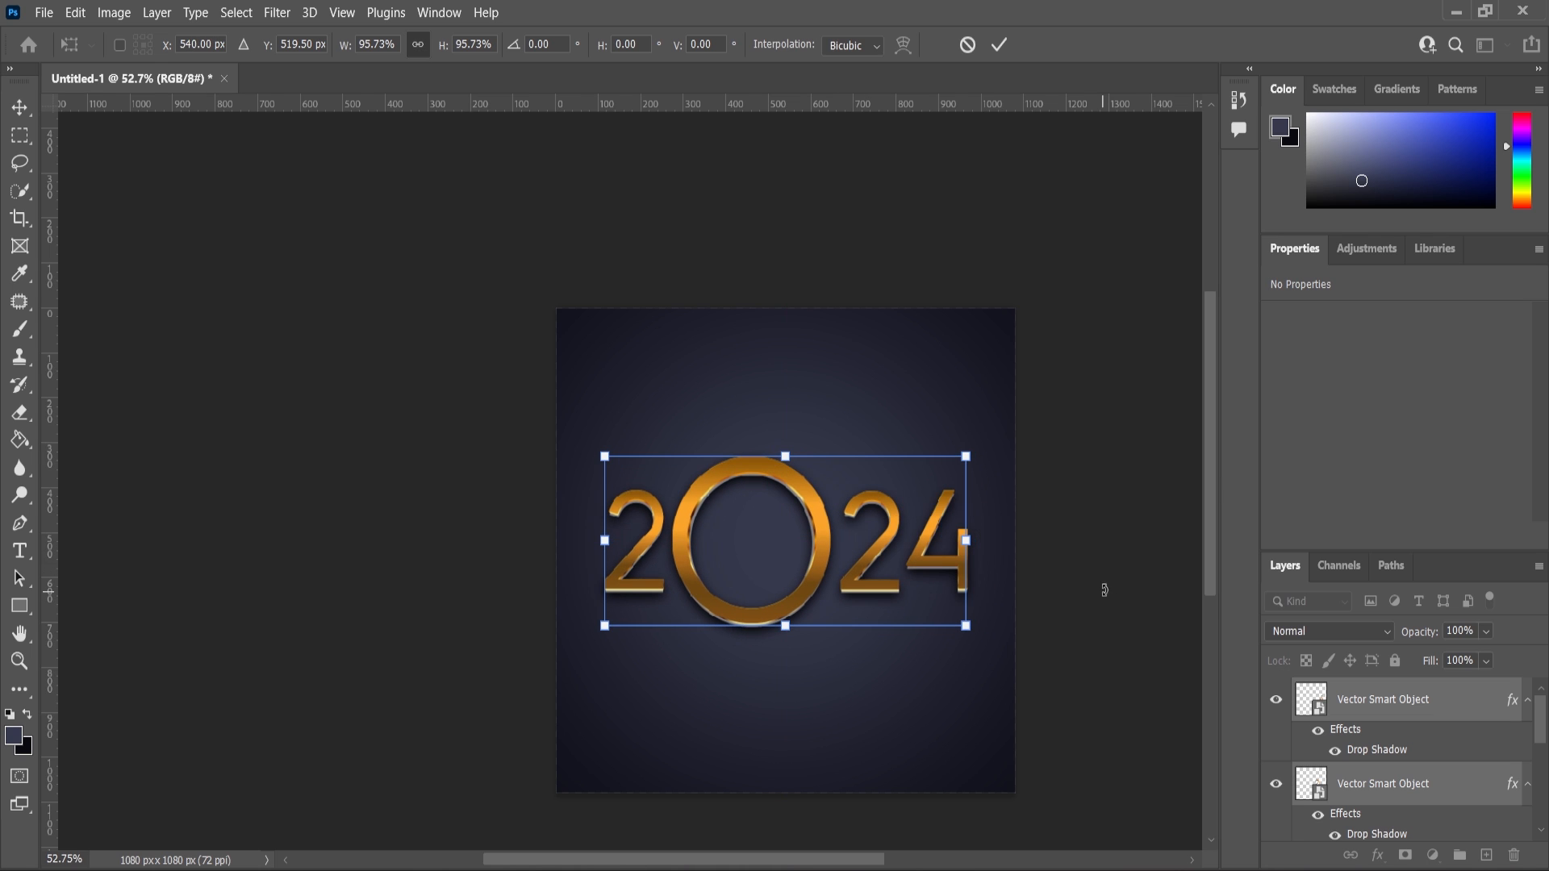
key(ctrl+minus)
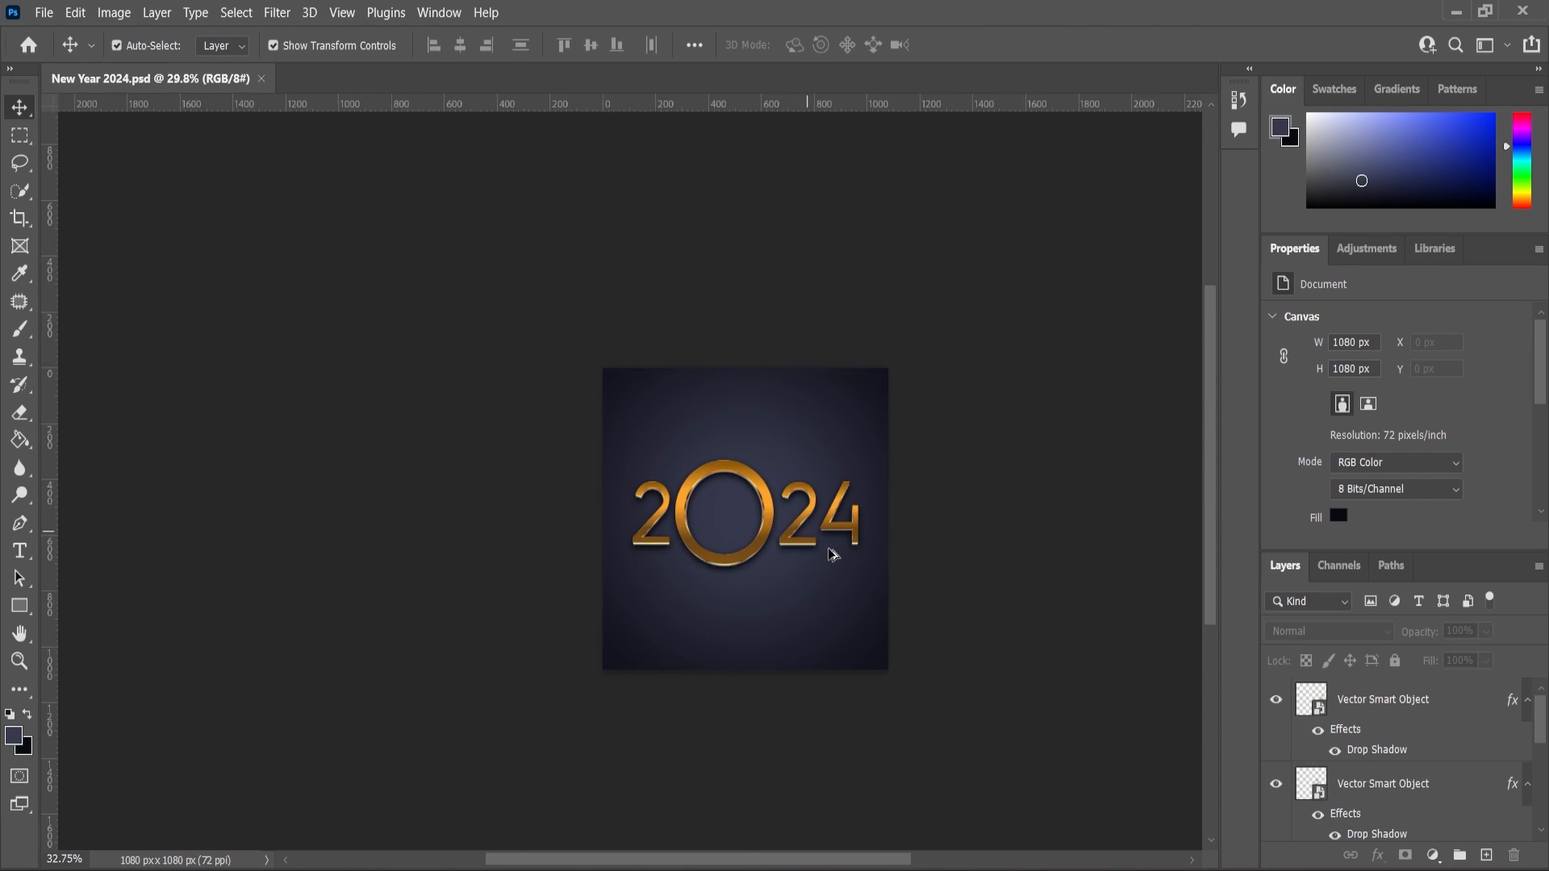
Dock the woman-in-Santa-hat photo as a tab beside the New Year 2024 document.
scroll(827, 543, up, 3)
scroll(835, 540, down, 1)
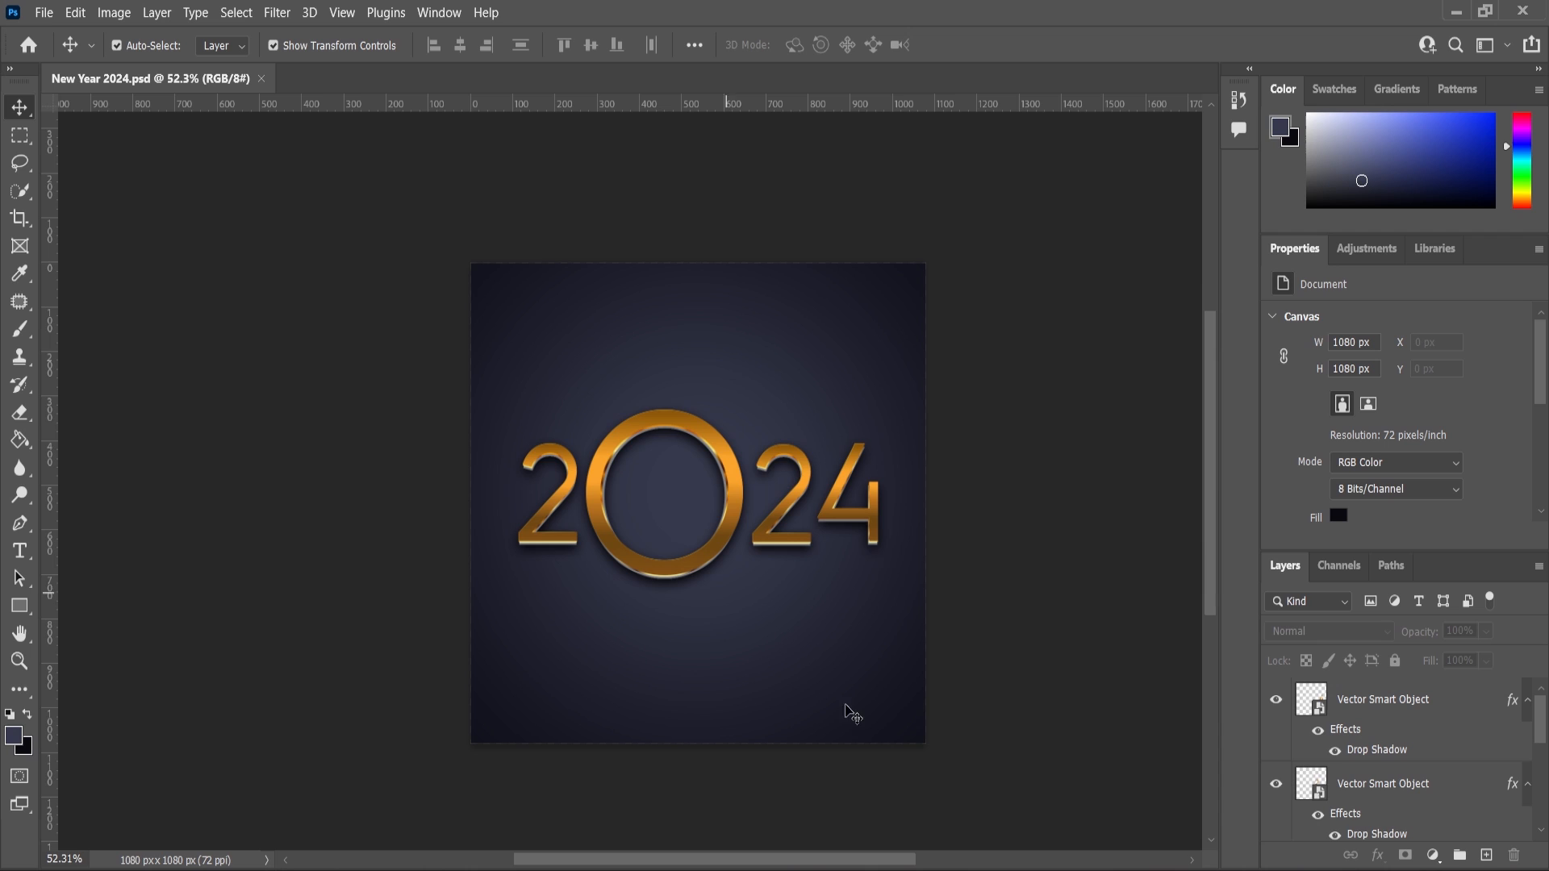
click(844, 870)
drag(601, 240, 657, 81)
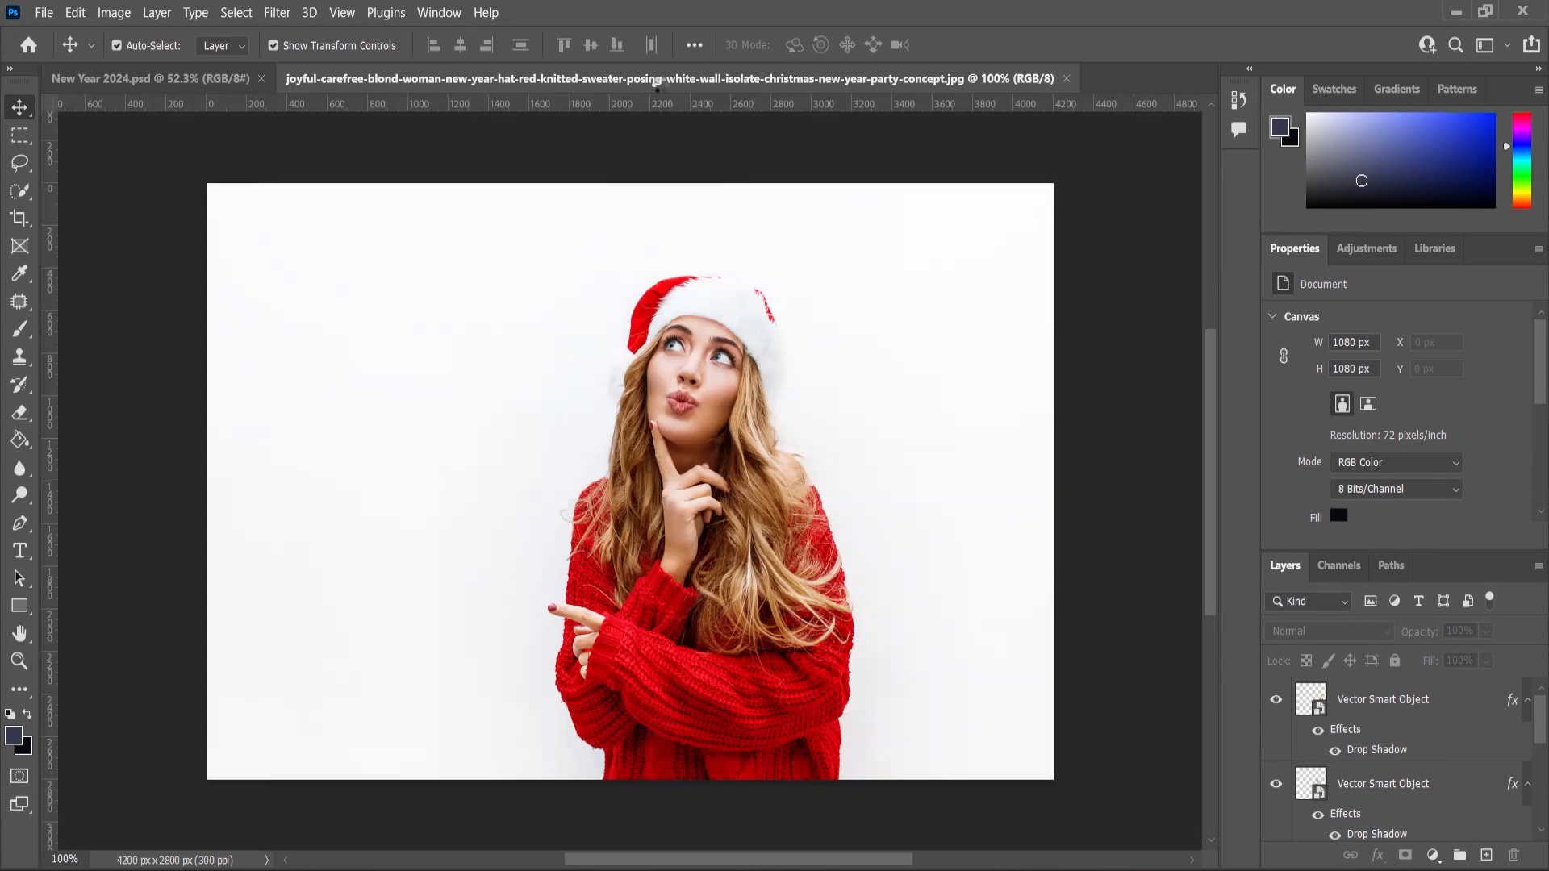
Cut the woman out of the white background with Select and Mask, outputting a layer mask.
key(m)
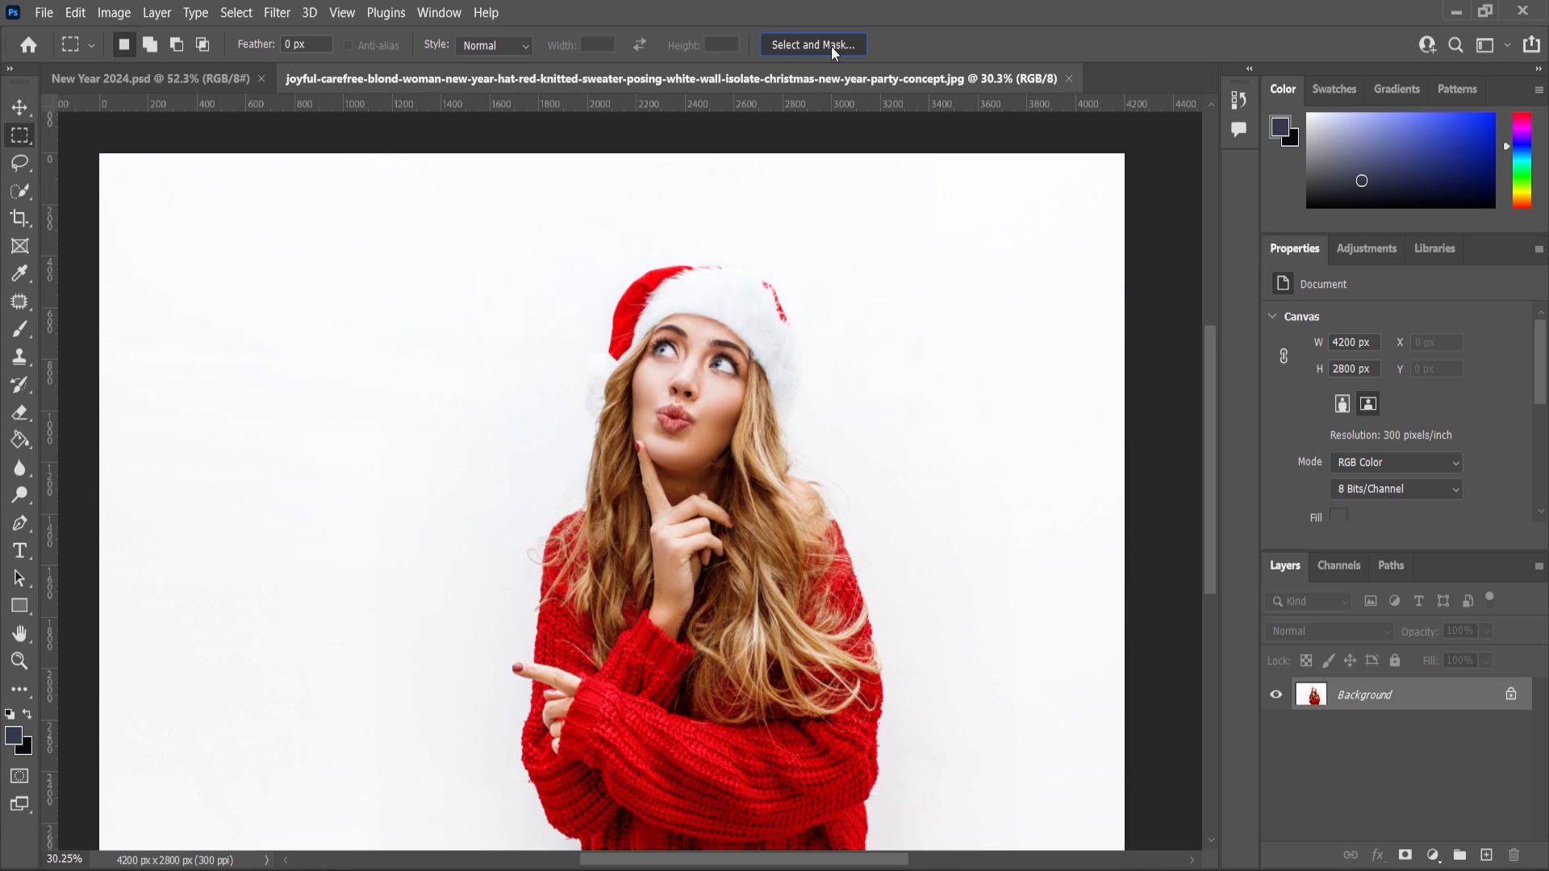
click(833, 46)
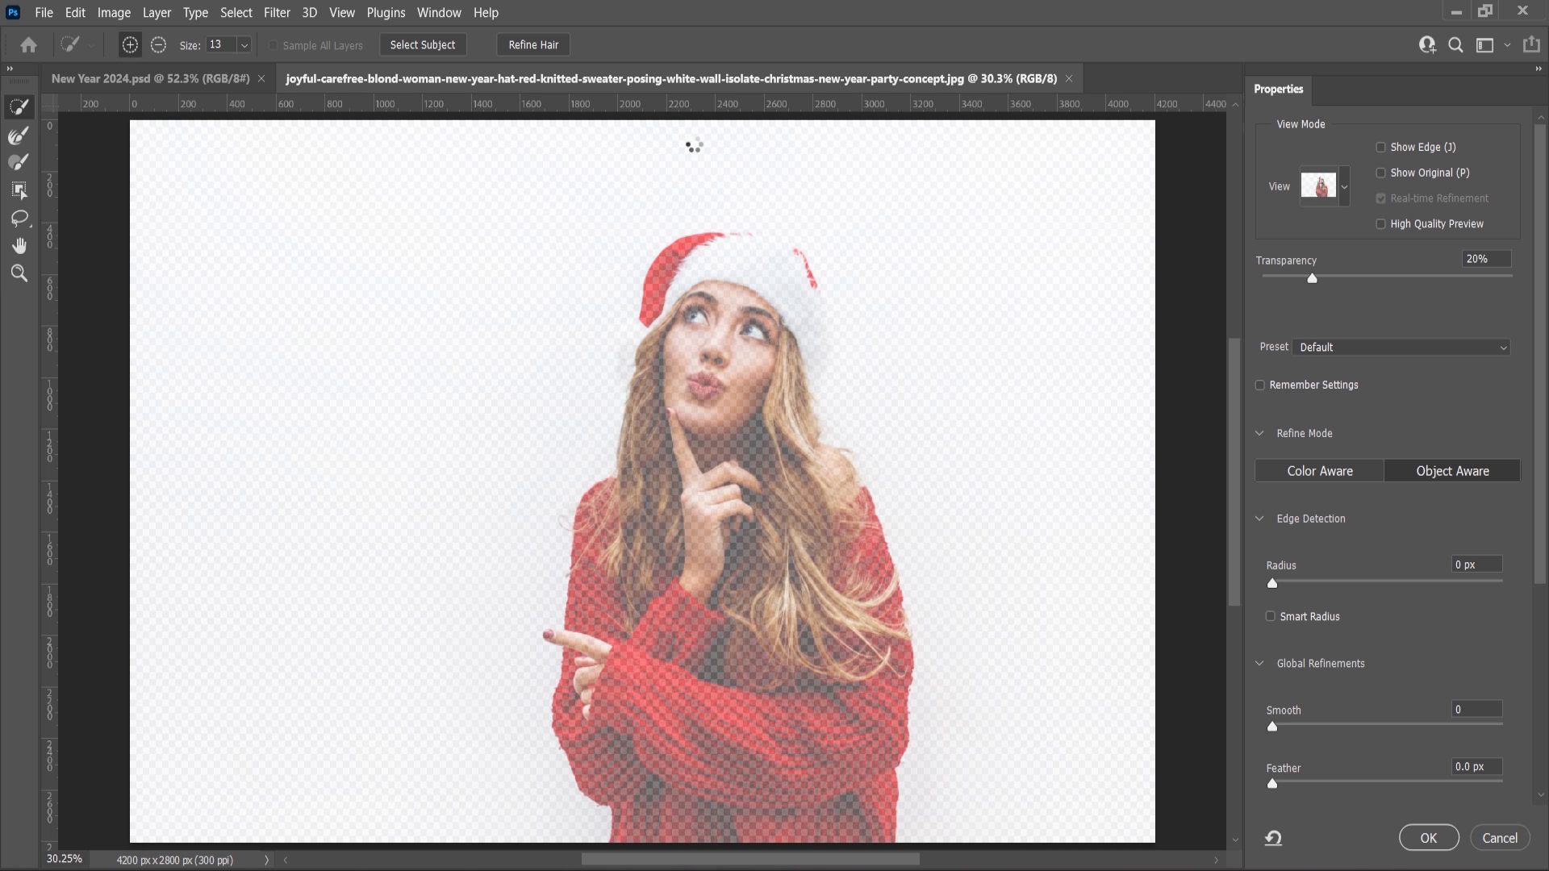
key(Escape)
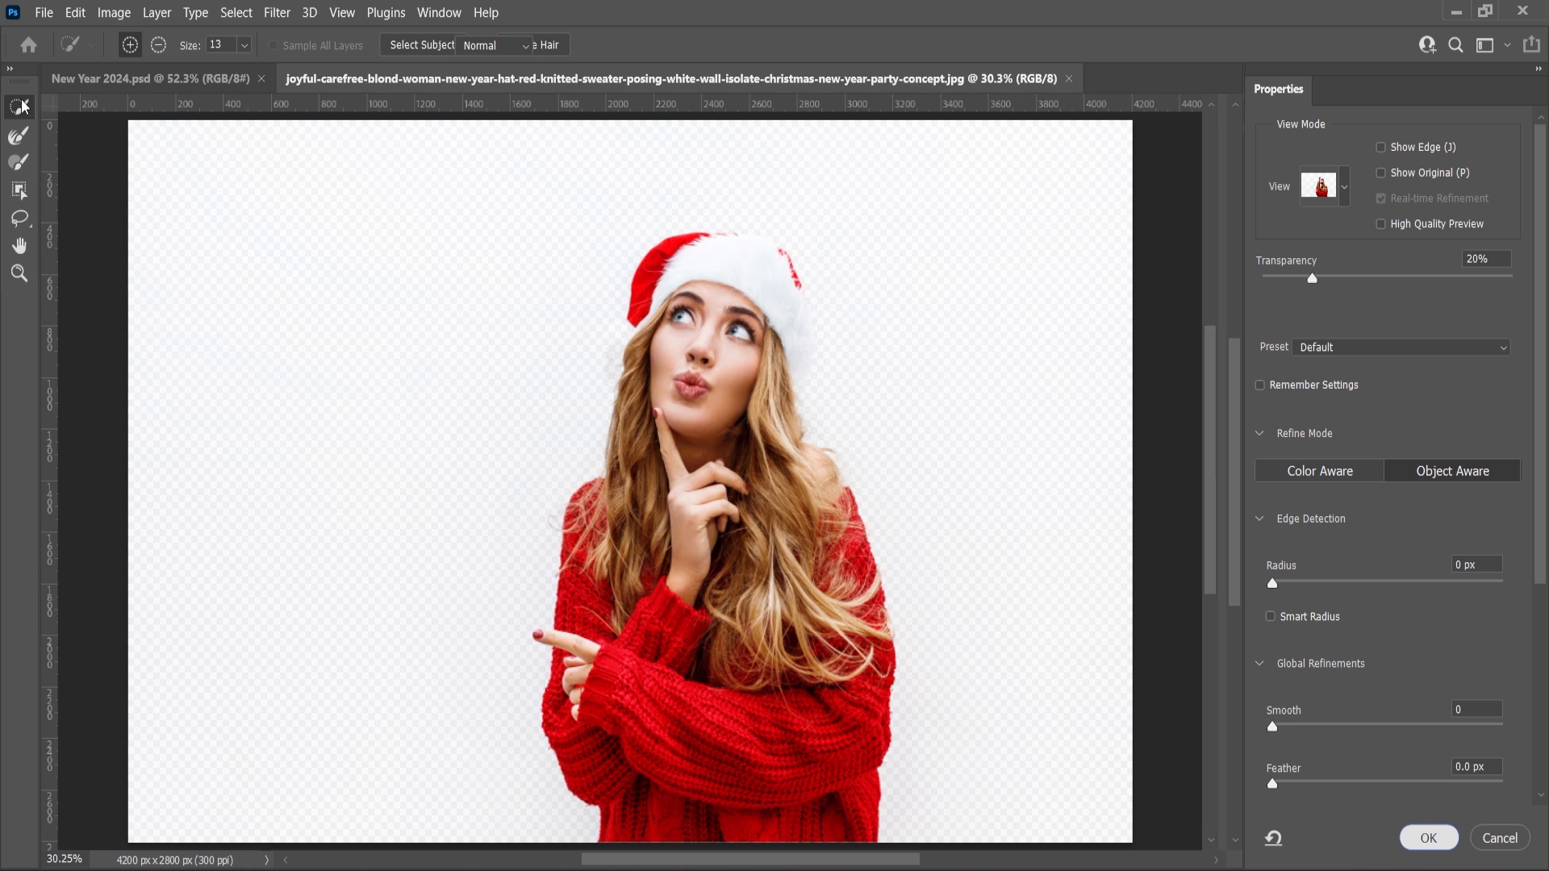
click(19, 107)
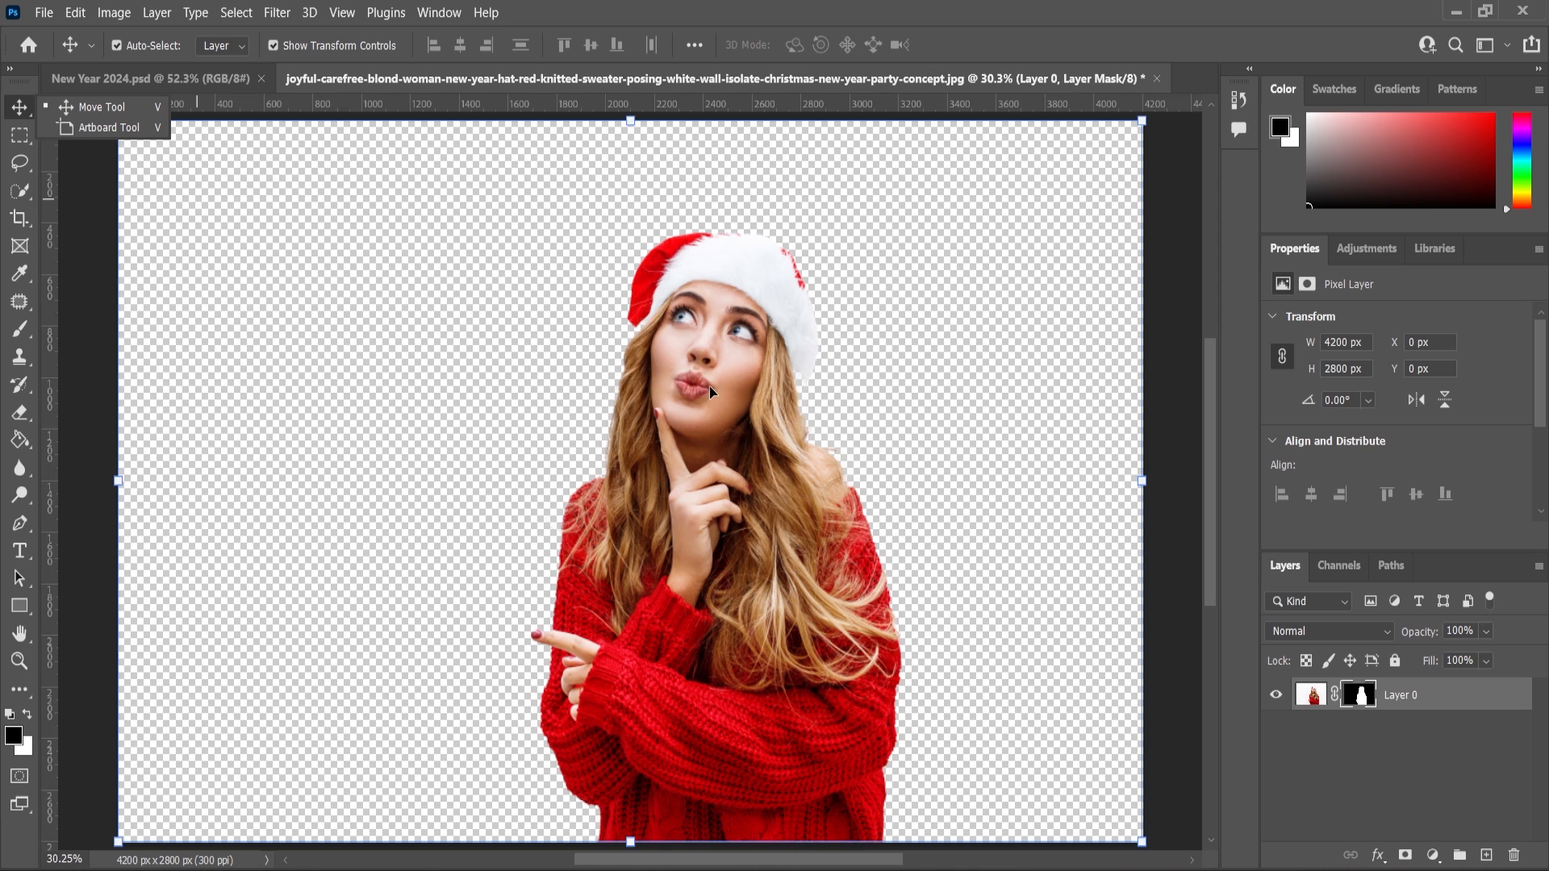
Move the masked woman into the 2024 document and scale her down to sit inside the ring.
drag(710, 393, 680, 470)
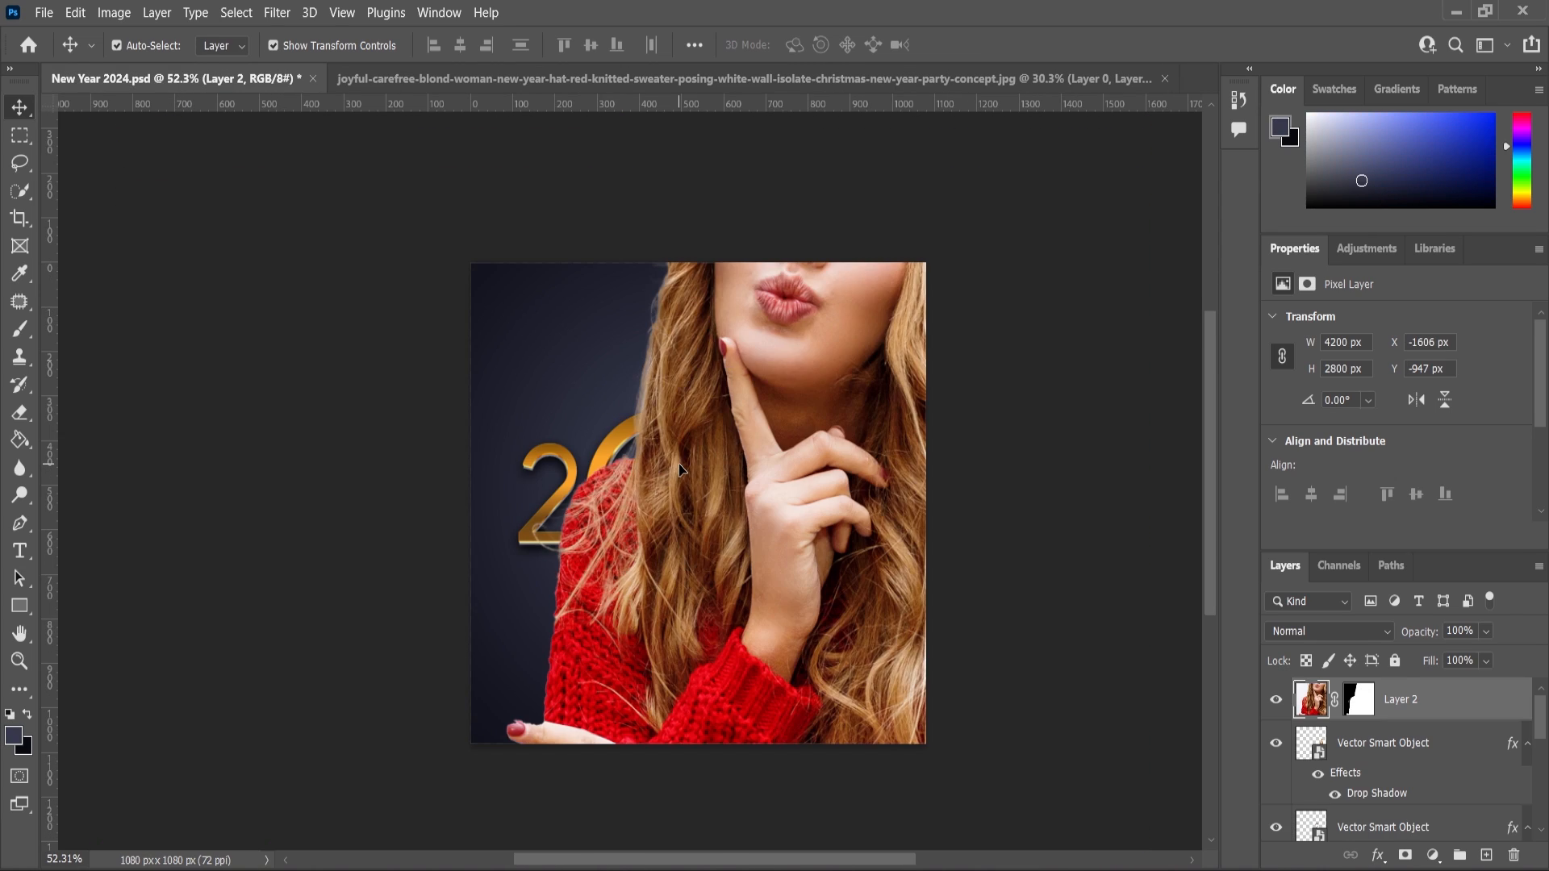
key(ctrl+t)
key(ctrl+0)
drag(1009, 482, 651, 494)
scroll(704, 507, up, 5)
scroll(674, 493, up, 1)
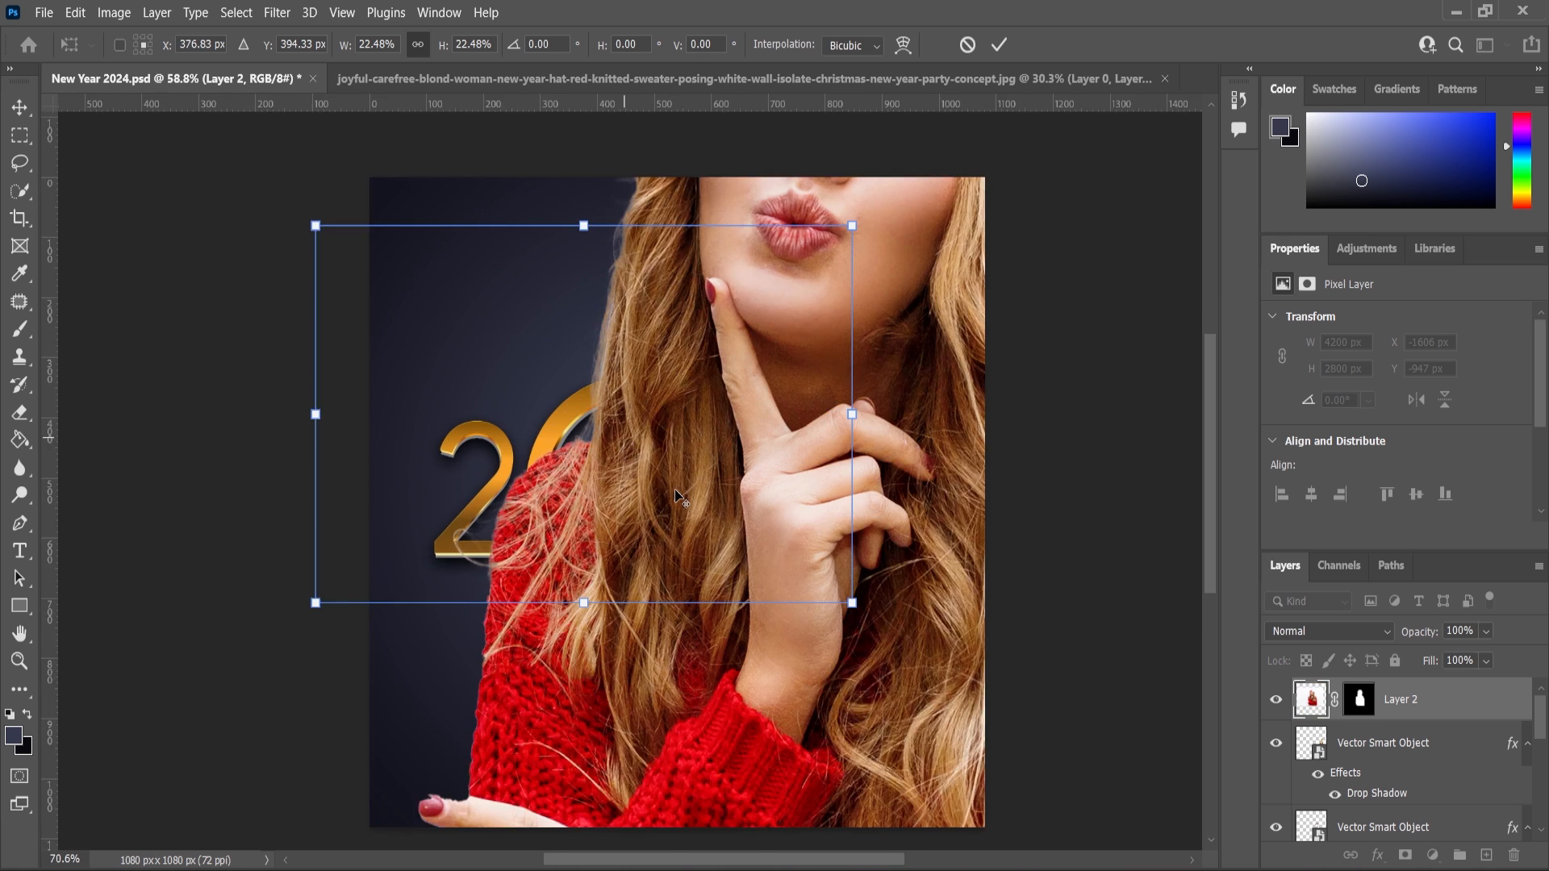
key(Return)
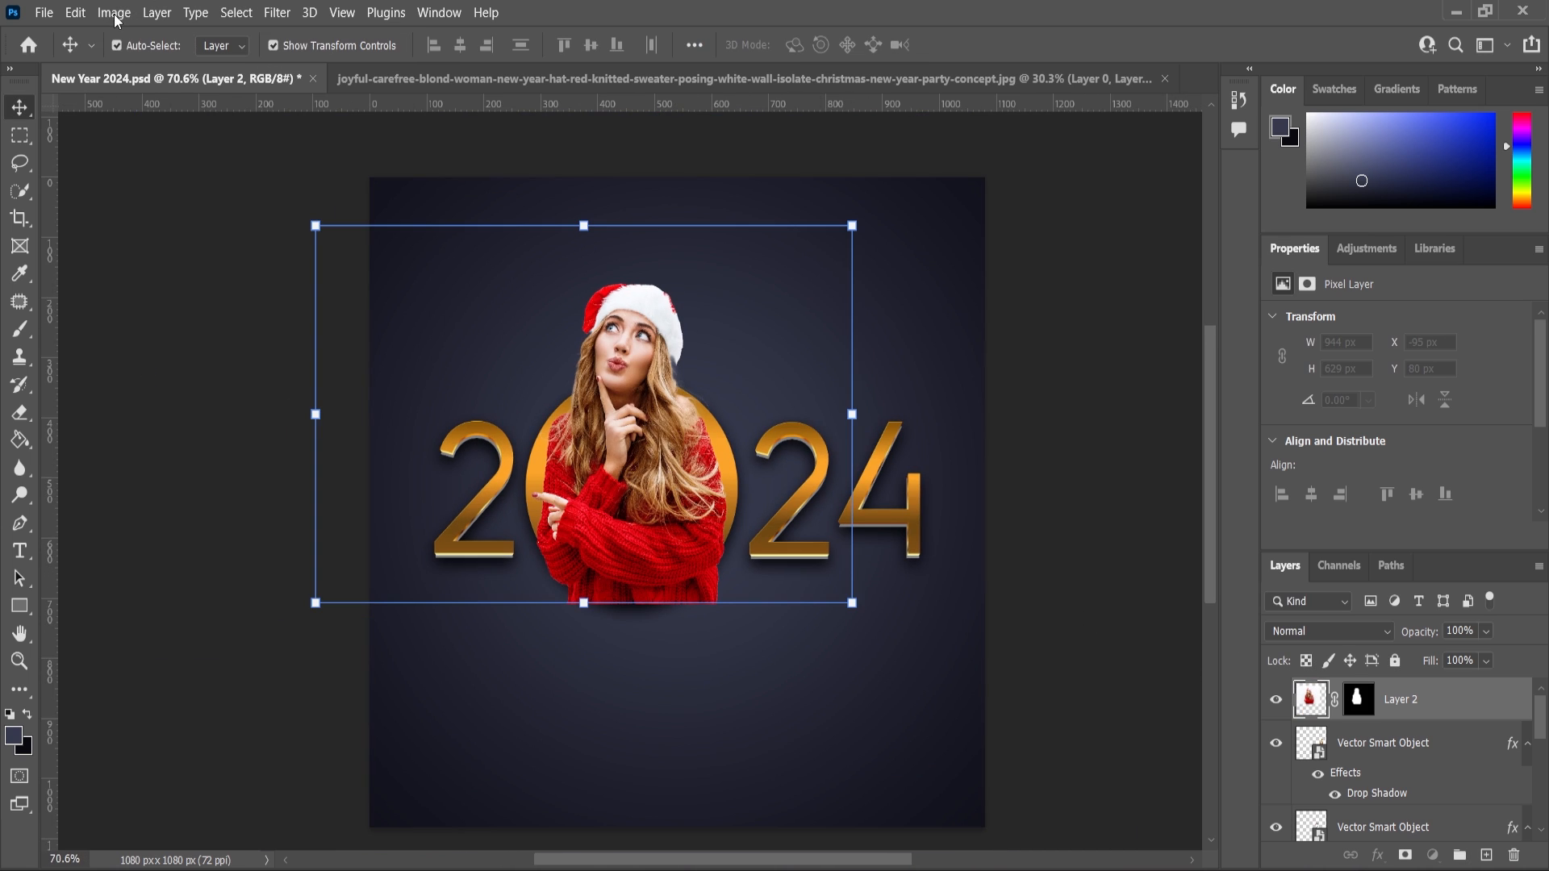
Apply a Levels adjustment to the woman's layer, nudging the shadow input slider slightly.
click(114, 12)
mouse_move(133, 61)
click(355, 84)
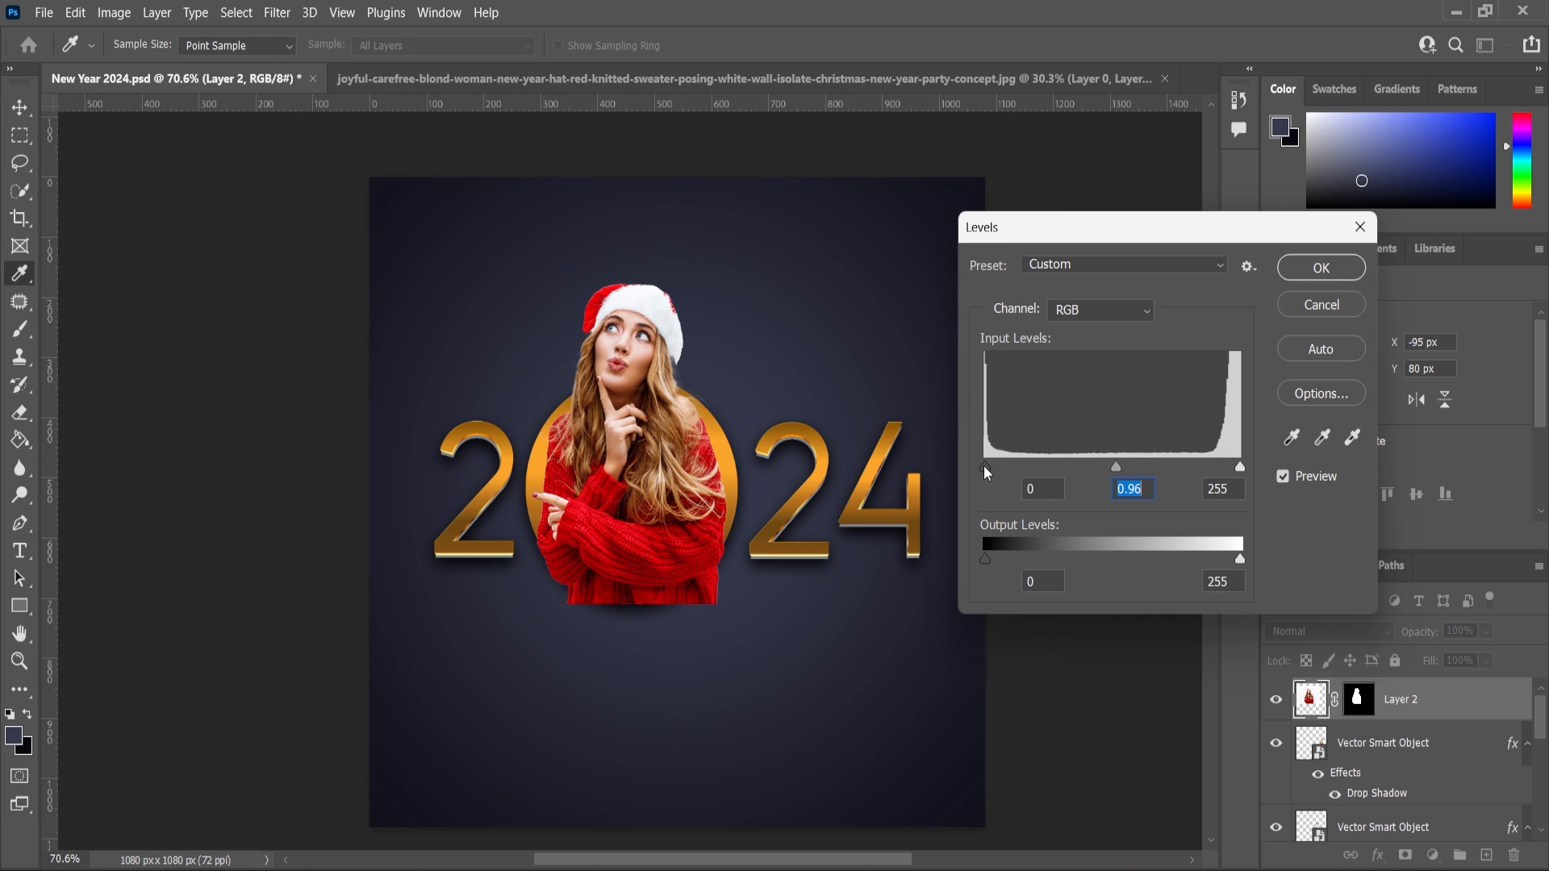
drag(984, 467, 989, 468)
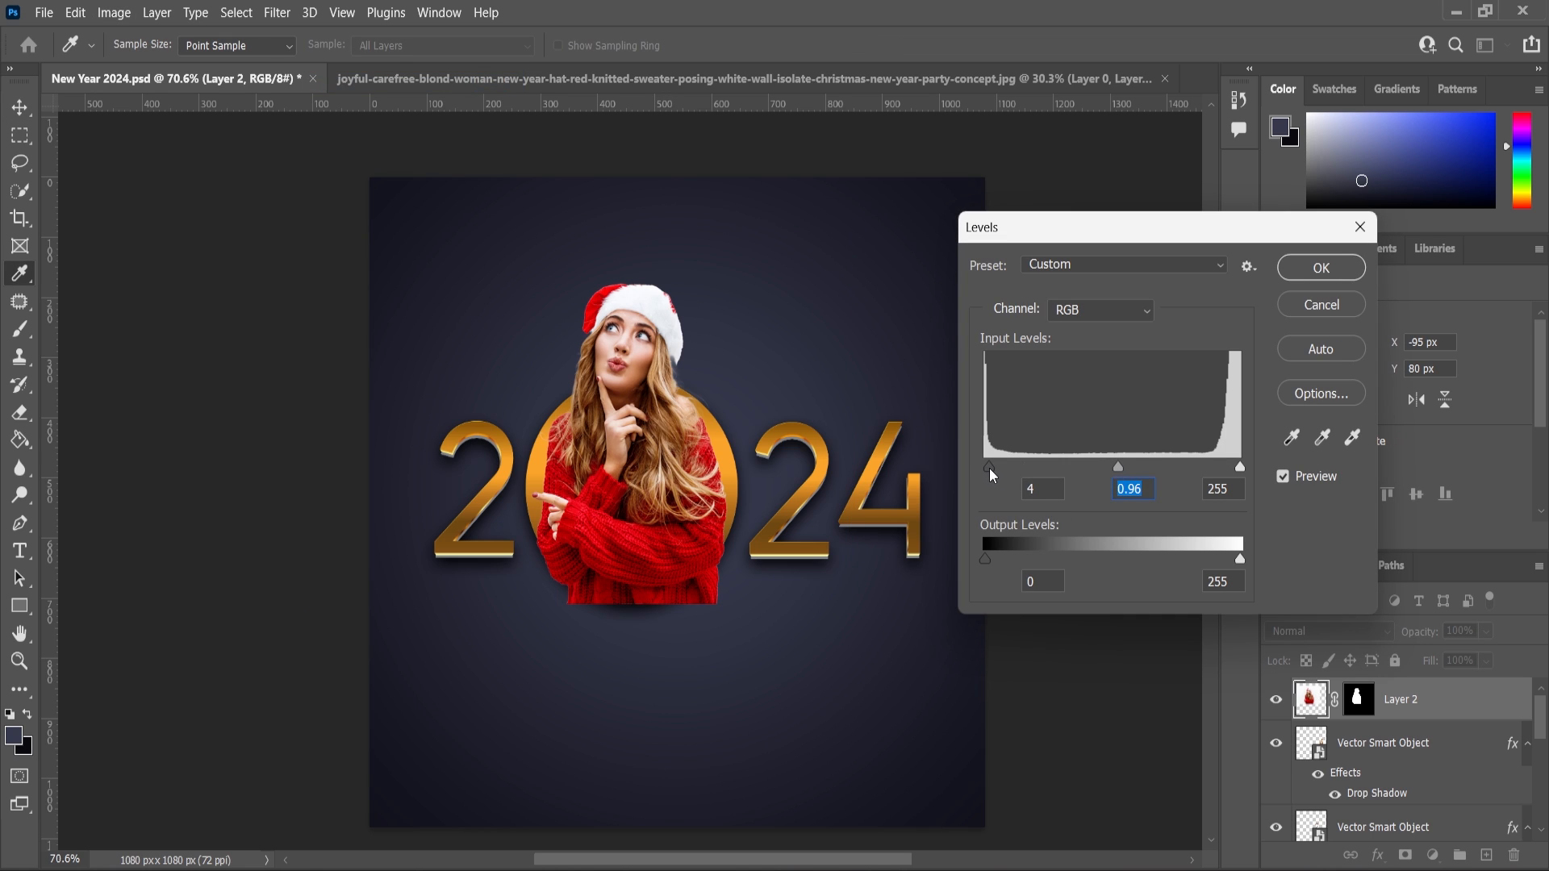
click(1320, 271)
Zoom in to examine the woman's cutout edges around the hair and hat.
scroll(674, 349, up, 6)
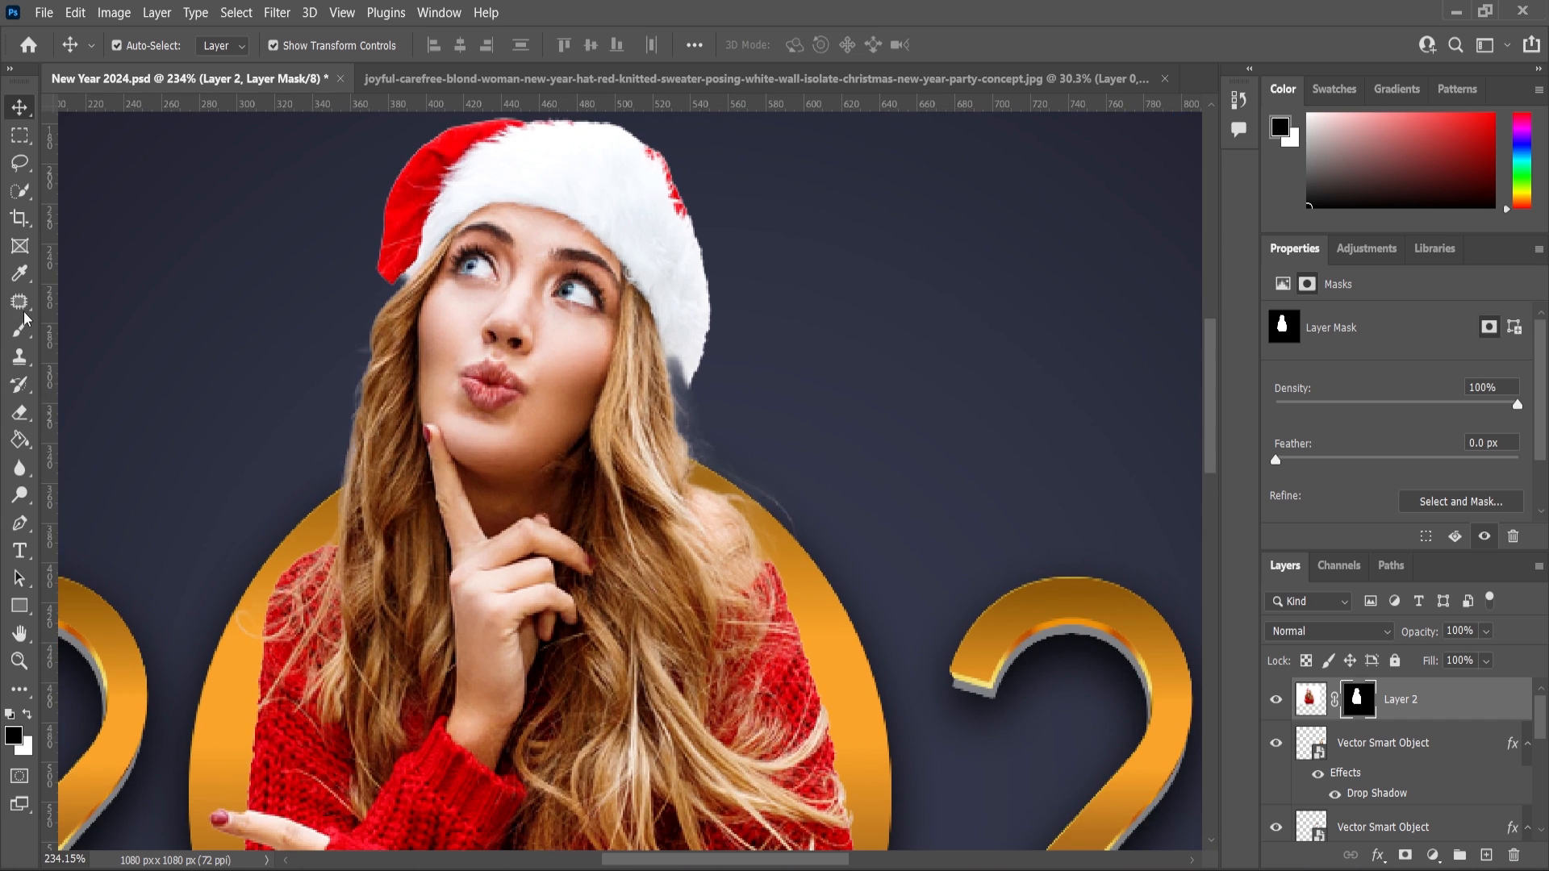
key(bracketleft)
key(bracketleft)
key(bracketleft)
key(bracketleft)
key(bracketleft)
key(bracketleft)
key(bracketleft)
key(bracketleft)
key(bracketleft)
key(bracketleft)
key(bracketleft)
key(bracketleft)
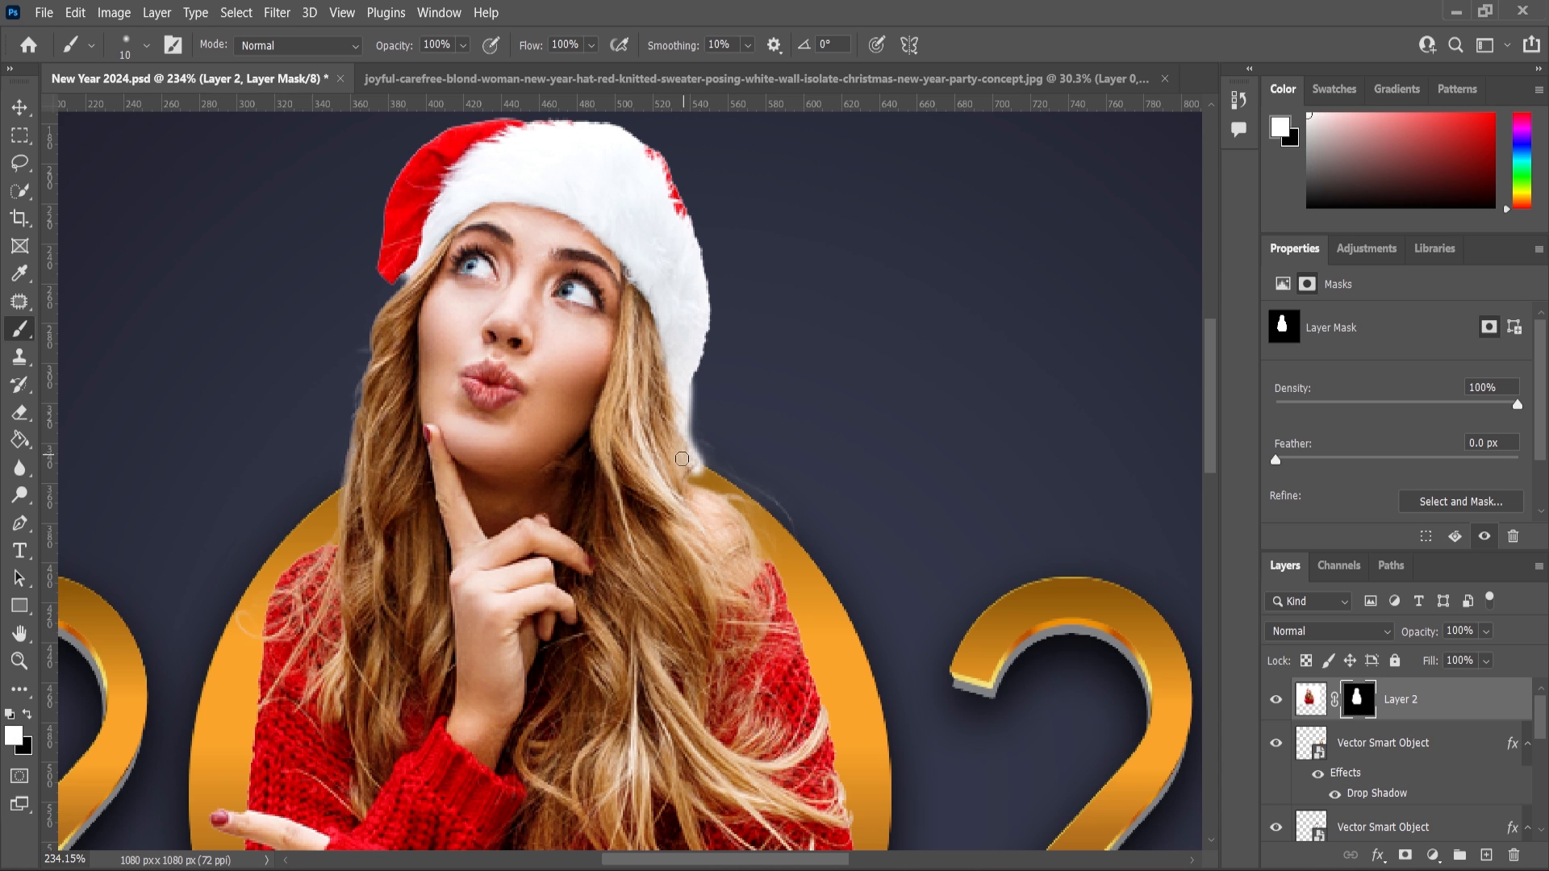
scroll(692, 497, down, 3)
scroll(694, 490, up, 2)
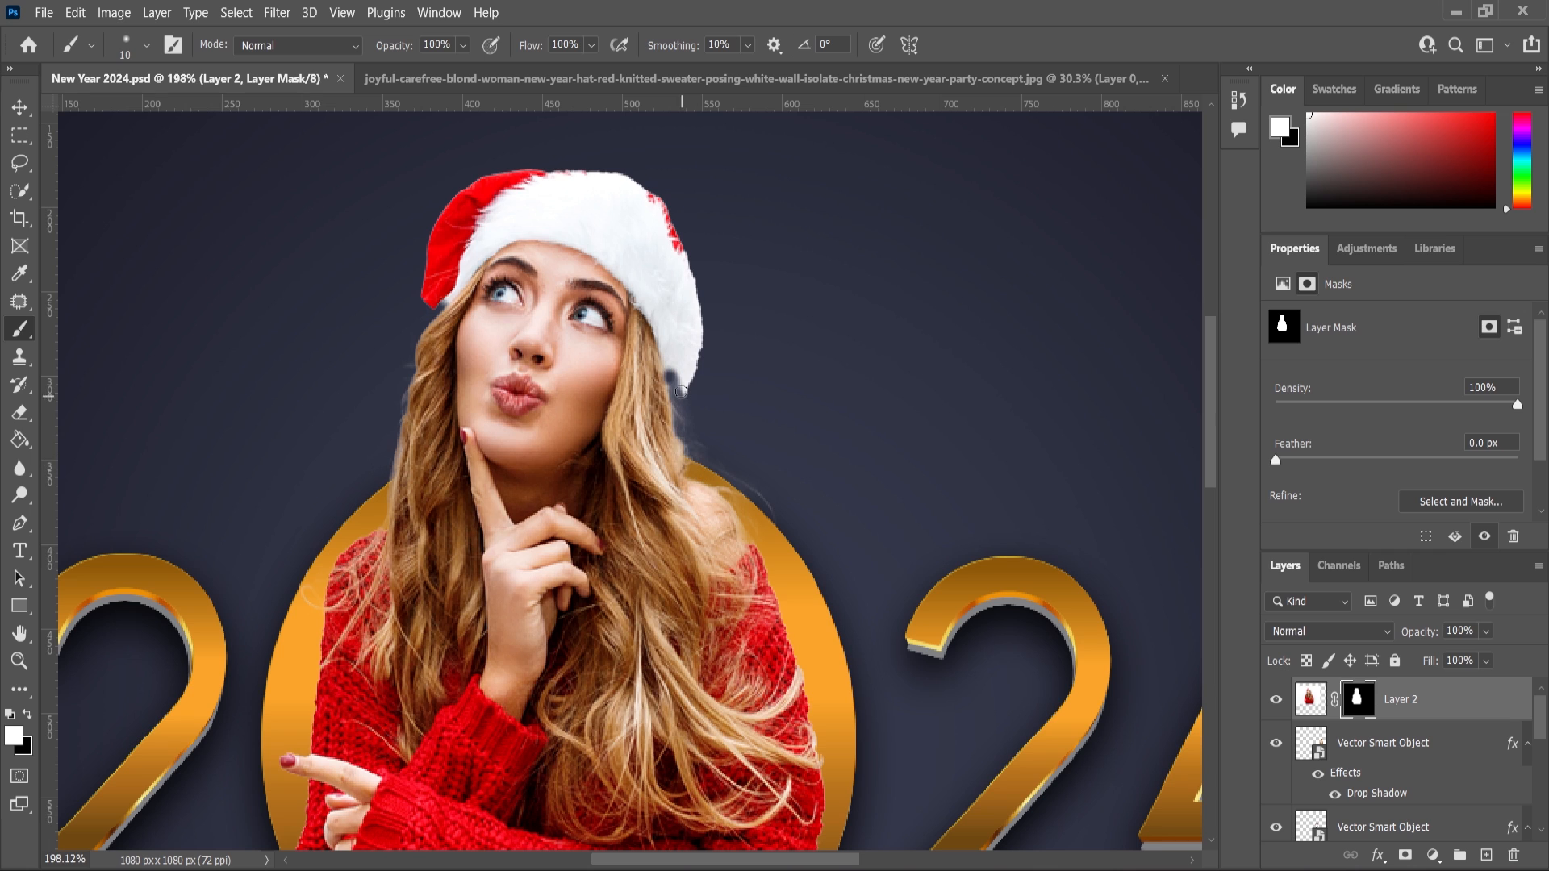
scroll(677, 379, up, 2)
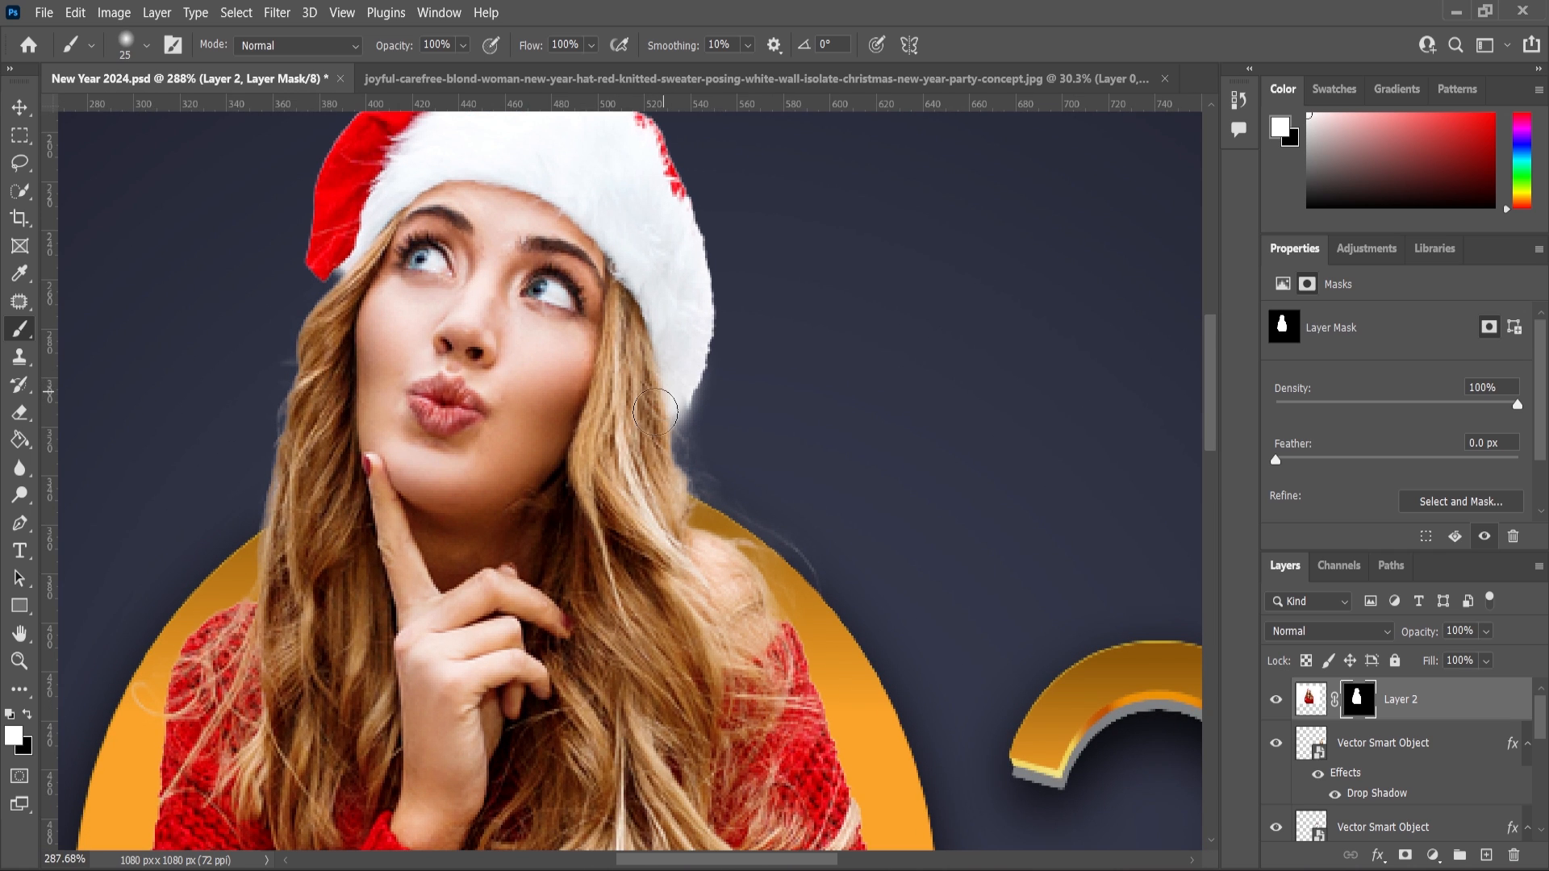
scroll(658, 478, down, 9)
scroll(581, 566, up, 3)
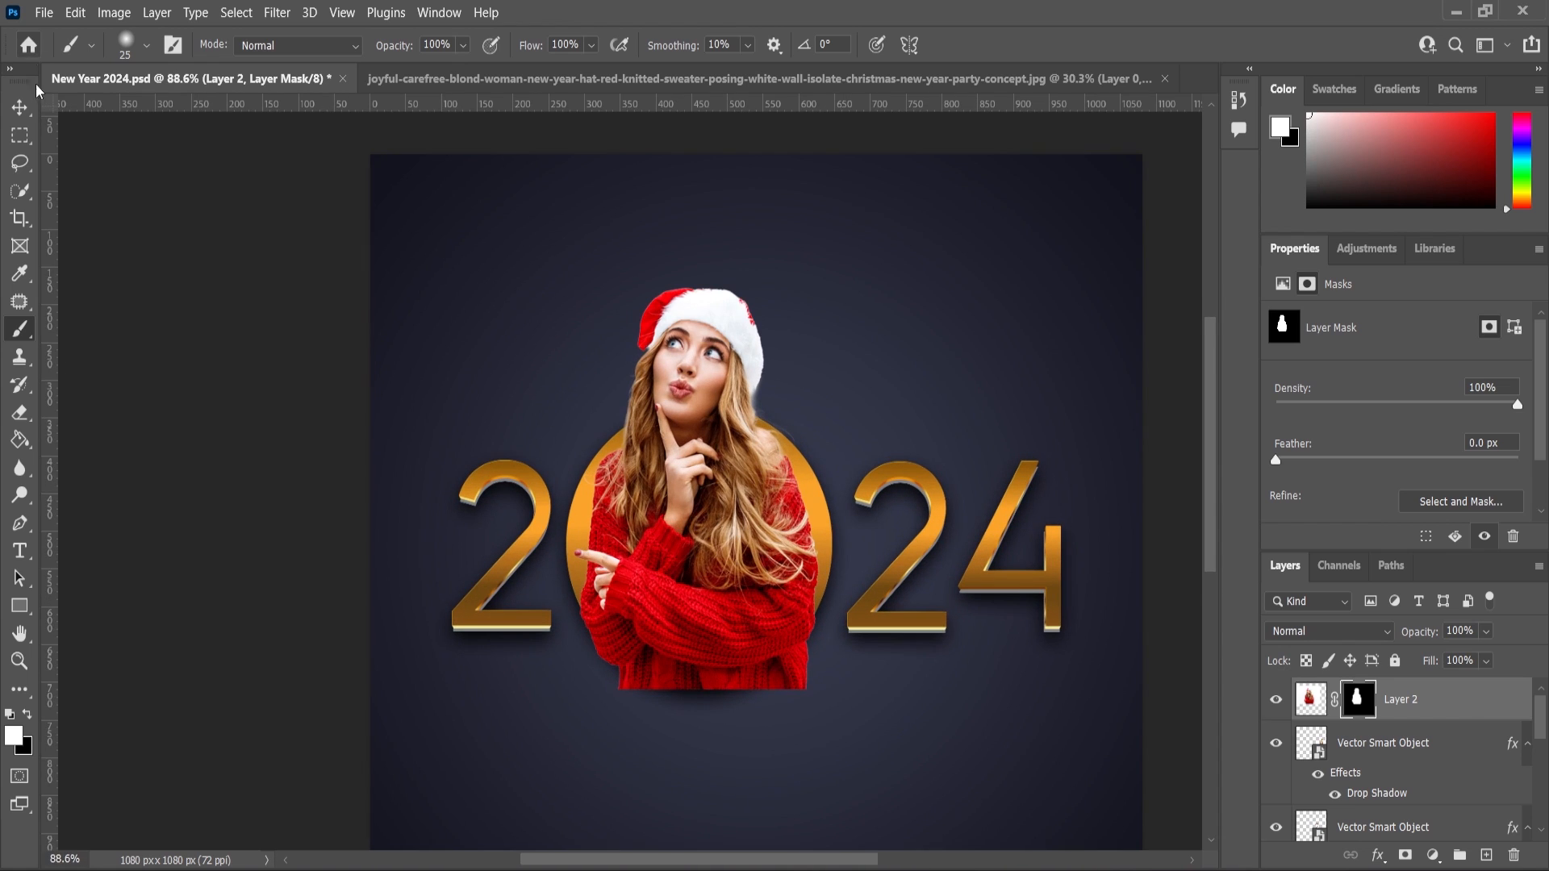
Move the first 2 right and the second 2 and the 4 left, tightening the digits around the woman.
key(v)
click(433, 566)
scroll(433, 567, up, 2)
scroll(496, 576, up, 2)
drag(557, 569, 629, 564)
scroll(631, 564, down, 5)
scroll(985, 570, up, 4)
drag(992, 578, 915, 581)
scroll(915, 580, down, 1)
drag(1068, 602, 960, 616)
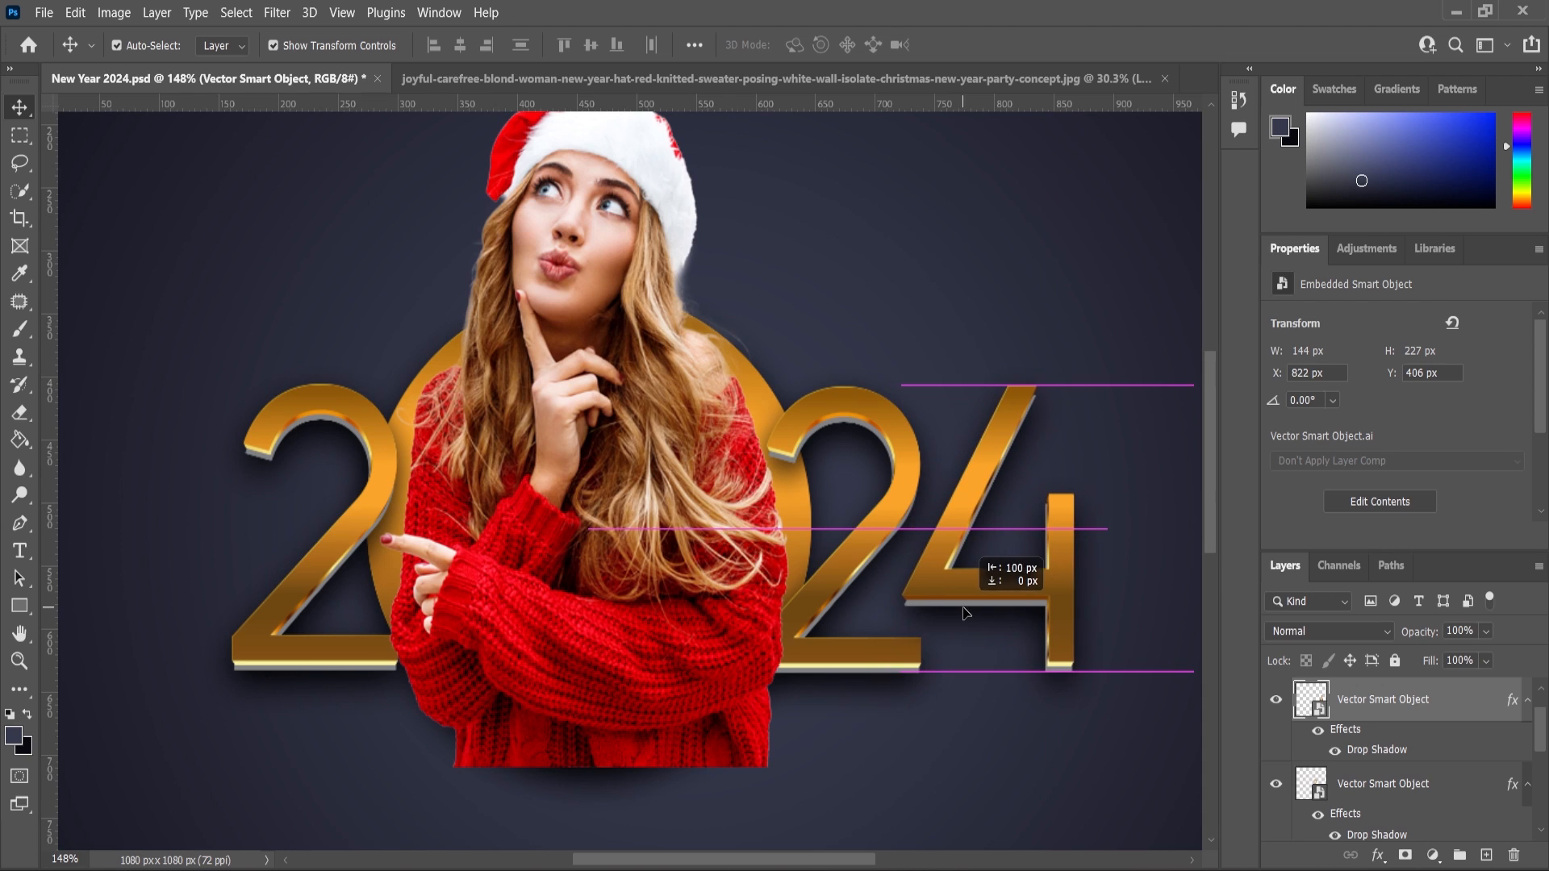
Select the woman's layer and hide it.
scroll(871, 622, down, 3)
click(1194, 756)
scroll(826, 526, down, 2)
scroll(863, 549, up, 1)
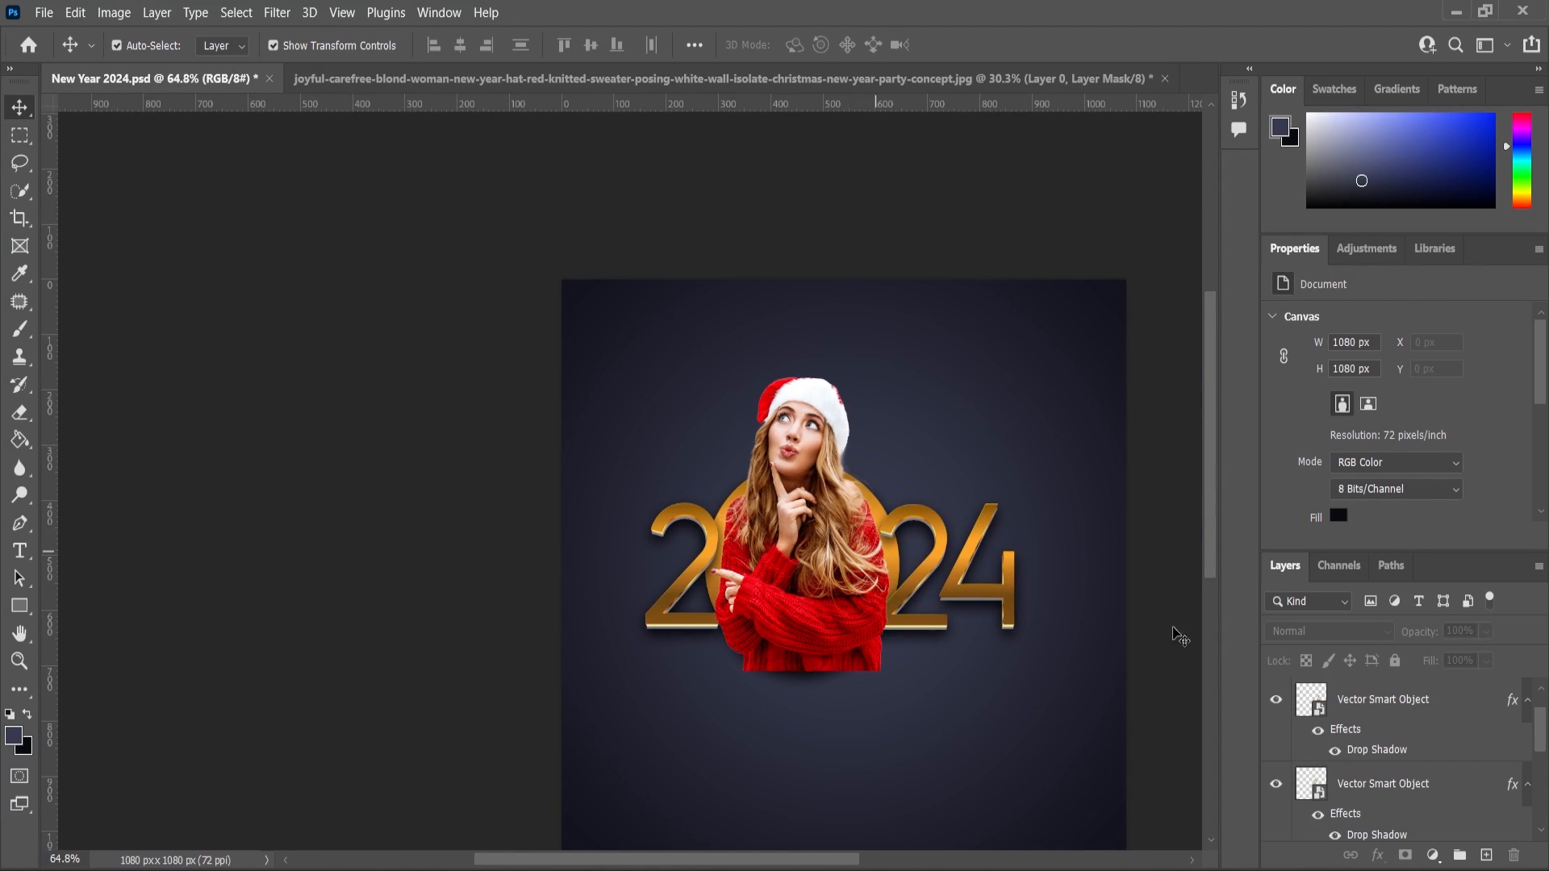
click(849, 556)
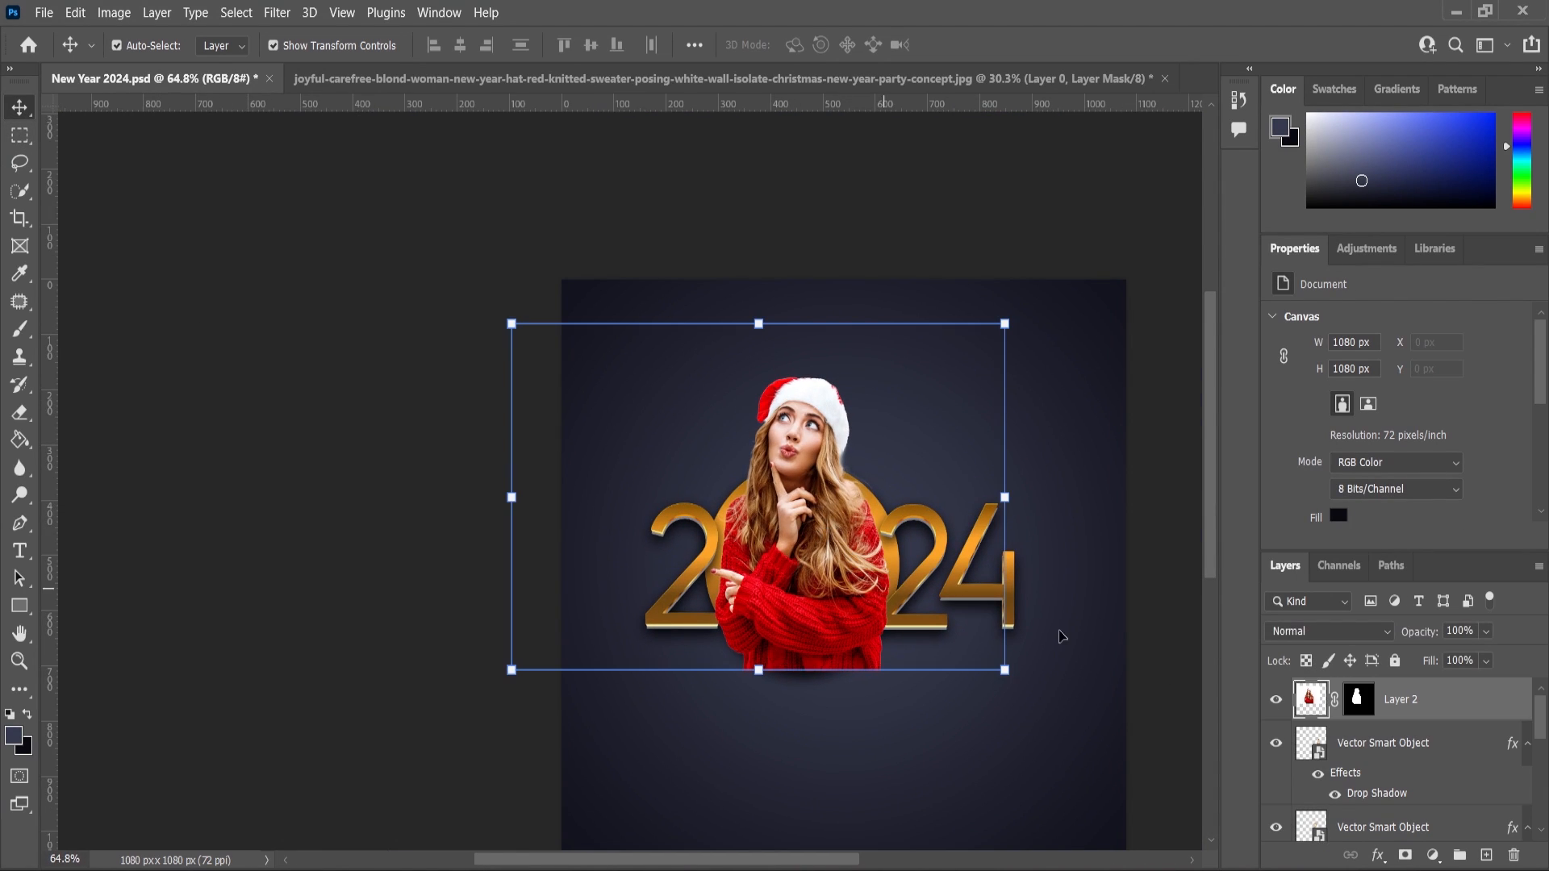
click(1275, 700)
Select all digits and enlarge them together to about 109%, repositioning them on the canvas.
drag(451, 450, 1021, 639)
drag(1014, 460, 1031, 453)
drag(952, 609, 970, 622)
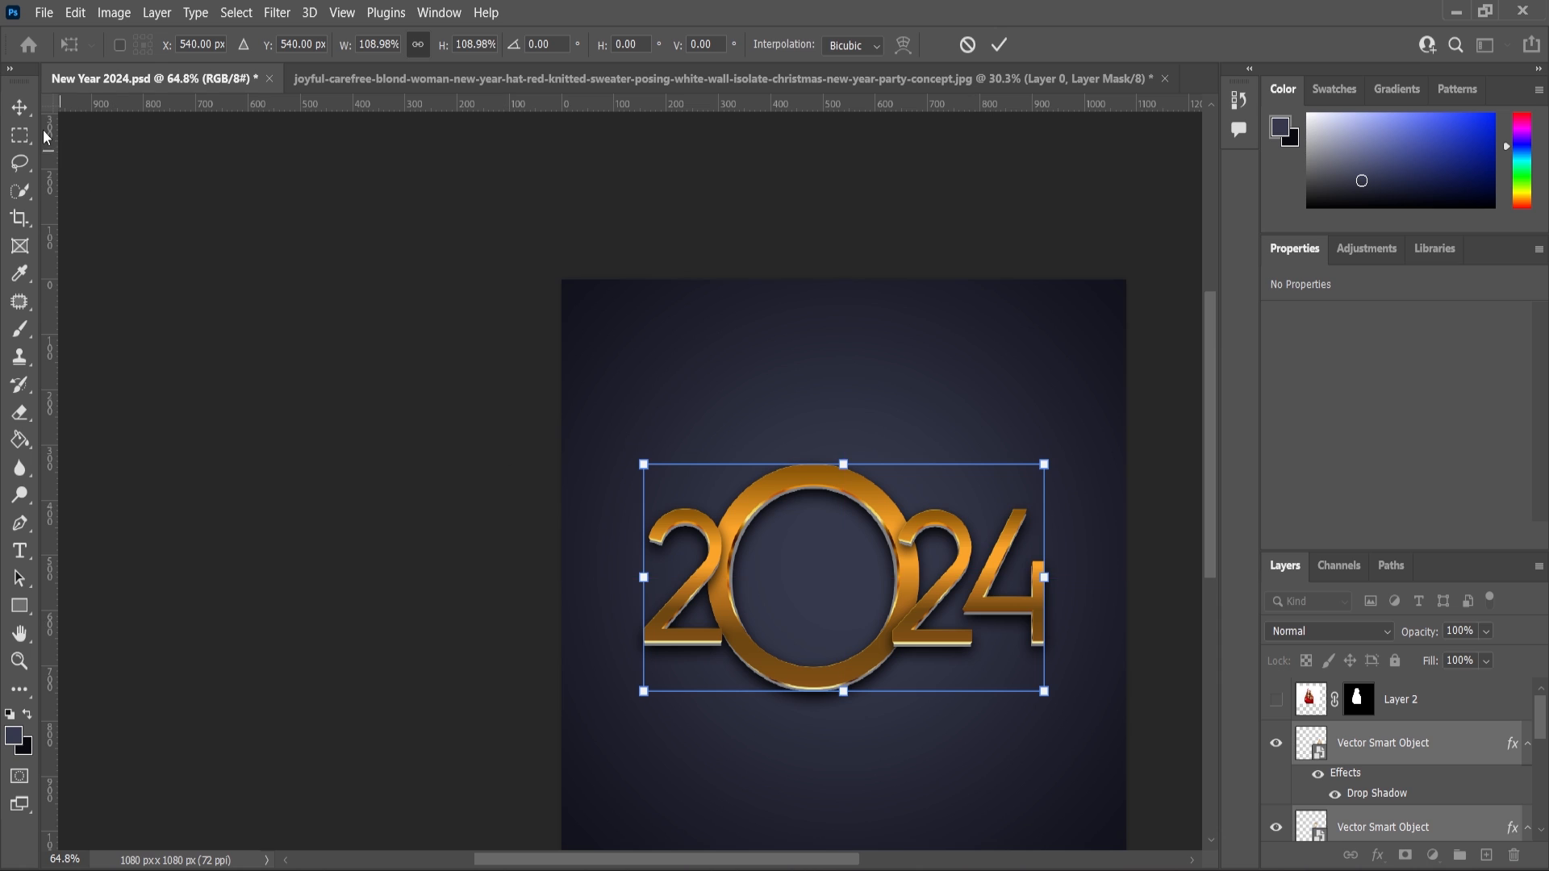
click(20, 107)
Select the second 2 and the 4 and nudge them two pixels to the right.
click(857, 594)
scroll(904, 576, up, 6)
click(971, 589)
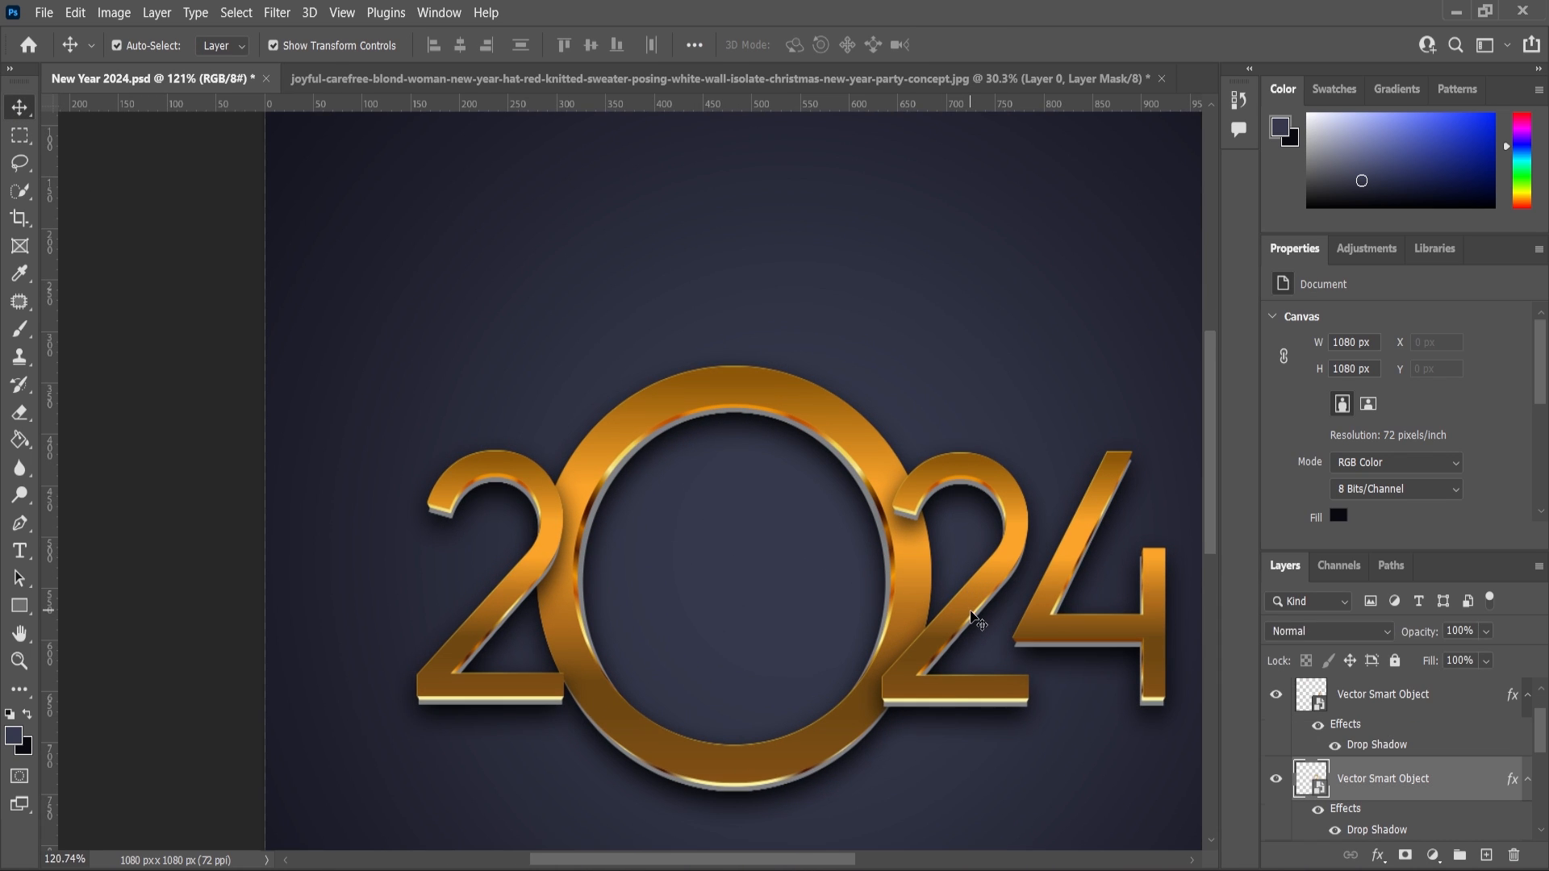
shift+click(1109, 646)
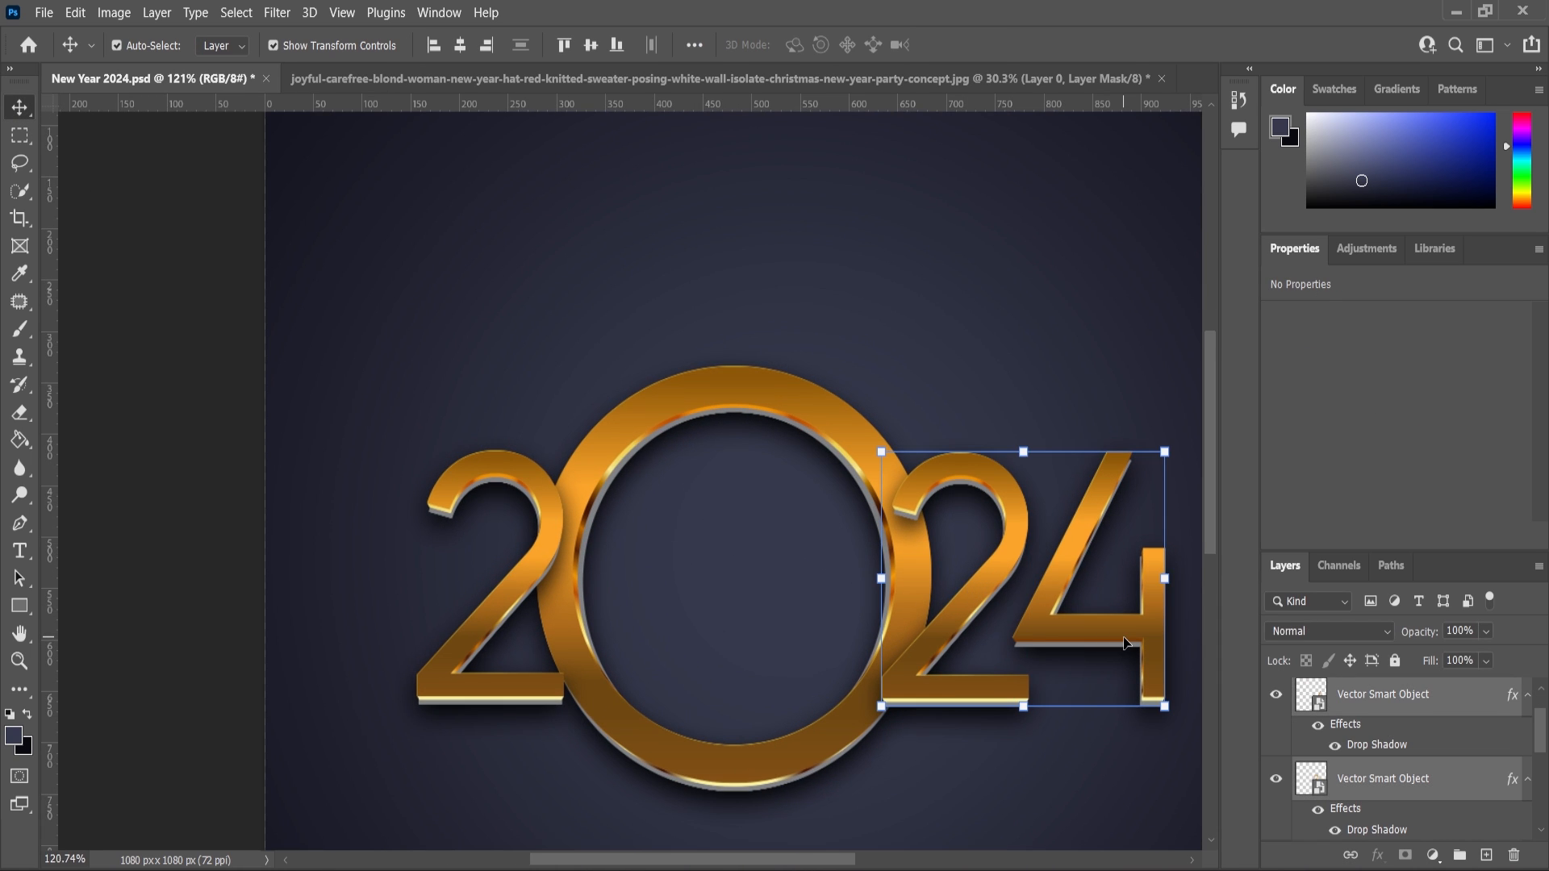
key(Right)
key(Right)
key(Right)
key(Right)
key(Right)
key(Right)
key(Right)
key(Right)
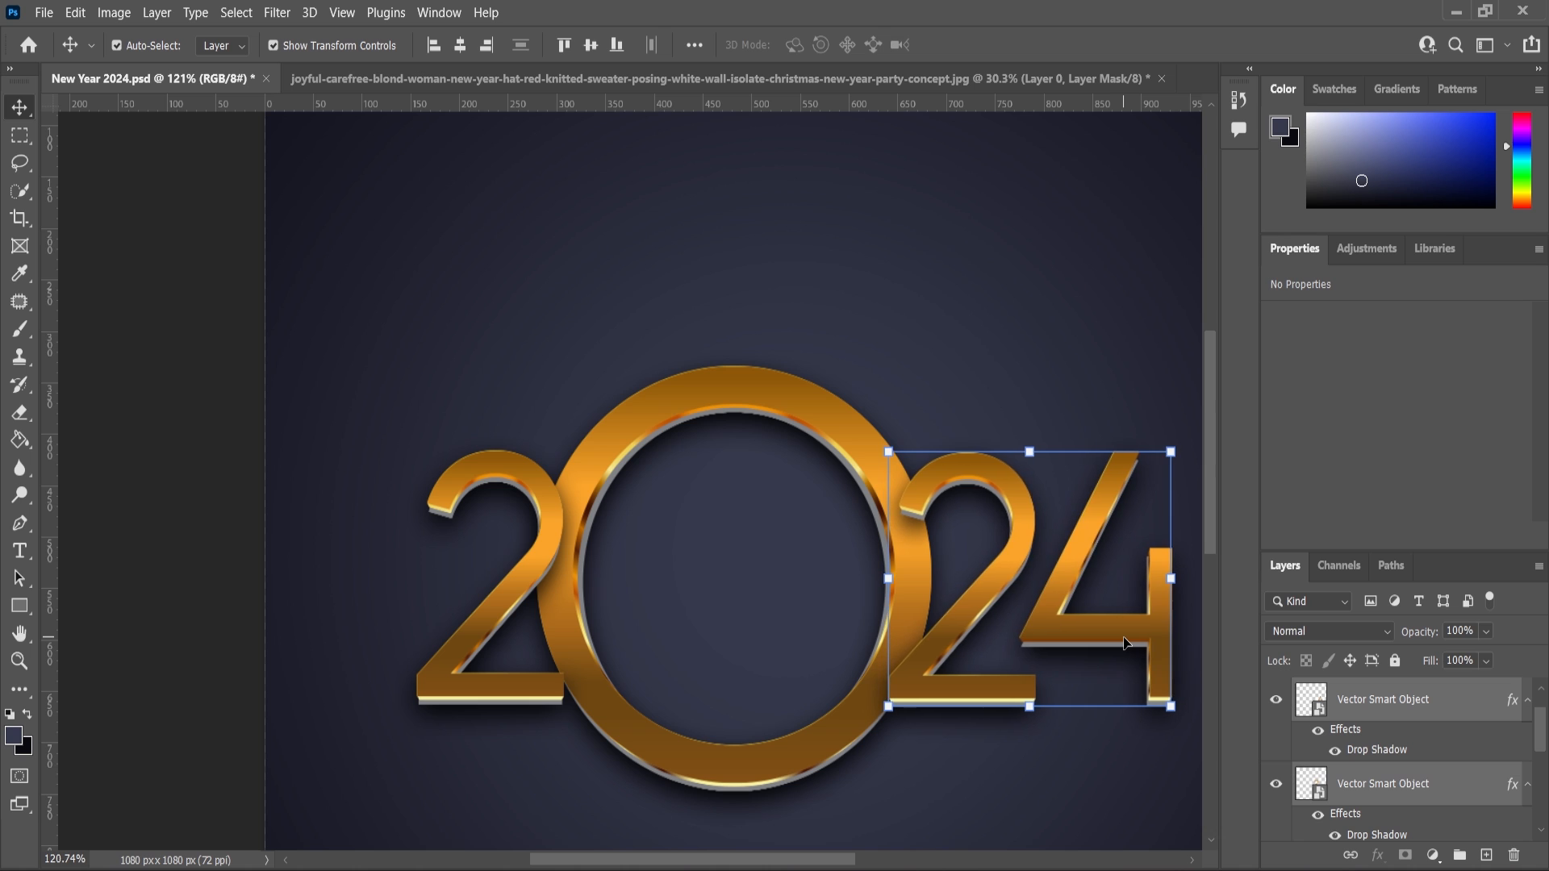
key(Left)
scroll(706, 462, down, 6)
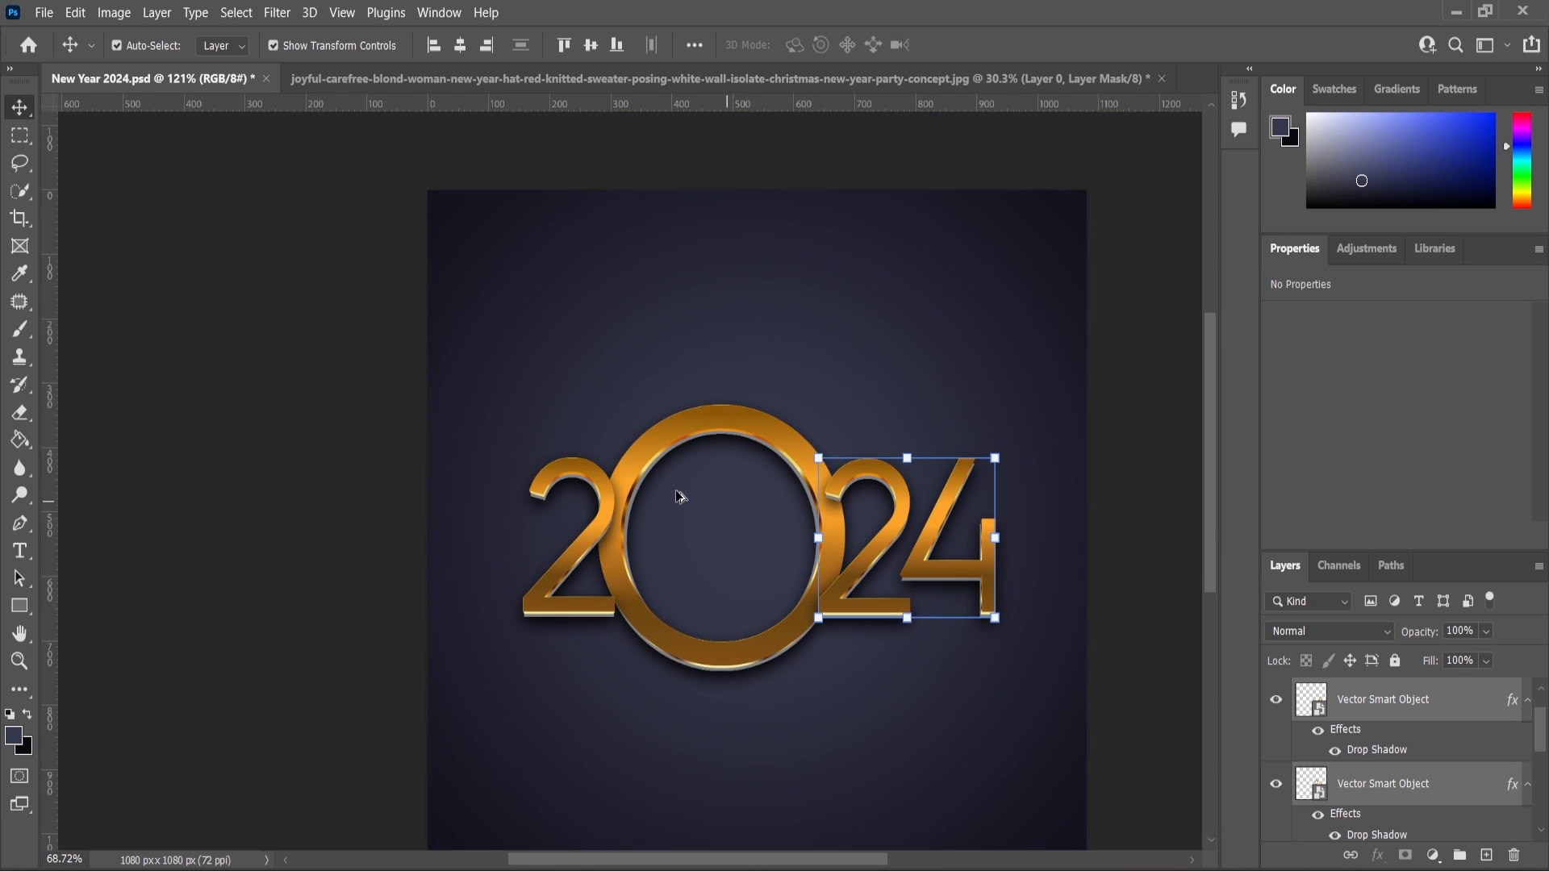
Show the woman's layer again and select it.
click(402, 514)
scroll(766, 484, down, 1)
scroll(810, 472, up, 2)
scroll(1307, 775, up, 1)
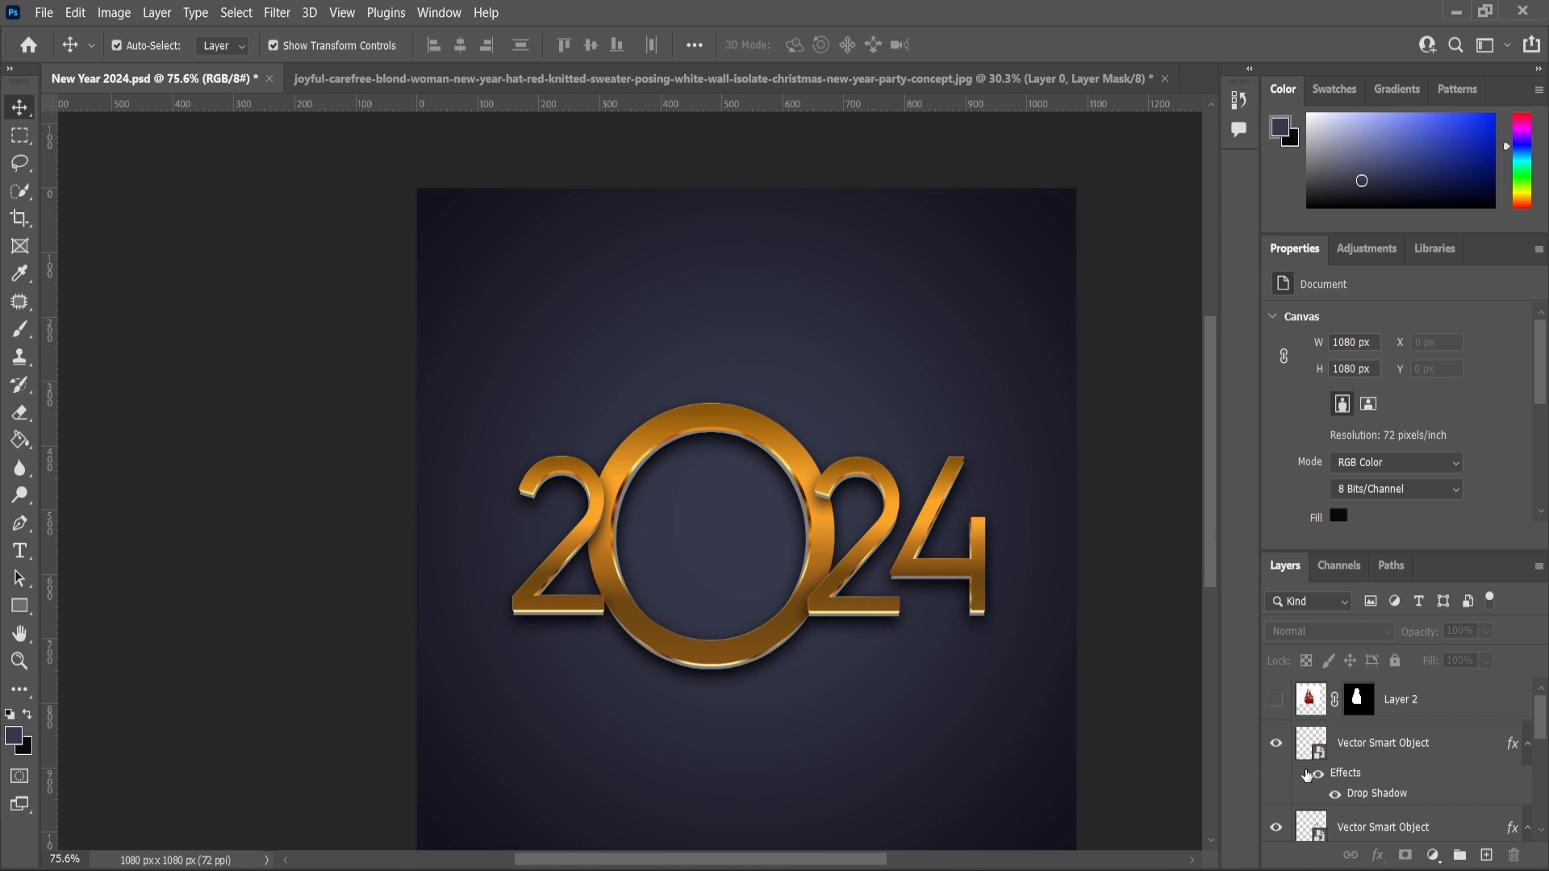
click(1276, 700)
click(1318, 715)
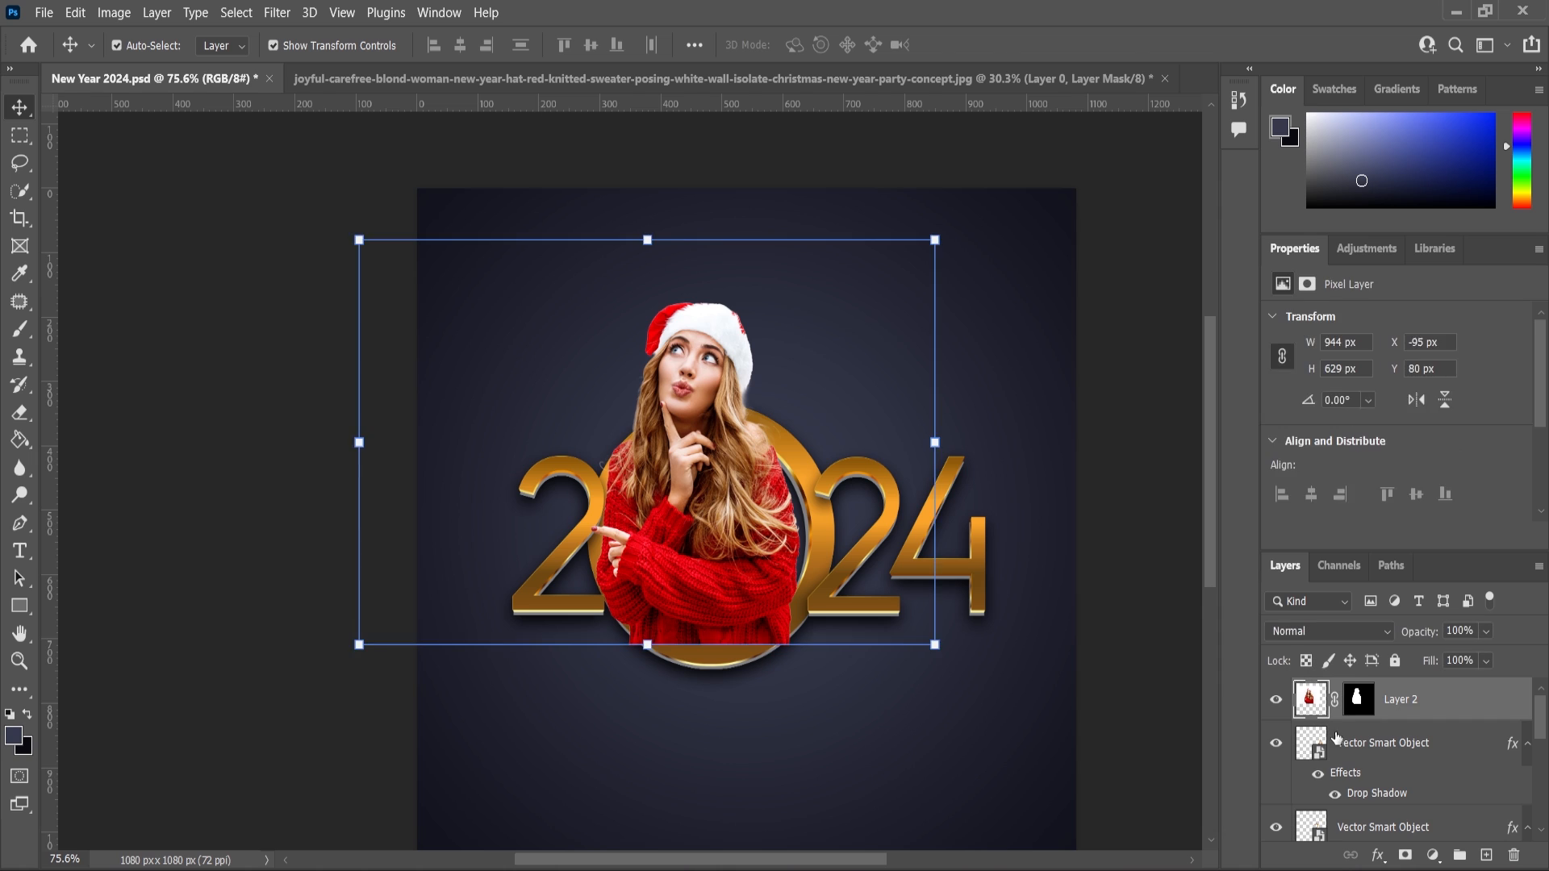
Resize and reposition the woman's layer so she sits inside the ring of the 2024 title.
click(20, 108)
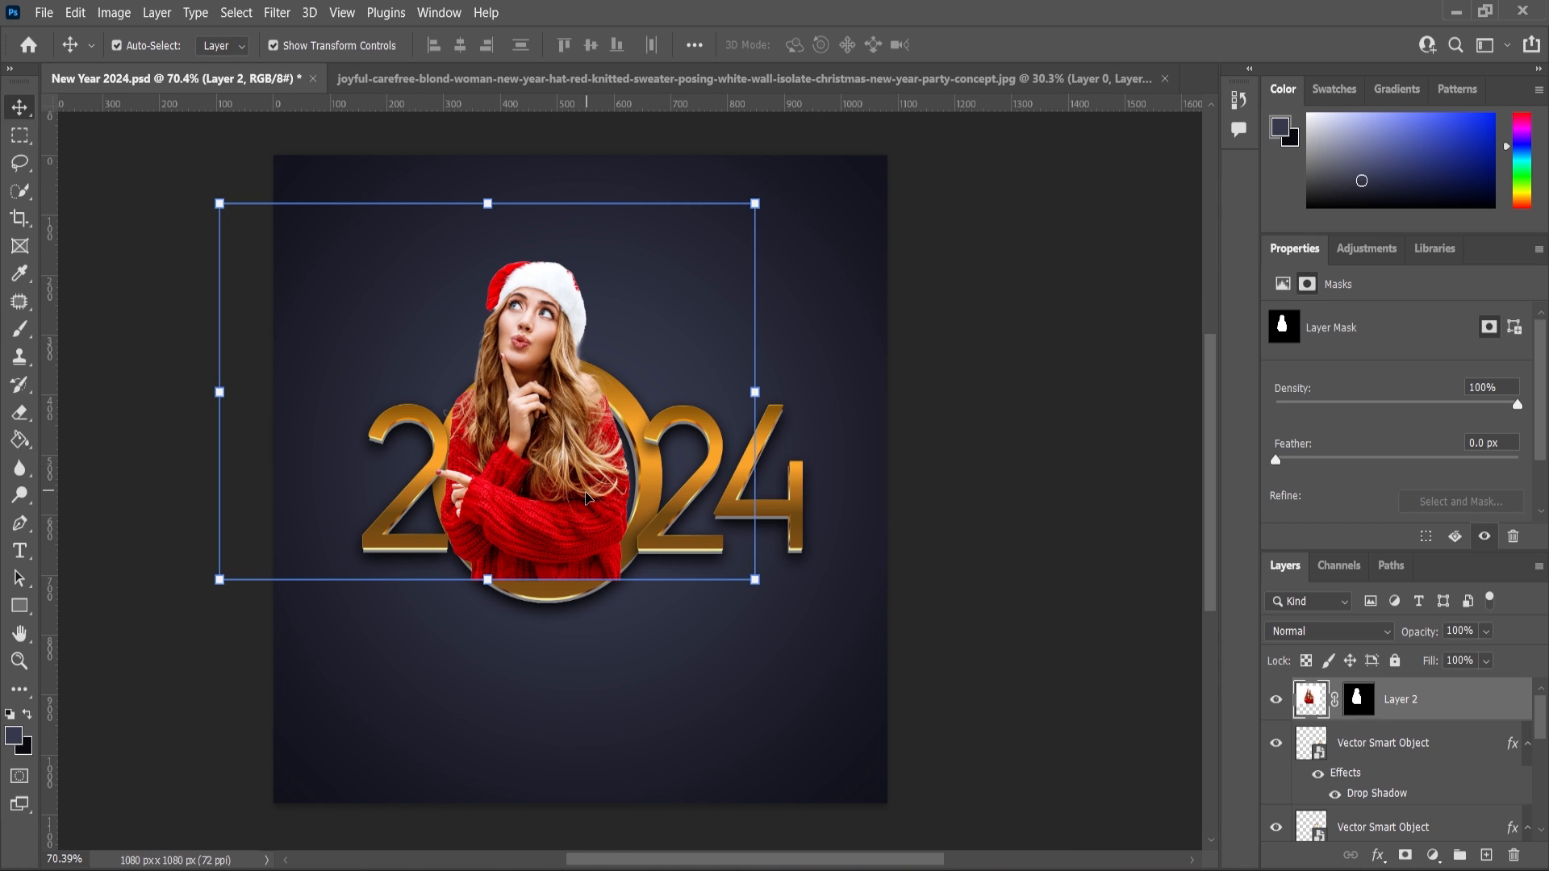
scroll(587, 497, up, 1)
drag(568, 508, 570, 536)
drag(821, 631, 827, 635)
drag(530, 522, 535, 517)
drag(835, 632, 806, 612)
drag(548, 512, 548, 524)
key(Return)
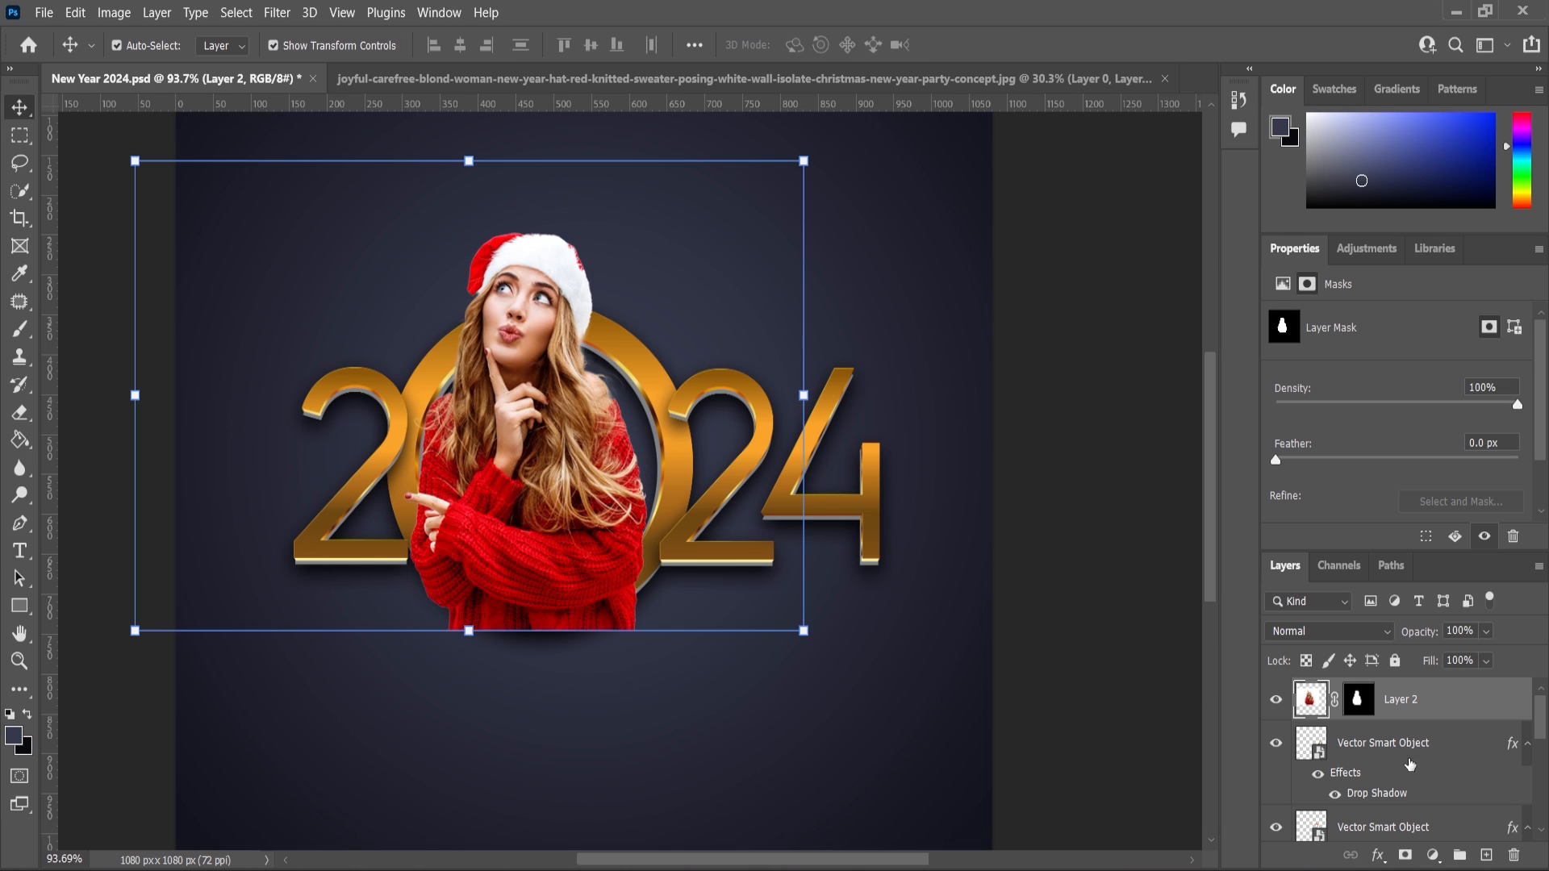
Load the ring layer's outline as a selection and invert it.
click(663, 425)
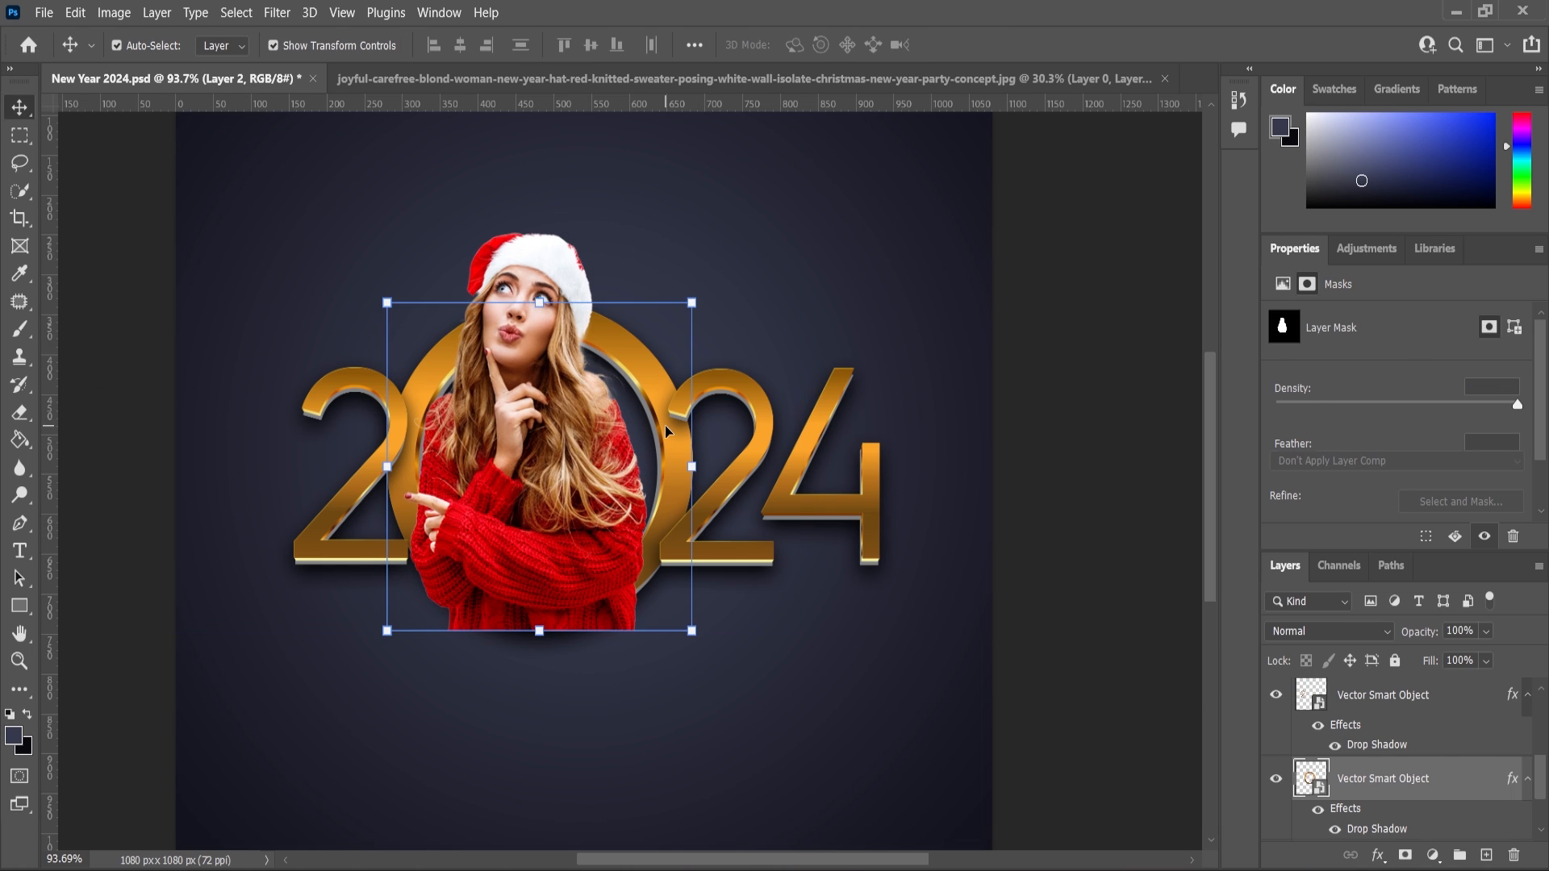
ctrl+click(1310, 779)
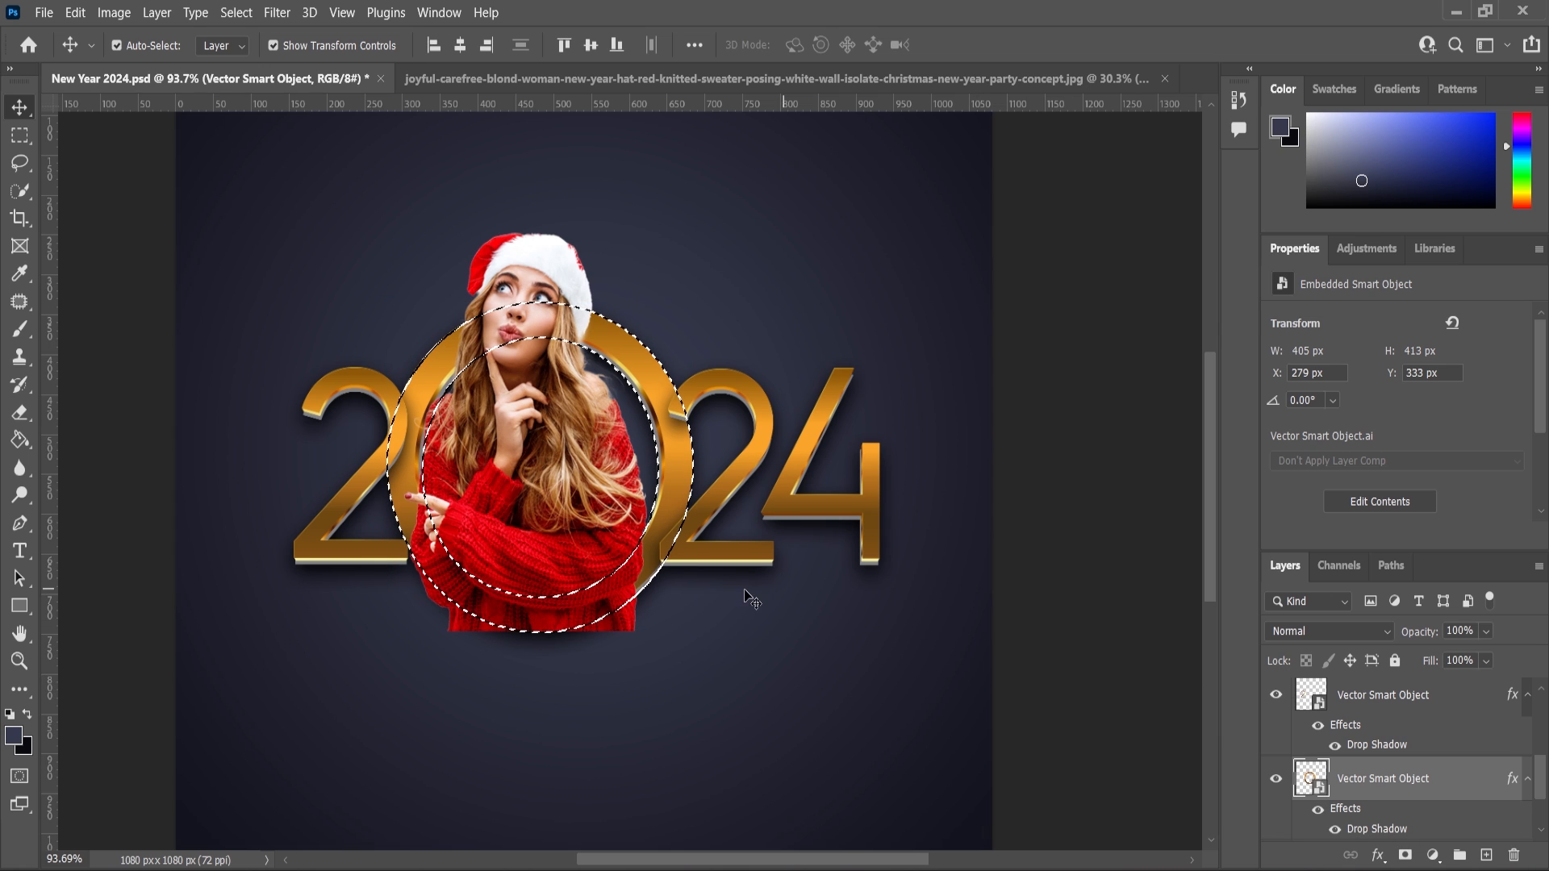
scroll(1365, 704, up, 5)
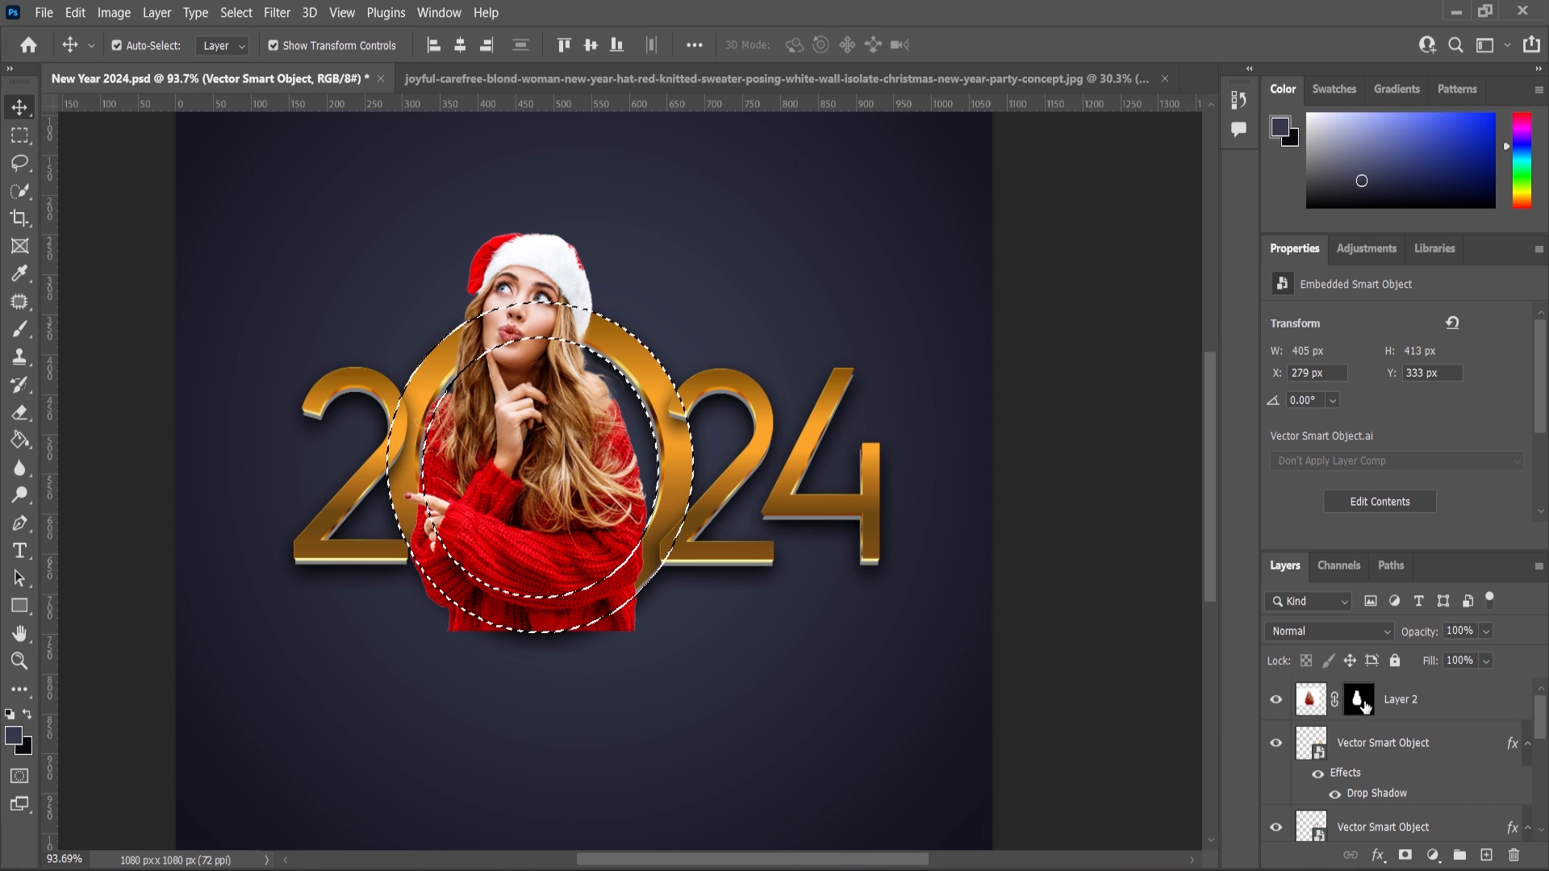
click(1360, 701)
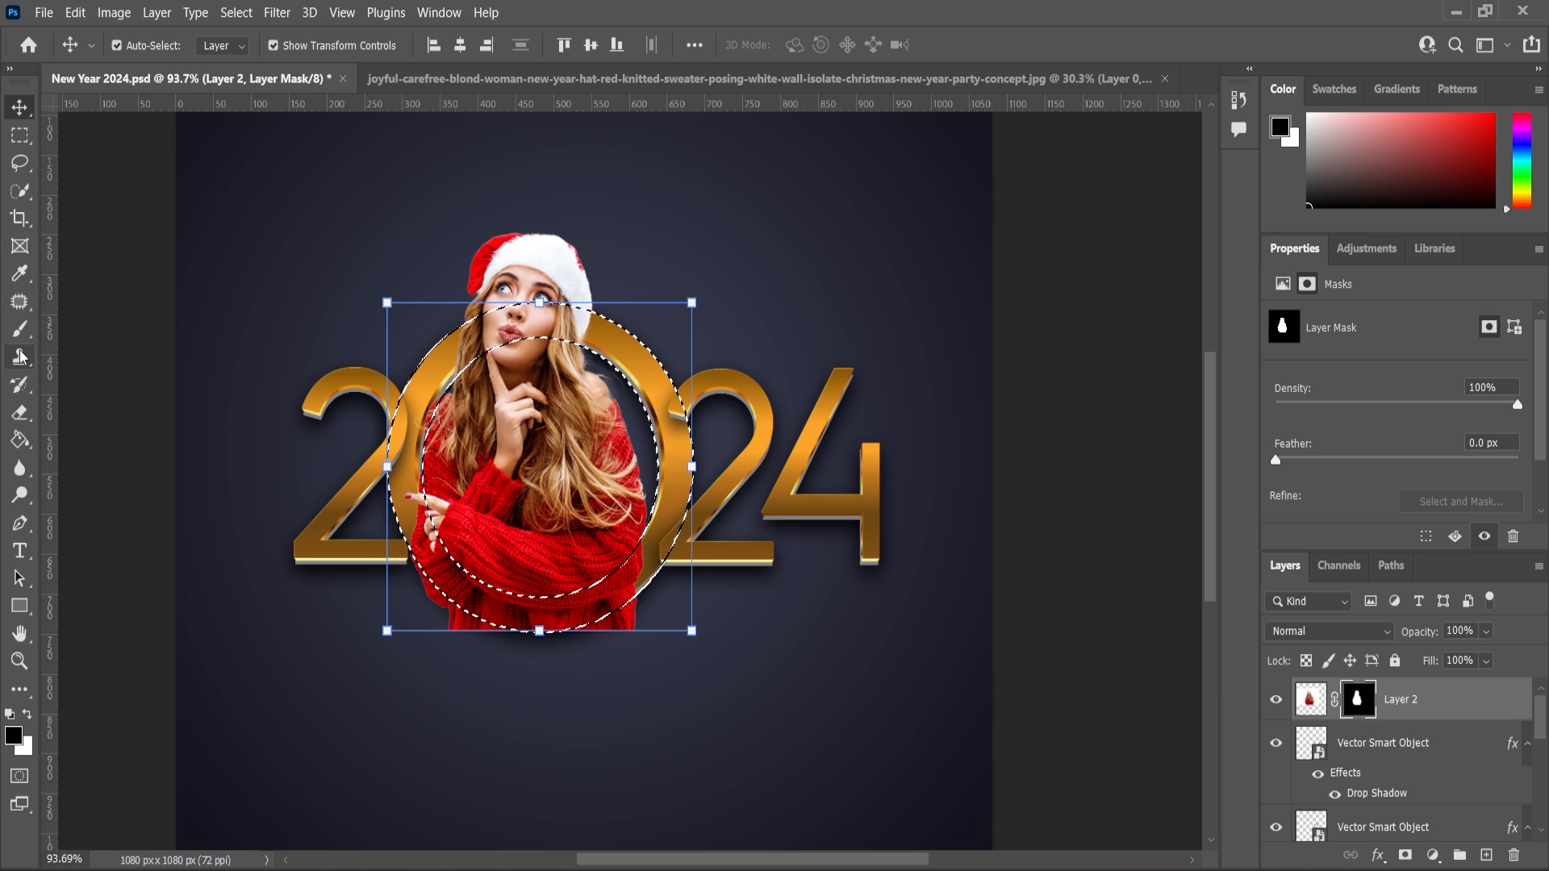
click(20, 328)
scroll(653, 629, up, 2)
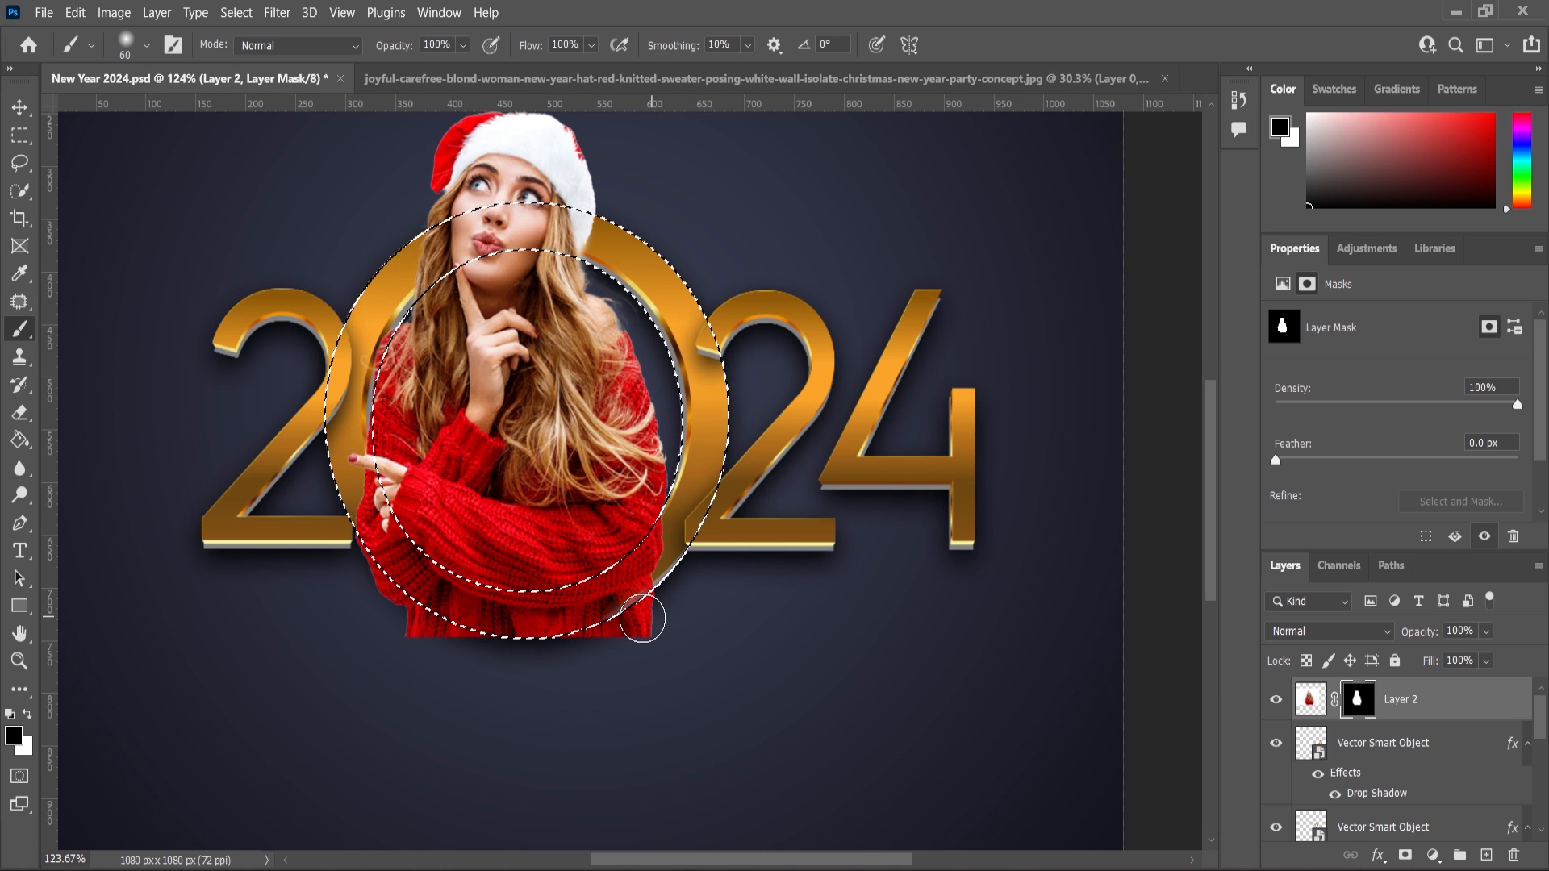
click(19, 135)
right_click(505, 373)
click(561, 401)
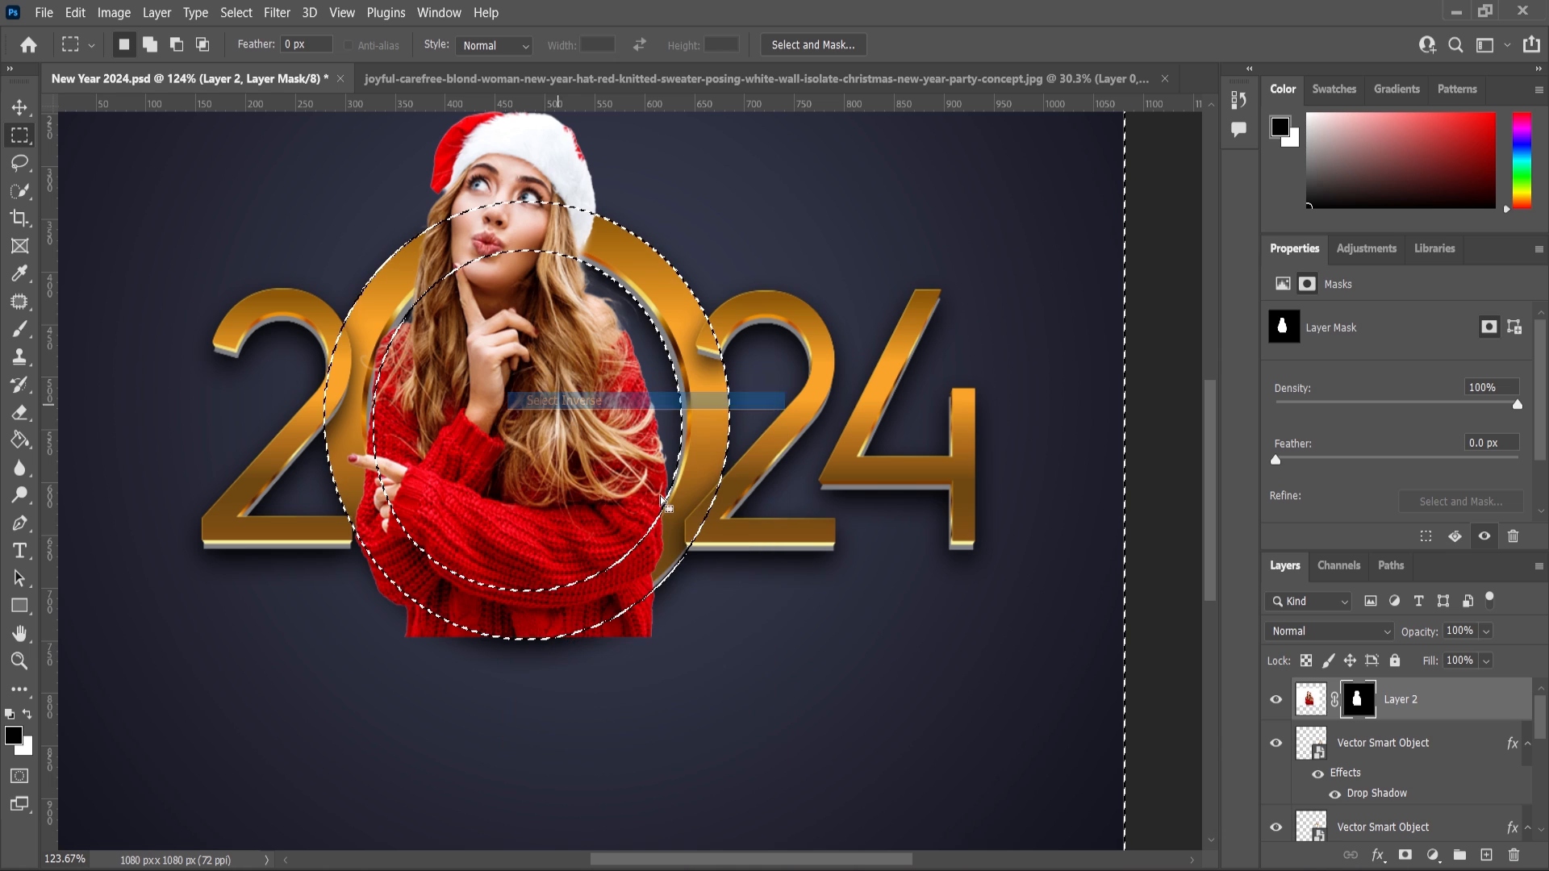
Paint black on the woman's layer mask to hide her body below the ring, then deselect.
click(19, 330)
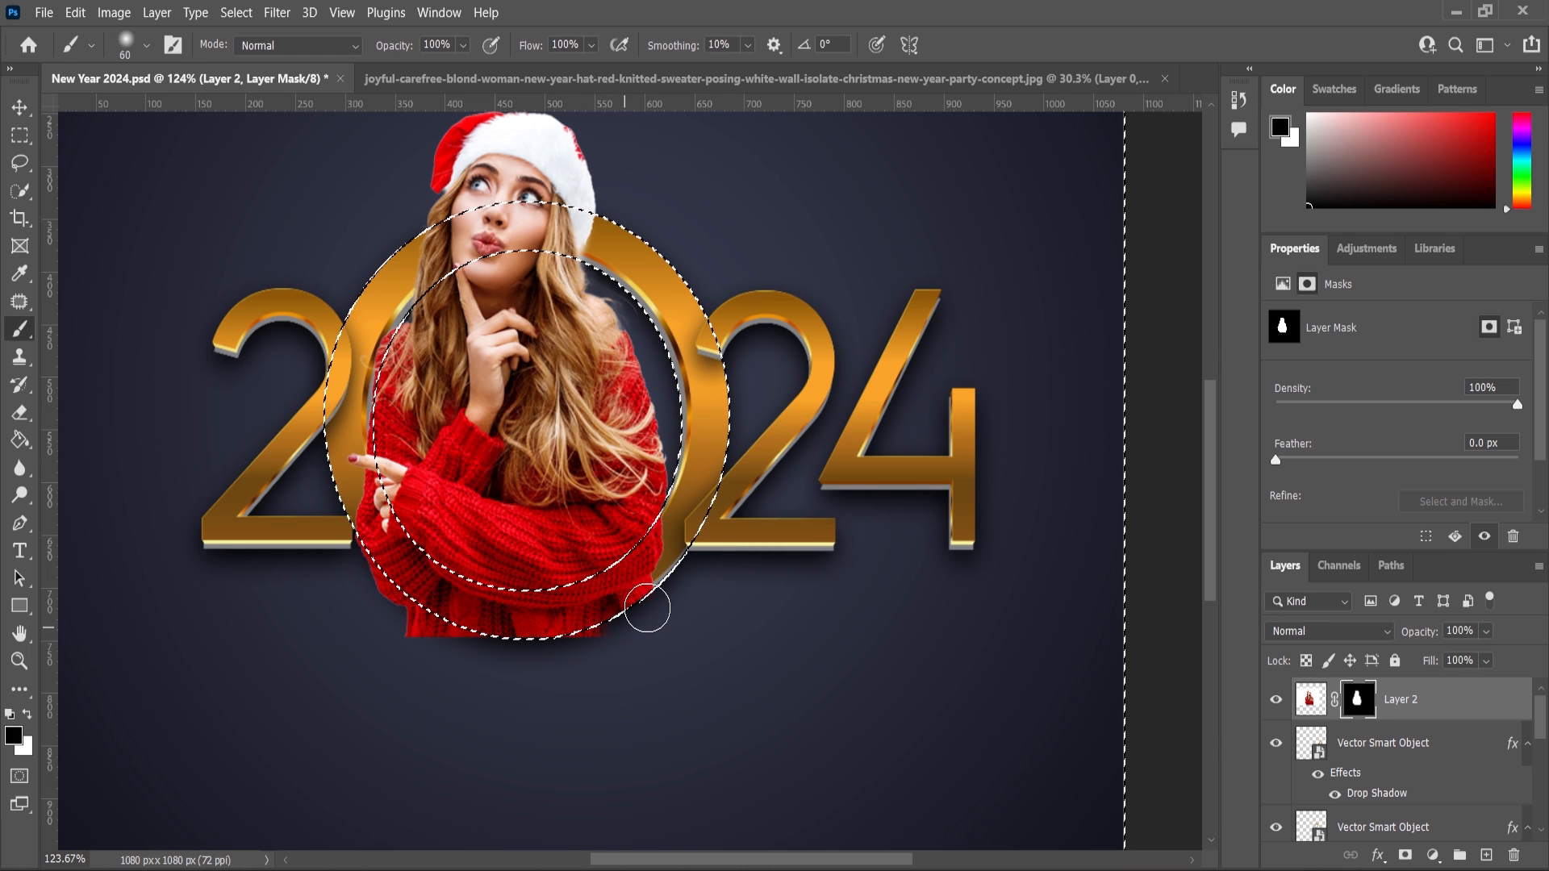
mouse_move(355, 612)
mouse_down()
mouse_move(436, 641)
mouse_move(339, 557)
mouse_move(457, 650)
mouse_move(586, 660)
mouse_up()
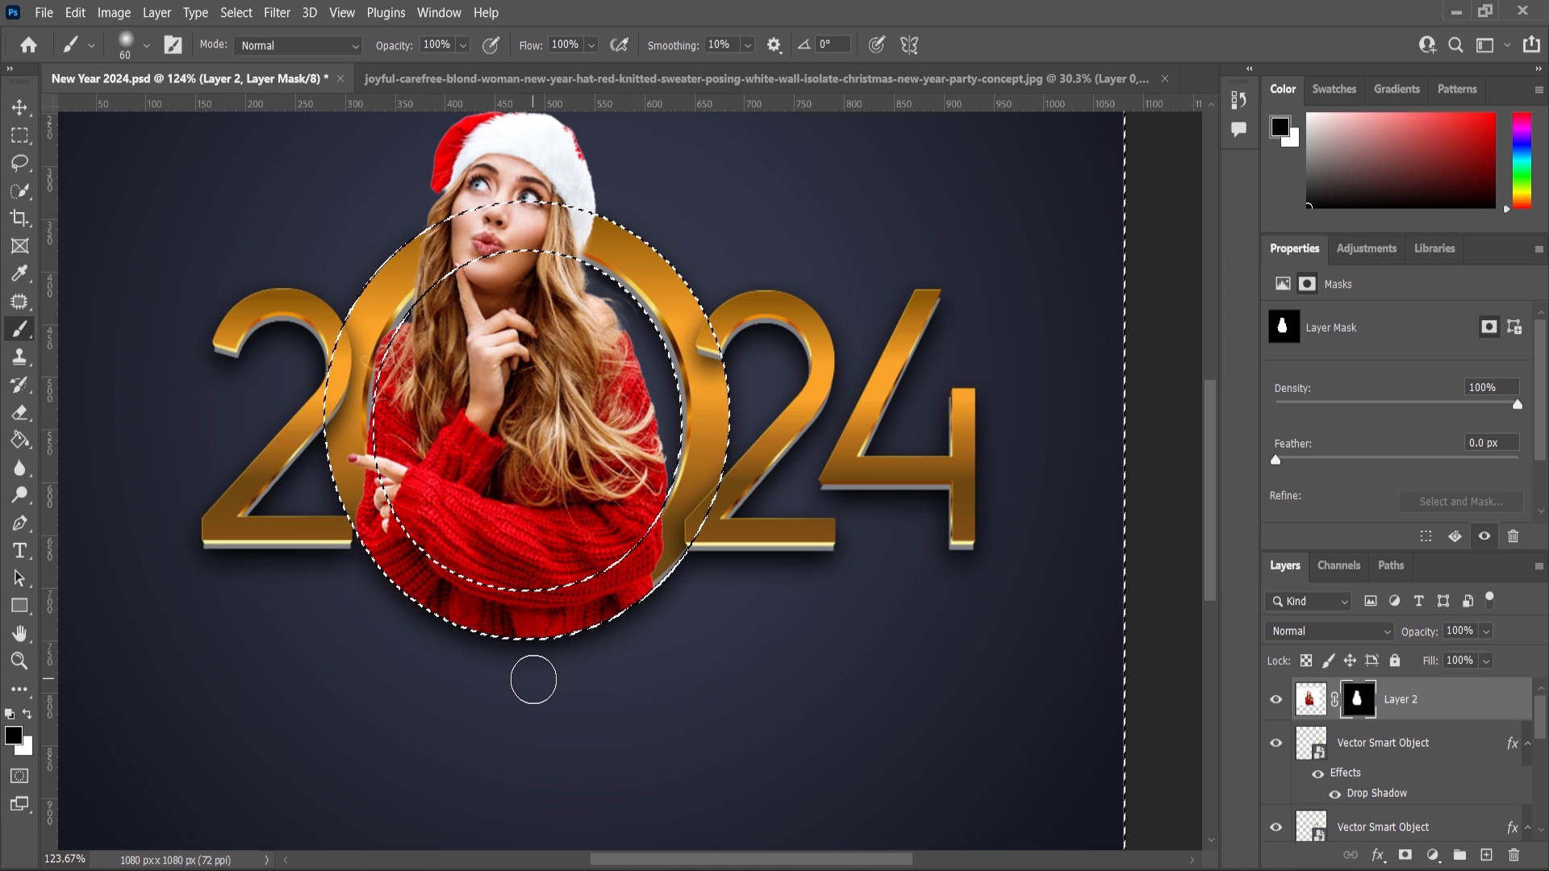
scroll(633, 632, down, 2)
key(ctrl+d)
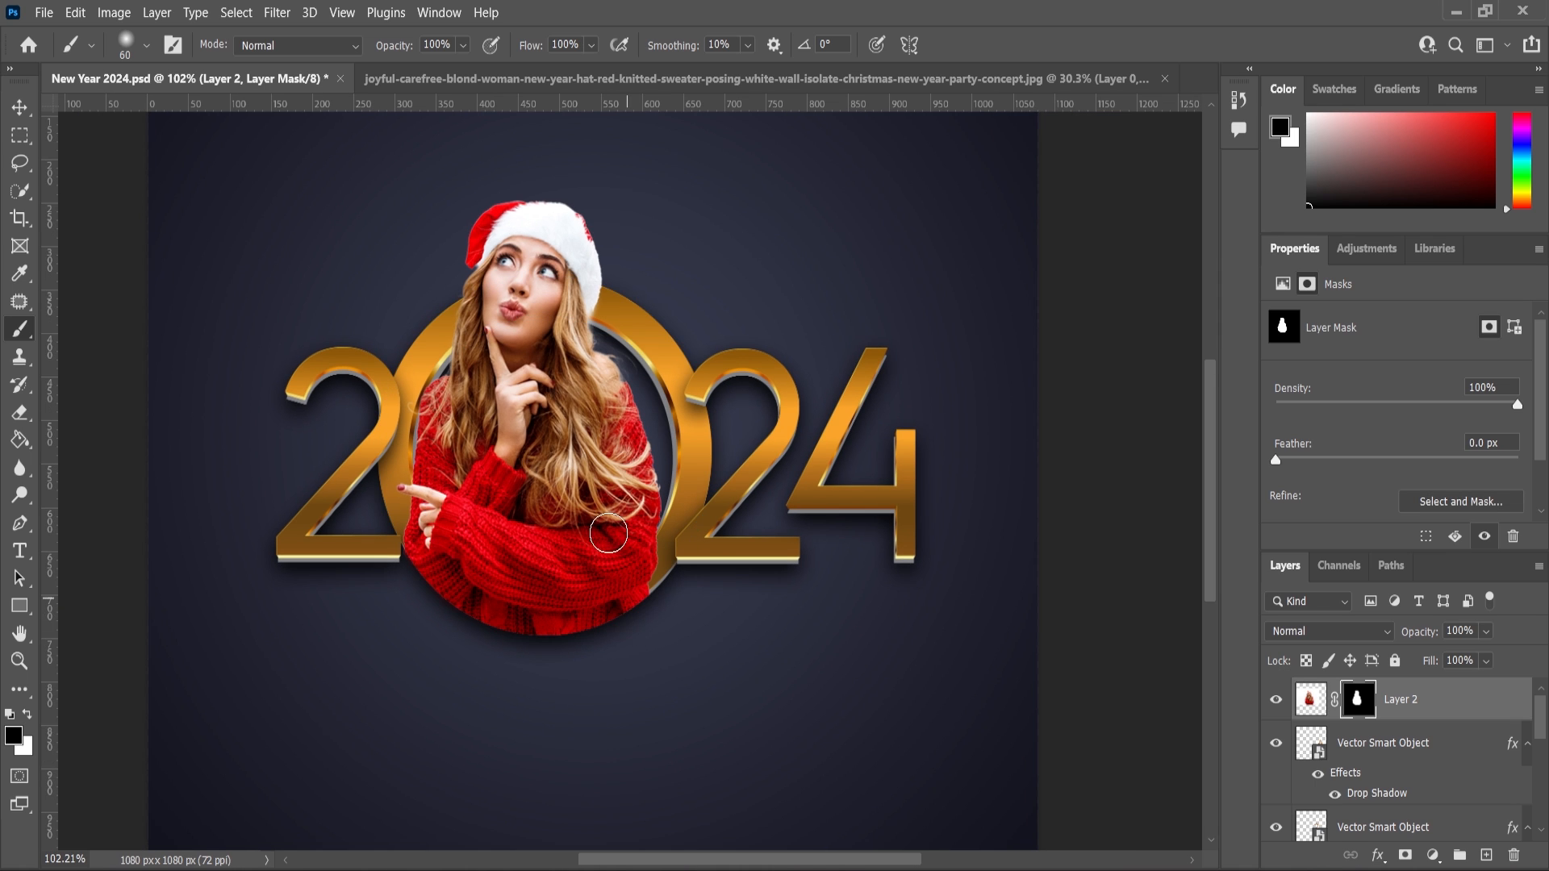
Add a Drop Shadow effect to the woman's layer, keeping the dialog's settings.
scroll(612, 517, down, 3)
scroll(615, 496, up, 3)
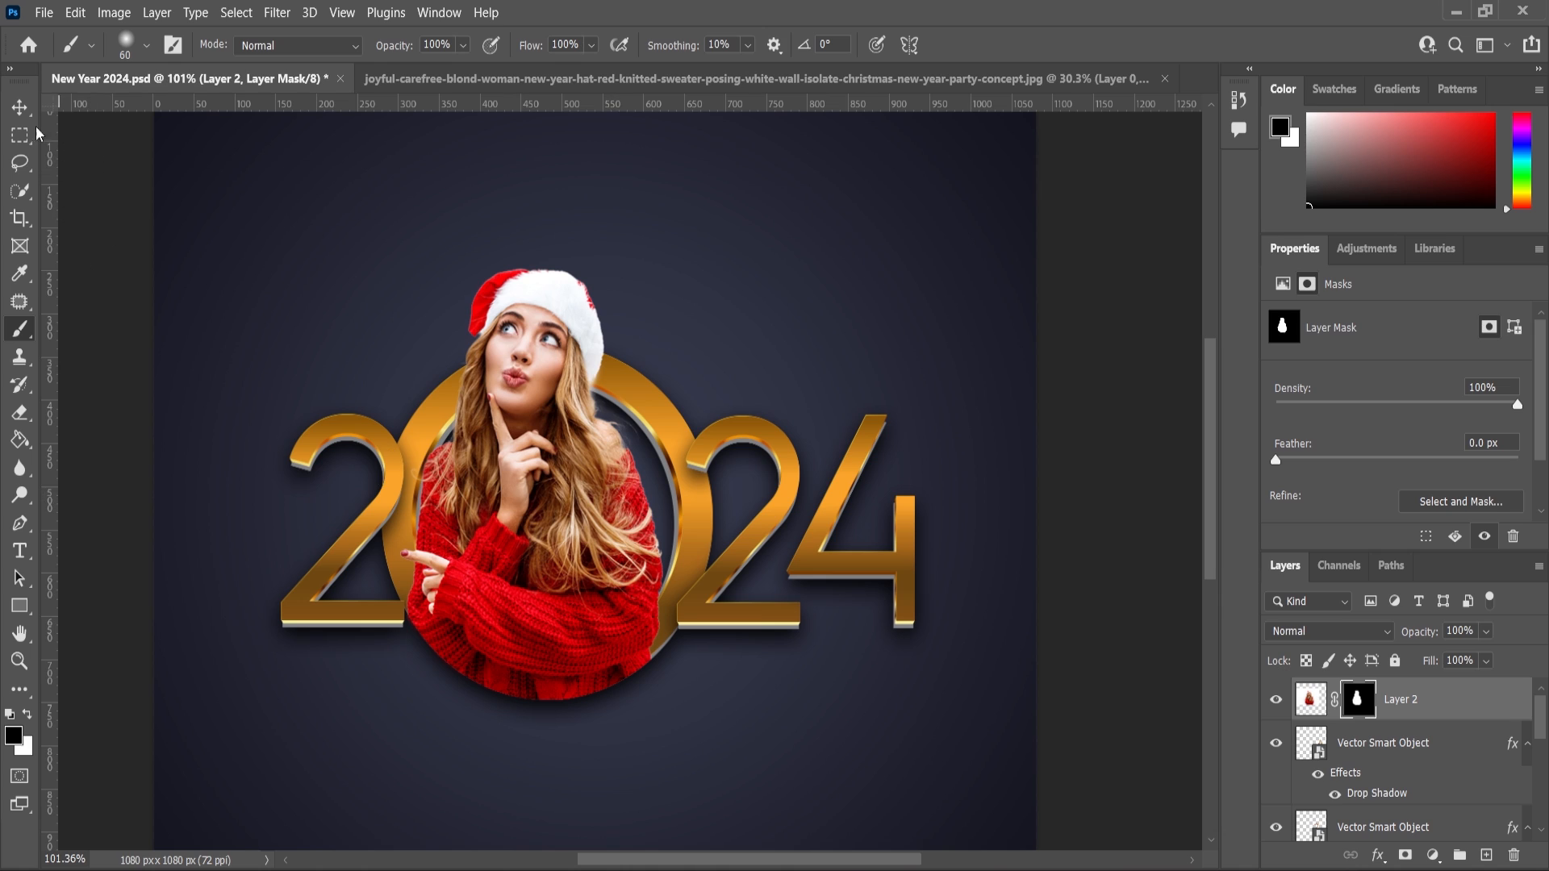
key(v)
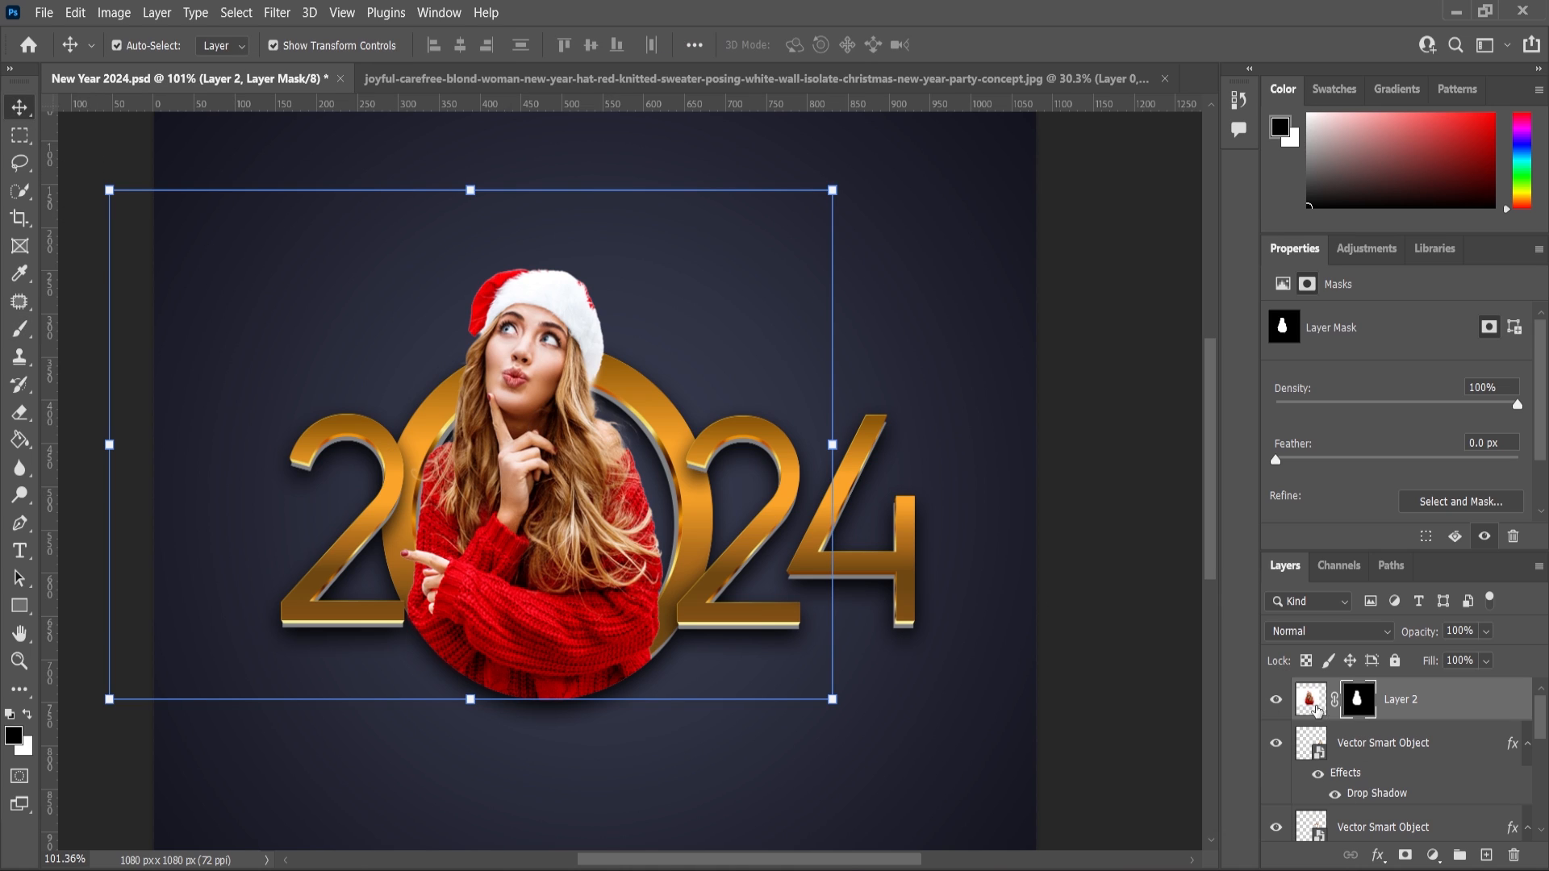
click(1317, 710)
click(1378, 857)
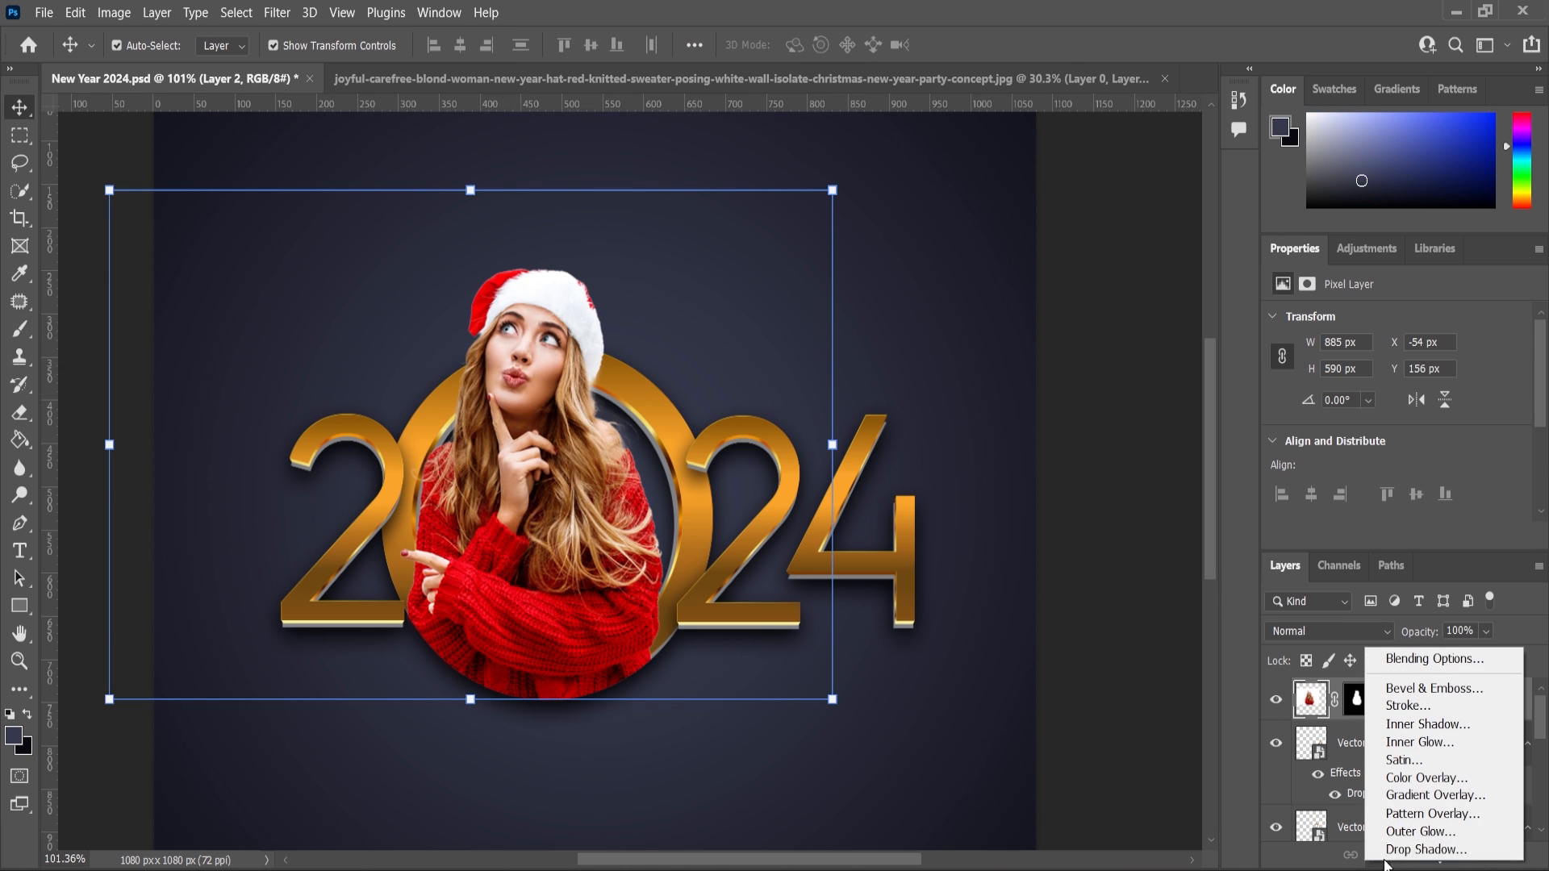
click(1395, 850)
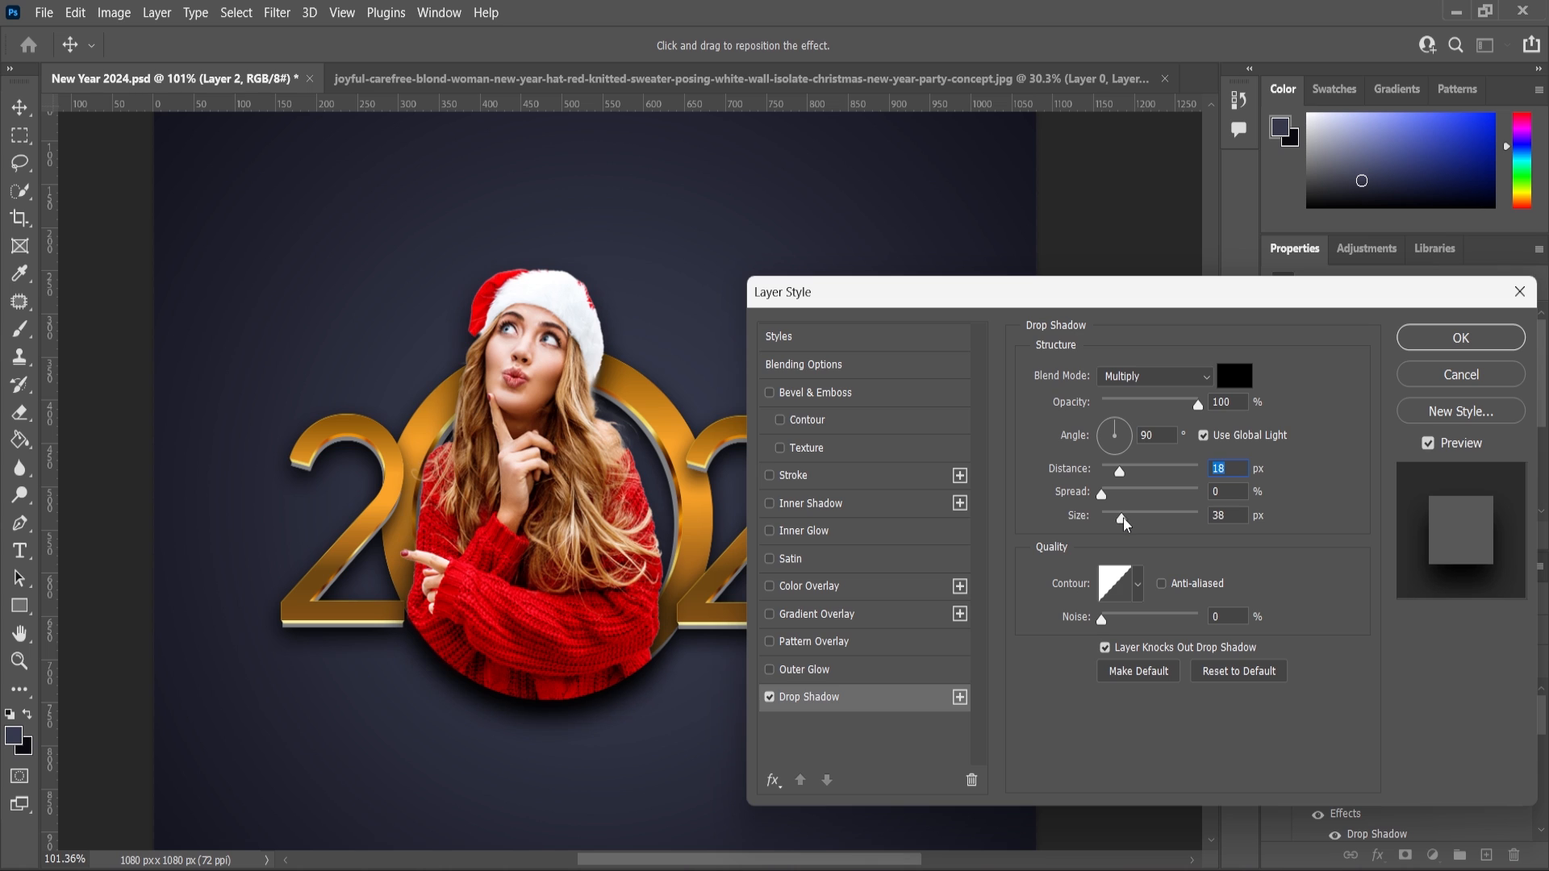
click(1429, 355)
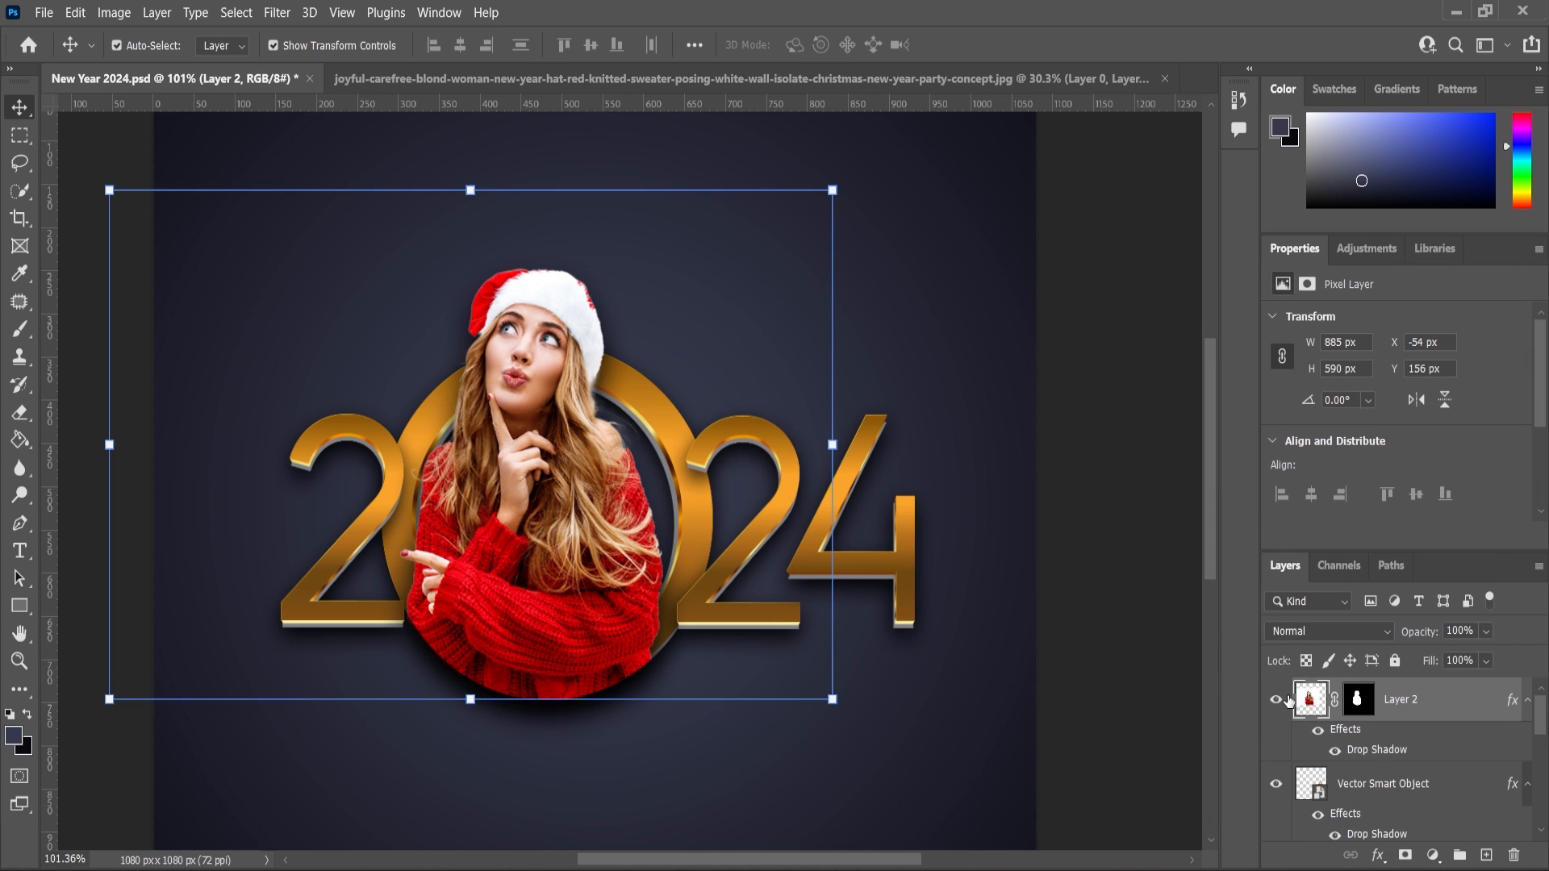
Apply a slight Levels adjustment to the woman's layer, nudging the black input slider up a little.
click(113, 12)
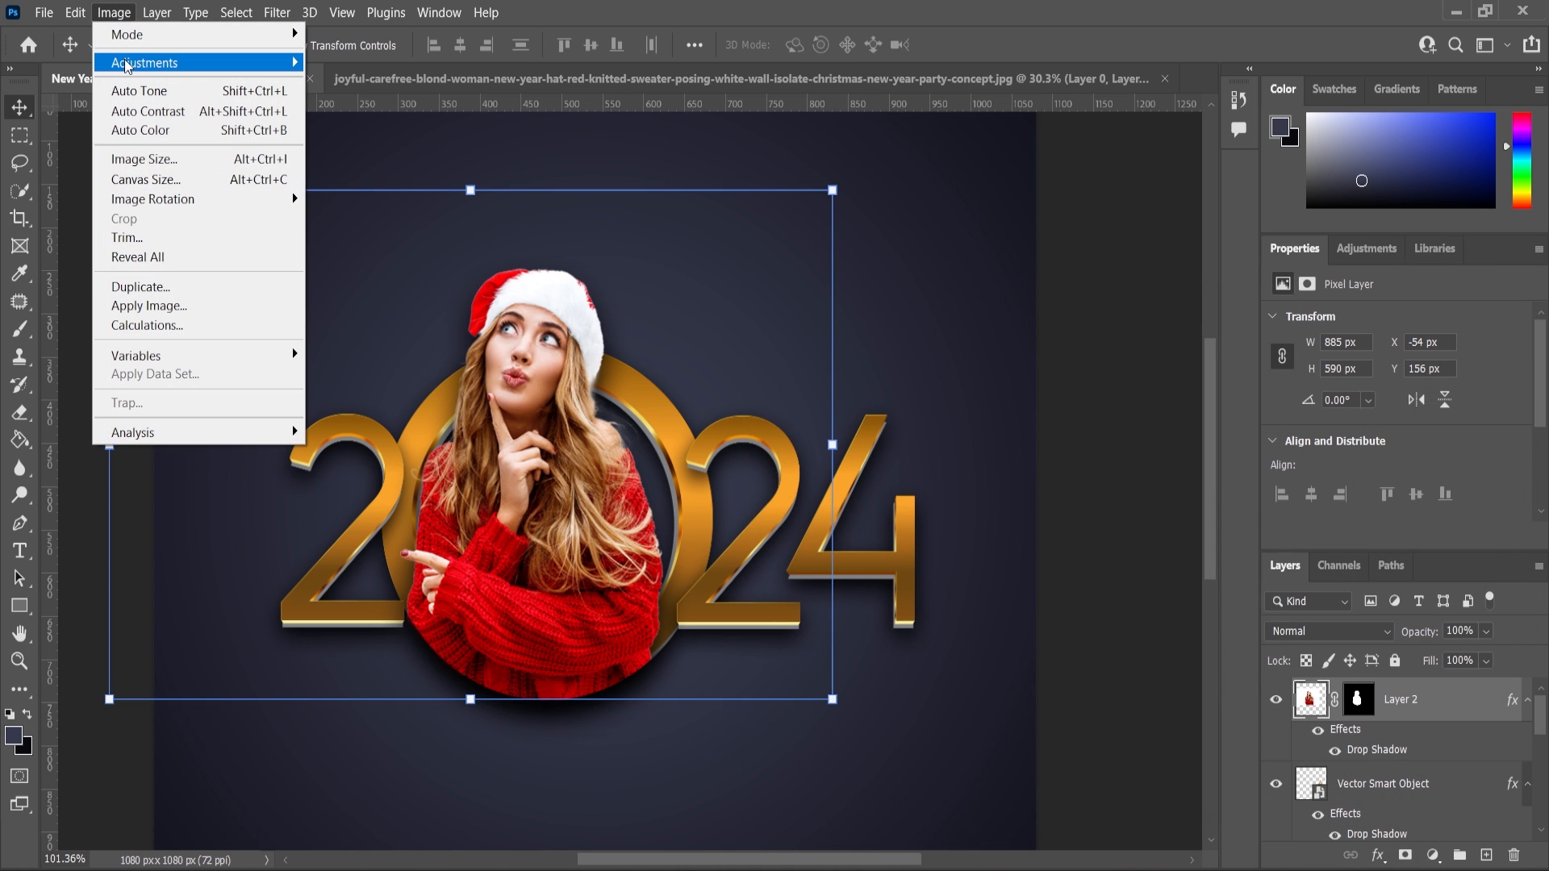
mouse_move(127, 65)
click(340, 82)
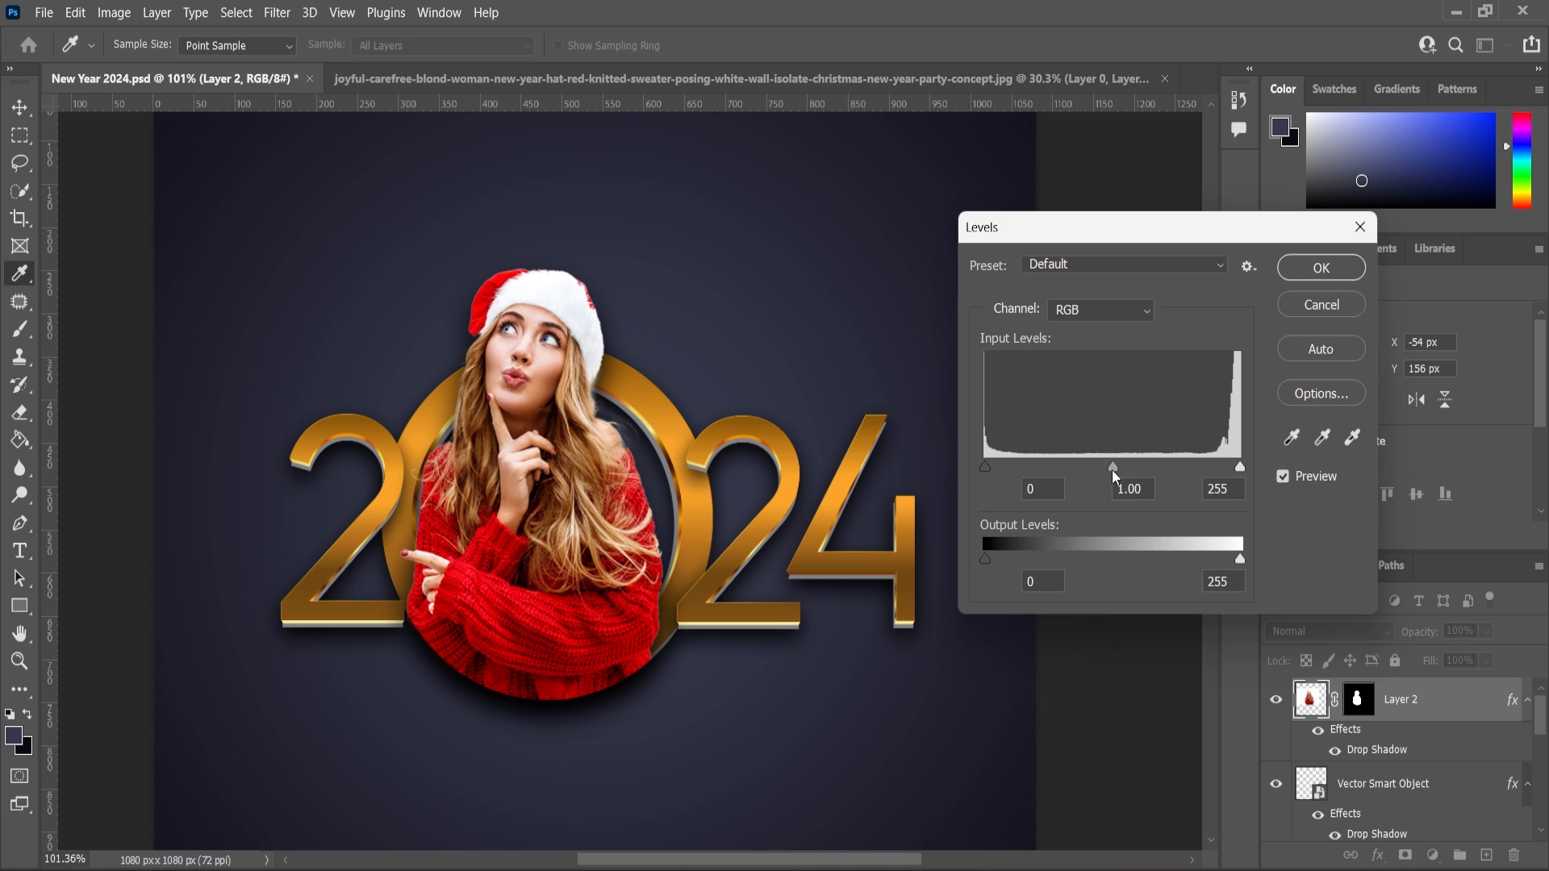
drag(1115, 463, 1116, 463)
drag(986, 467, 992, 465)
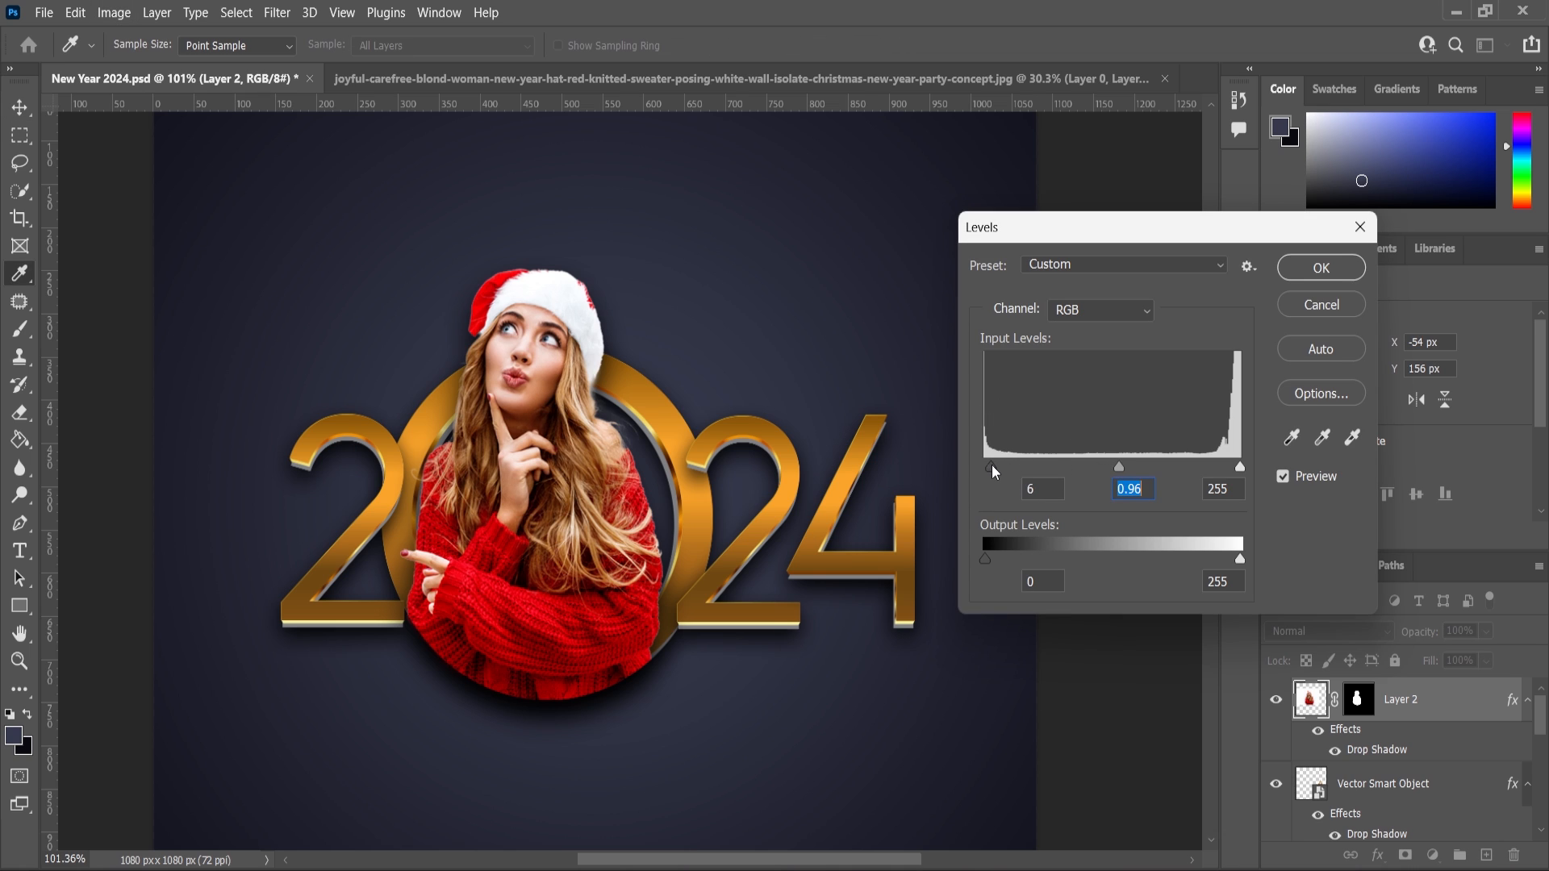
click(1321, 267)
scroll(897, 386, down, 6)
click(365, 595)
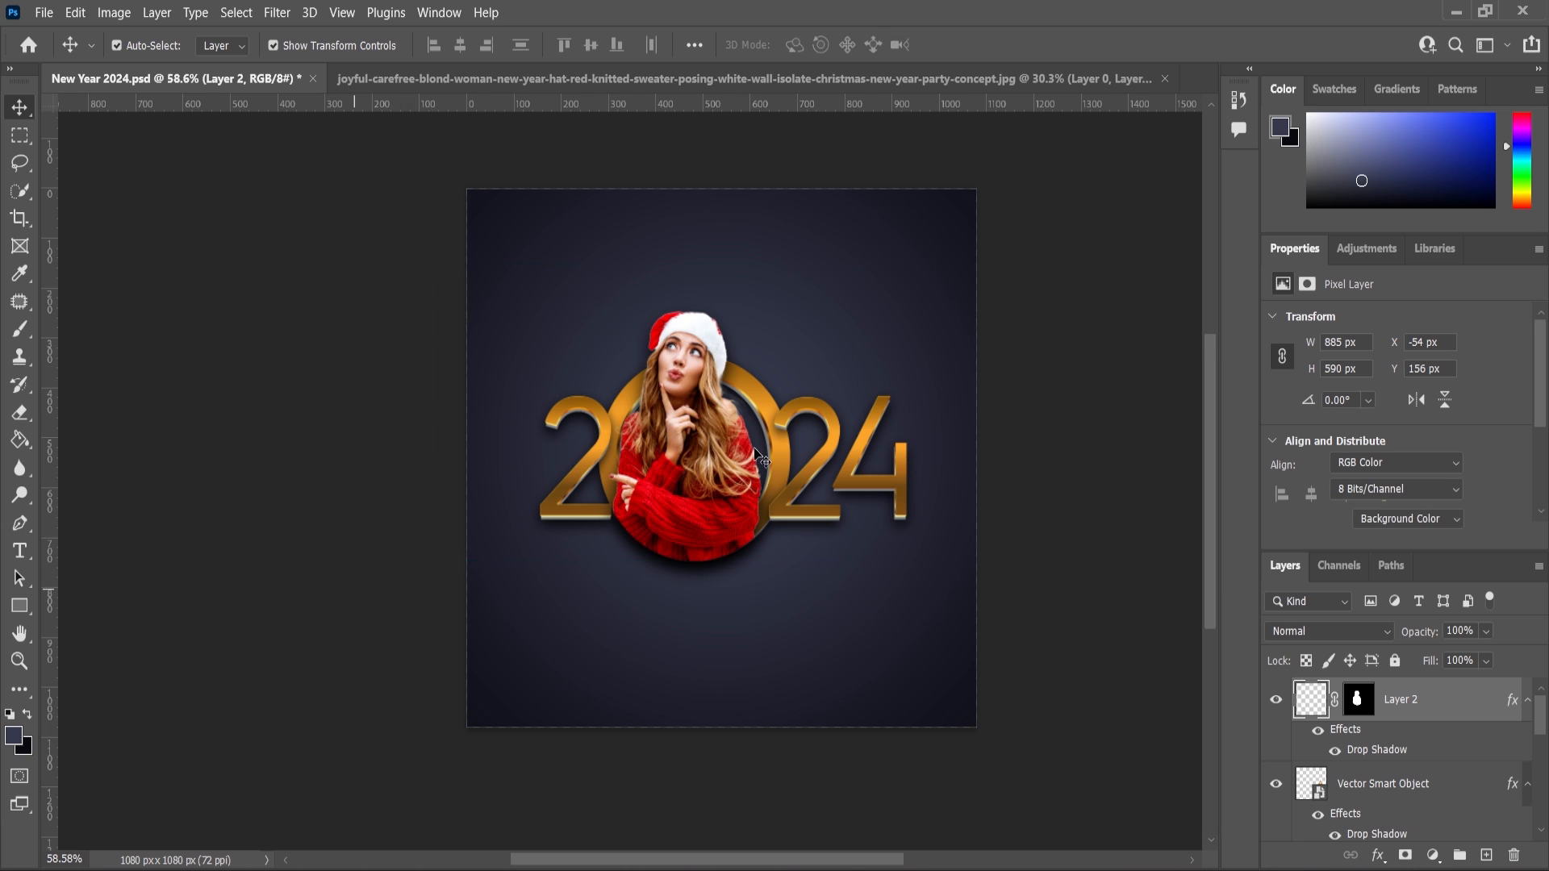
scroll(768, 487, down, 1)
scroll(769, 486, up, 2)
scroll(768, 486, up, 2)
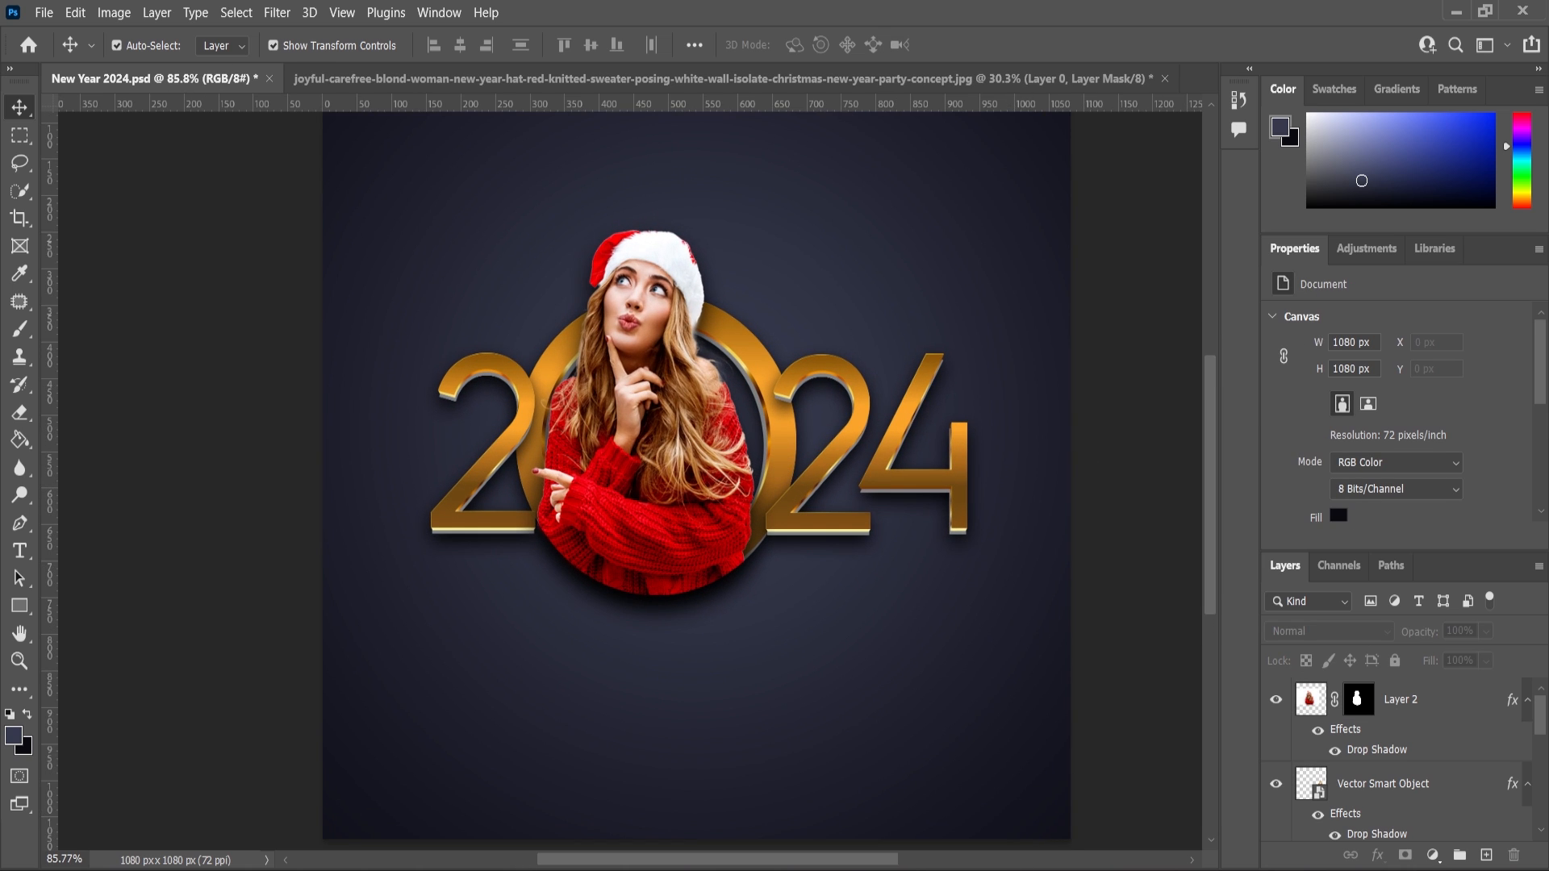
Switch to Illustrator and select the star shapes around the ring of the 2024 artwork.
key(alt+Tab)
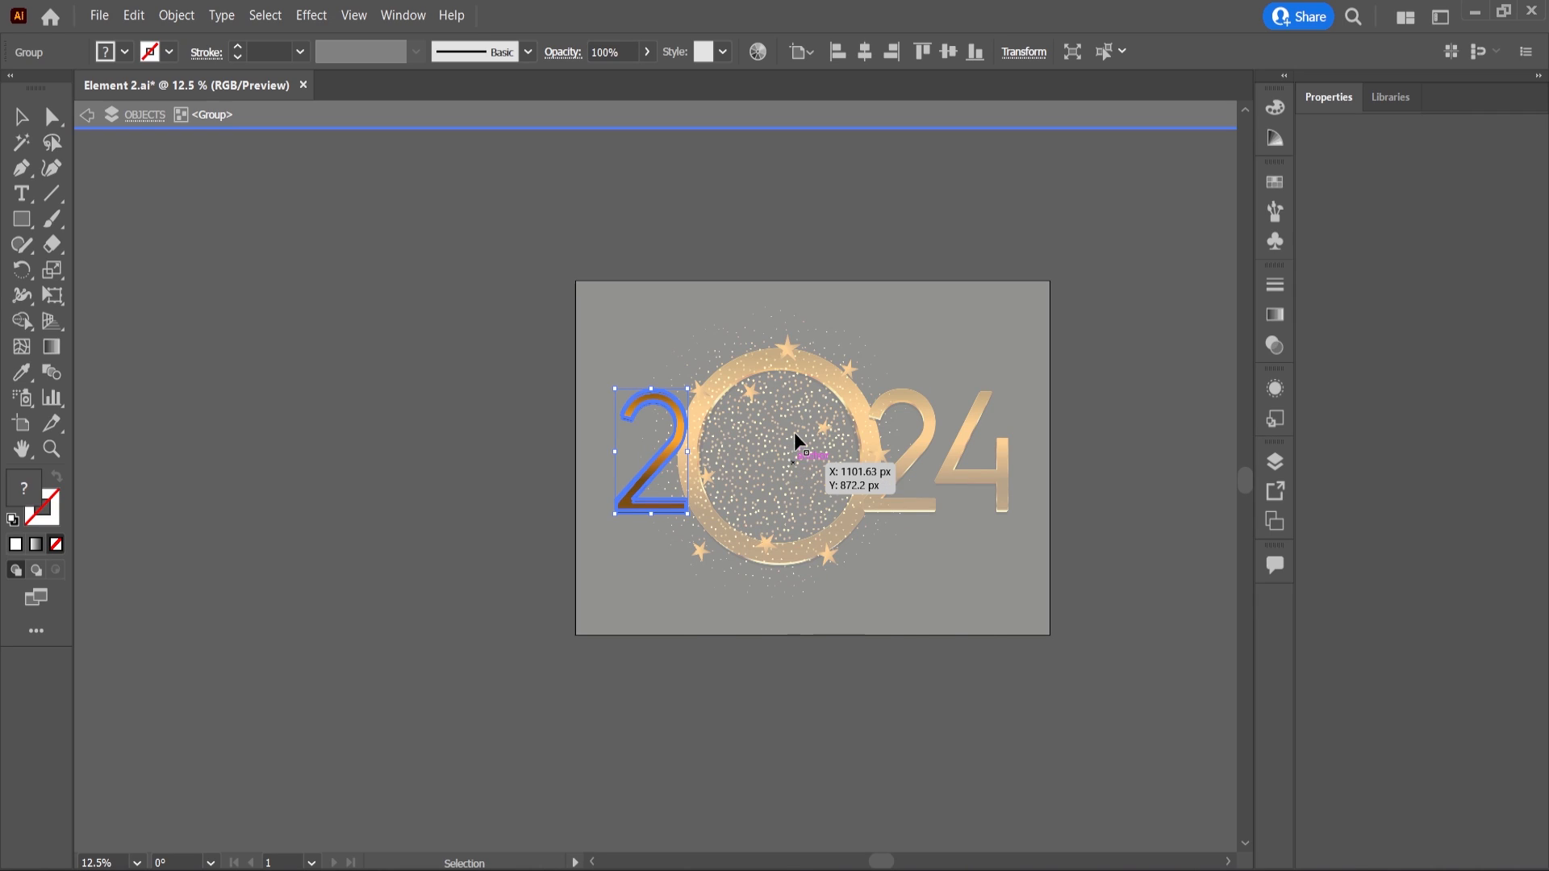
key(Escape)
click(792, 350)
scroll(815, 362, up, 3)
shift+click(908, 384)
shift+click(648, 440)
shift+click(509, 438)
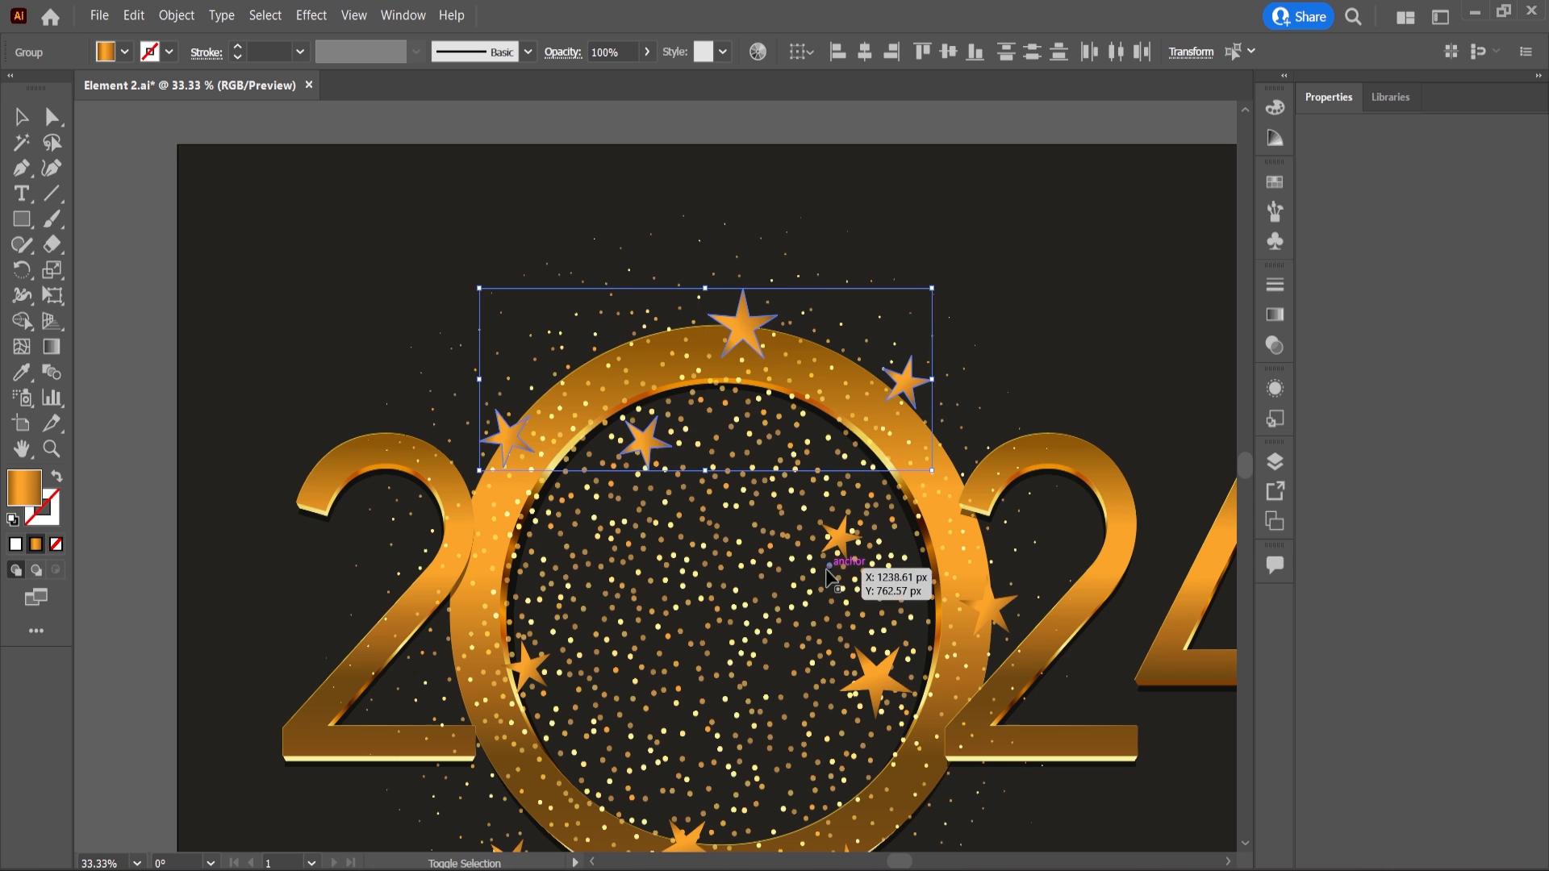
shift+click(842, 538)
shift+click(878, 683)
shift+click(991, 611)
scroll(968, 645, down, 1)
shift+click(686, 806)
shift+click(513, 825)
shift+click(527, 627)
scroll(726, 694, down, 2)
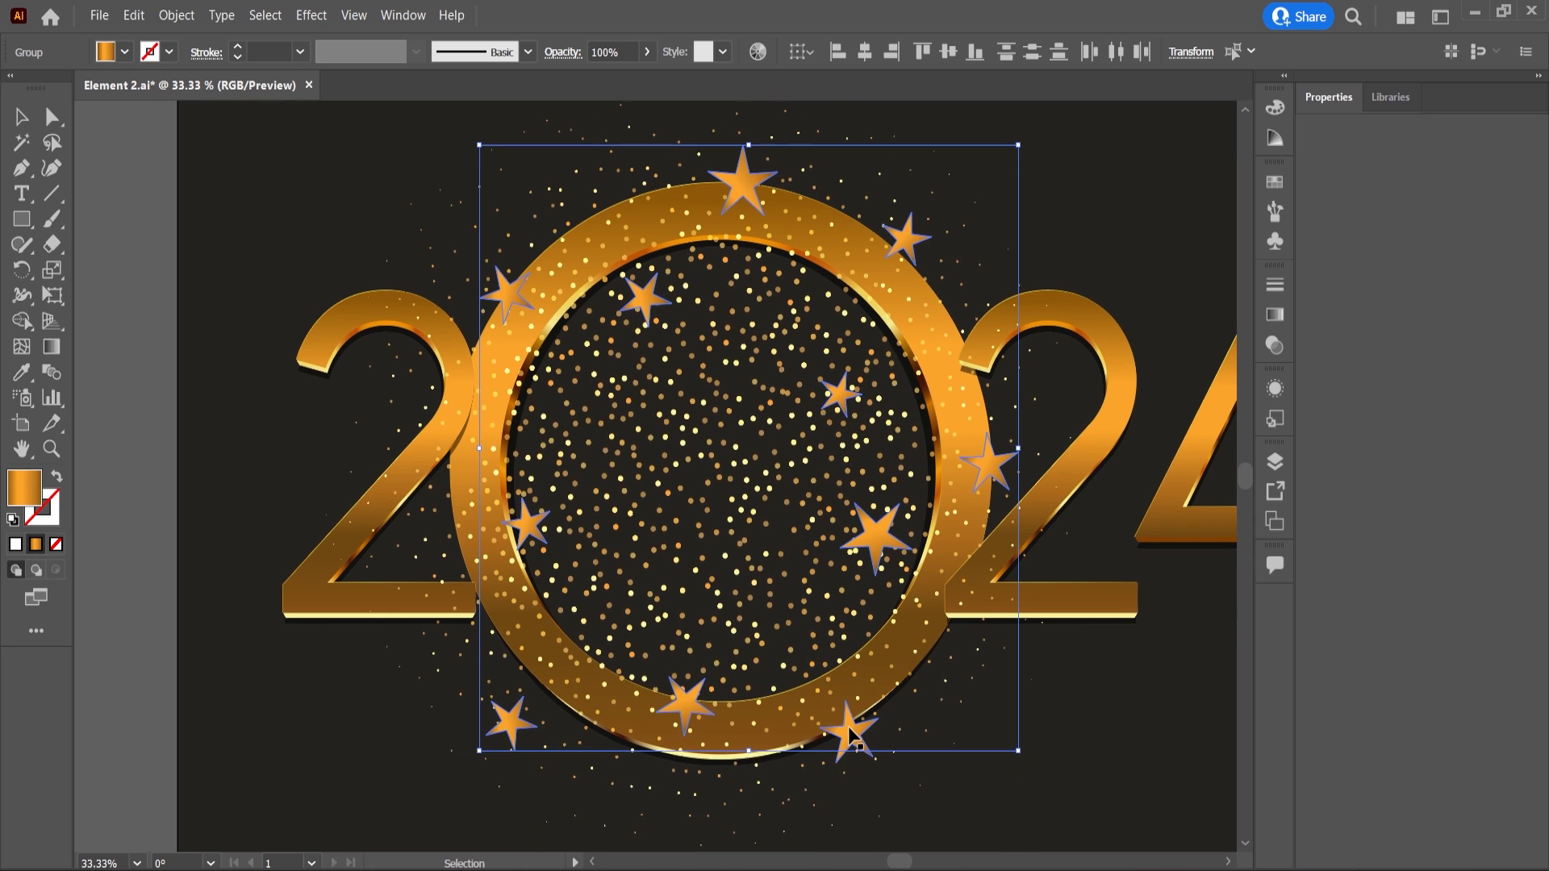
Paste the stars into the Photoshop document as a smart object, scaled to about 36% and centred on the ring.
key(alt+Tab)
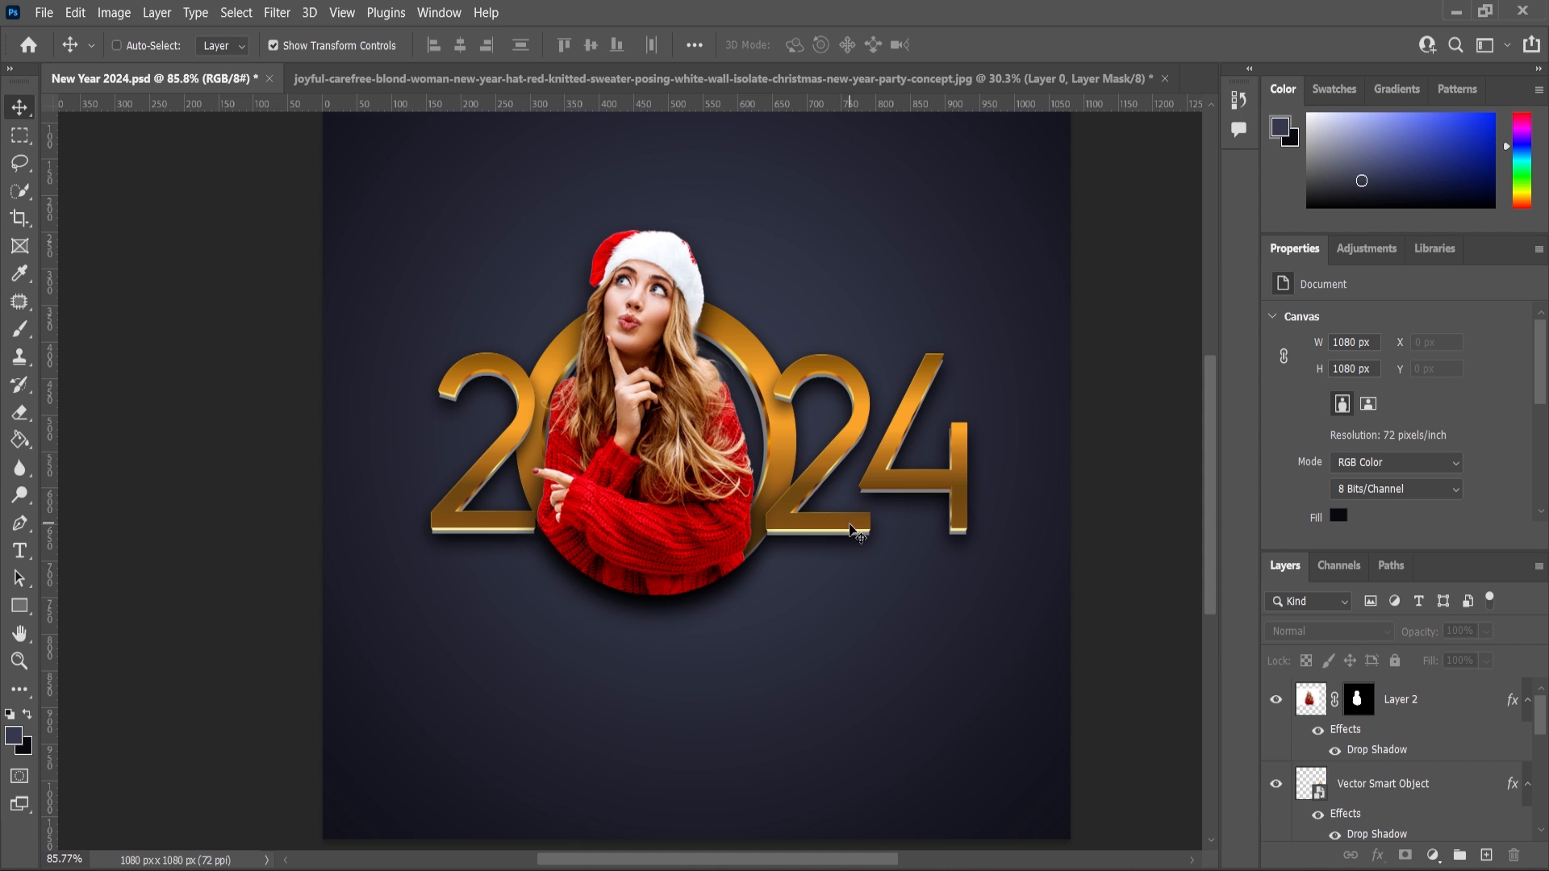
key(ctrl+v)
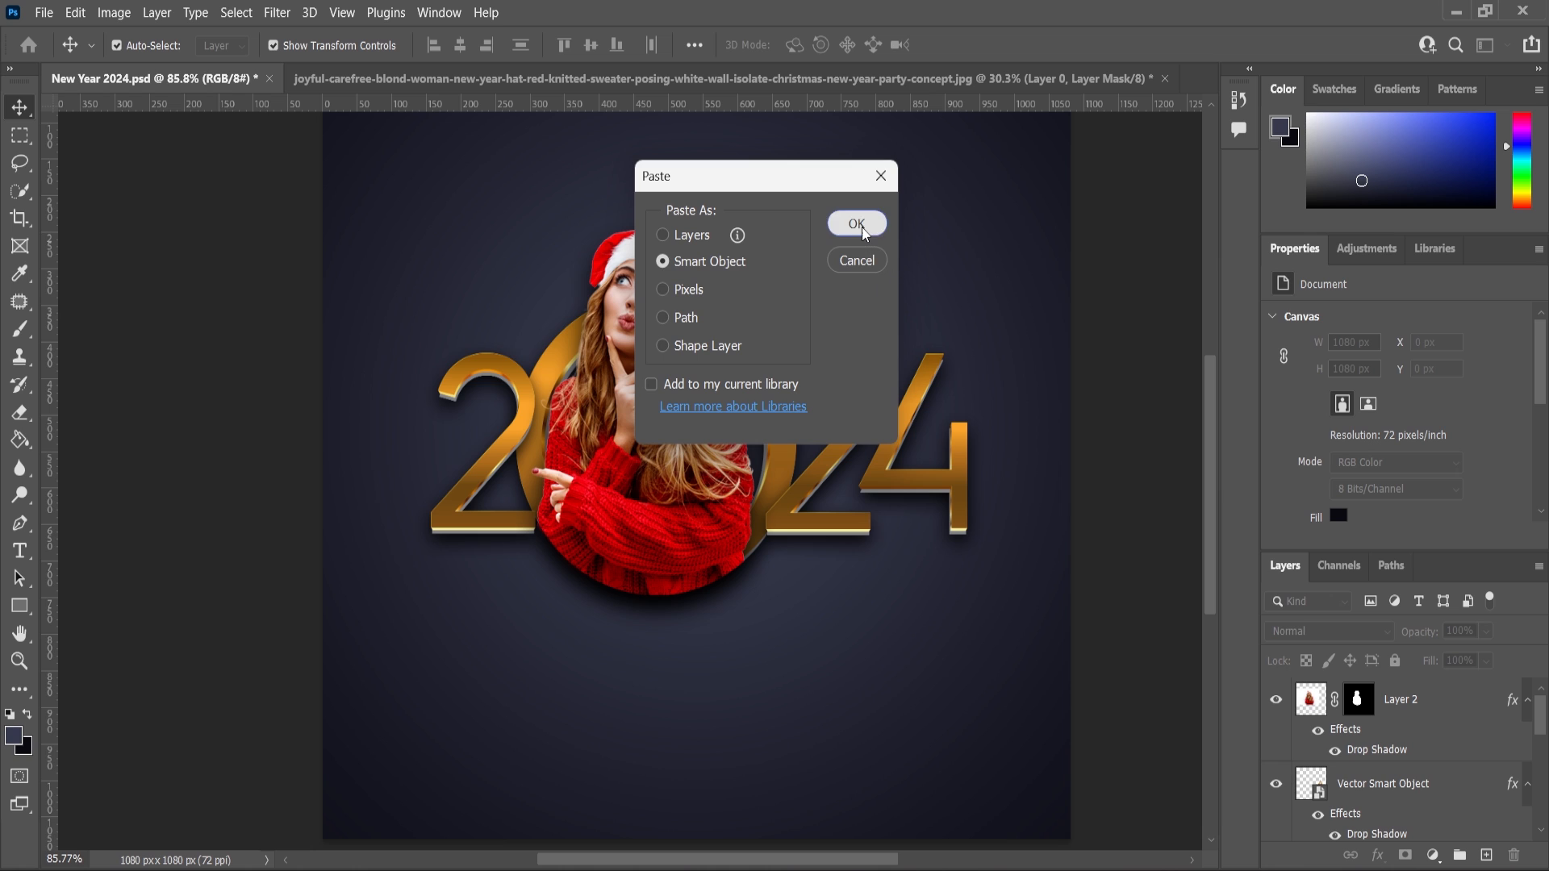
click(857, 224)
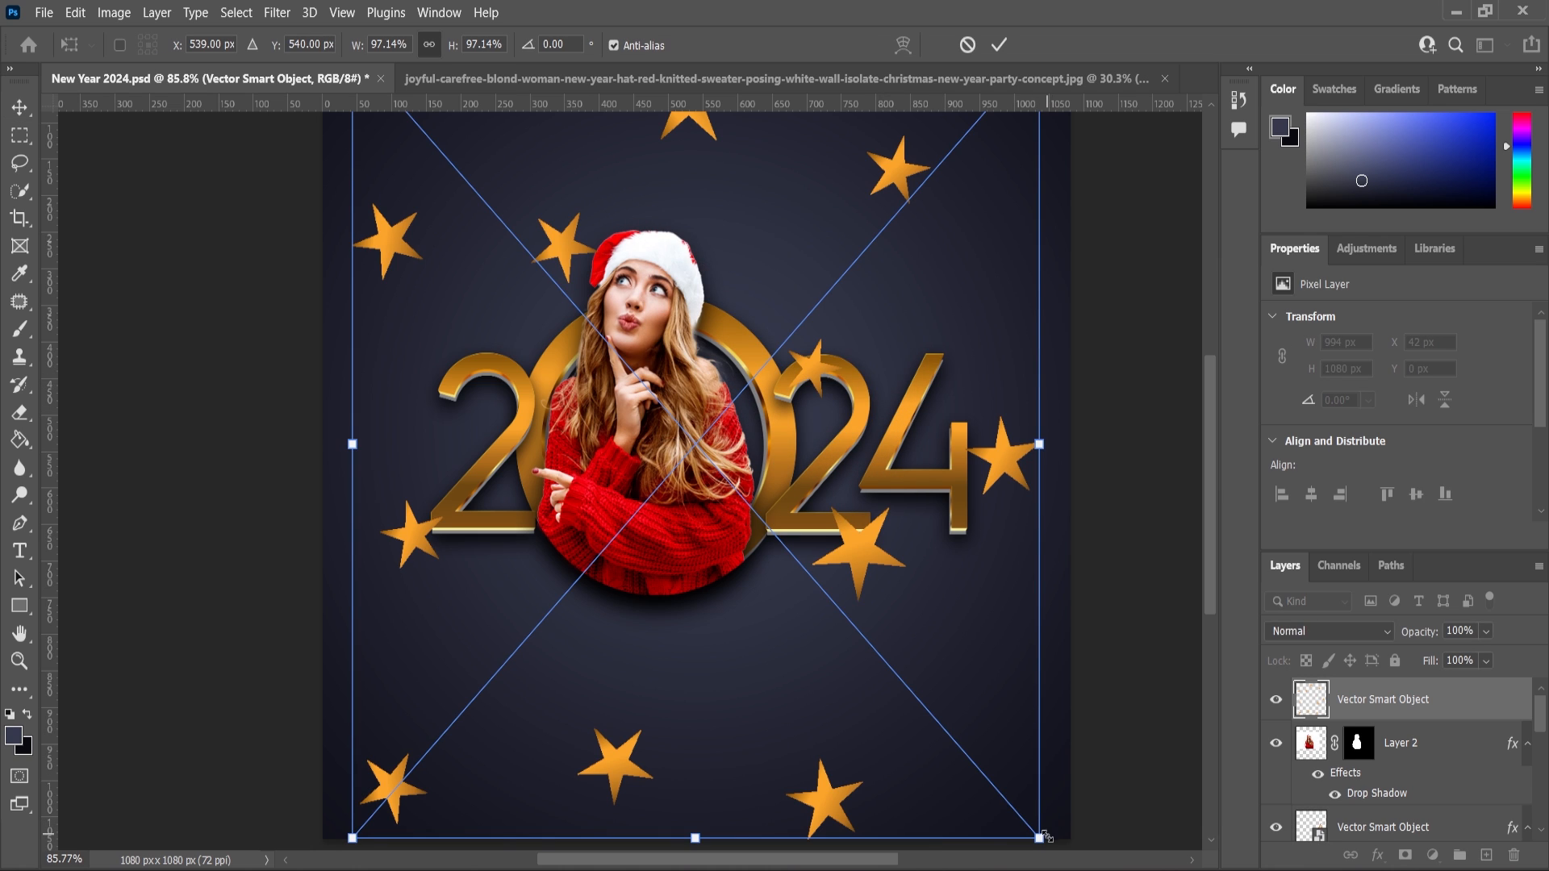
drag(1051, 819, 765, 648)
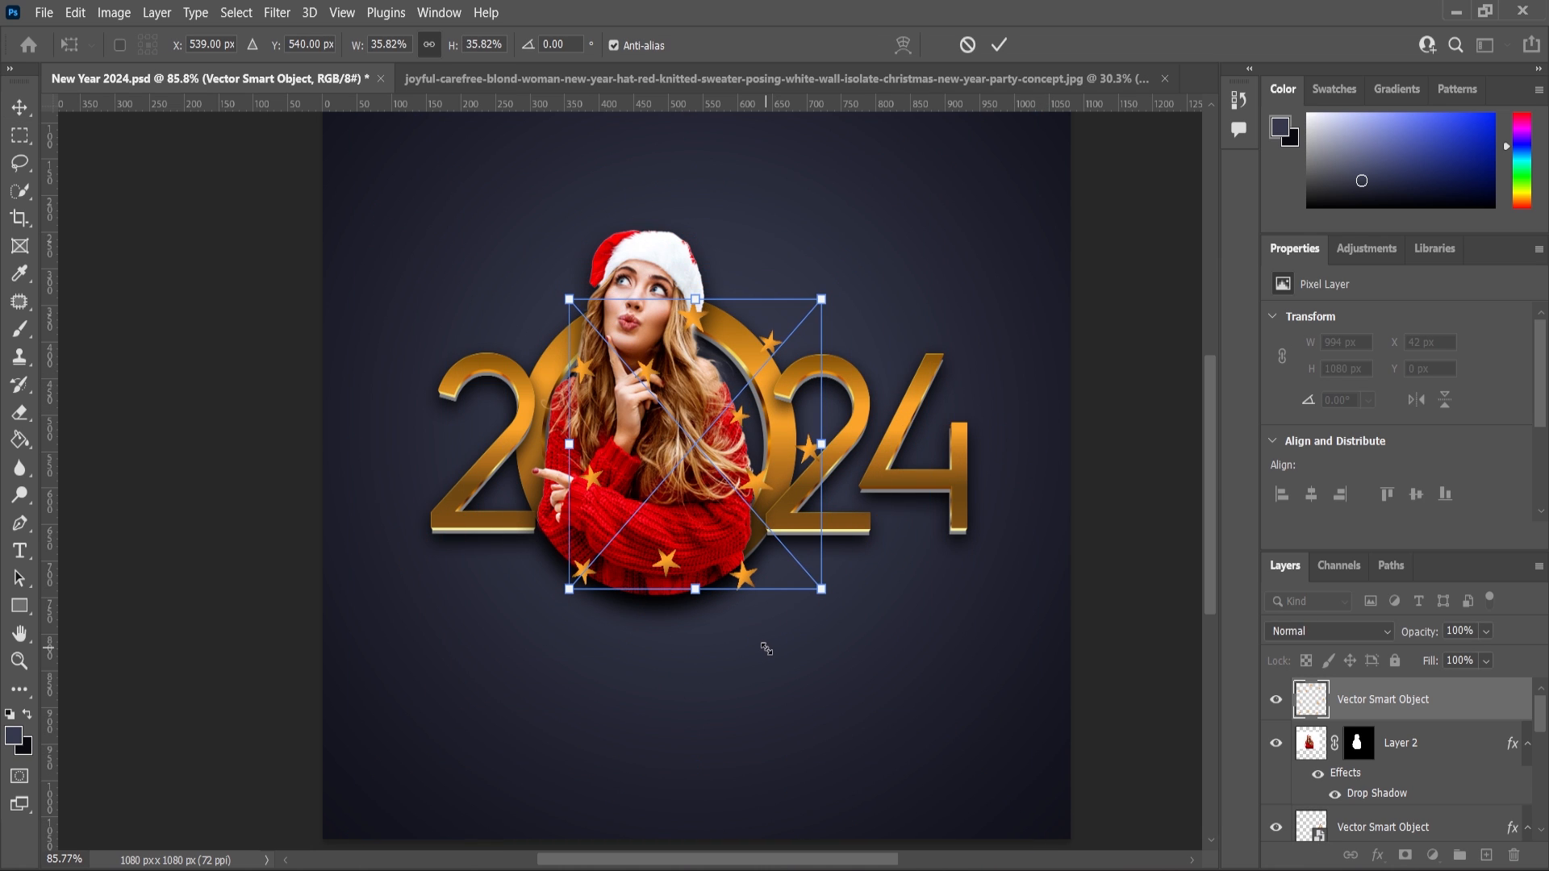
drag(758, 483, 733, 476)
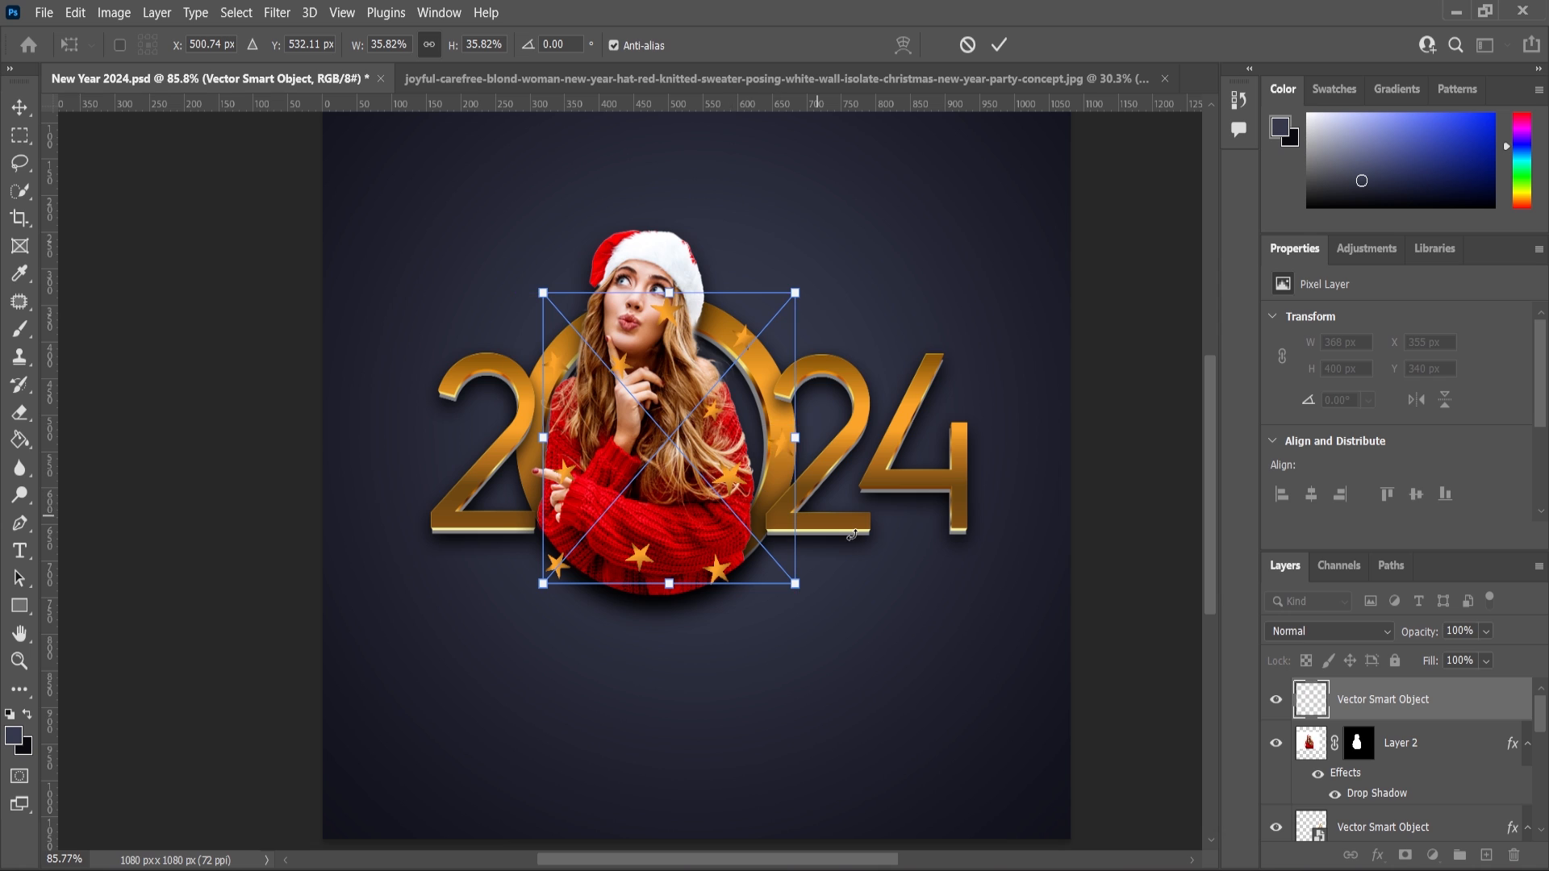
key(Return)
Move the stars layer beneath the woman's layer and enlarge the stars to about 40%.
drag(1381, 699, 1381, 790)
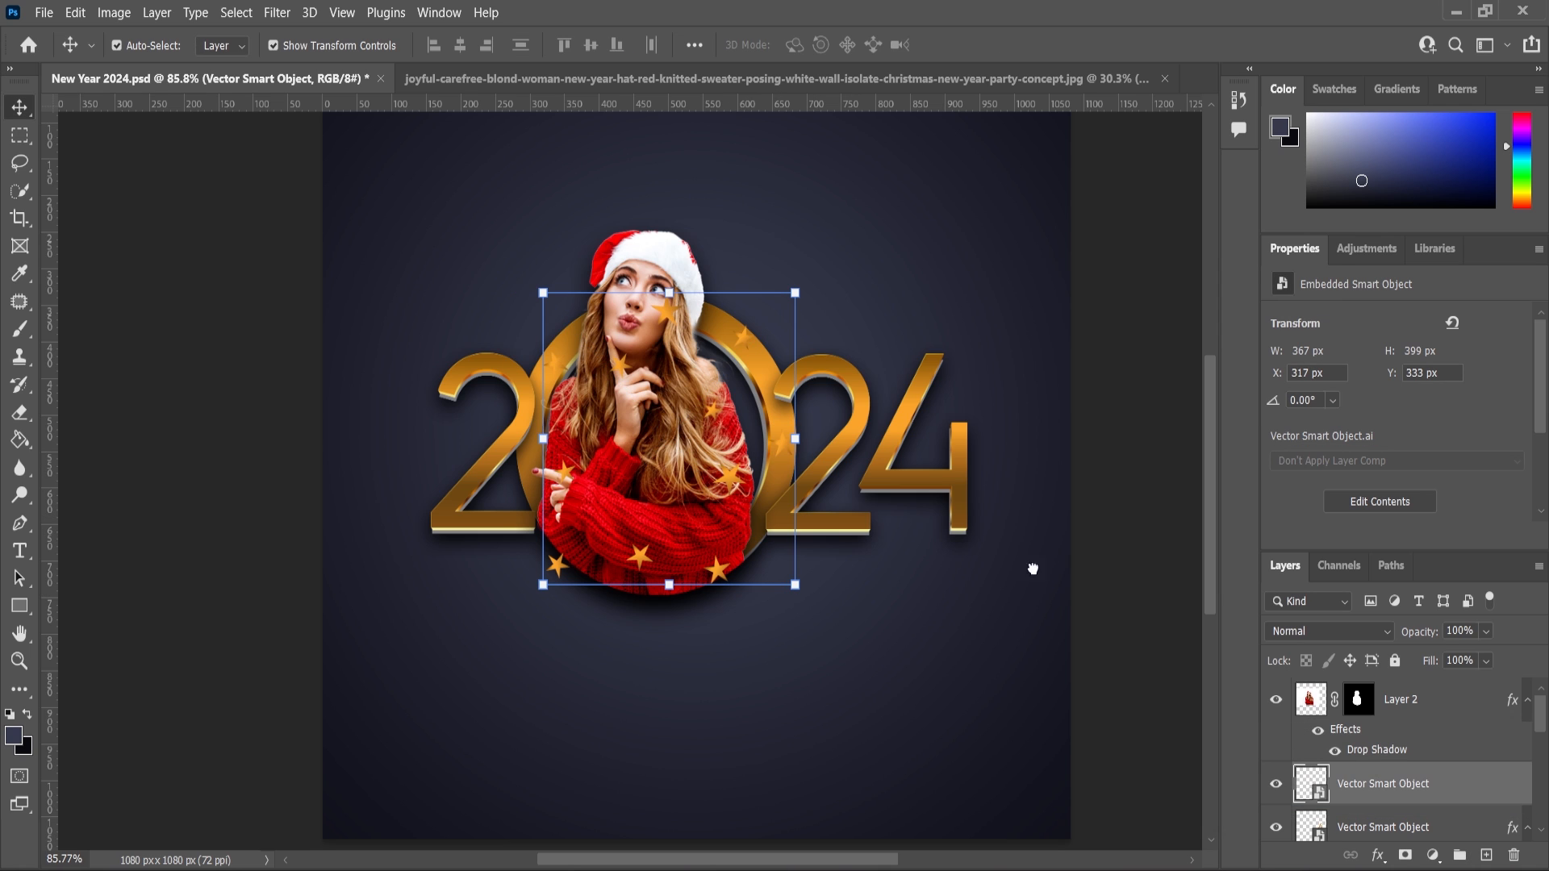
scroll(824, 316, up, 2)
drag(807, 301, 824, 282)
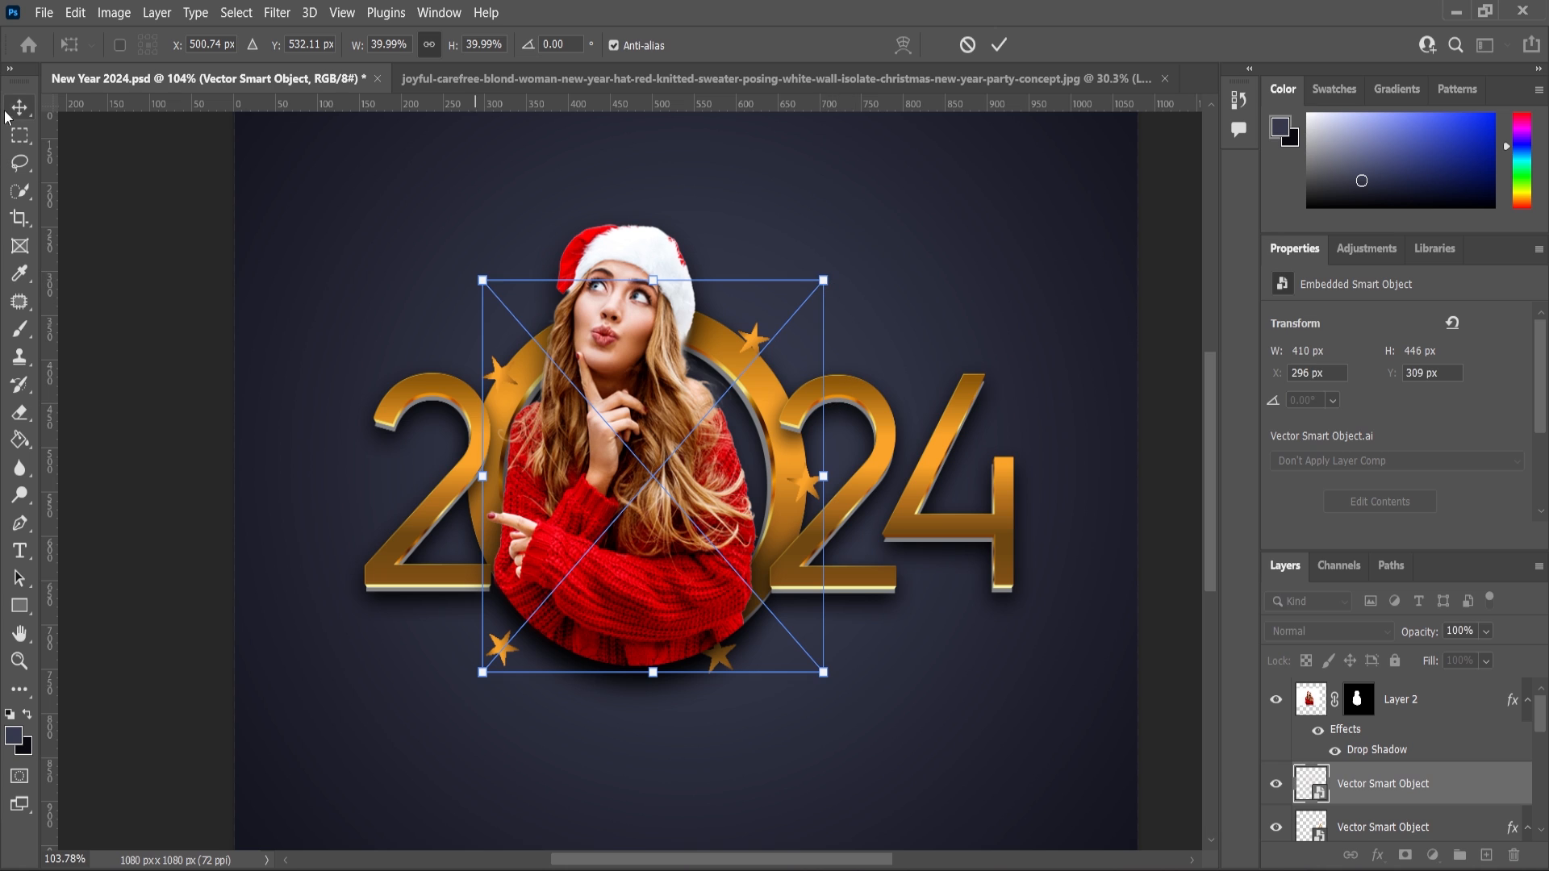
key(Return)
Switch to Illustrator and select the glitter dots around the ring of the 2024 artwork.
scroll(794, 435, down, 4)
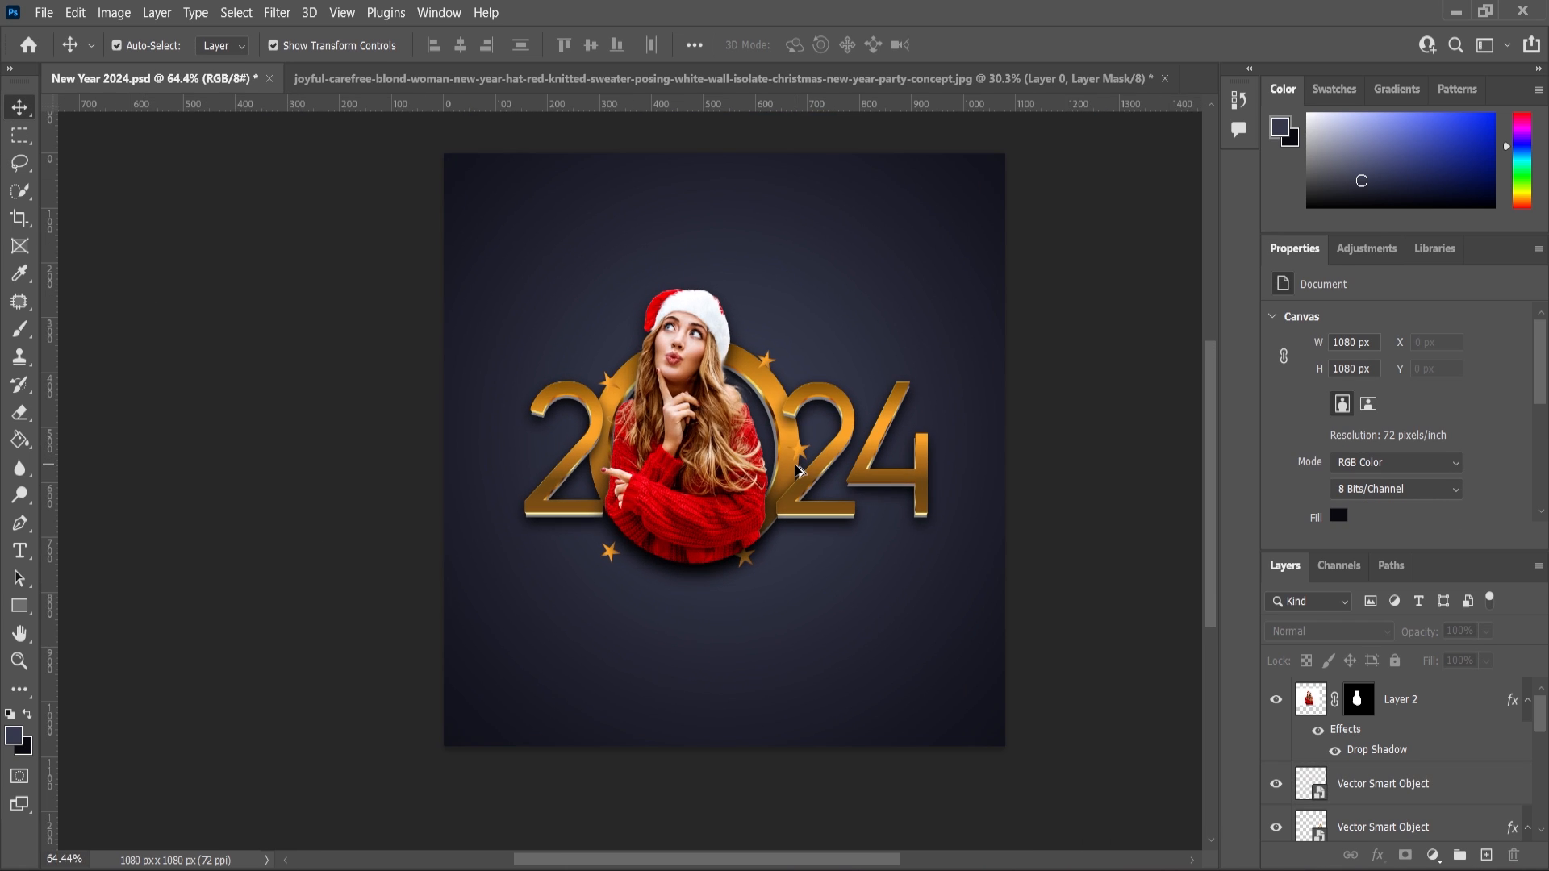
scroll(794, 436, up, 2)
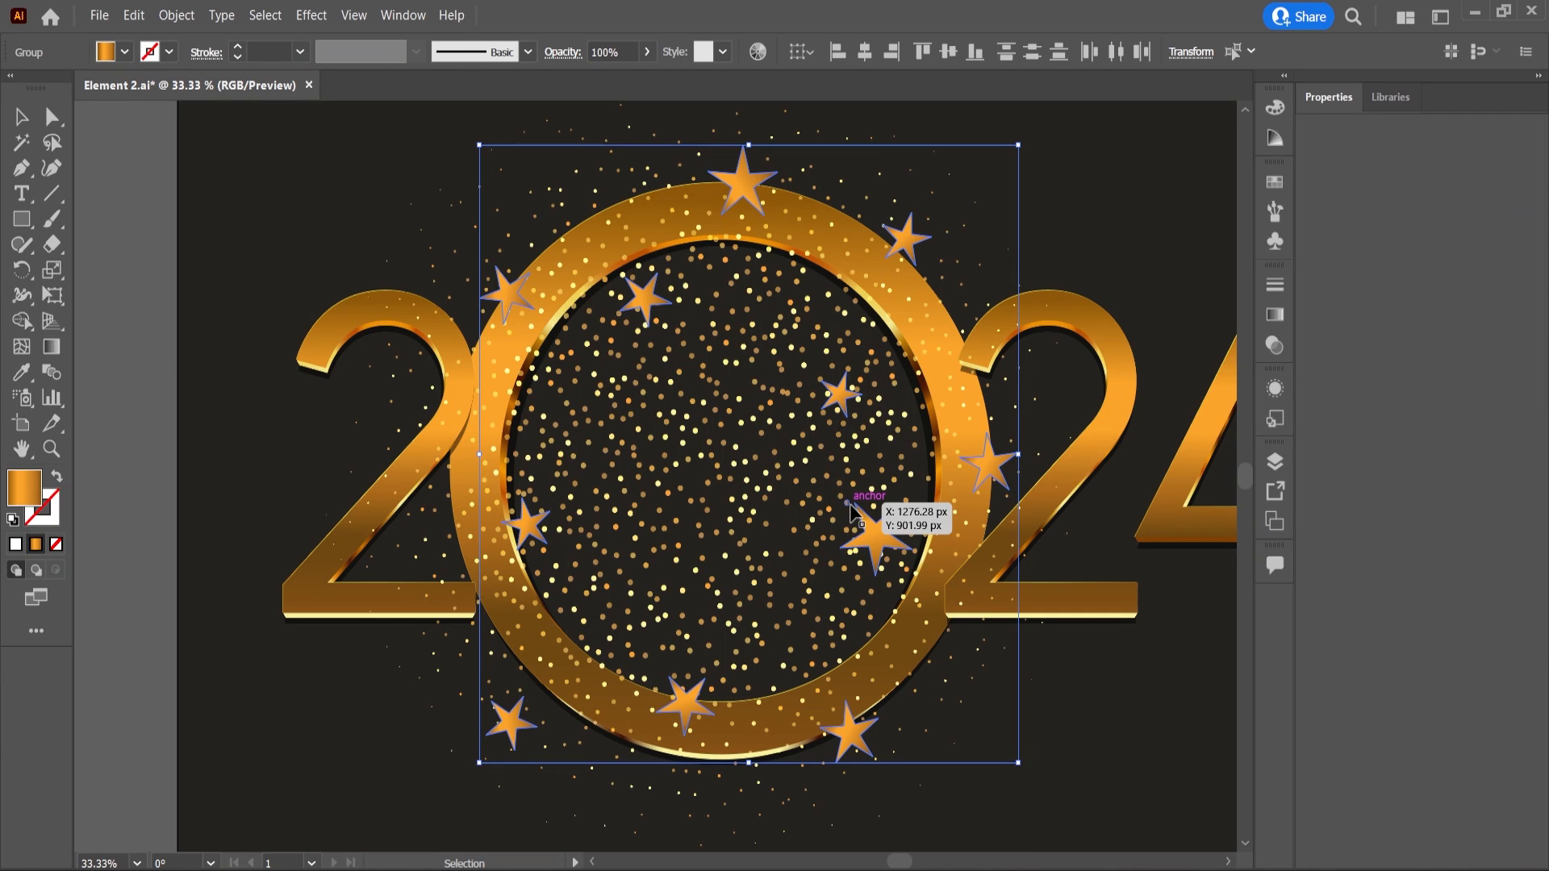
scroll(815, 523, down, 3)
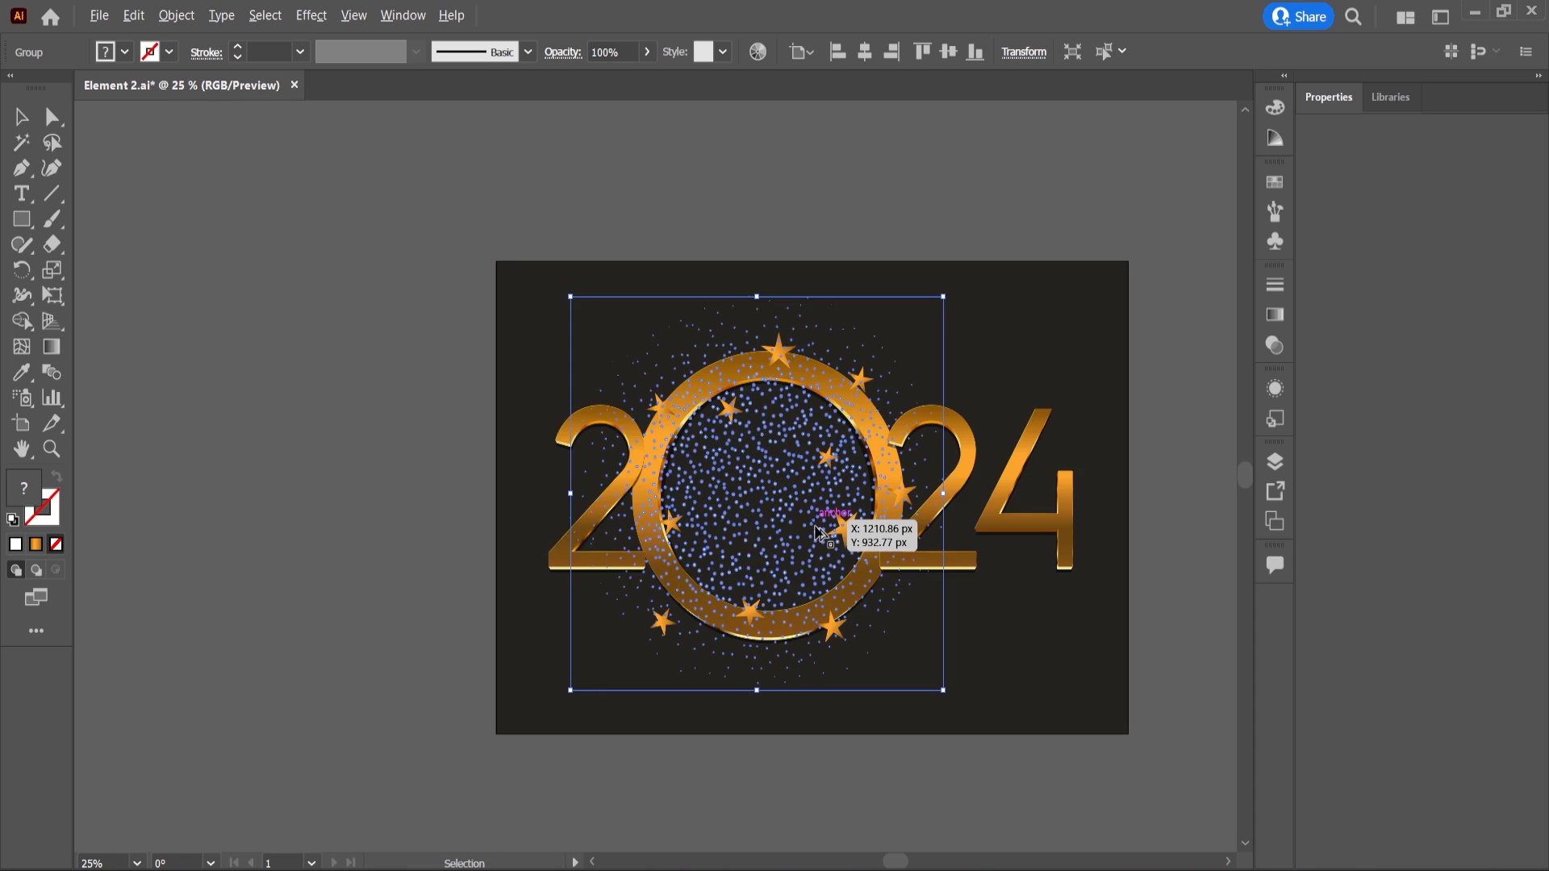
drag(815, 523, 966, 573)
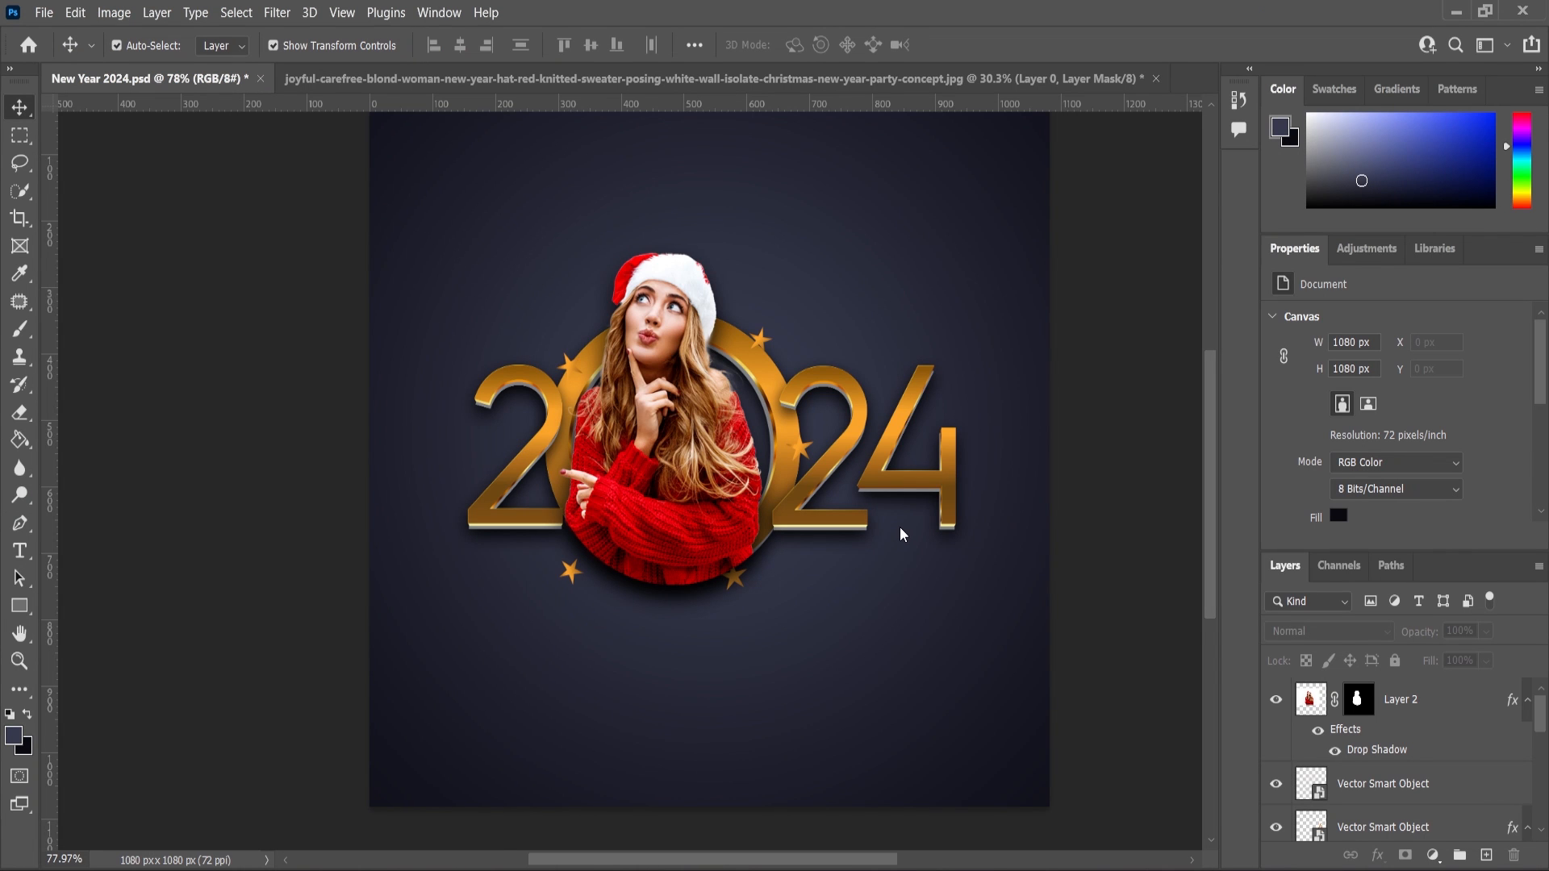
Paste the glitter into the Photoshop document as a smart object, scaled to about 33% and centred on the ring.
key(ctrl+v)
click(856, 223)
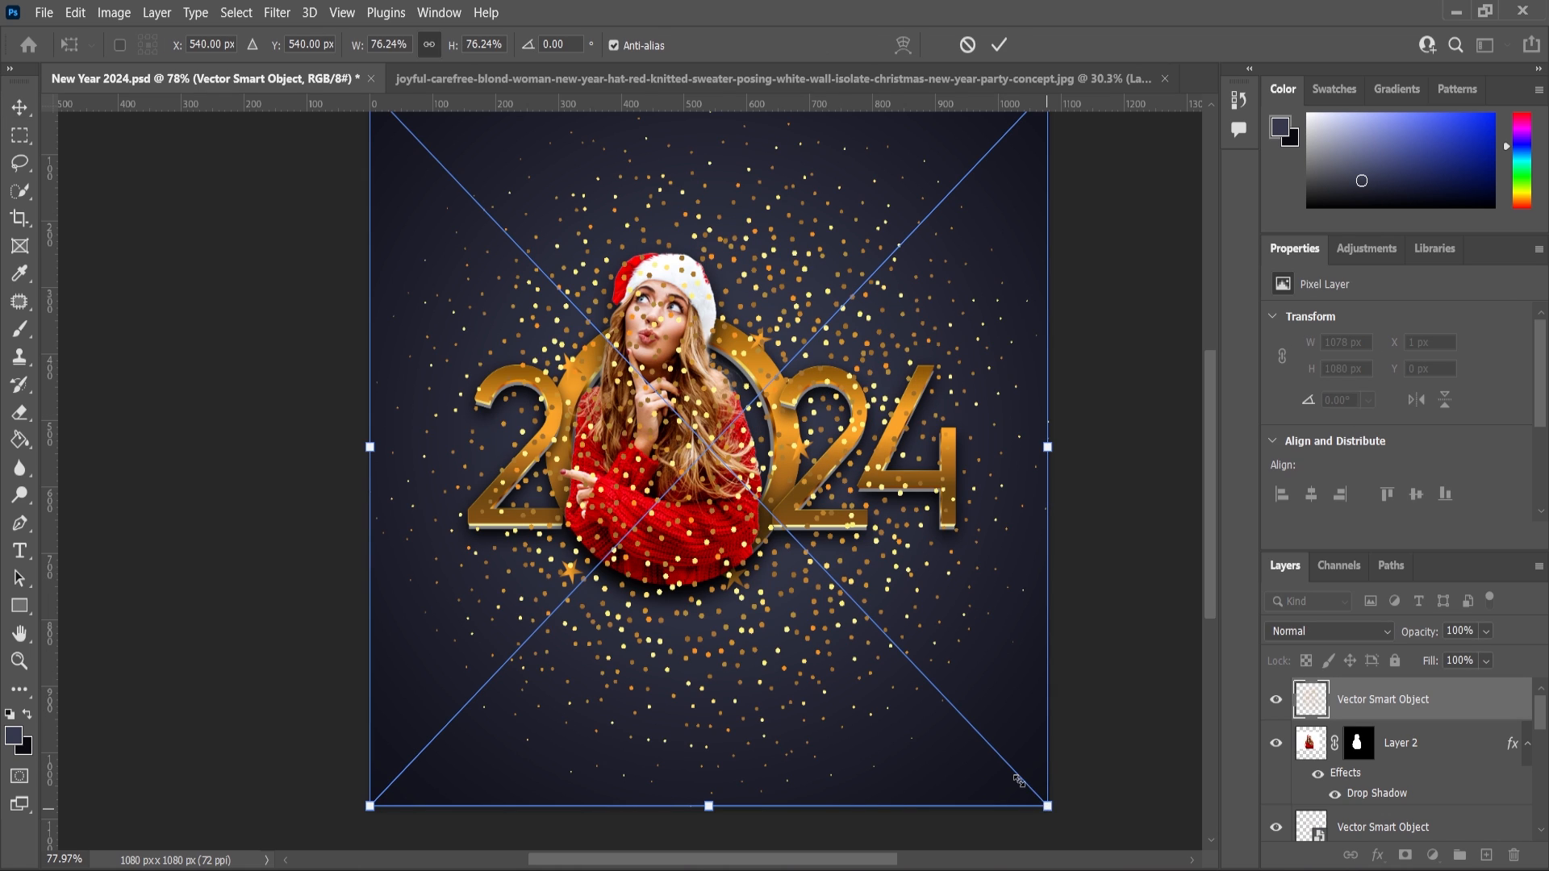
drag(1046, 801, 857, 604)
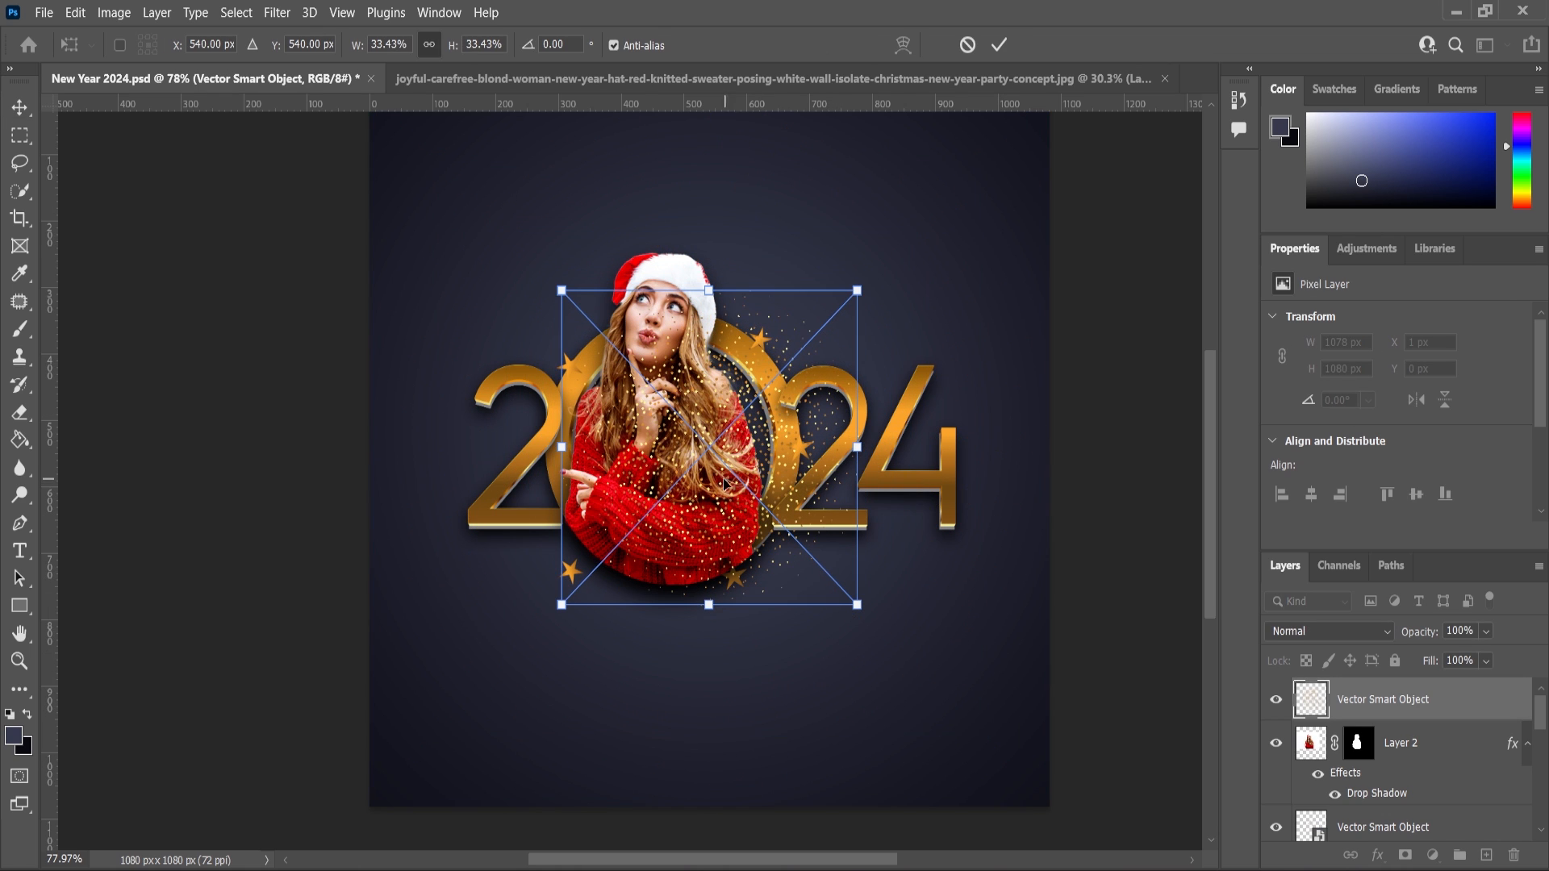
drag(724, 484, 684, 483)
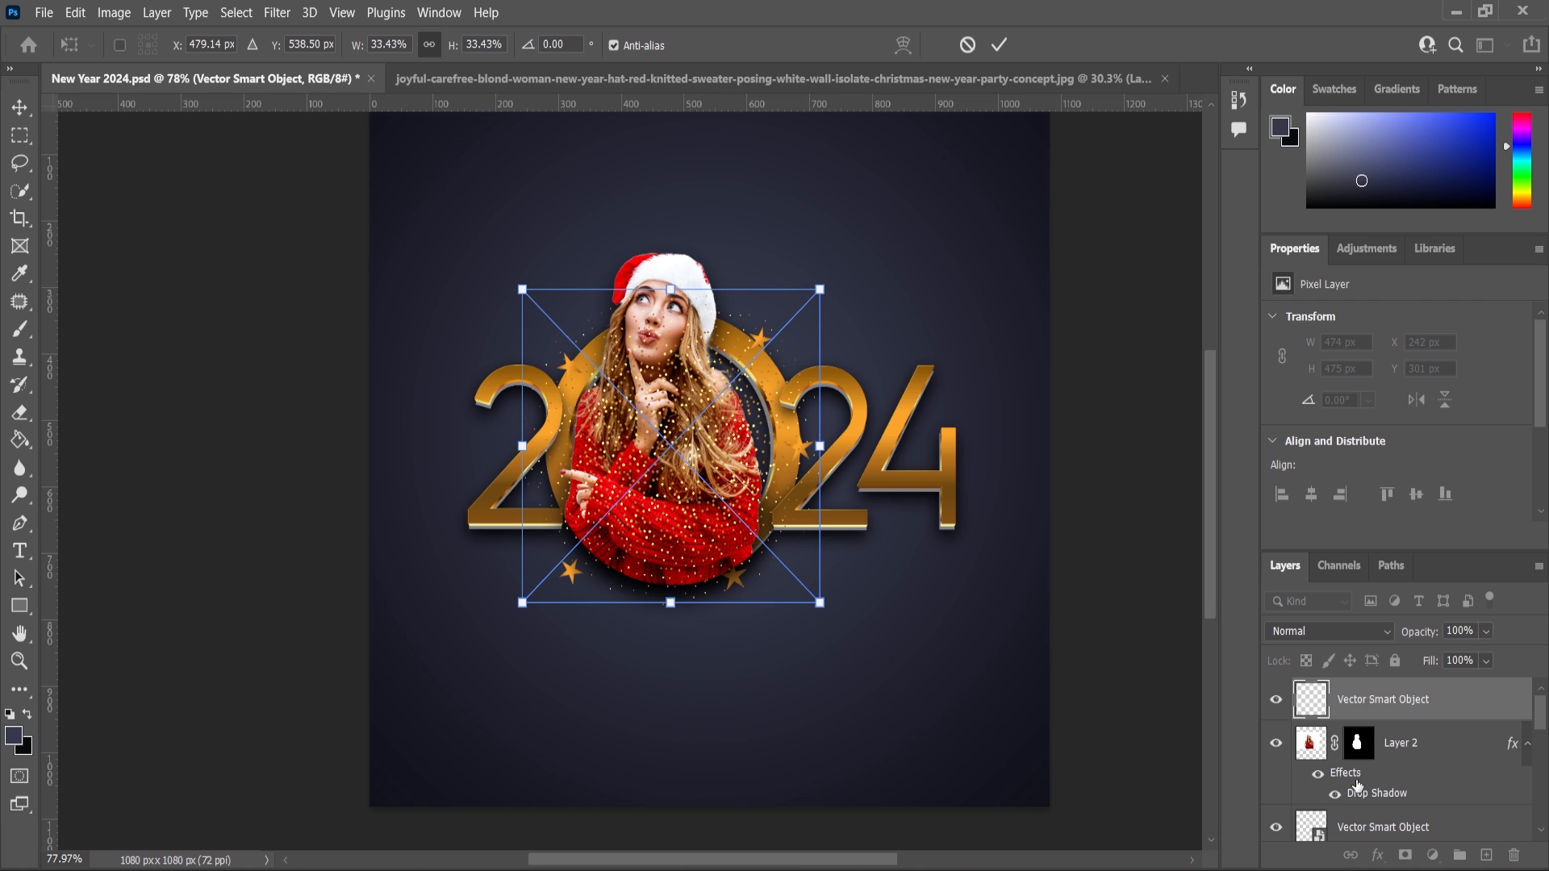
Move the glitter layer beneath the woman's layer and enlarge the glitter to about 41%.
drag(1381, 702, 1383, 805)
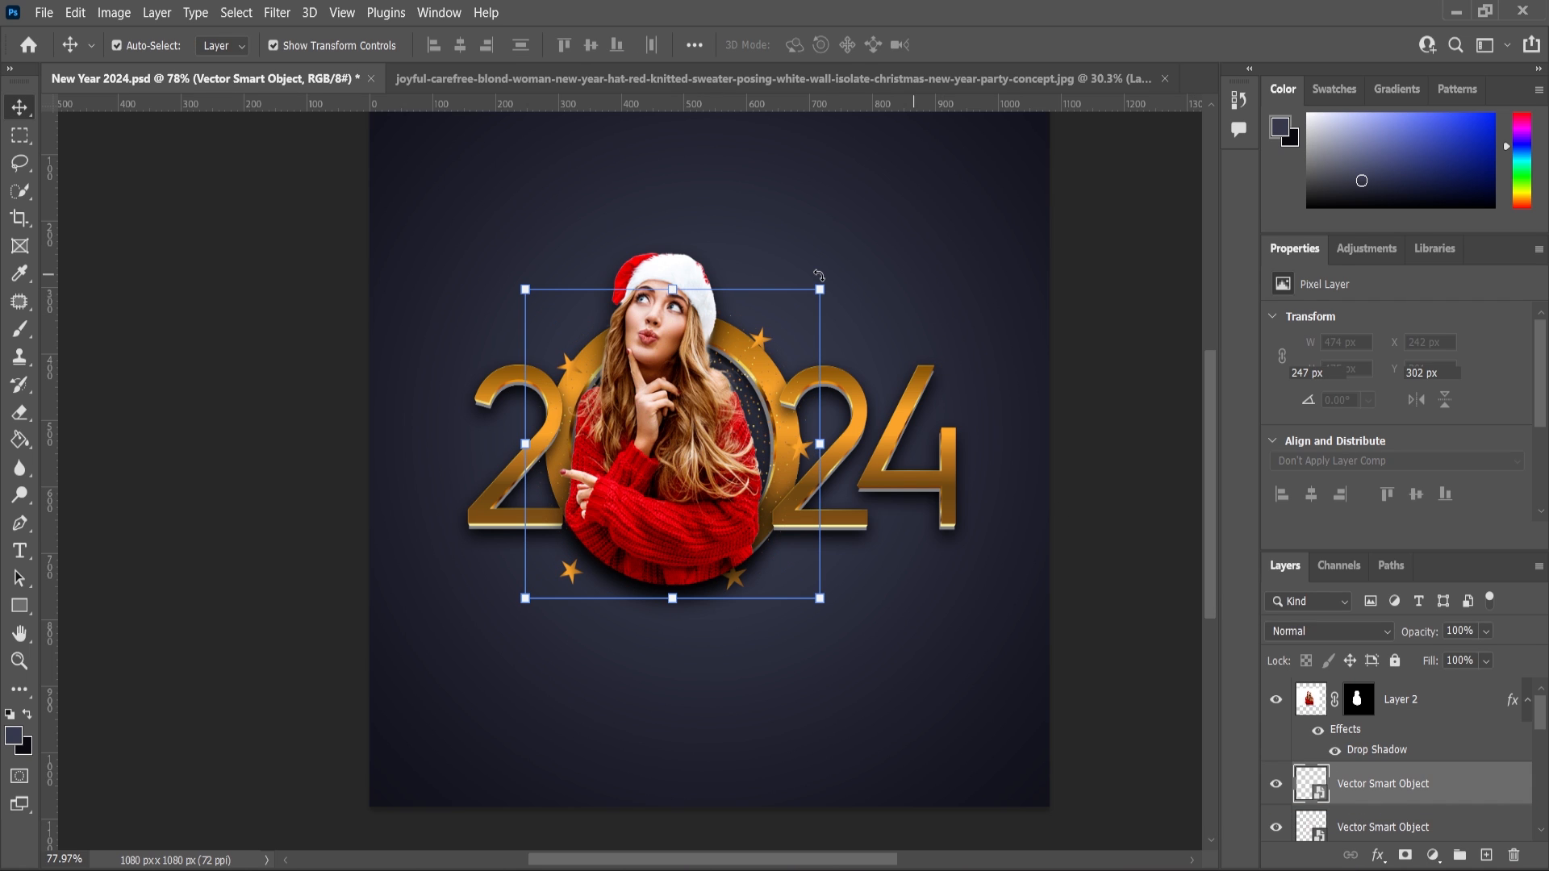
drag(820, 289, 855, 242)
key(Return)
Inspect the composition and the drop shadow settings of the 2024 artwork layer.
click(20, 661)
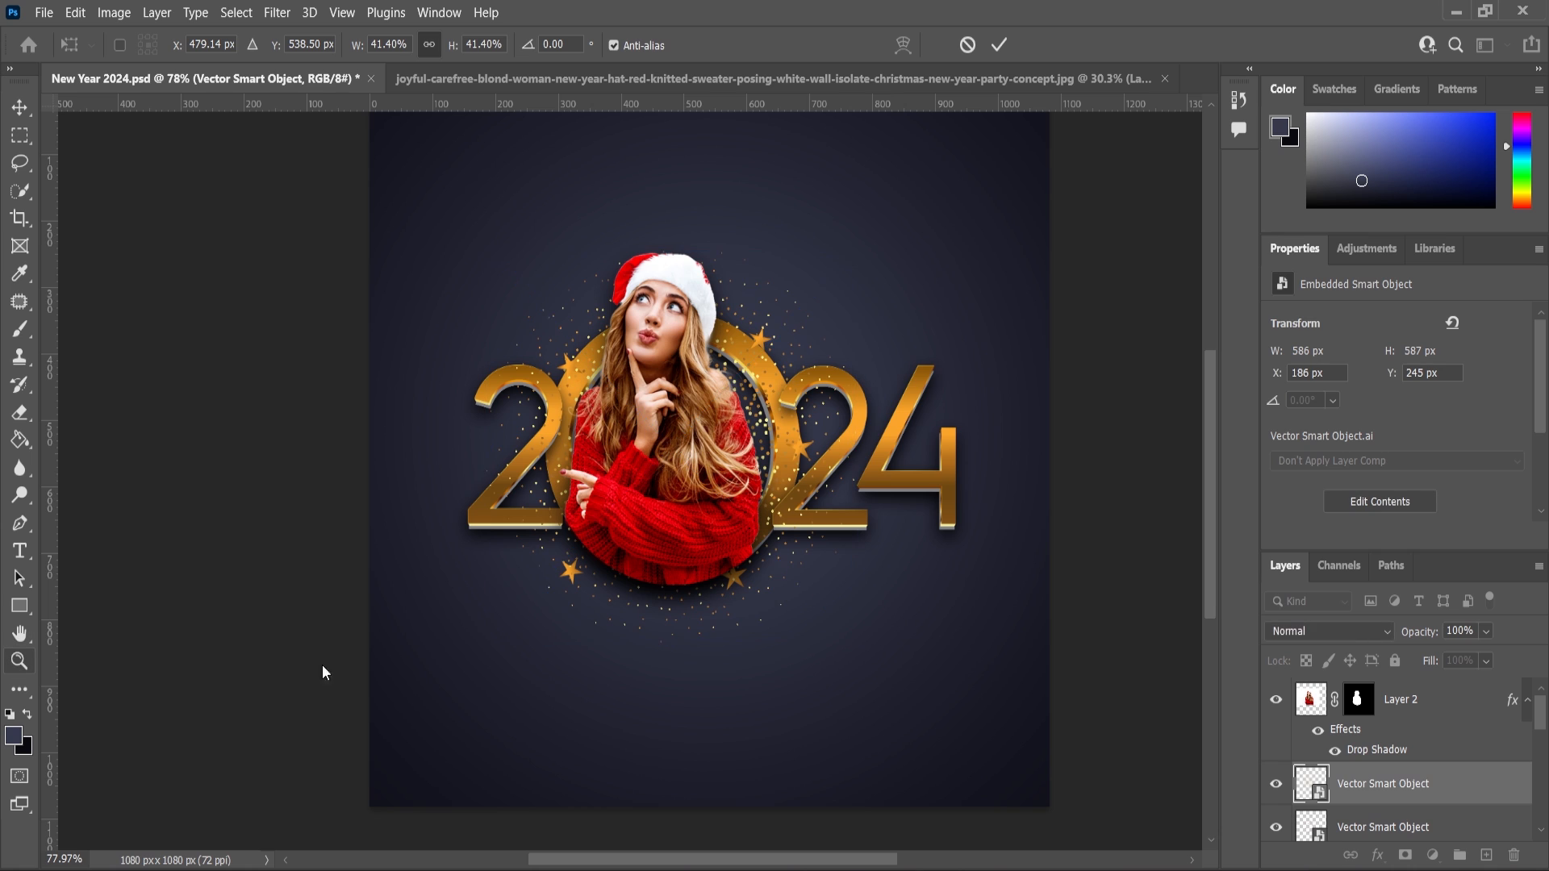
click(821, 502)
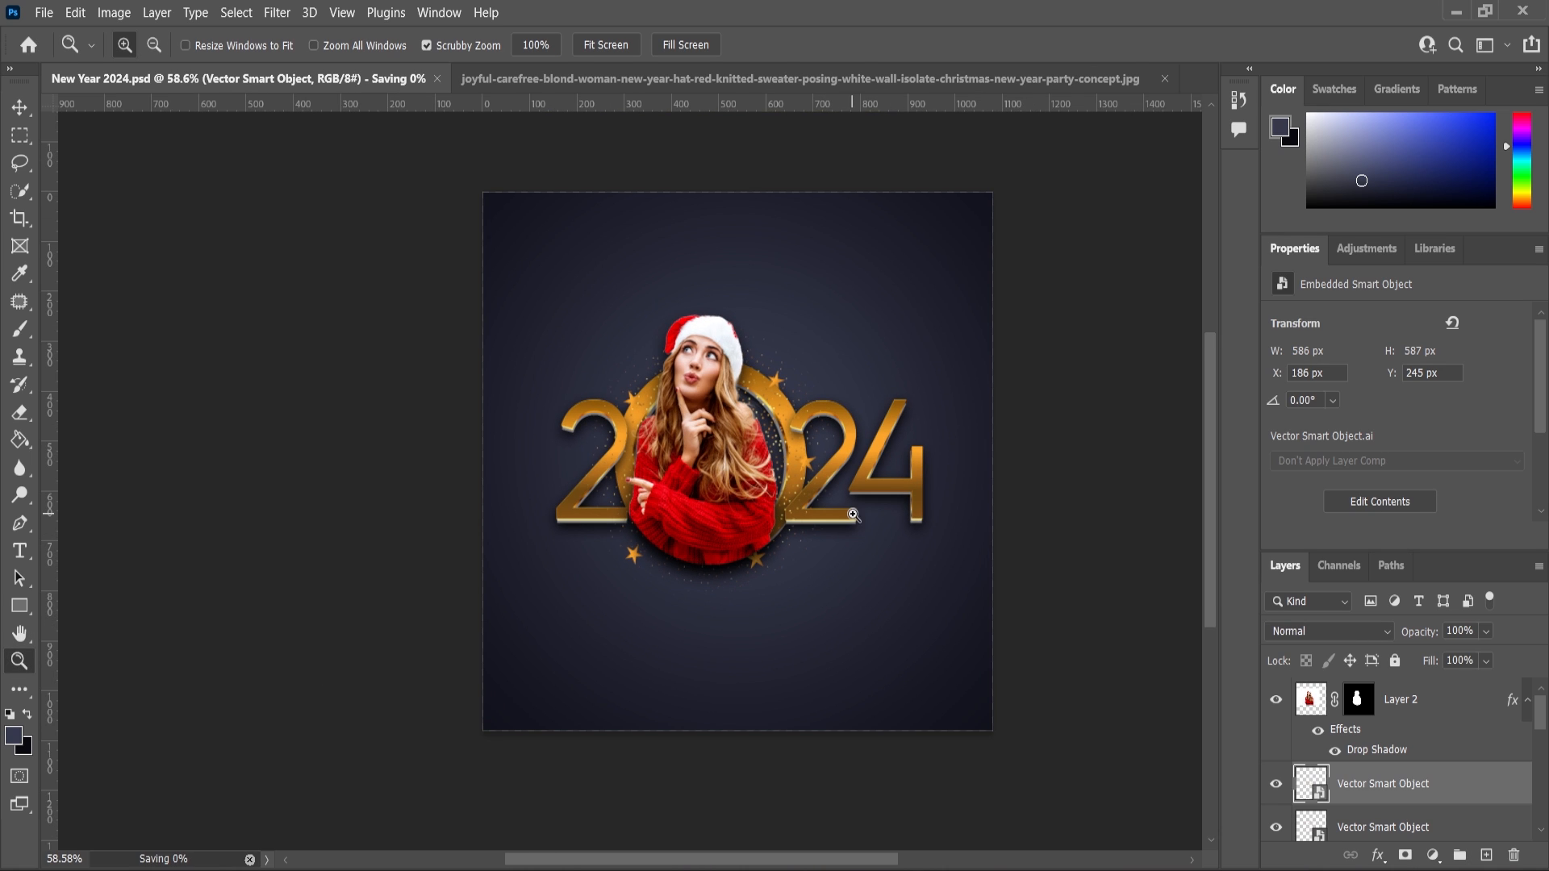
click(811, 571)
scroll(785, 509, down, 2)
scroll(785, 509, up, 2)
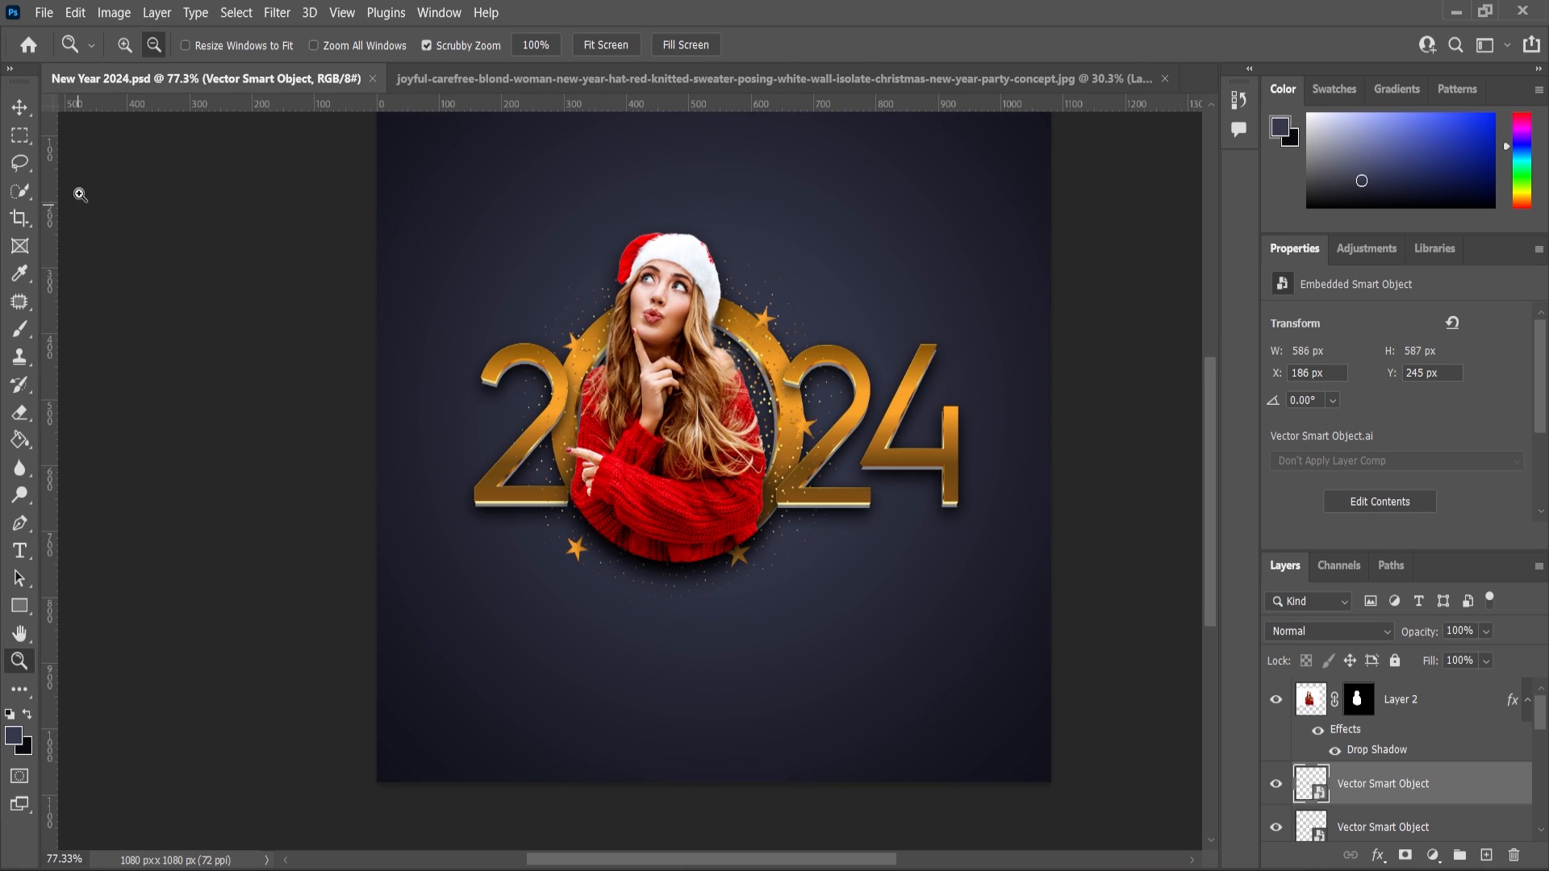
click(16, 108)
scroll(1428, 789, down, 2)
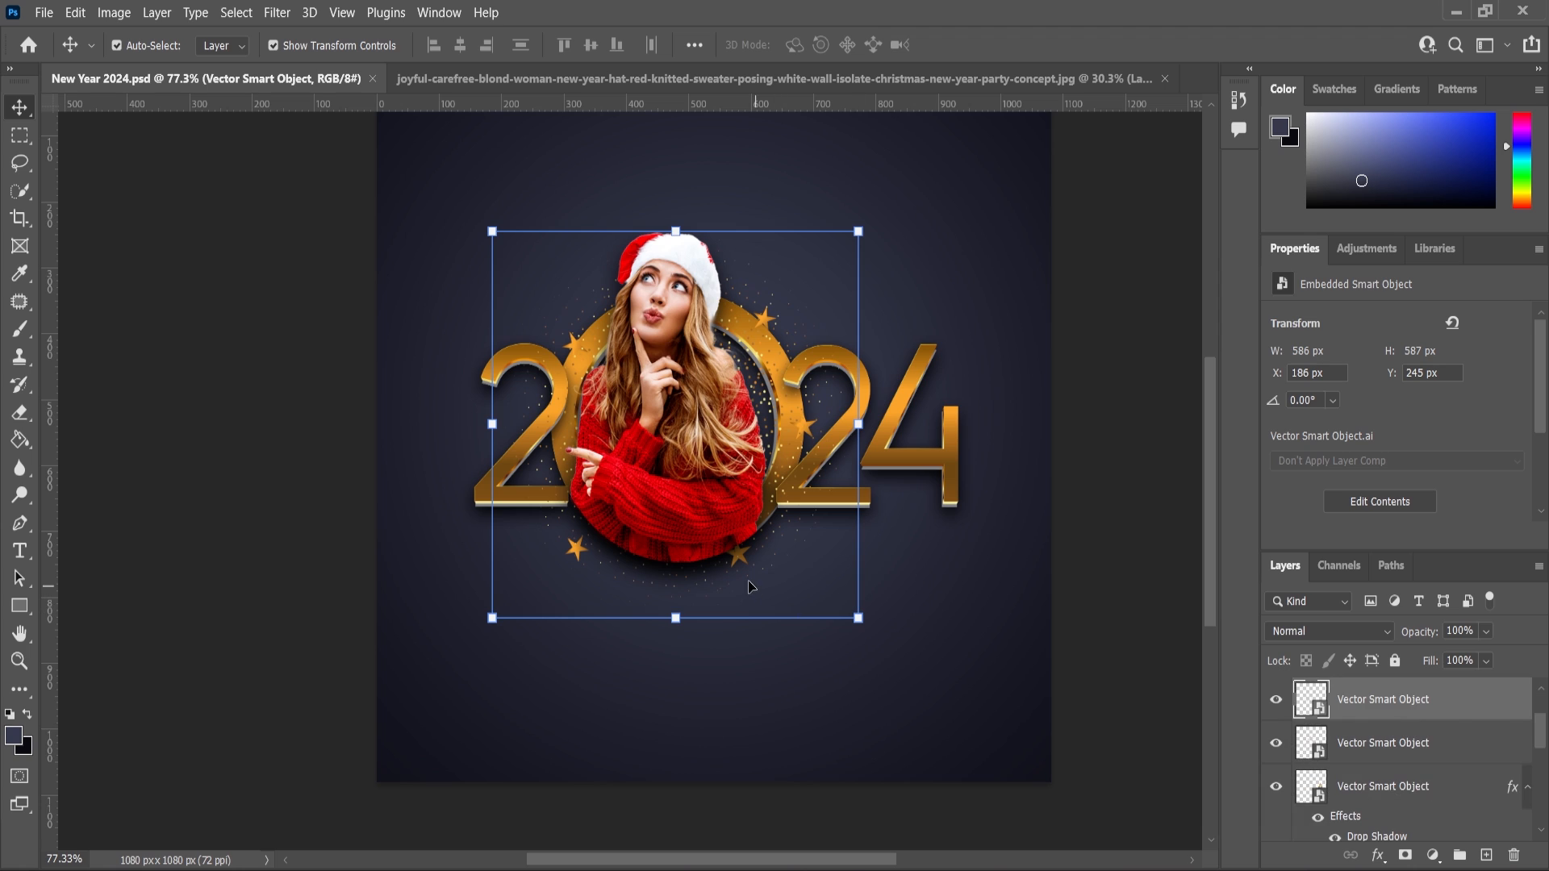
click(778, 352)
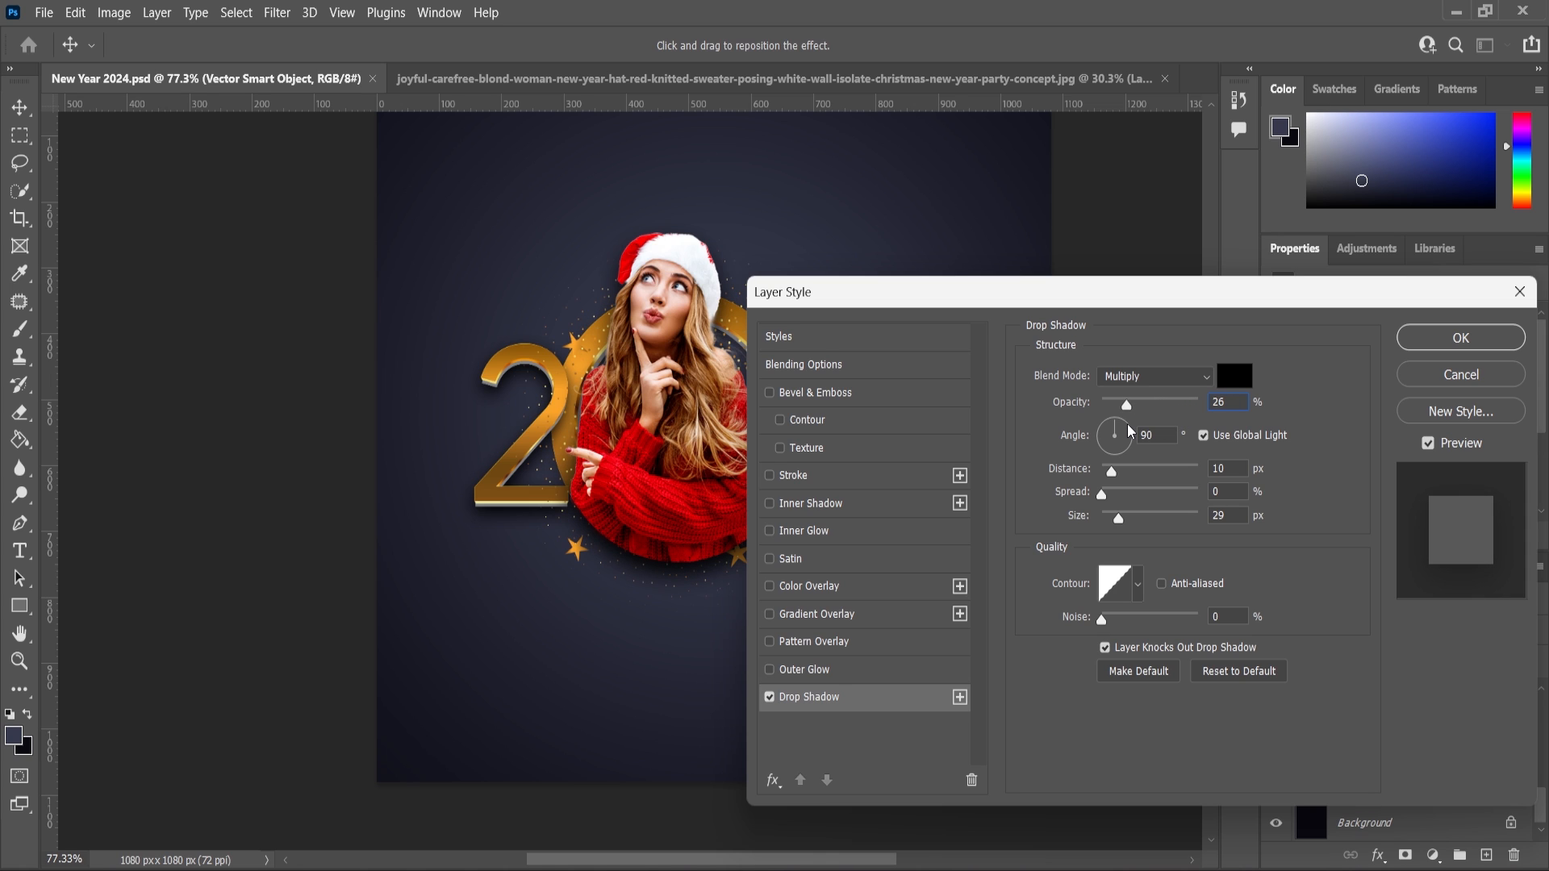
click(1427, 343)
click(420, 423)
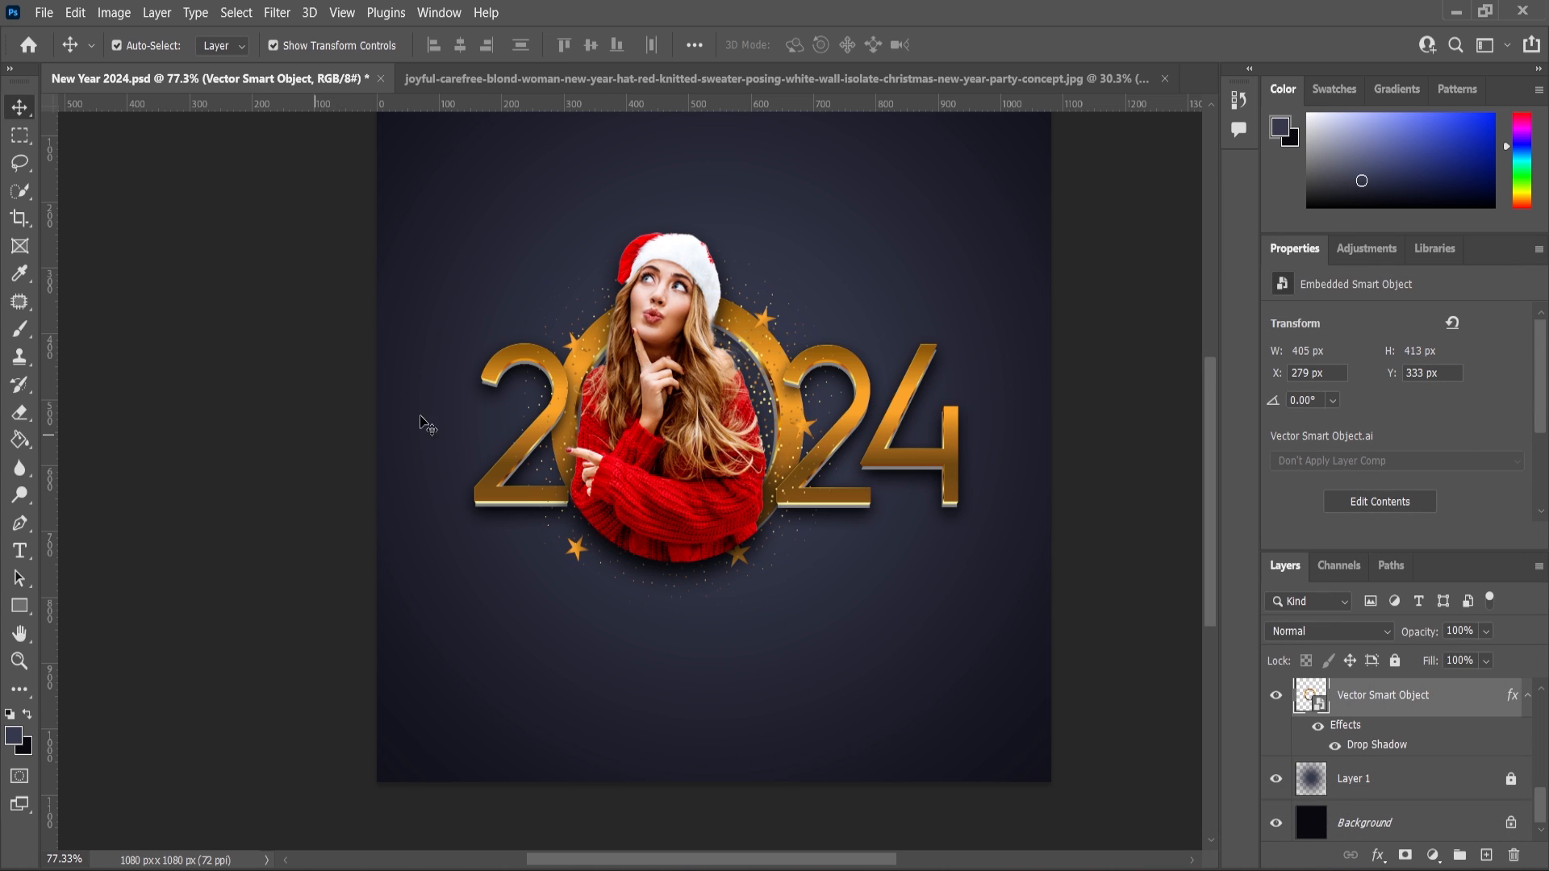
Open the Content text file and select its greeting message for copying.
scroll(511, 452, down, 2)
scroll(904, 398, up, 1)
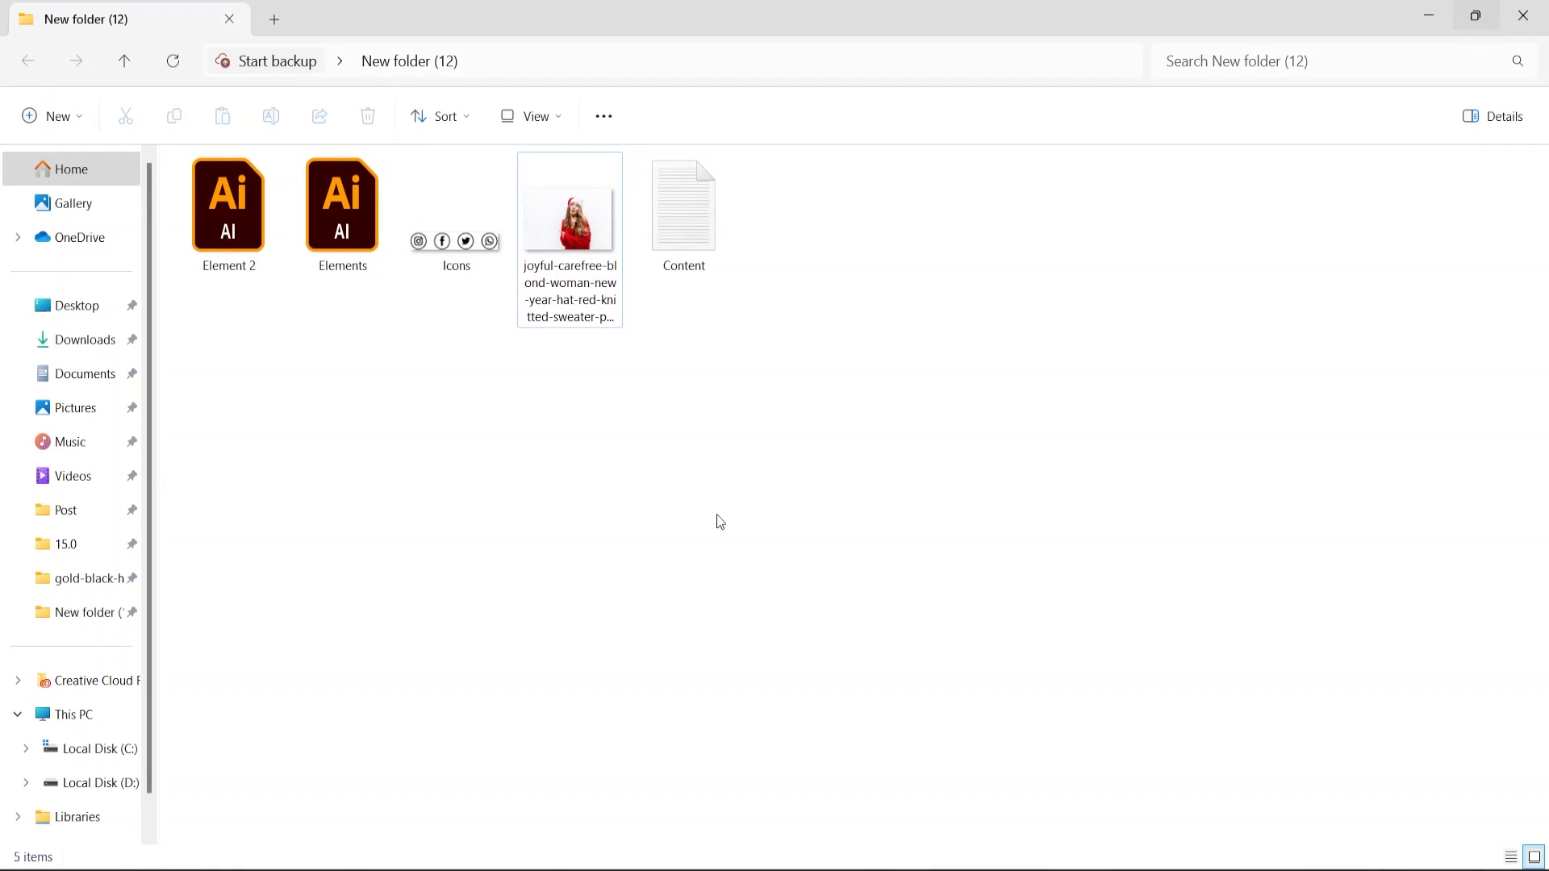
double_click(681, 212)
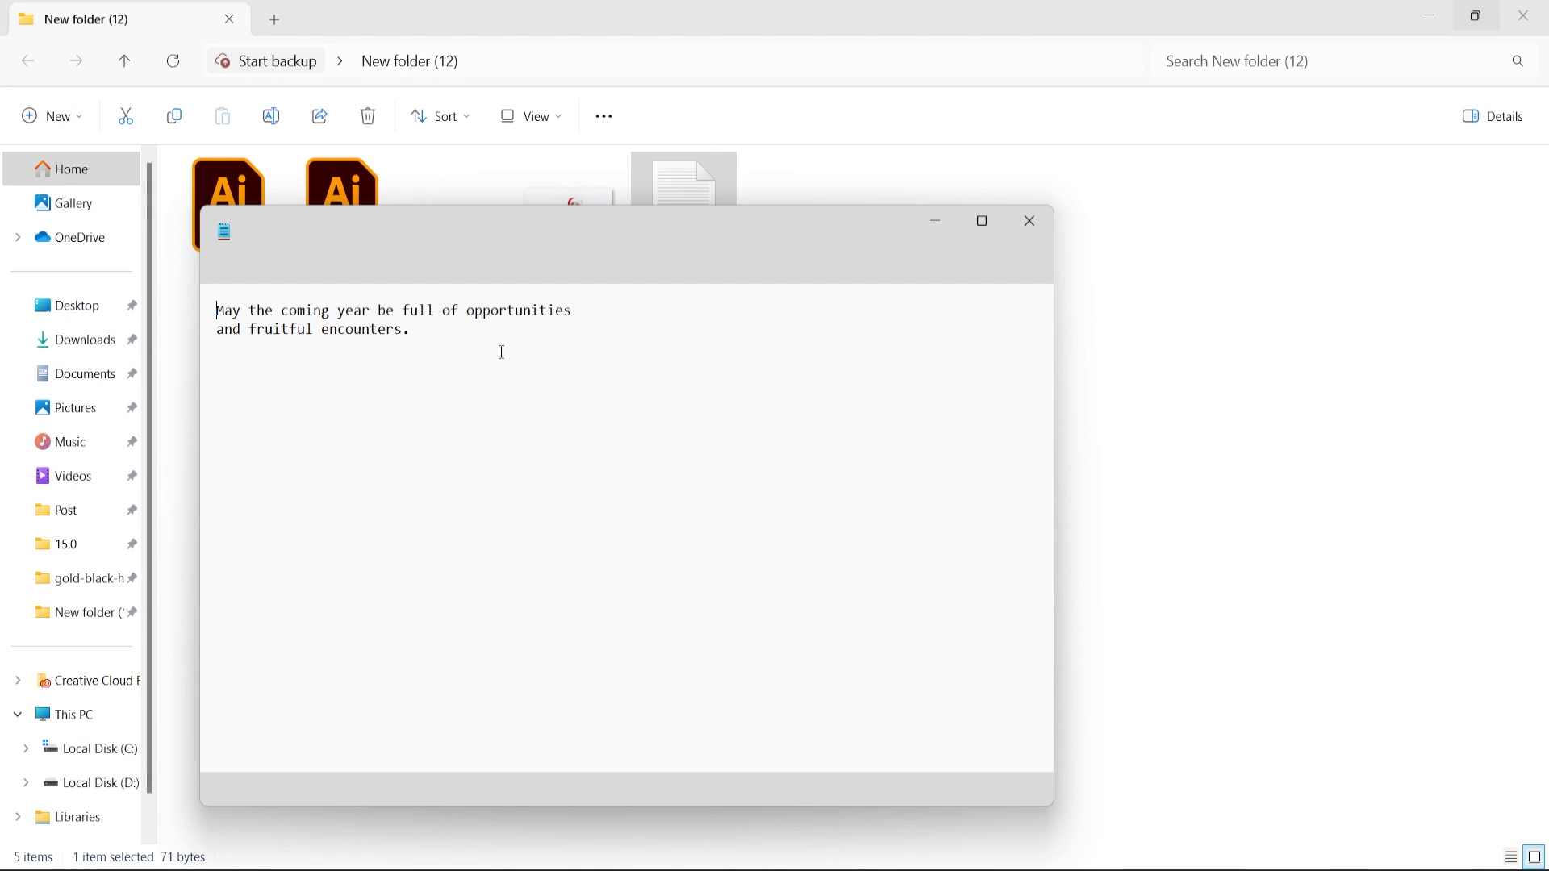
key(ctrl+a)
key(ctrl+c)
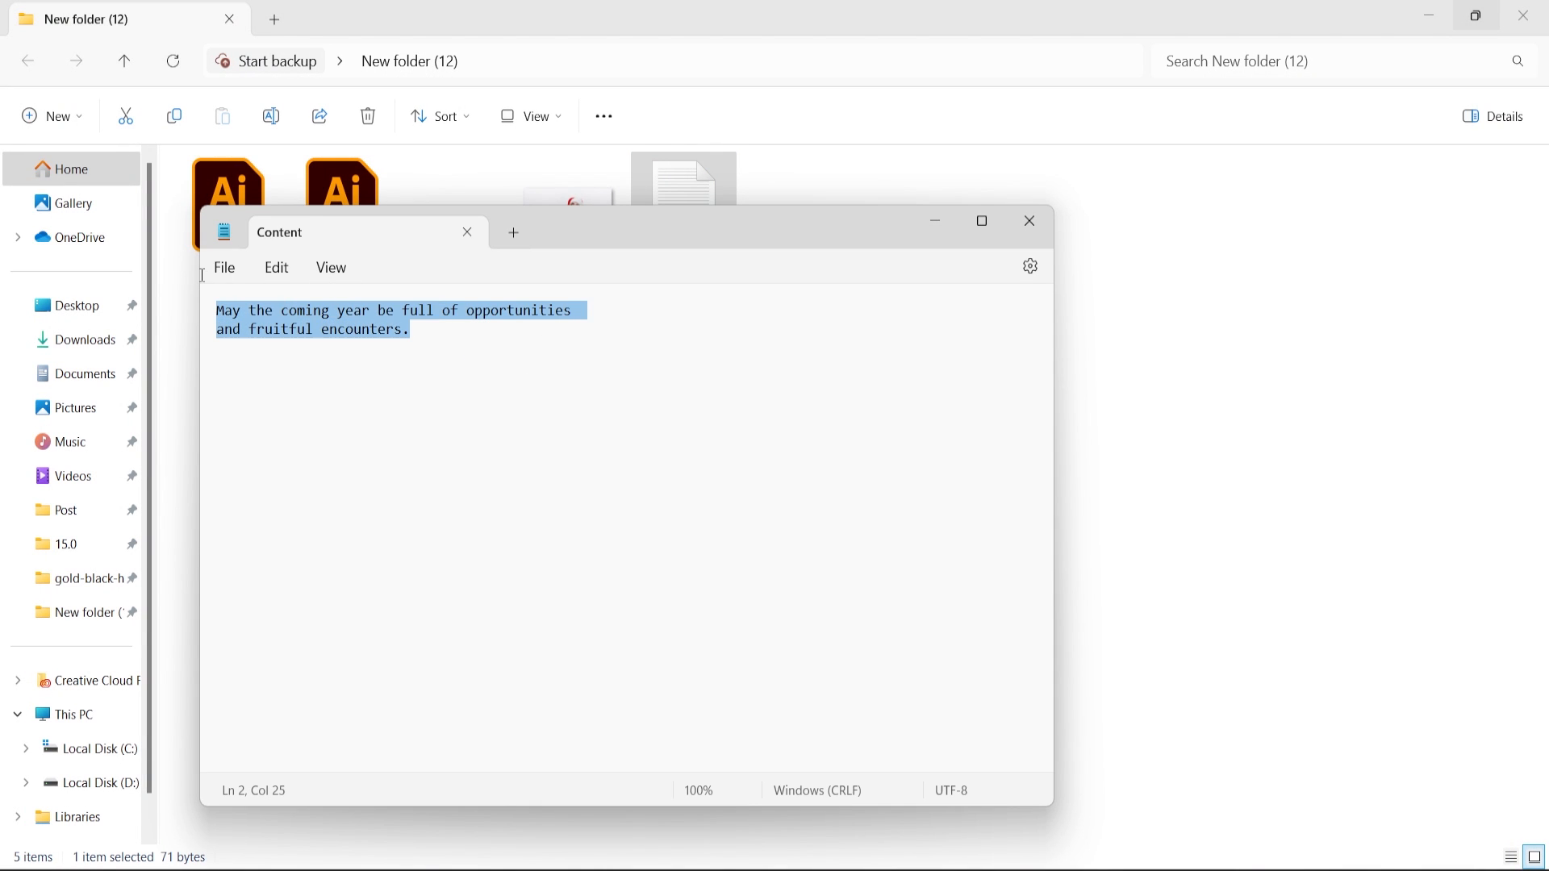
click(946, 230)
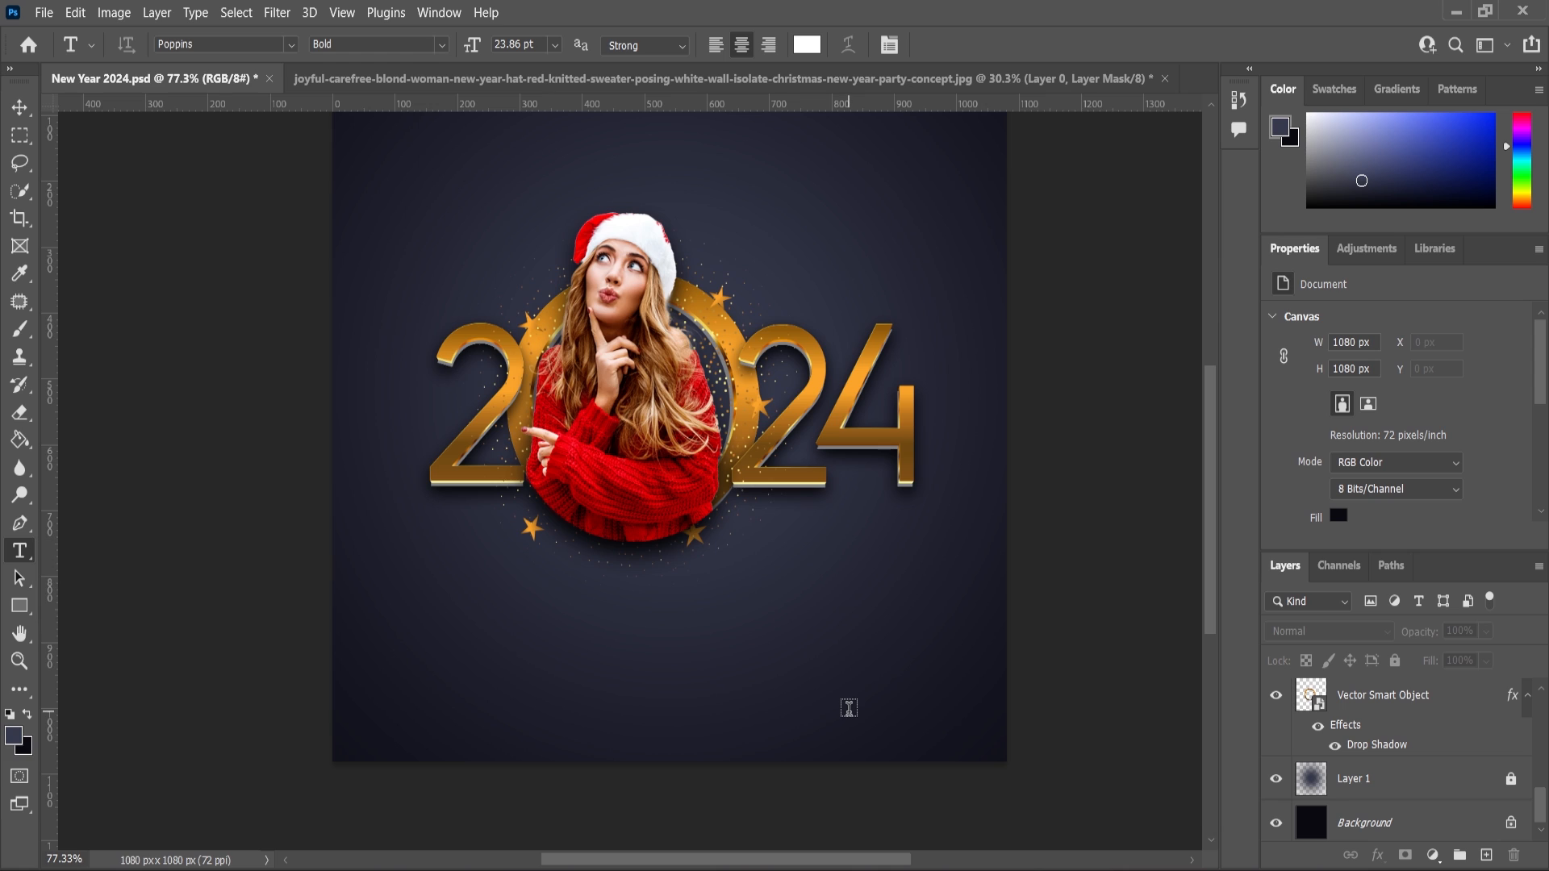
Paste the greeting as a text layer in Poppins Light and centre it horizontally on the canvas.
key(ctrl+v)
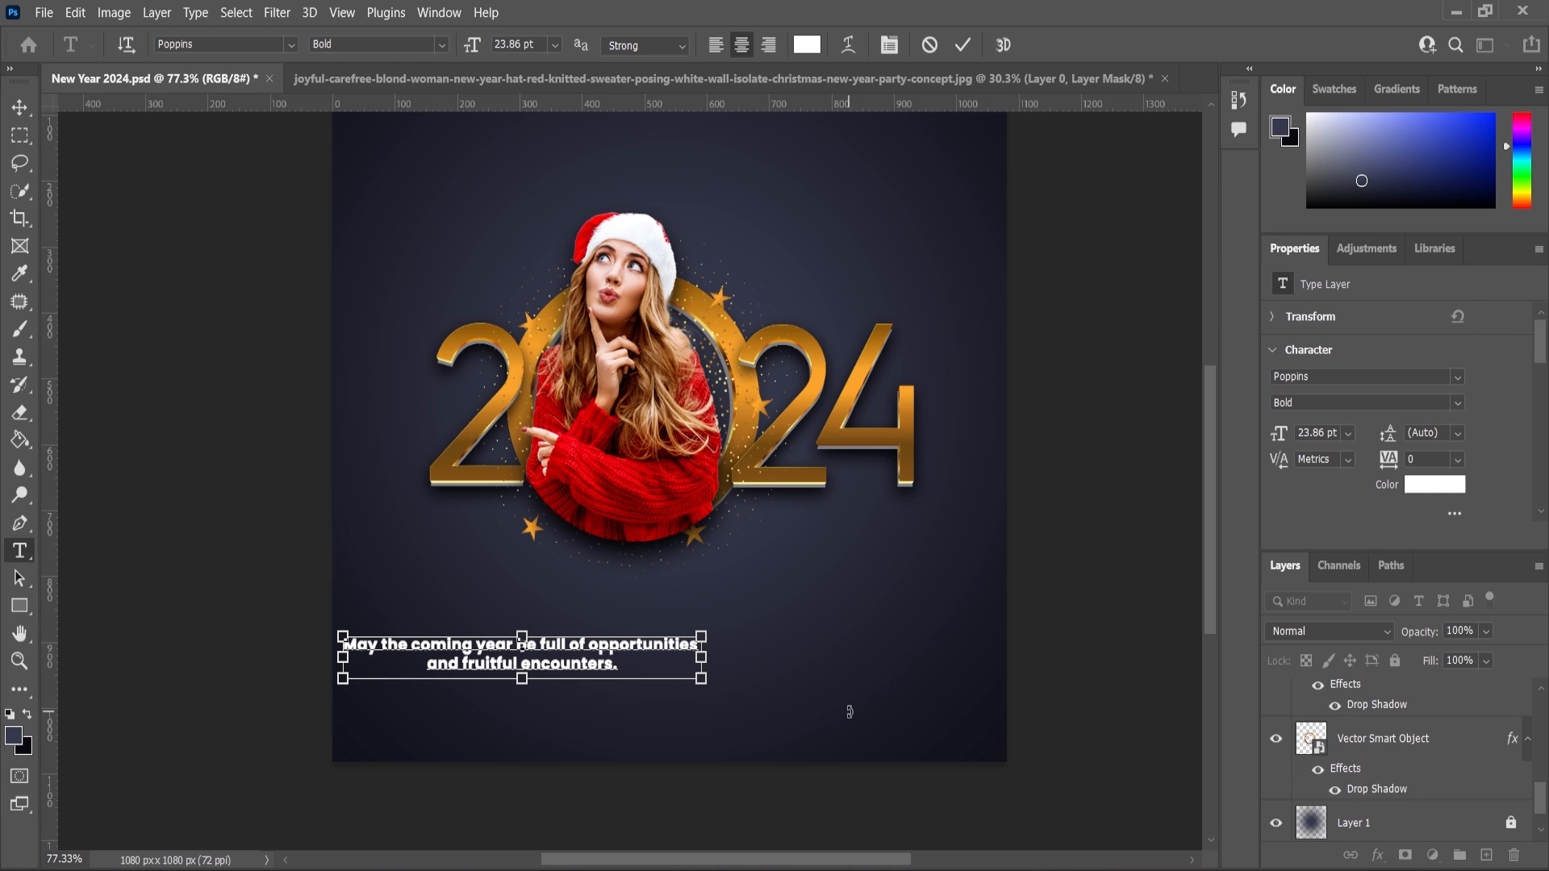
click(444, 45)
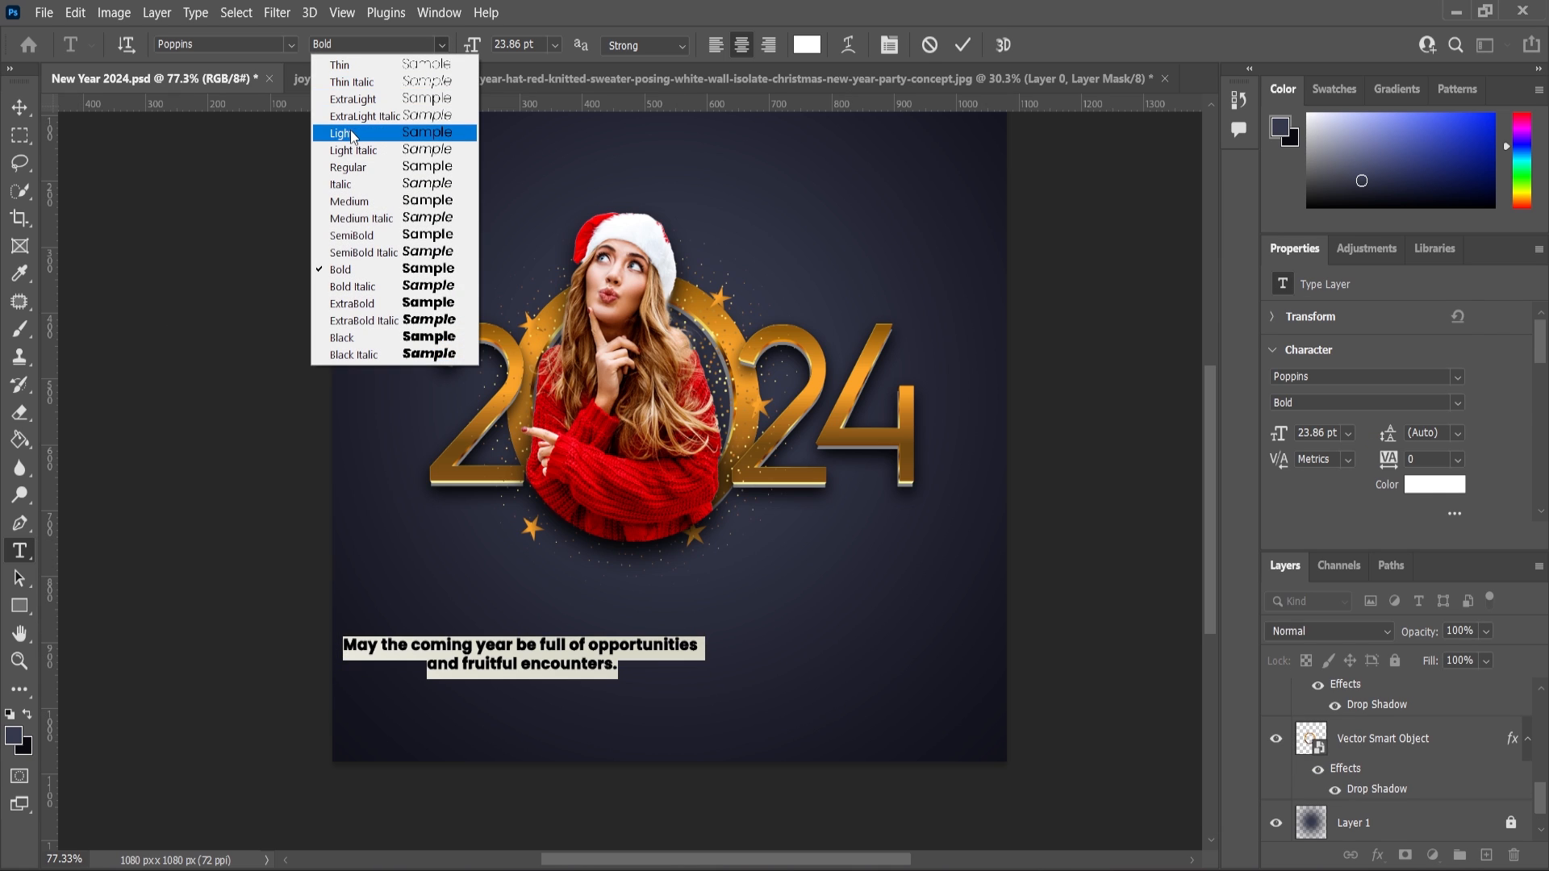
click(355, 135)
key(ctrl+a)
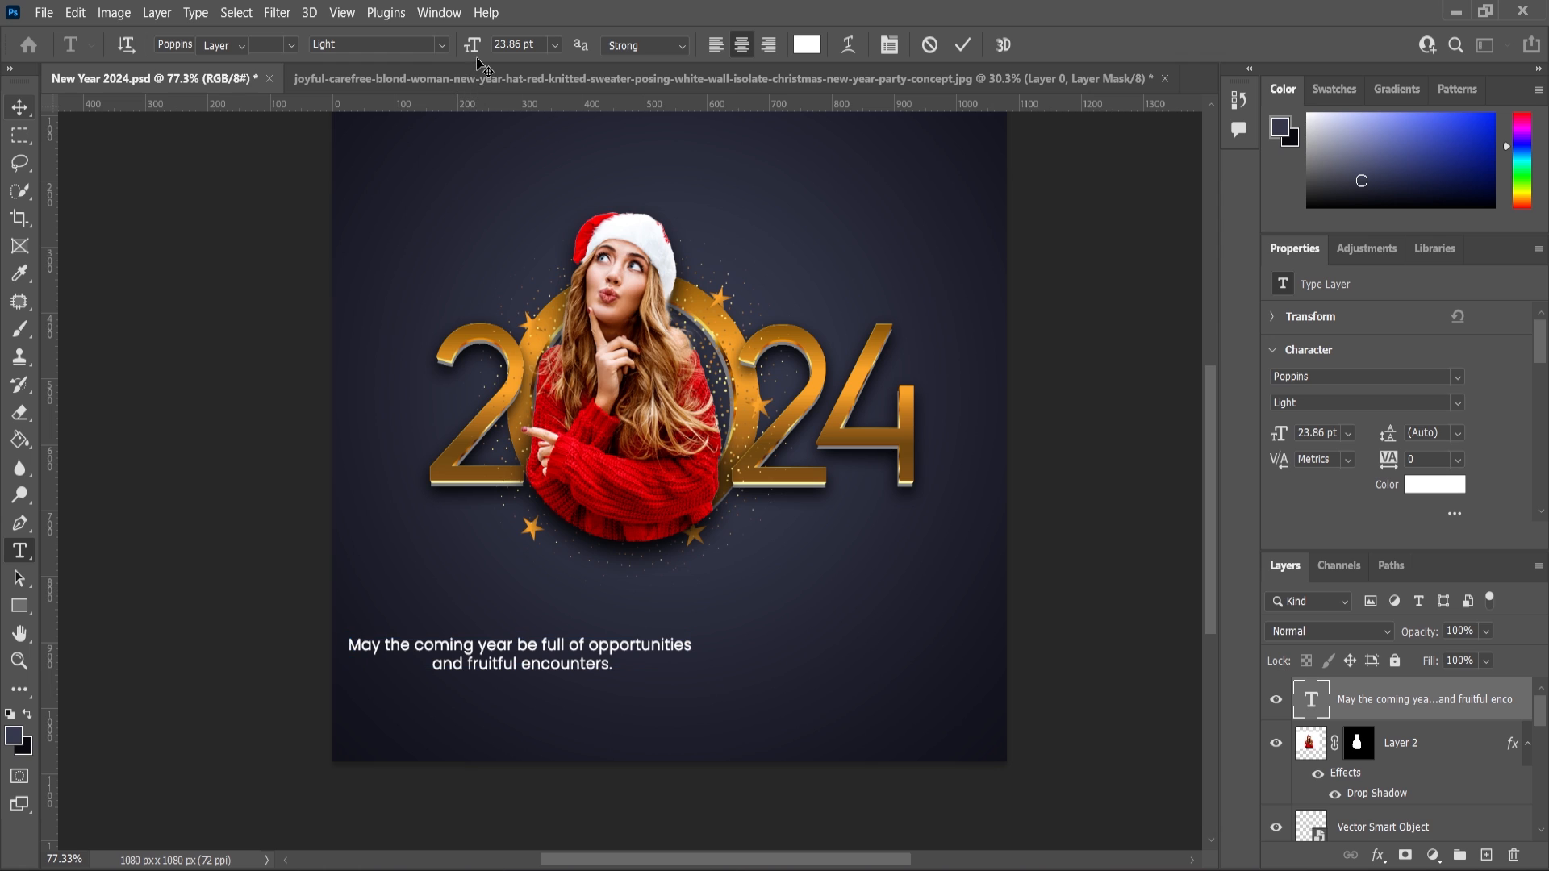
click(460, 45)
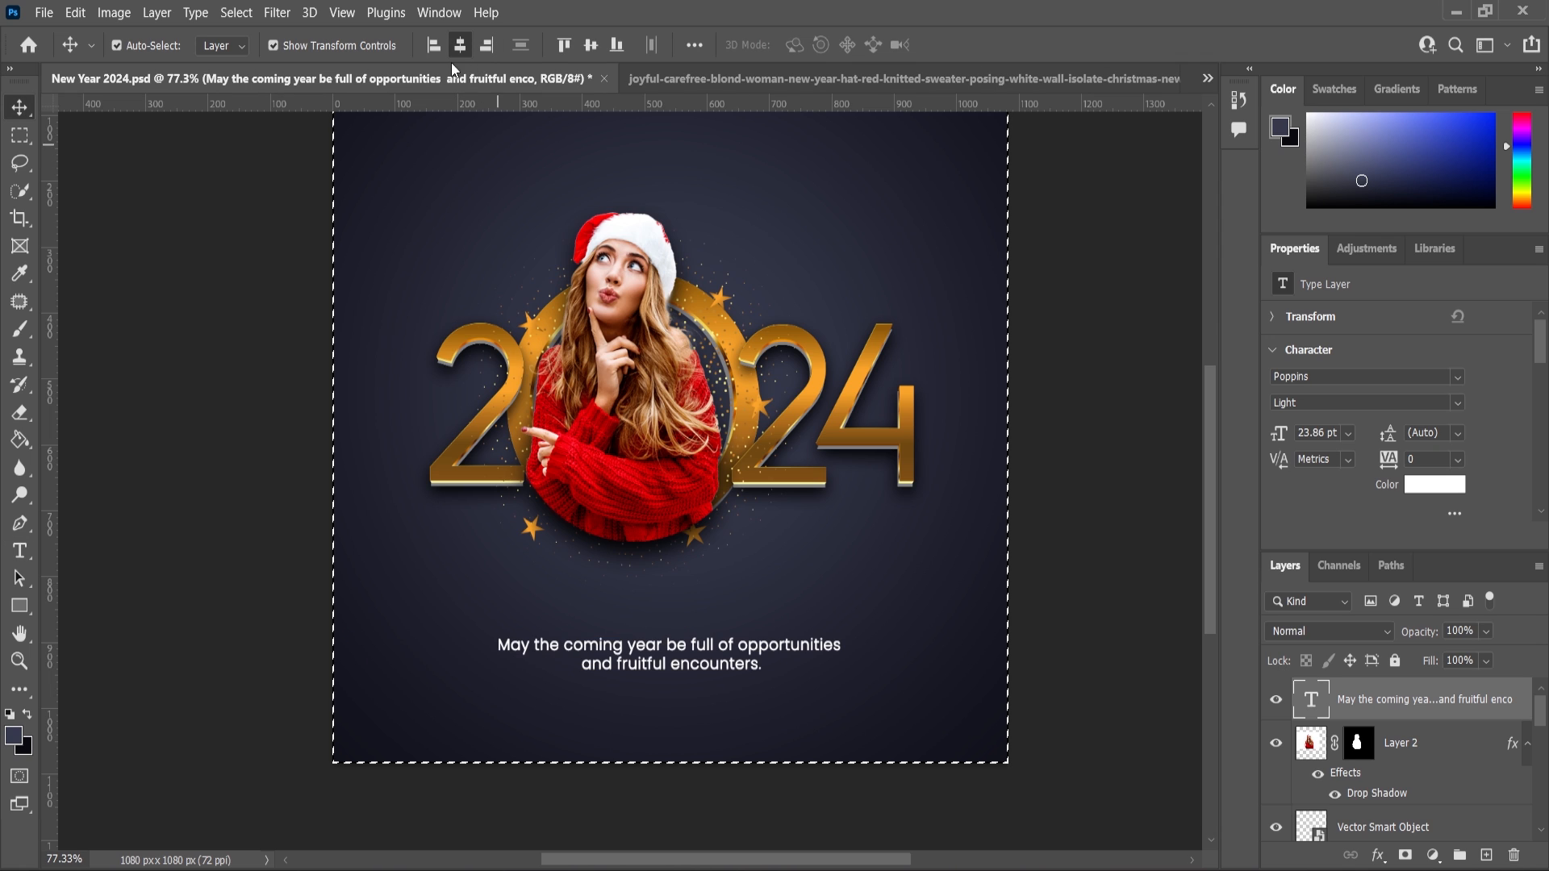
click(116, 45)
key(ctrl+d)
Move the greeting text up slightly below the ring.
scroll(690, 657, up, 3)
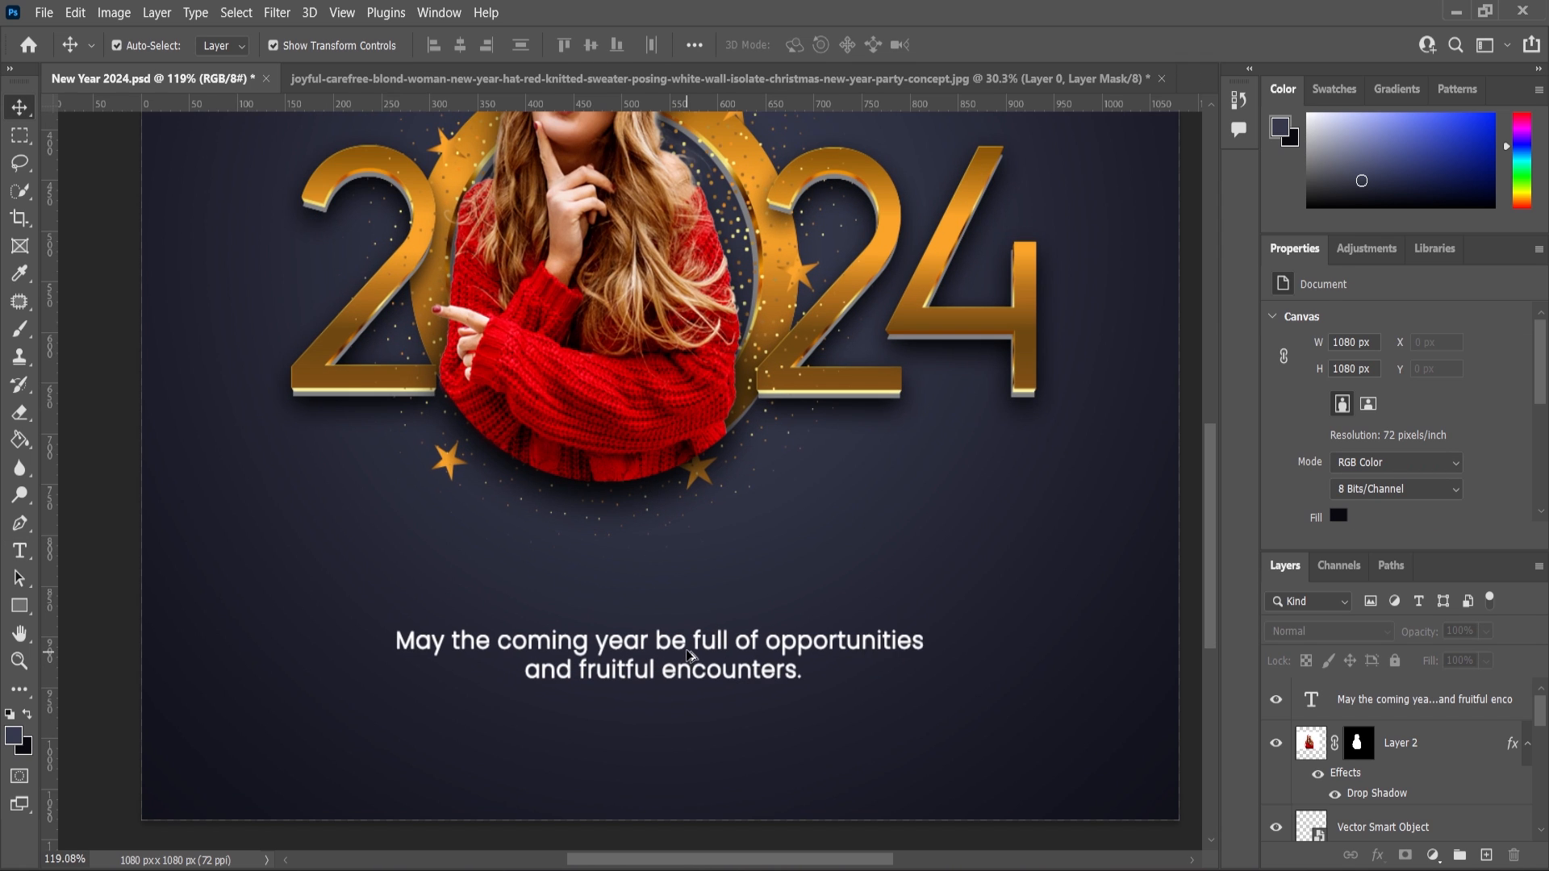
click(686, 648)
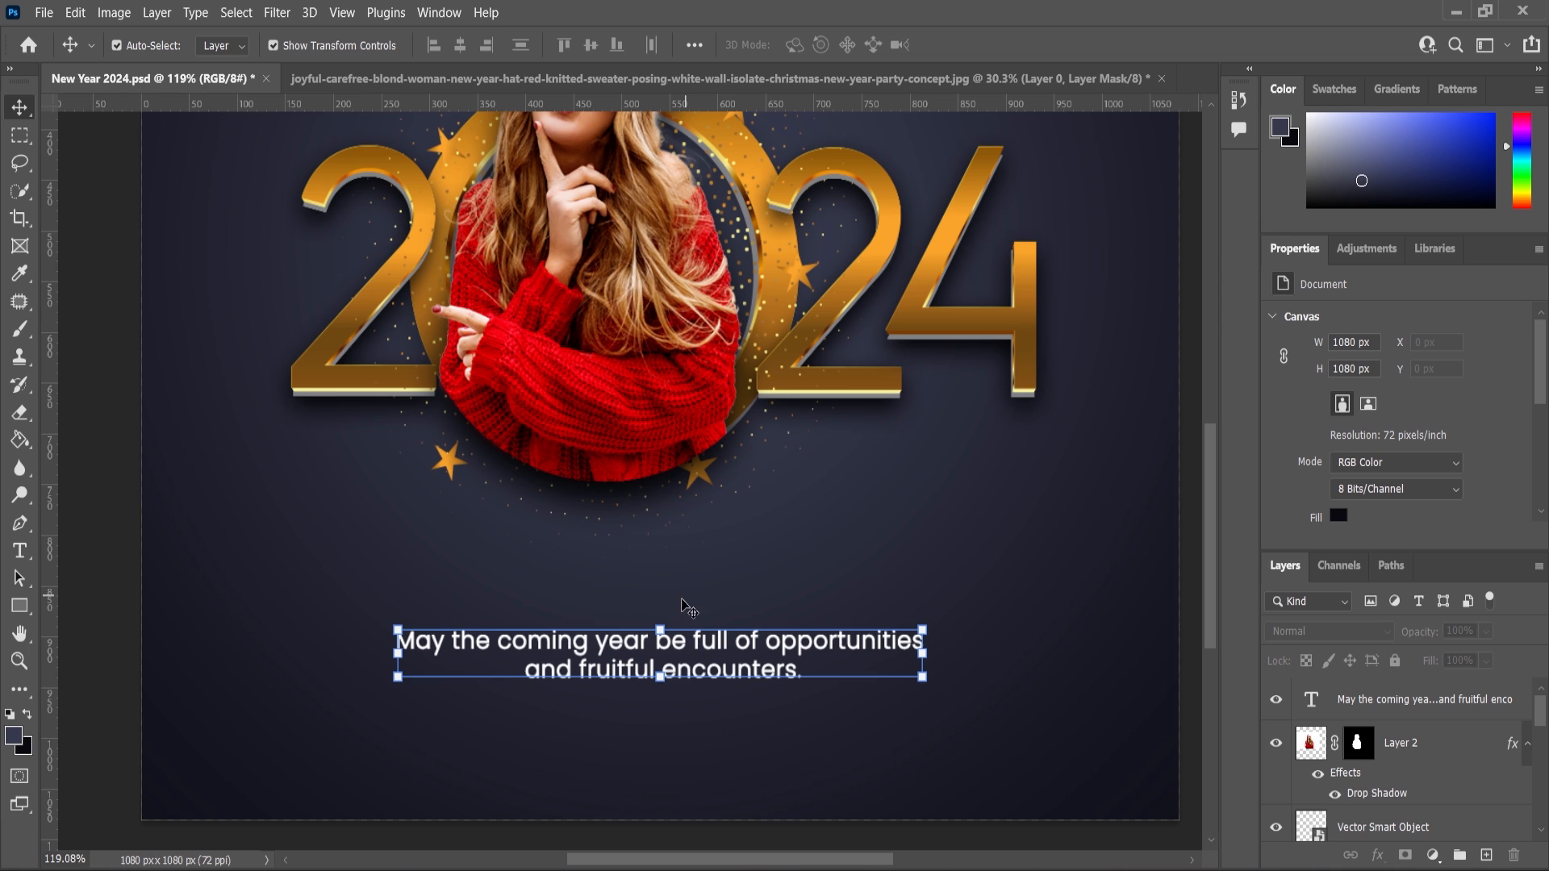
drag(686, 606, 687, 558)
Change the greeting text's font weight to ExtraLight.
key(Return)
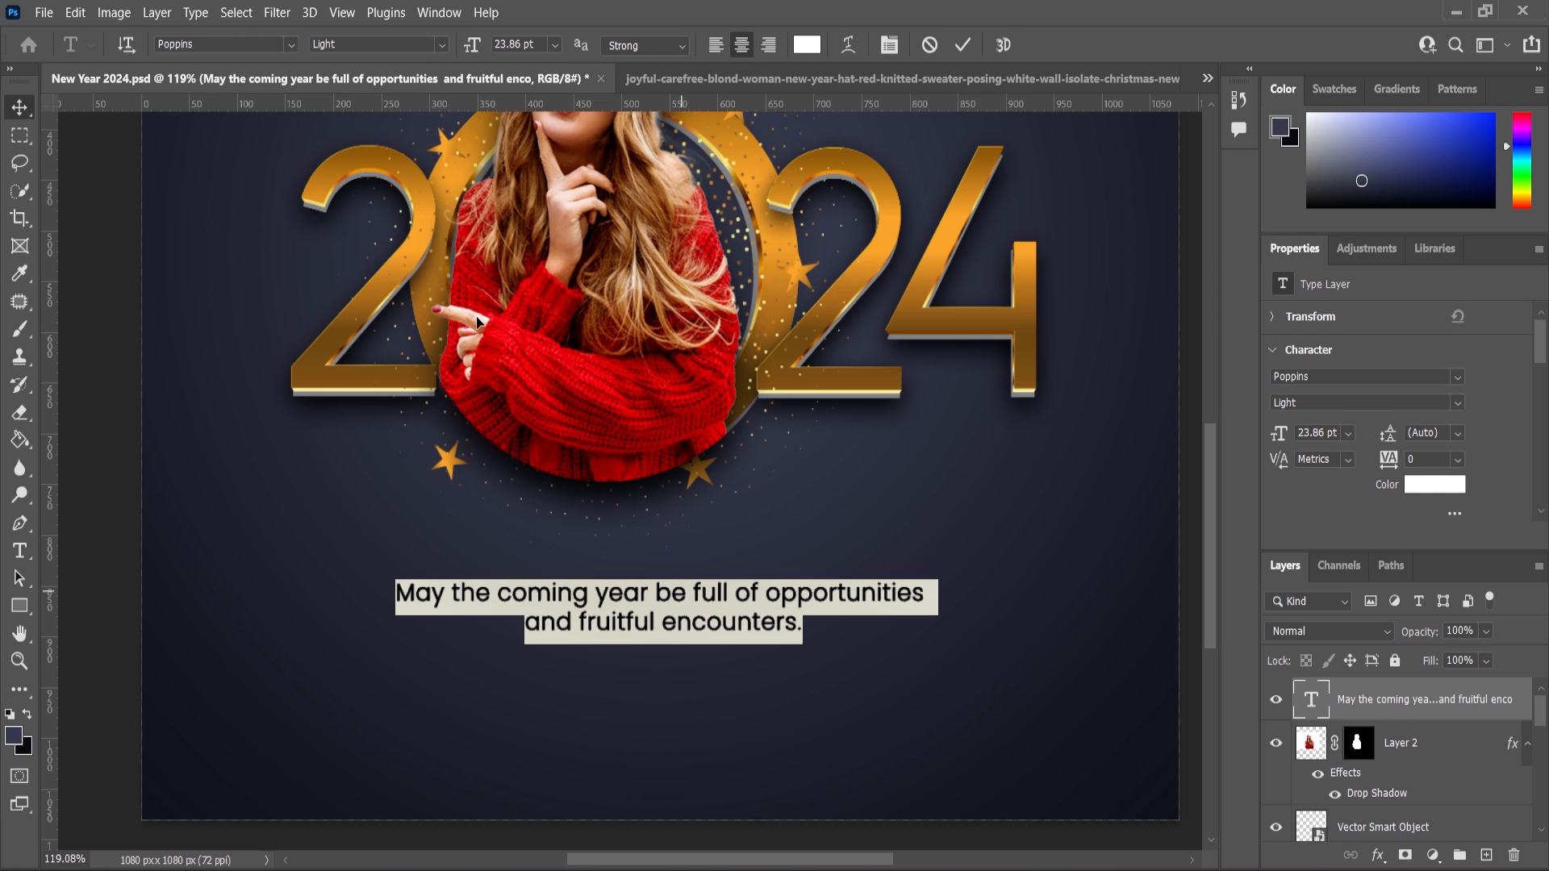
click(443, 45)
click(376, 99)
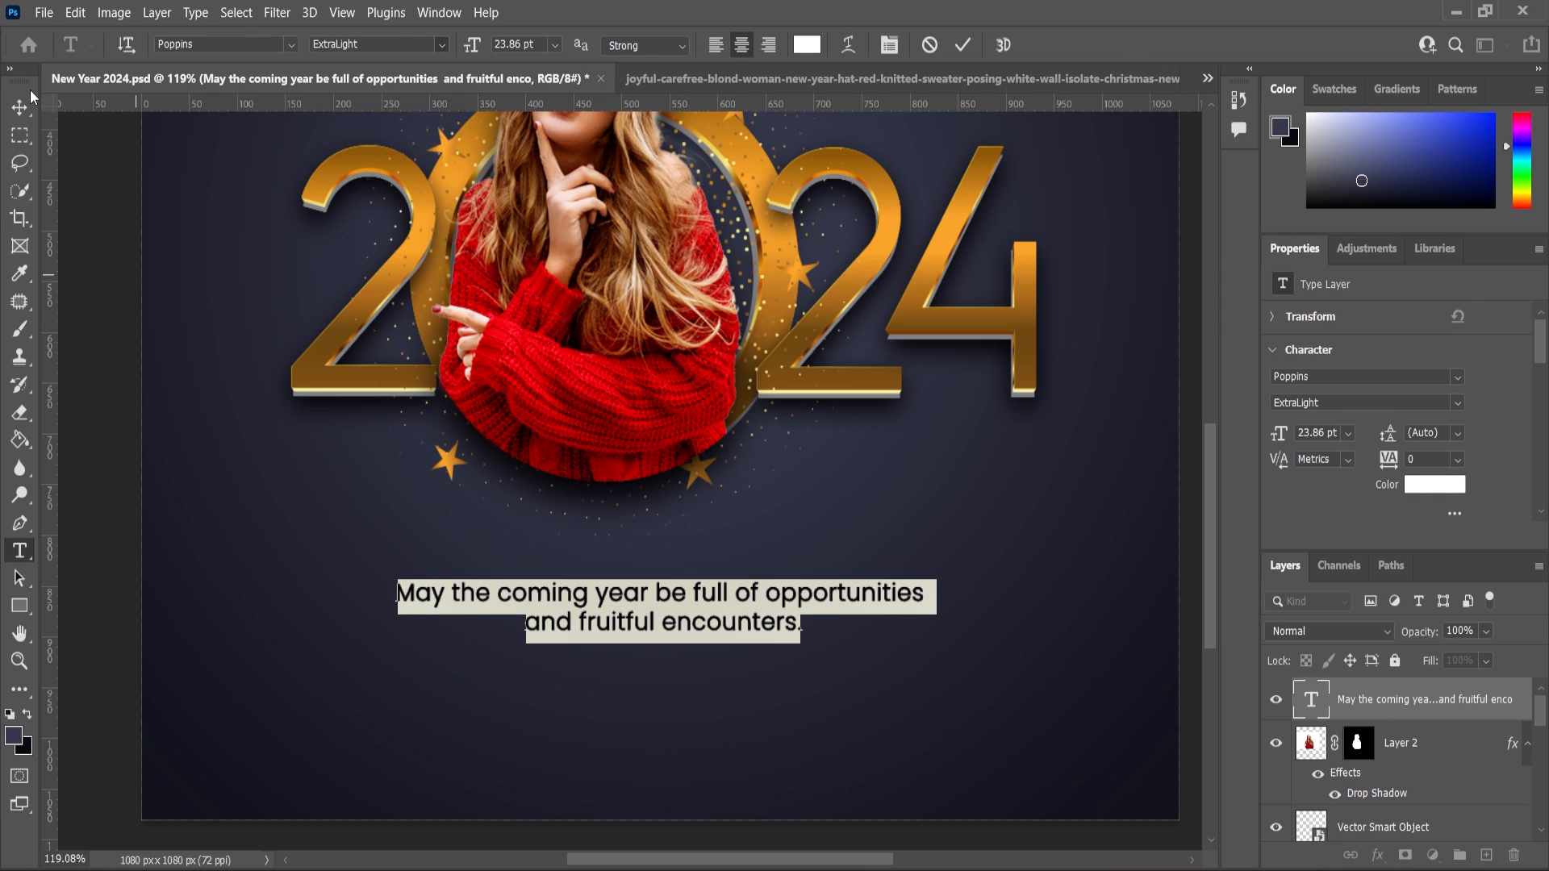
Scale the greeting text to about 28 pt and recentre it horizontally on the canvas.
click(20, 108)
scroll(717, 591, down, 4)
click(858, 589)
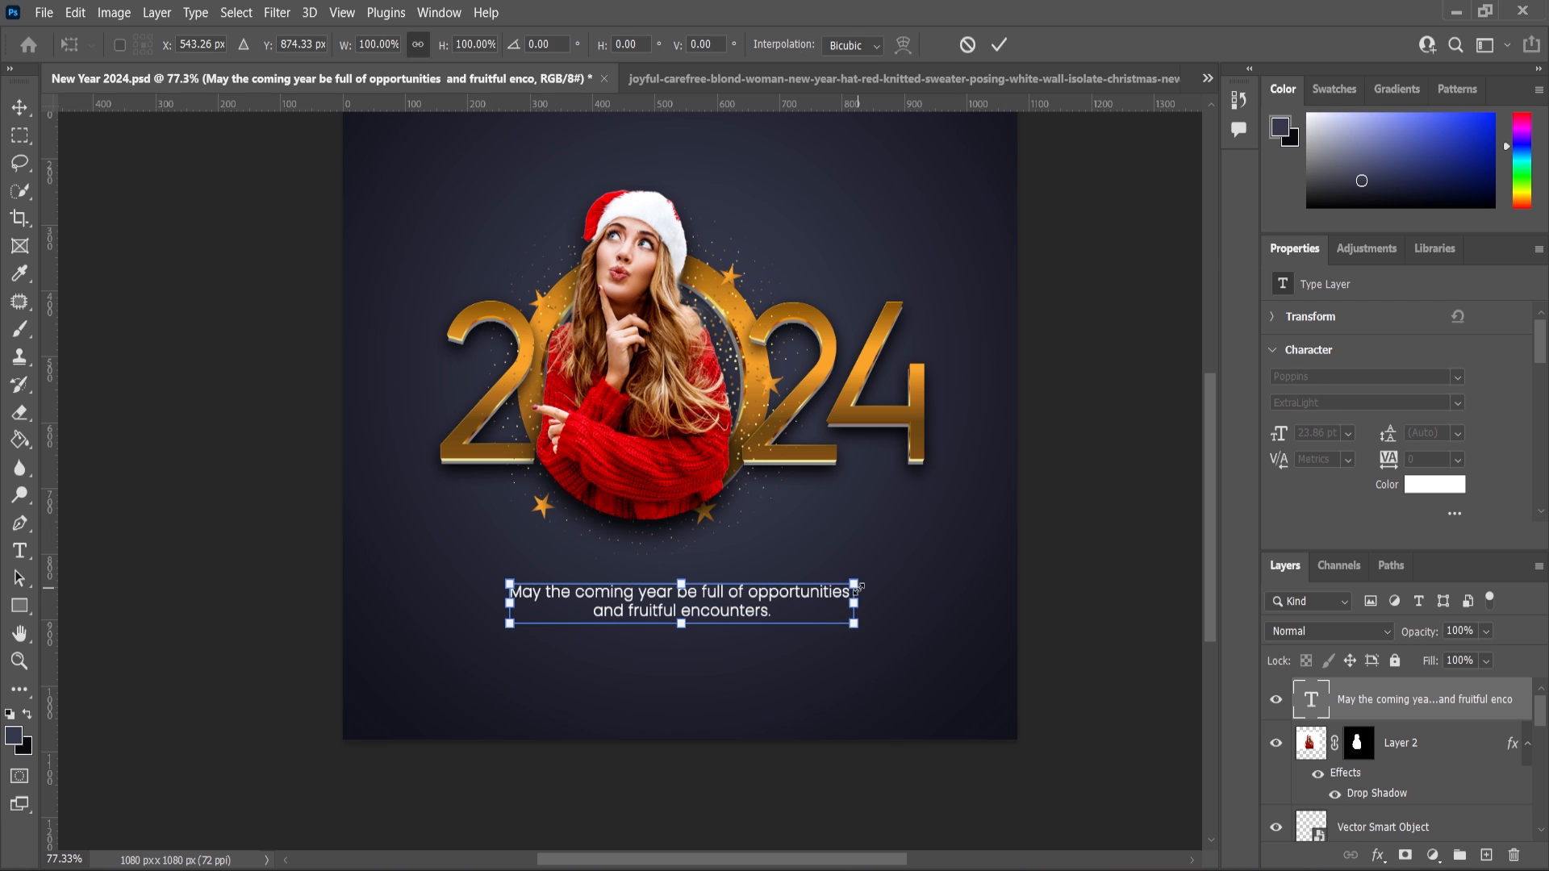
drag(861, 579, 884, 578)
key(Return)
key(ctrl+a)
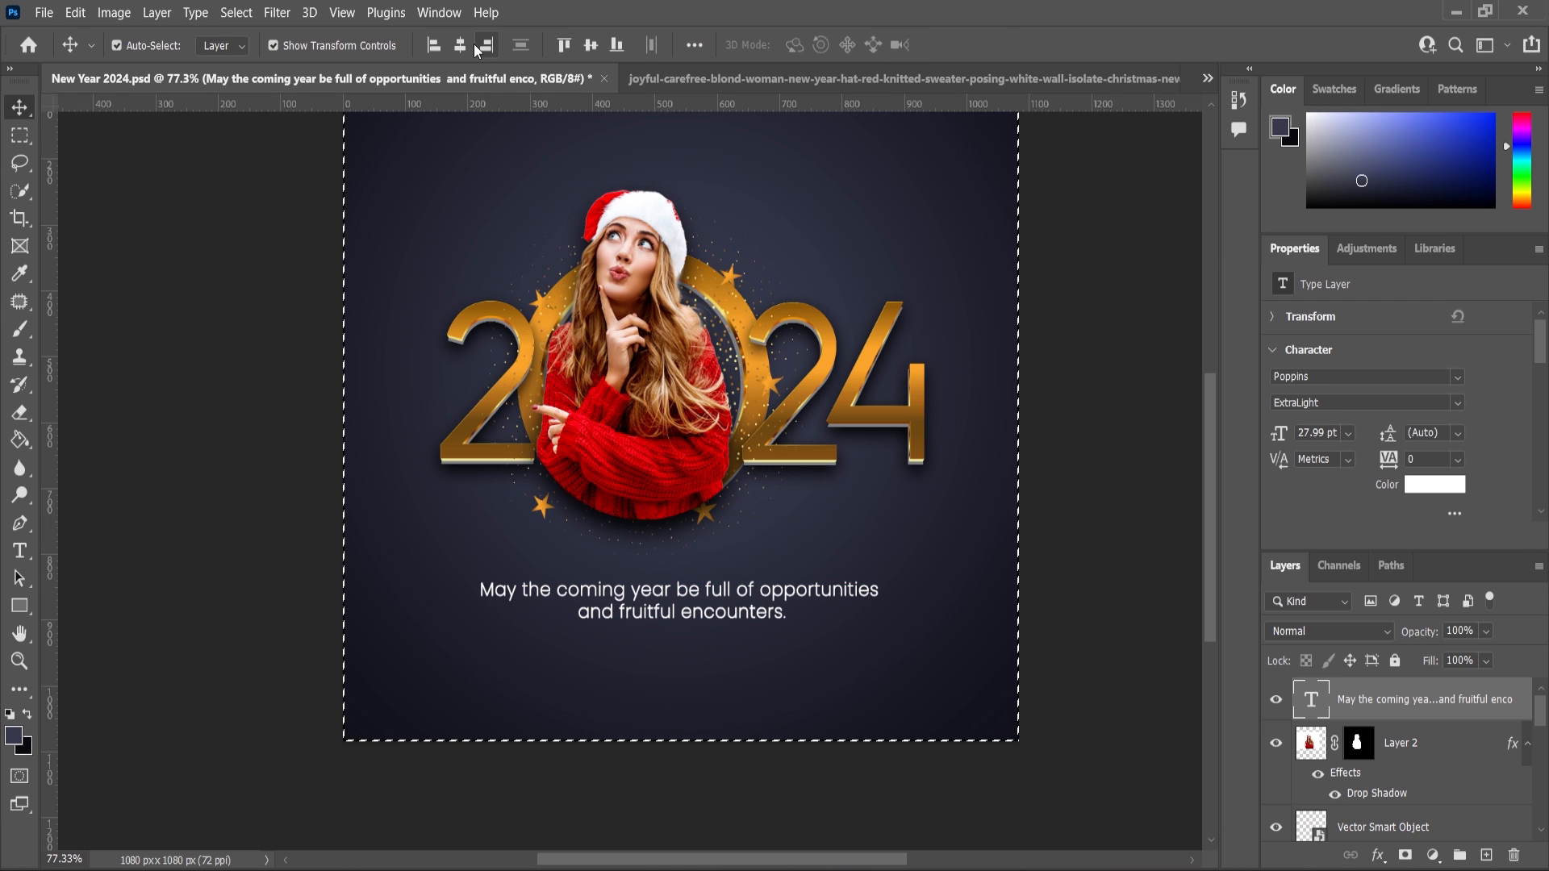
key(ctrl+d)
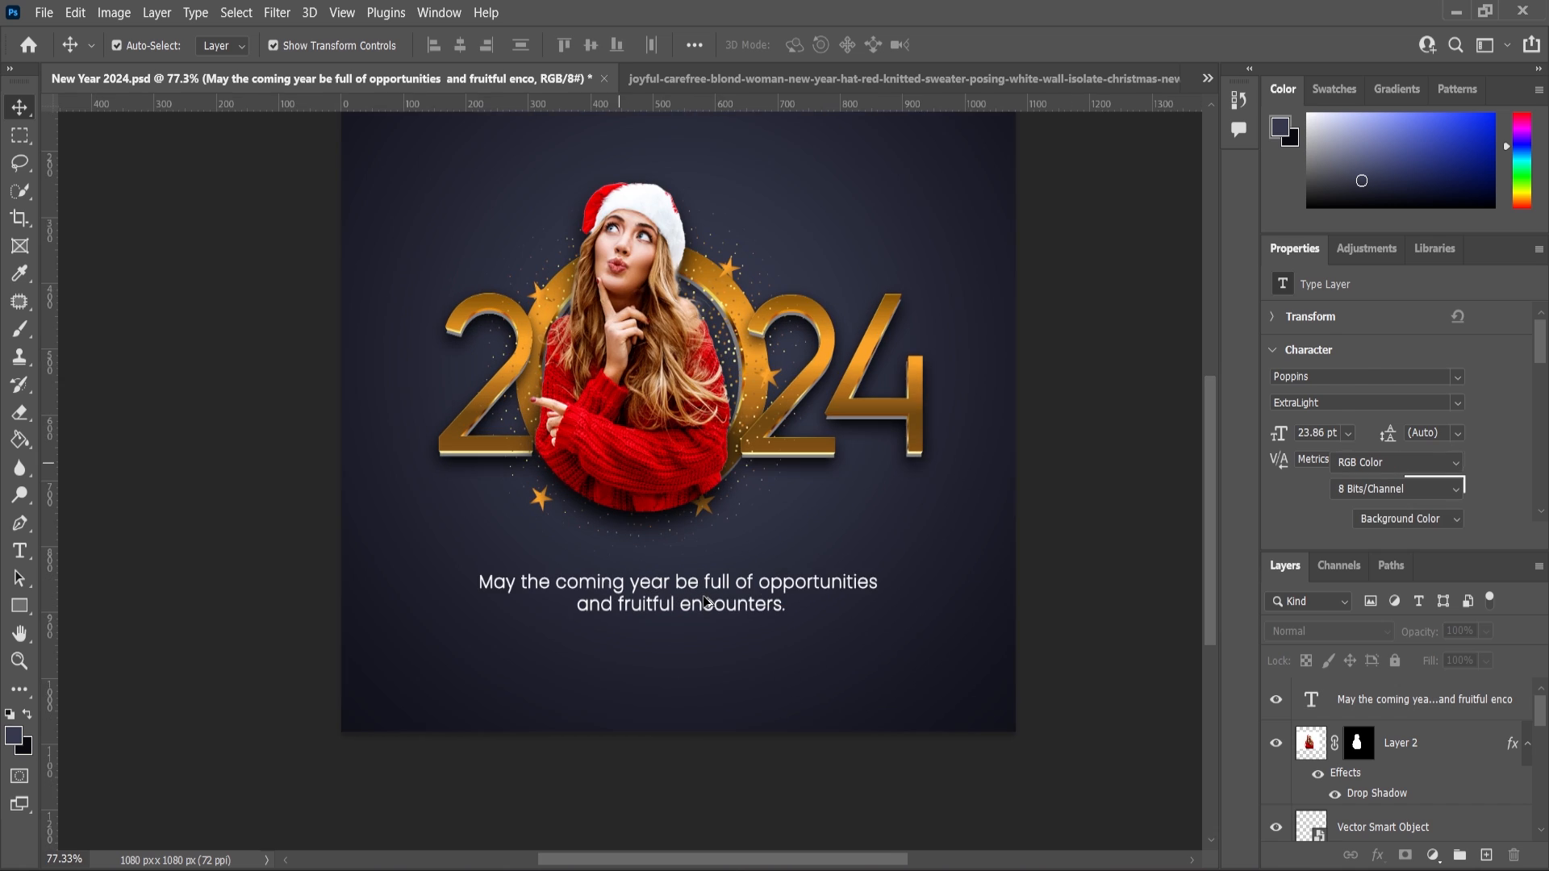
Nudge the greeting text down slightly.
scroll(703, 597, up, 2)
click(692, 600)
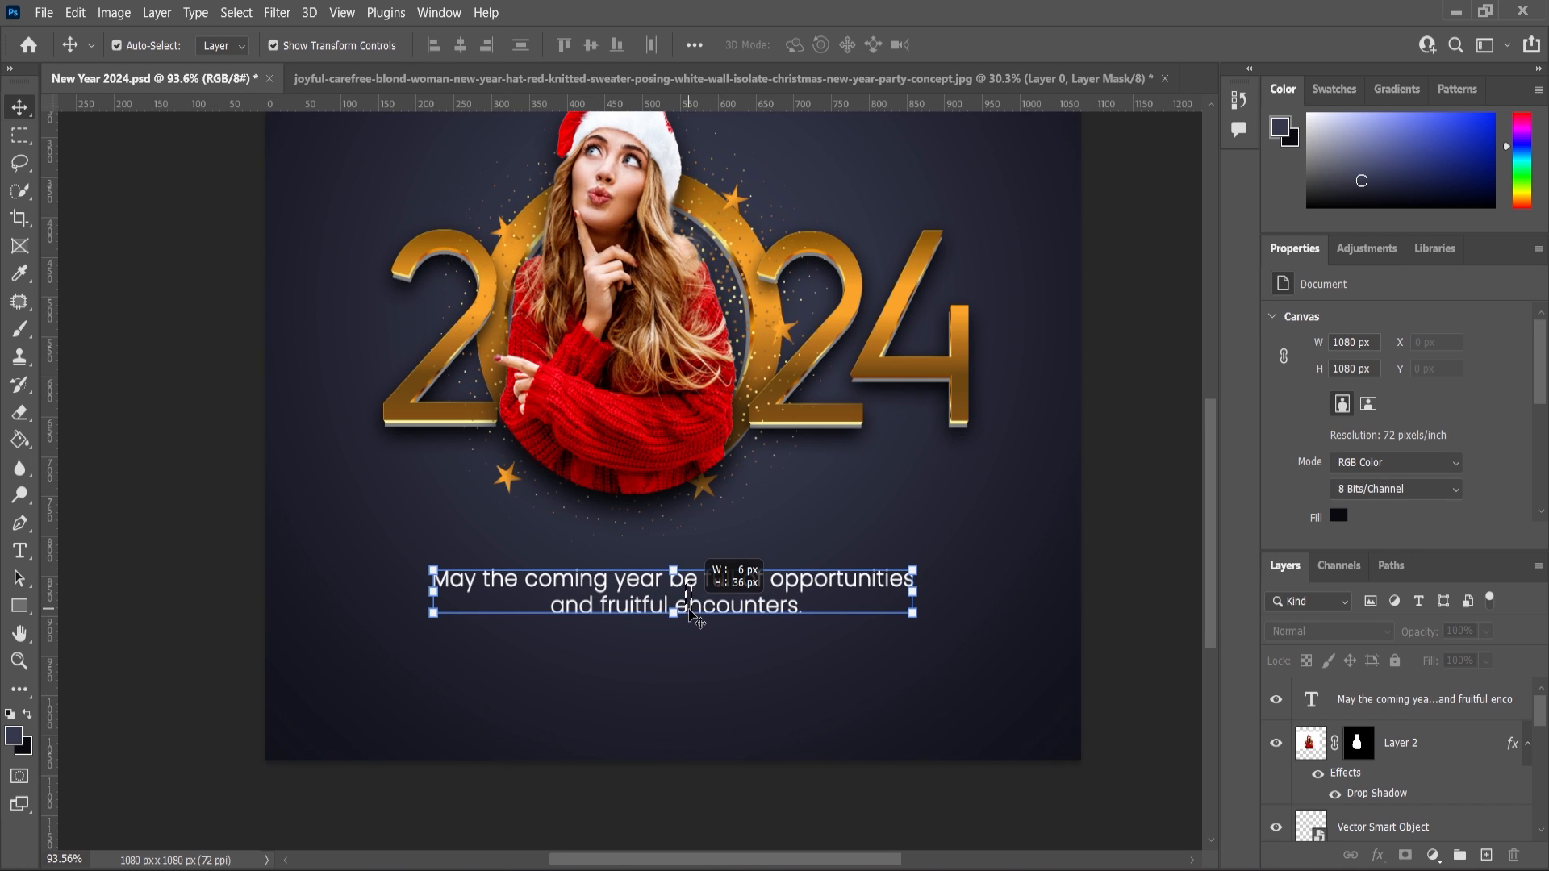
click(694, 618)
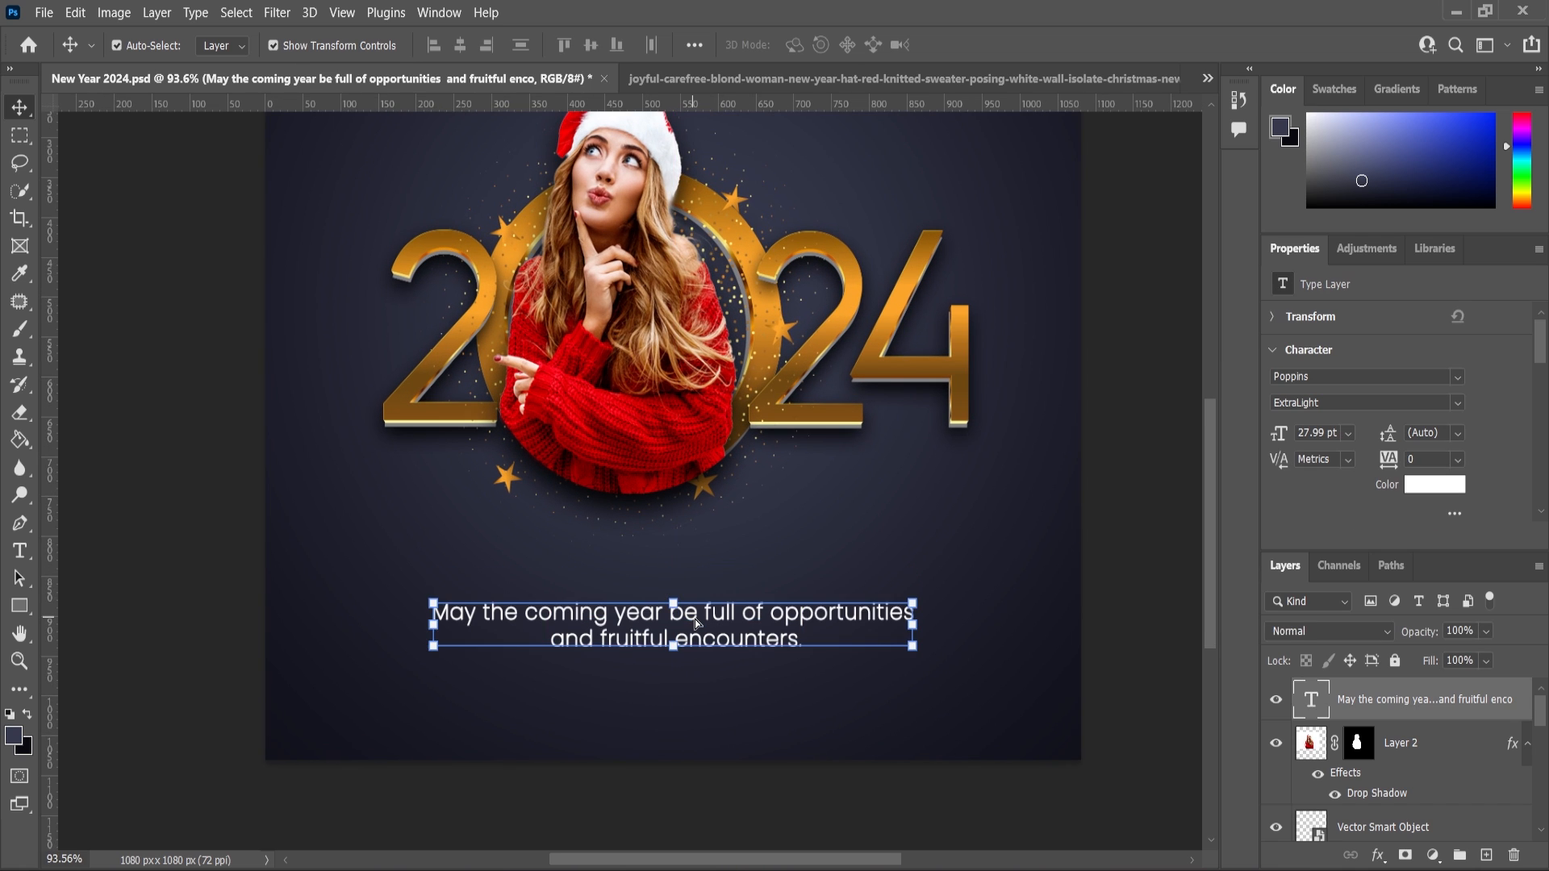
scroll(694, 618, down, 4)
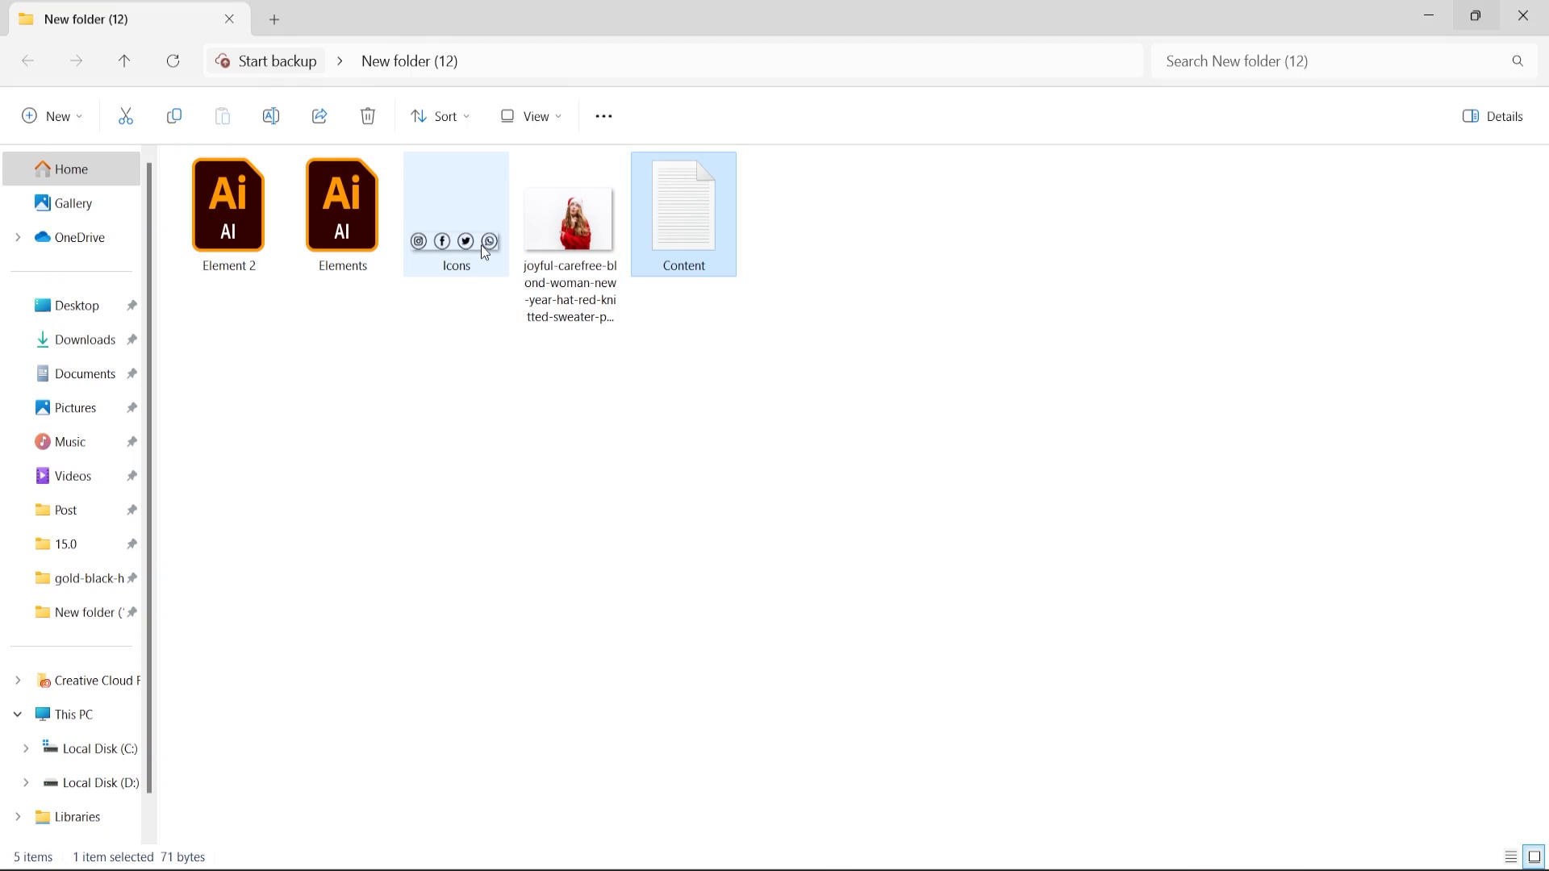
Place the Icons file near the canvas's lower-left corner, scaled to about 118%.
drag(456, 214, 537, 717)
drag(733, 411, 493, 704)
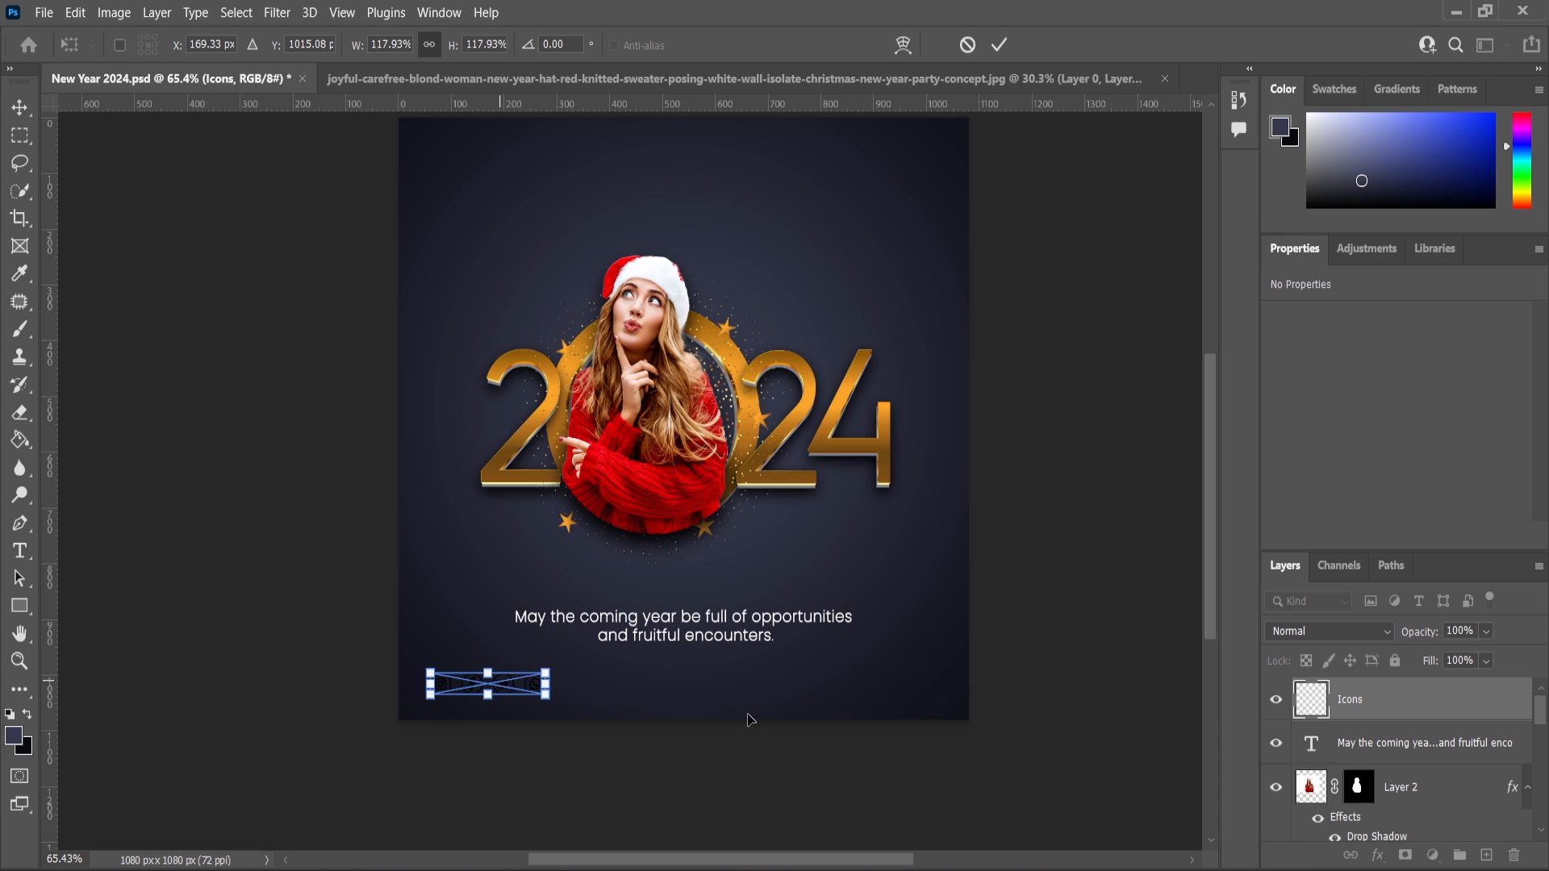
key(Return)
Add a white ffffff Color Overlay layer style to the Icons layer.
click(1378, 857)
click(1411, 778)
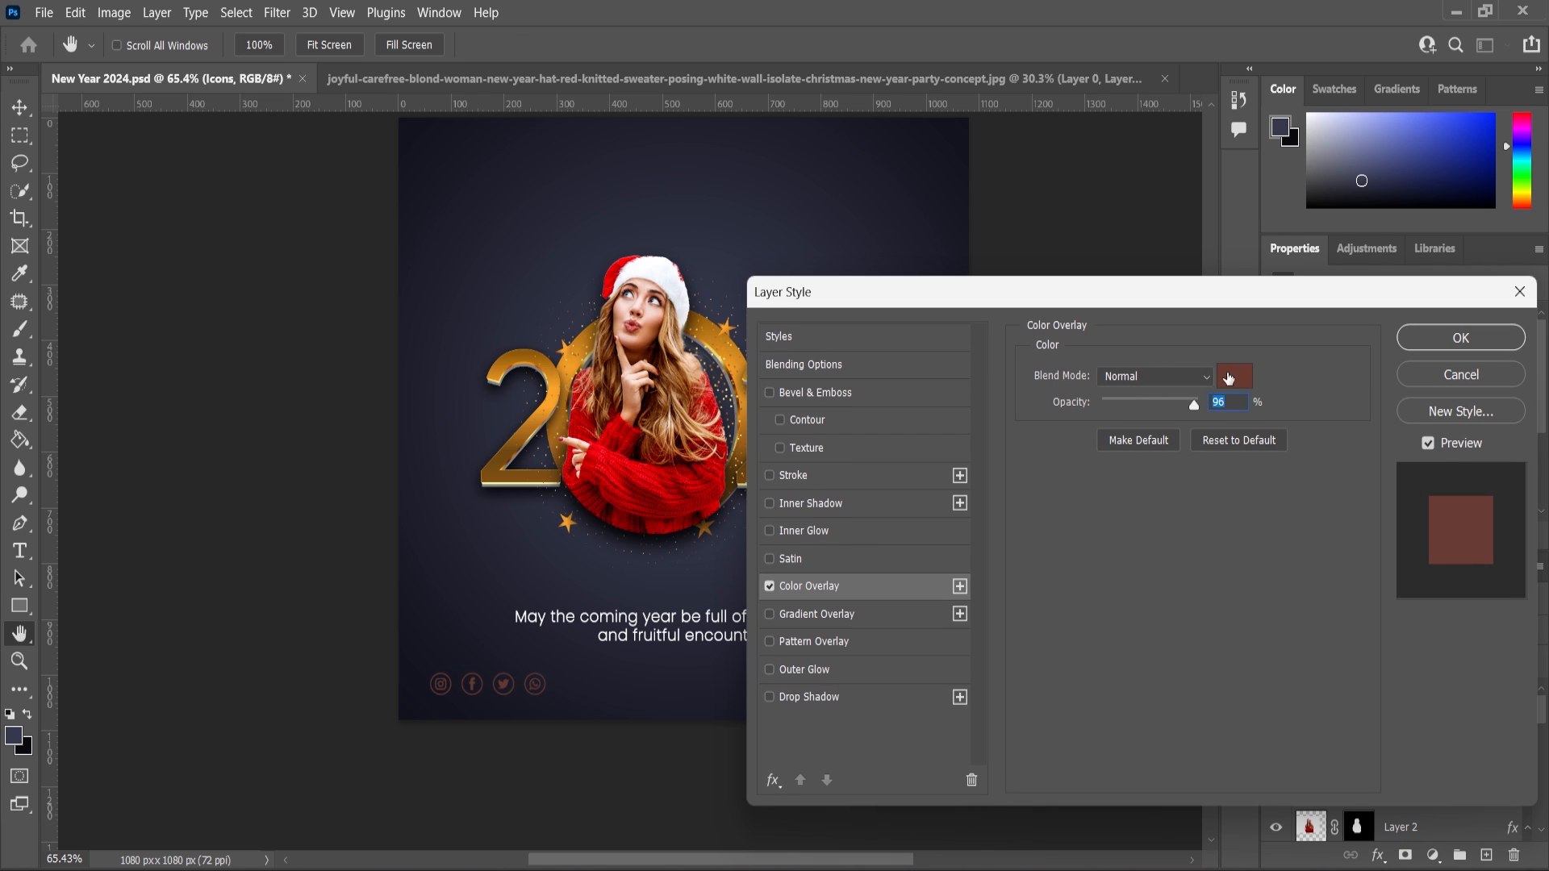
click(1235, 371)
text(ffffff)
click(966, 169)
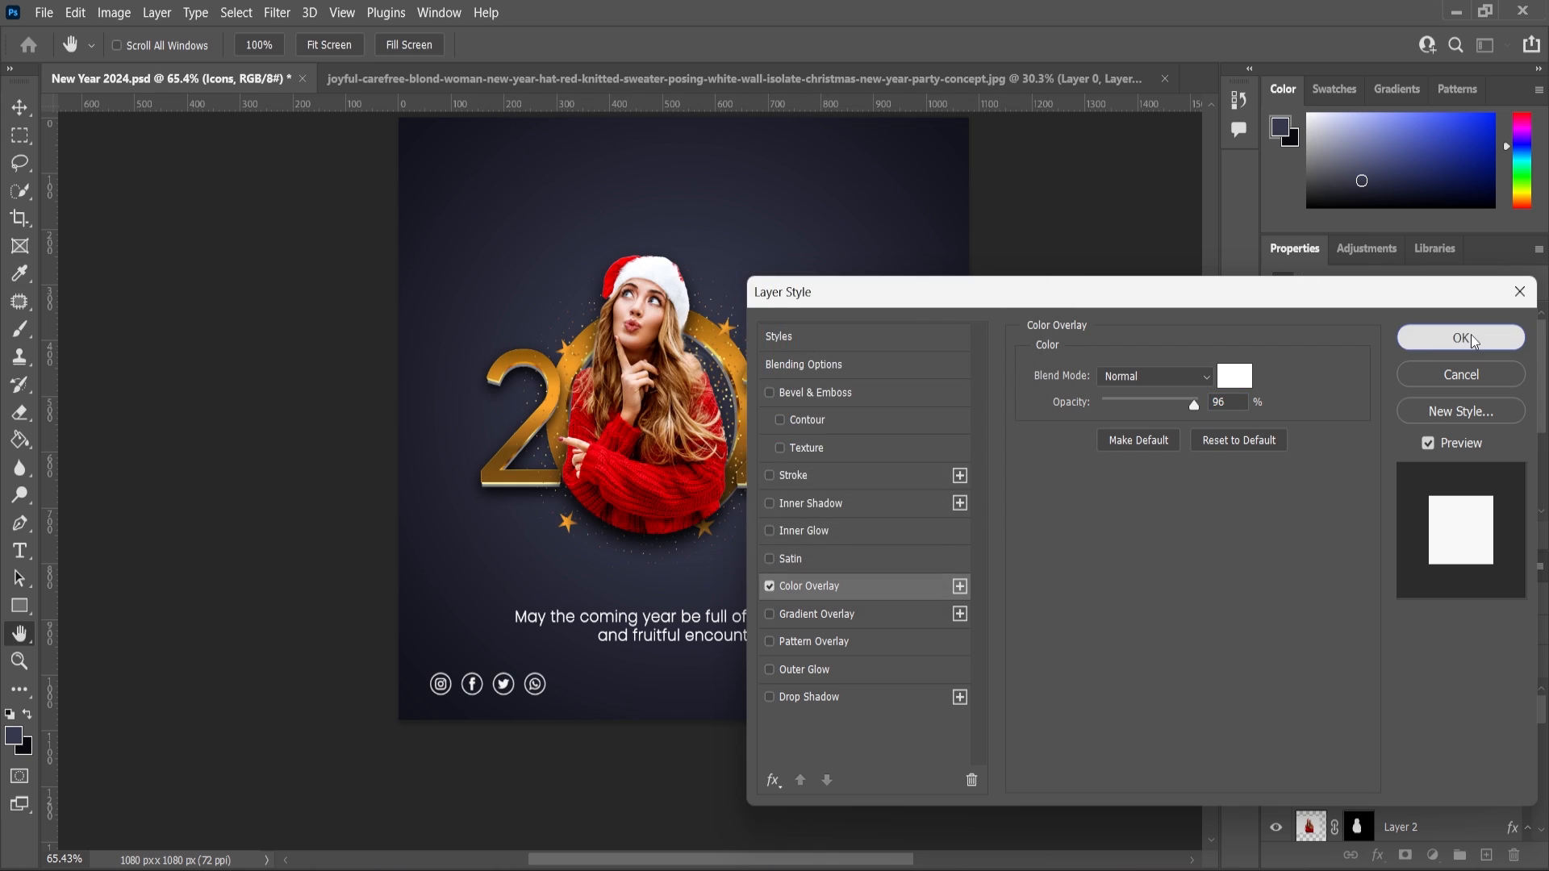
click(1461, 338)
Move the social icons closer to the canvas's lower-left corner.
scroll(448, 717, up, 5)
drag(683, 617, 492, 669)
key(Return)
scroll(359, 487, down, 3)
scroll(358, 488, down, 2)
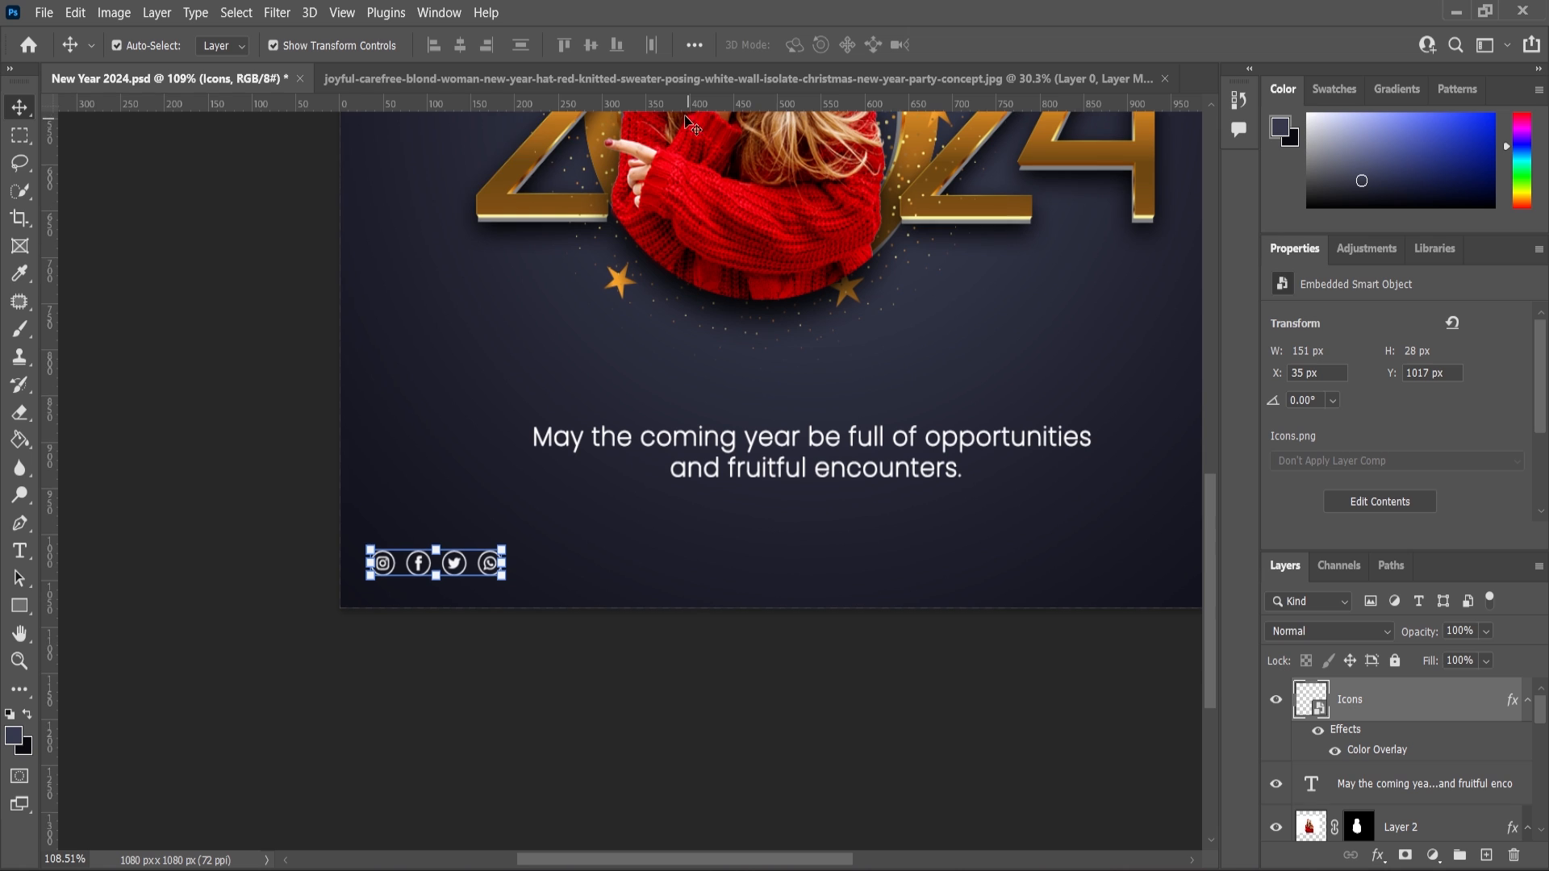
Add a horizontal guide aligned with the row of social icons.
drag(693, 104, 637, 576)
scroll(425, 556, down, 4)
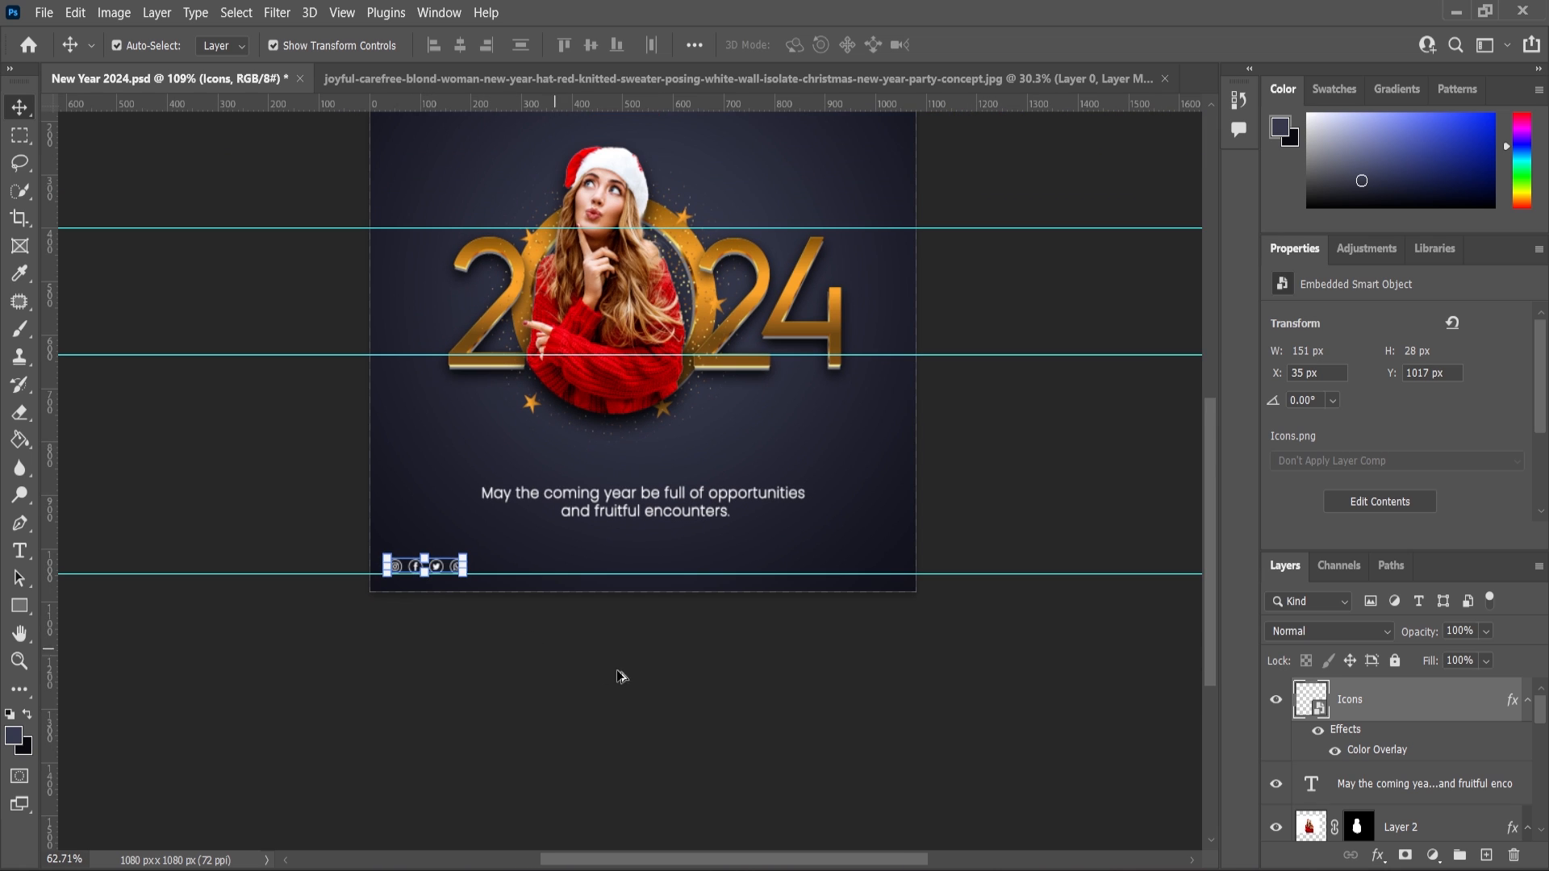
click(622, 675)
Duplicate the greeting text layer.
scroll(718, 545, up, 2)
click(687, 507)
click(1363, 779)
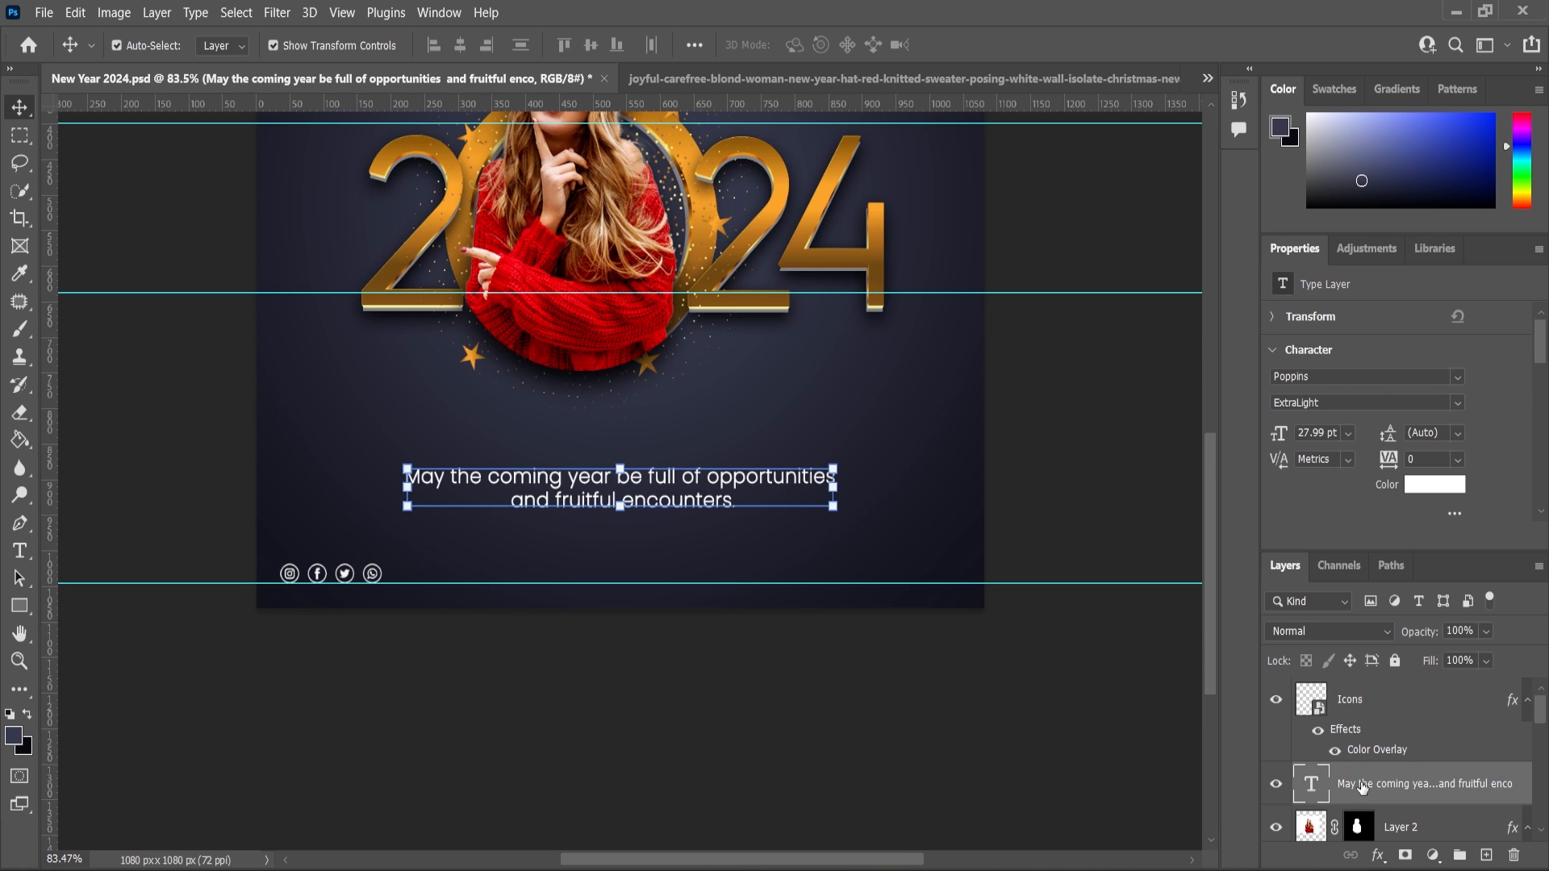
key(ctrl+j)
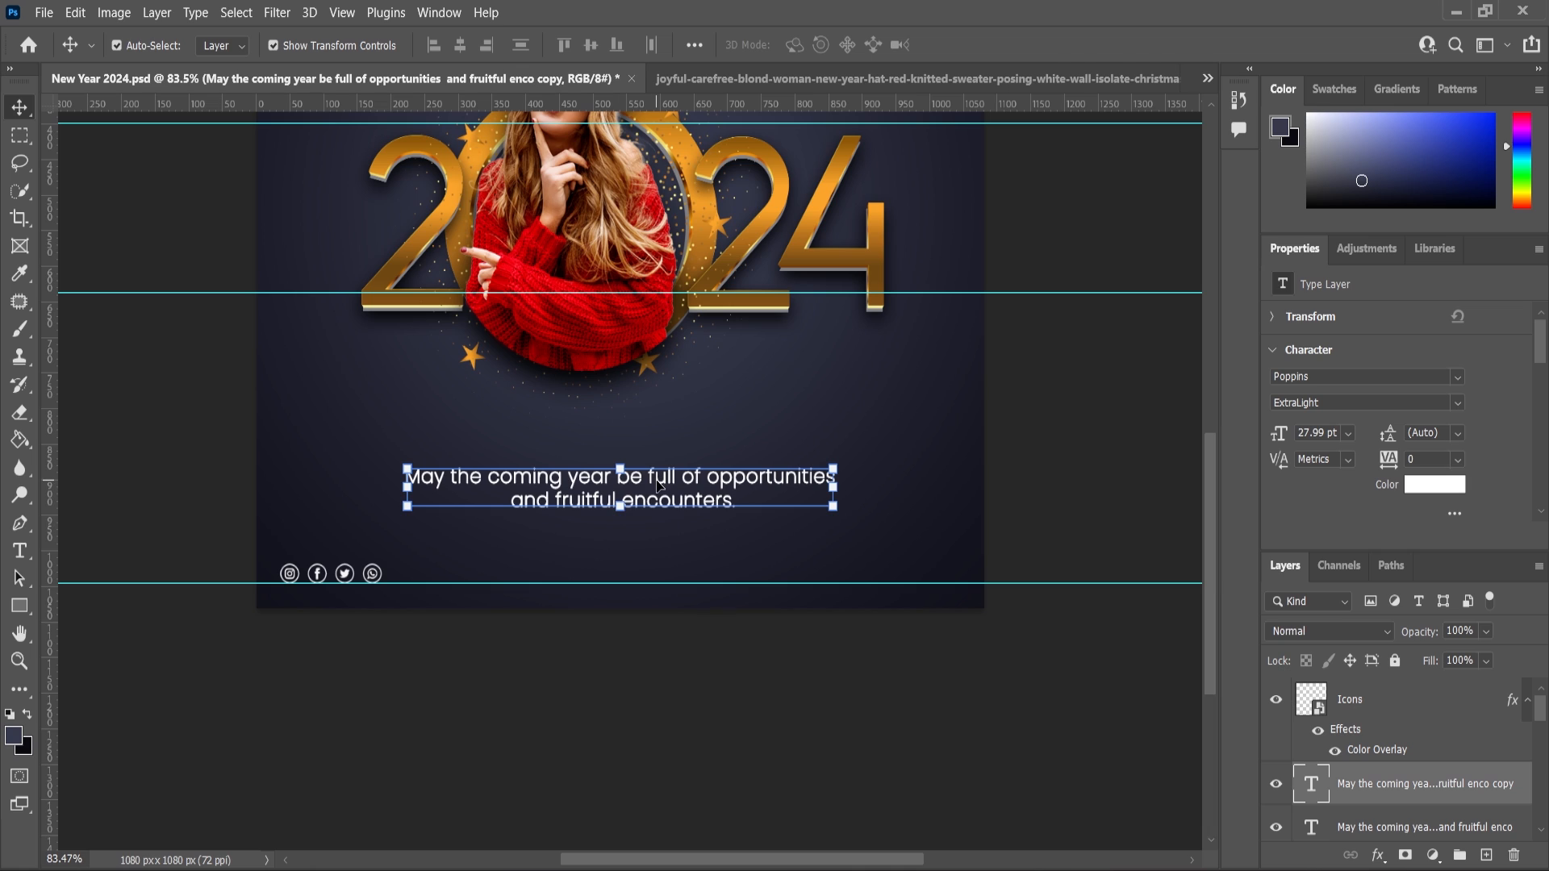
Move the text copy to the lower-right and replace its text with "Design By Neet Creationz".
drag(657, 483, 797, 562)
double_click(796, 563)
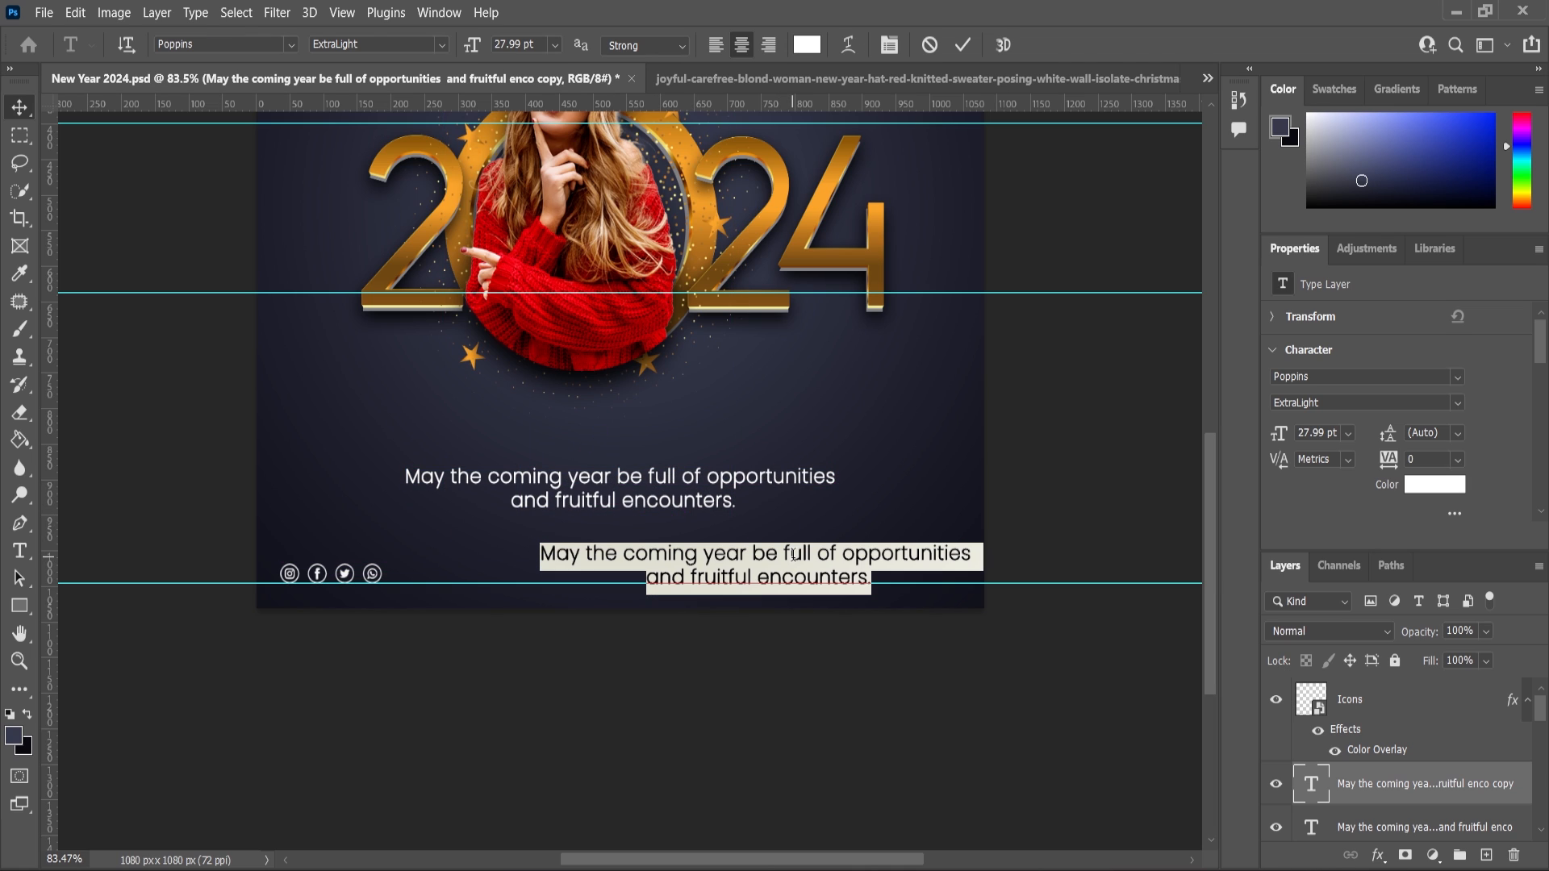
text(Design)
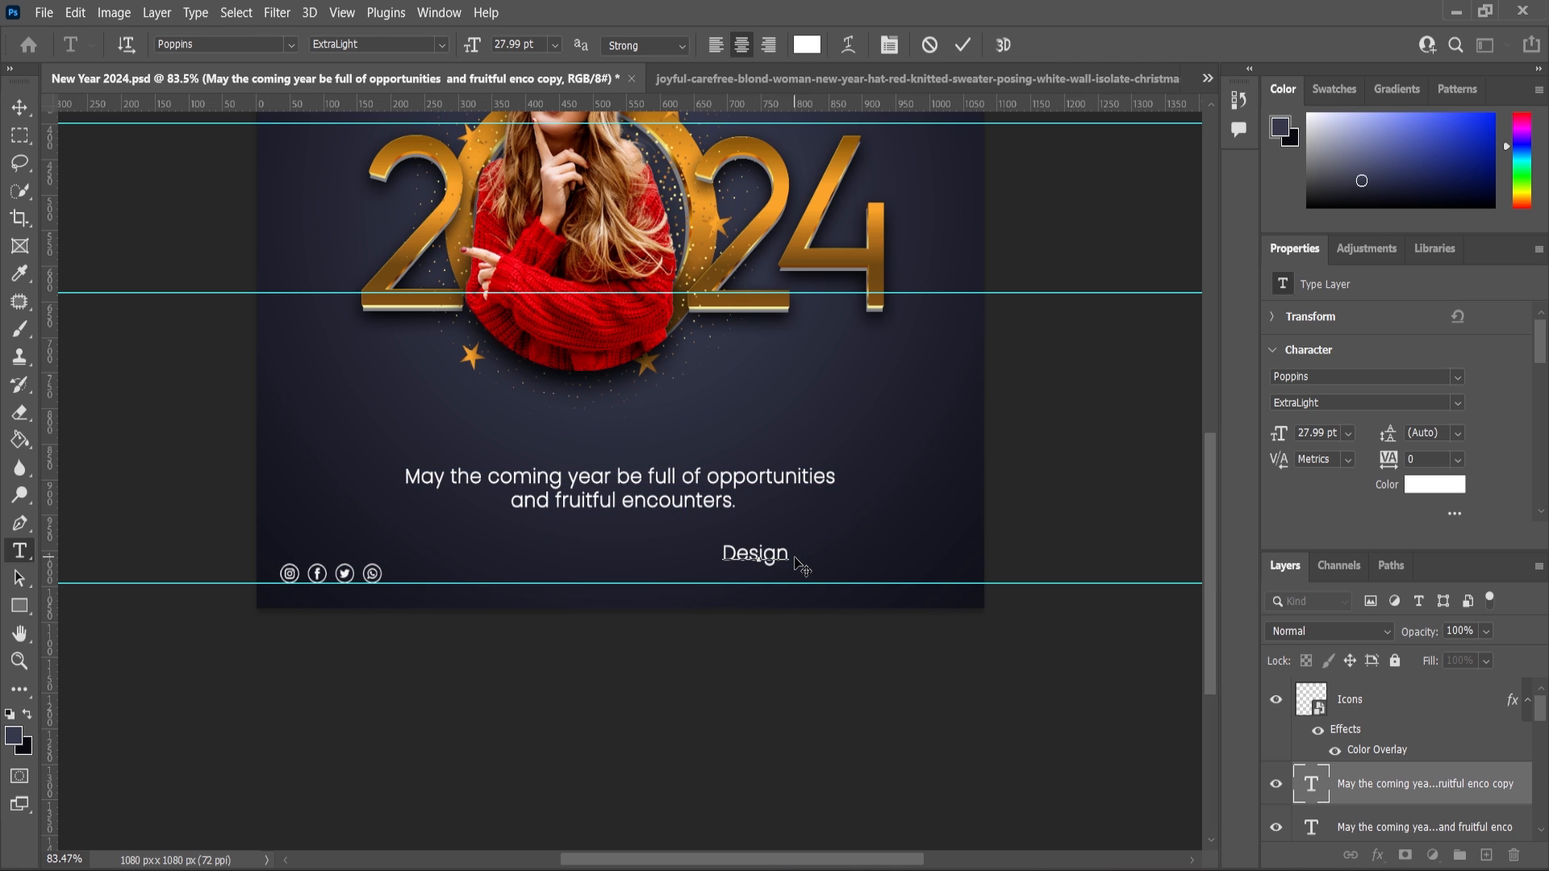
text( By Neet)
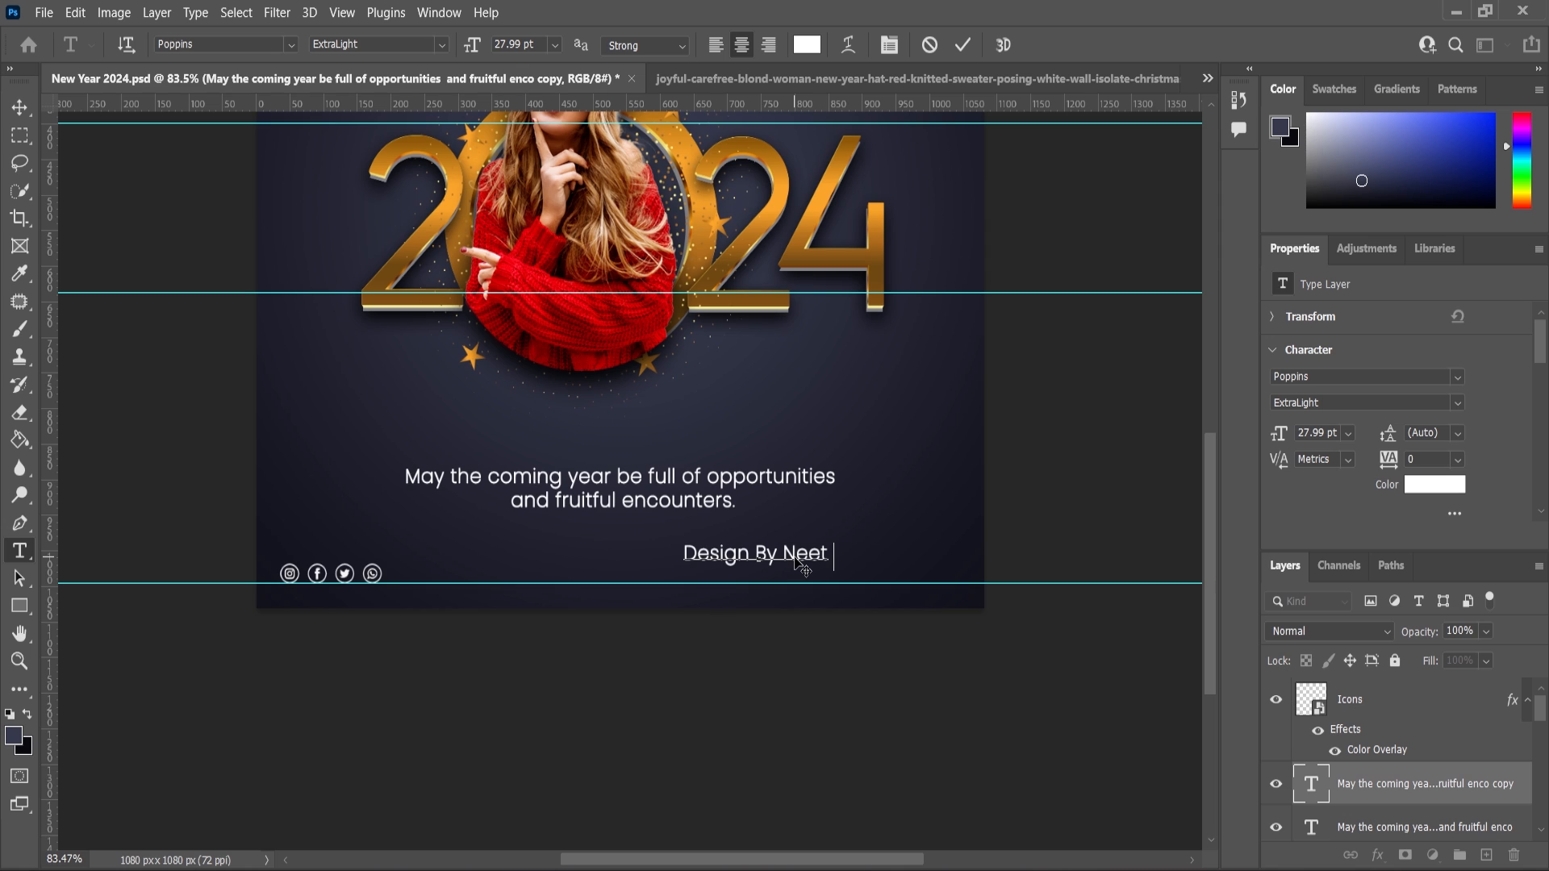
text( Creationz)
Scale the credit text down to about 74% and align it with the guide near the right edge.
key(ctrl+a)
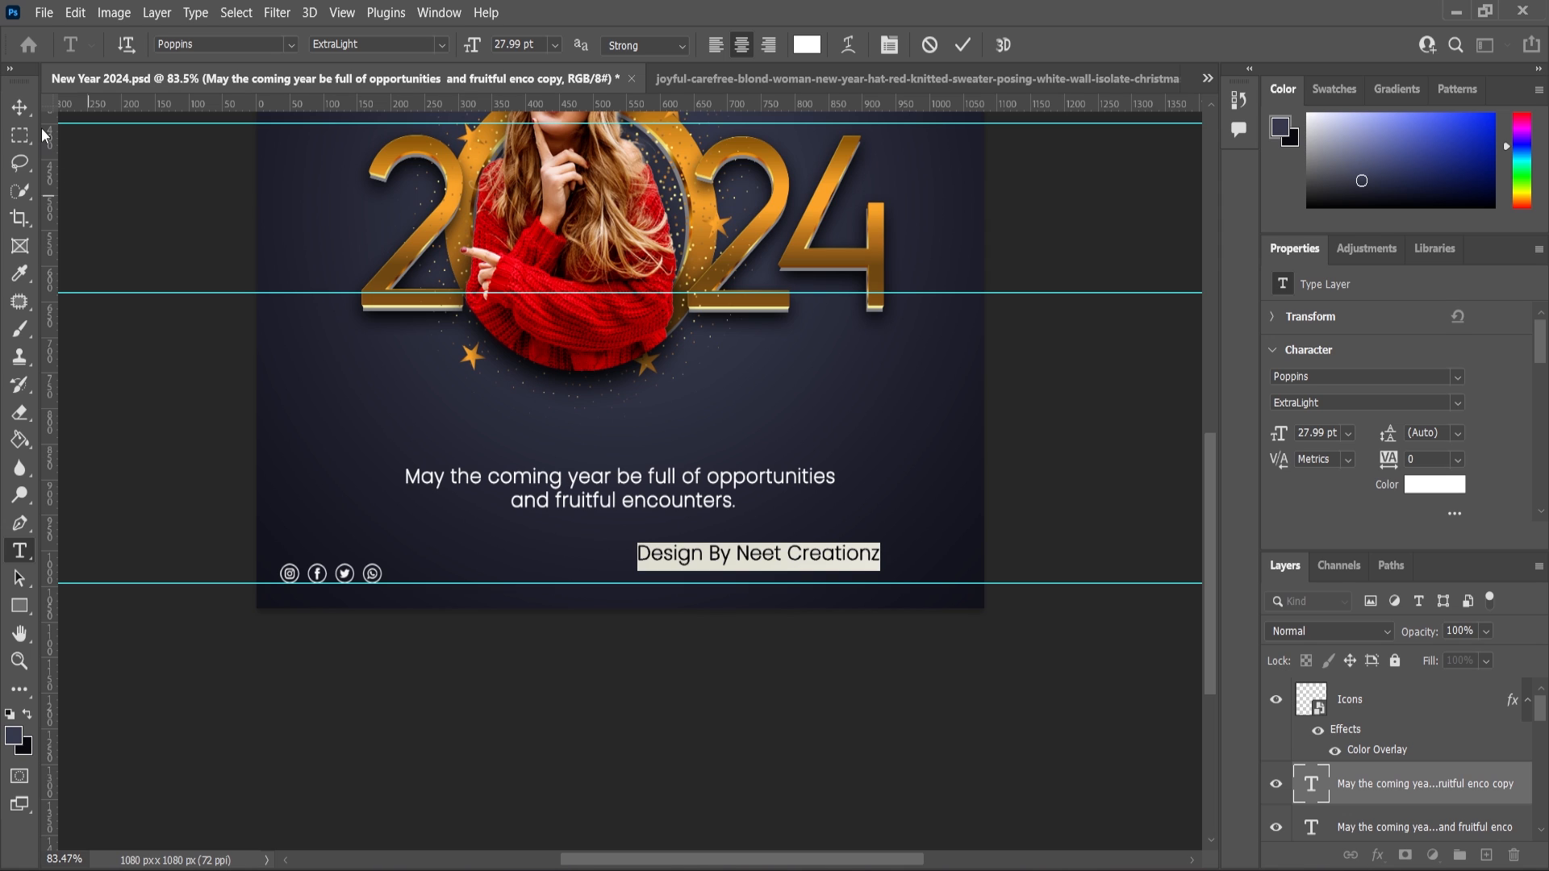
click(23, 117)
scroll(831, 520, up, 2)
drag(901, 551, 993, 602)
scroll(1010, 598, up, 5)
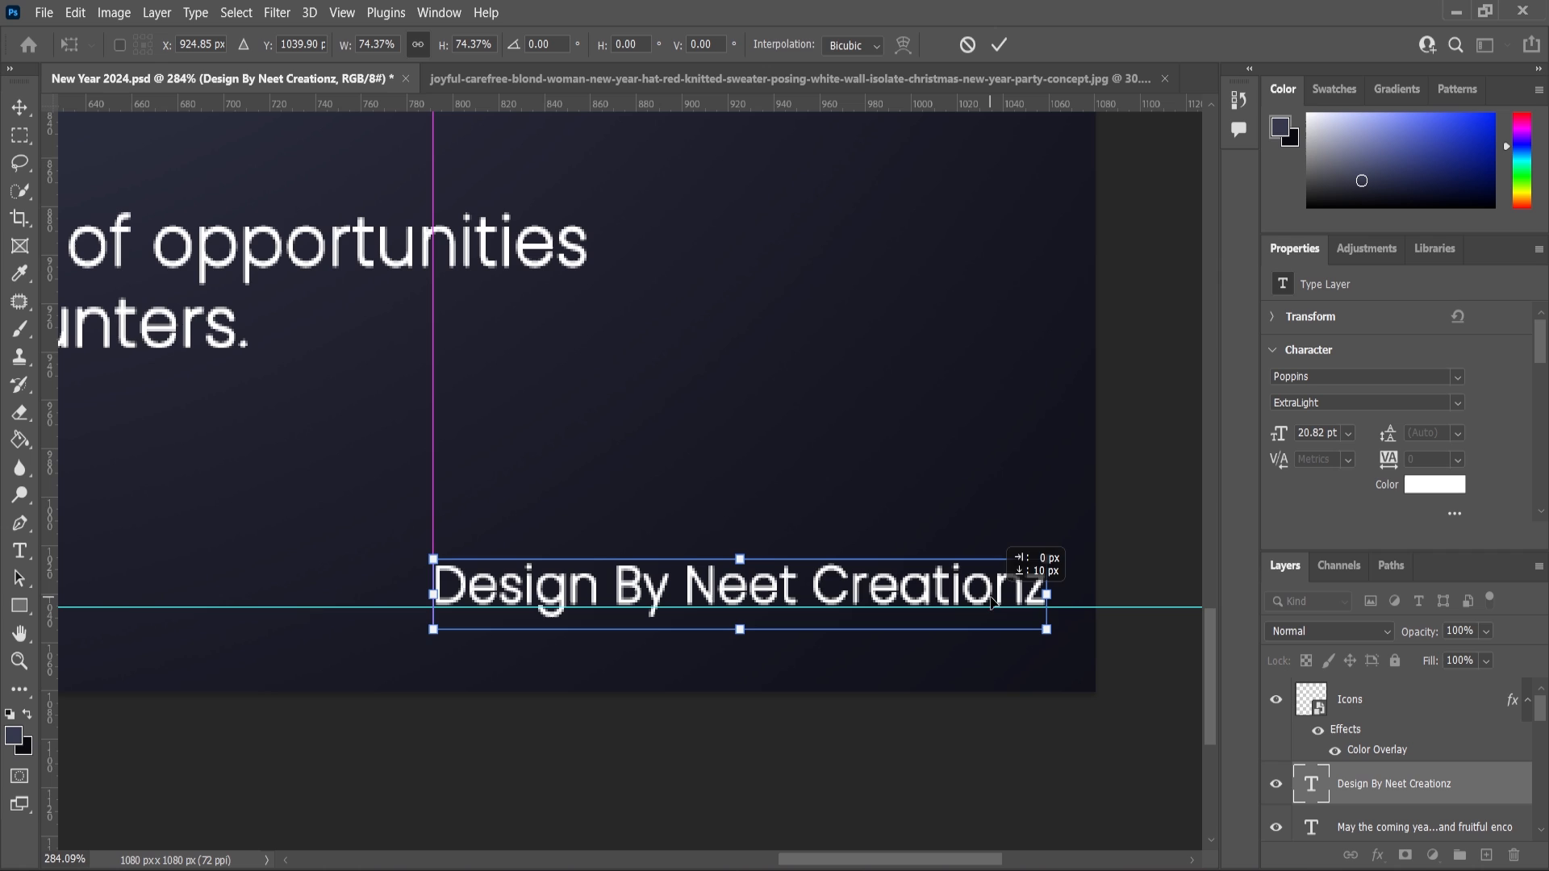
key(Return)
Fit the canvas on screen and hide the guides.
click(18, 660)
click(606, 44)
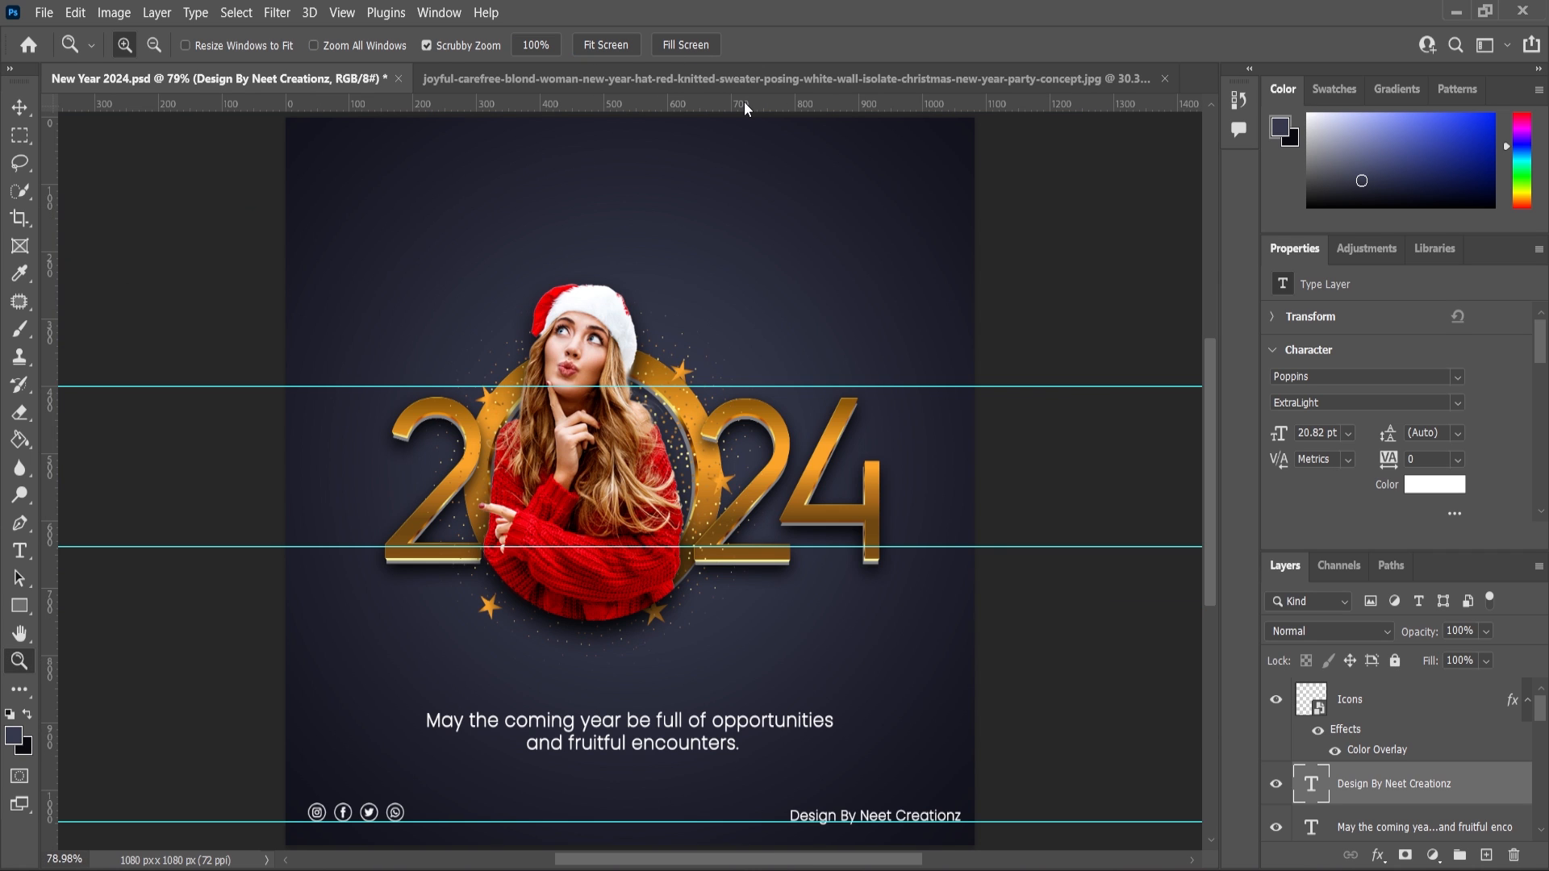
key(ctrl+semicolon)
key(ctrl+semicolon)
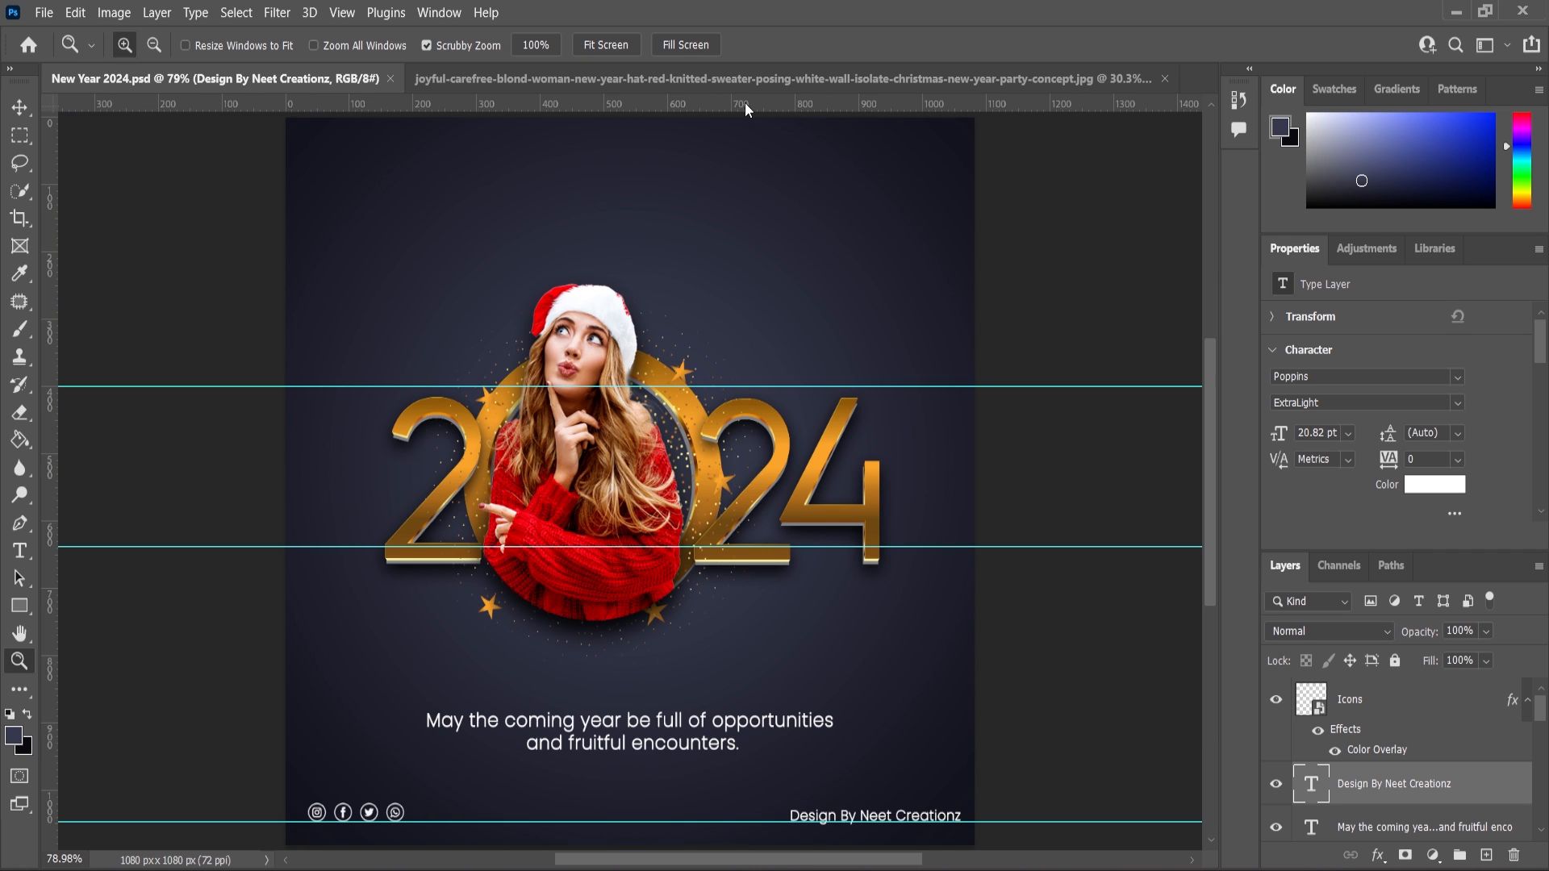
key(ctrl+semicolon)
scroll(746, 104, down, 2)
scroll(699, 681, up, 2)
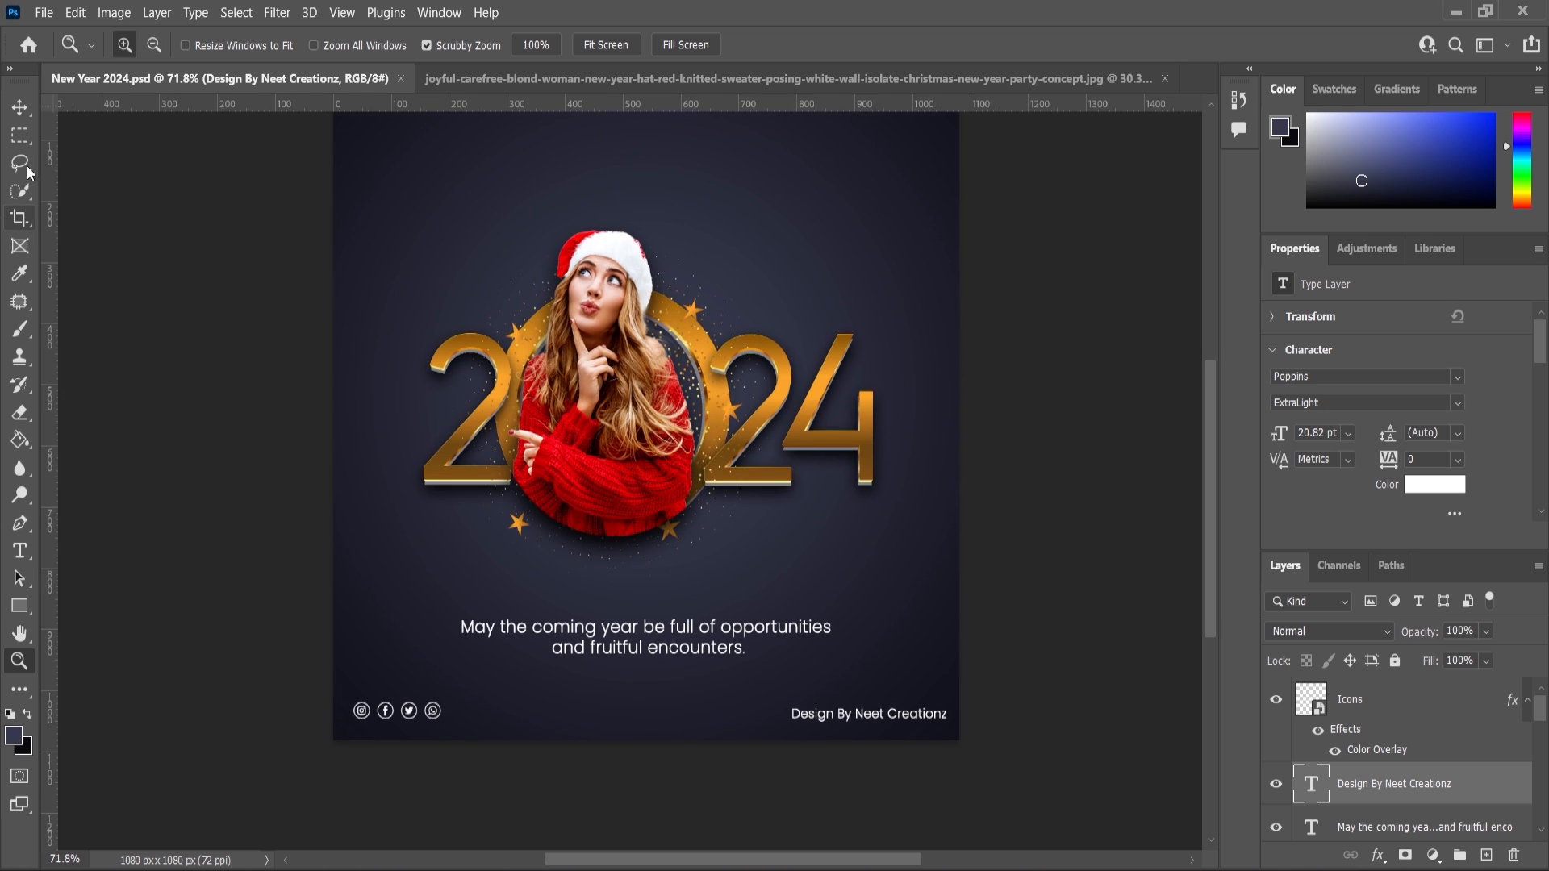
Nudge the greeting text up slightly.
click(19, 108)
scroll(554, 626, up, 2)
click(642, 632)
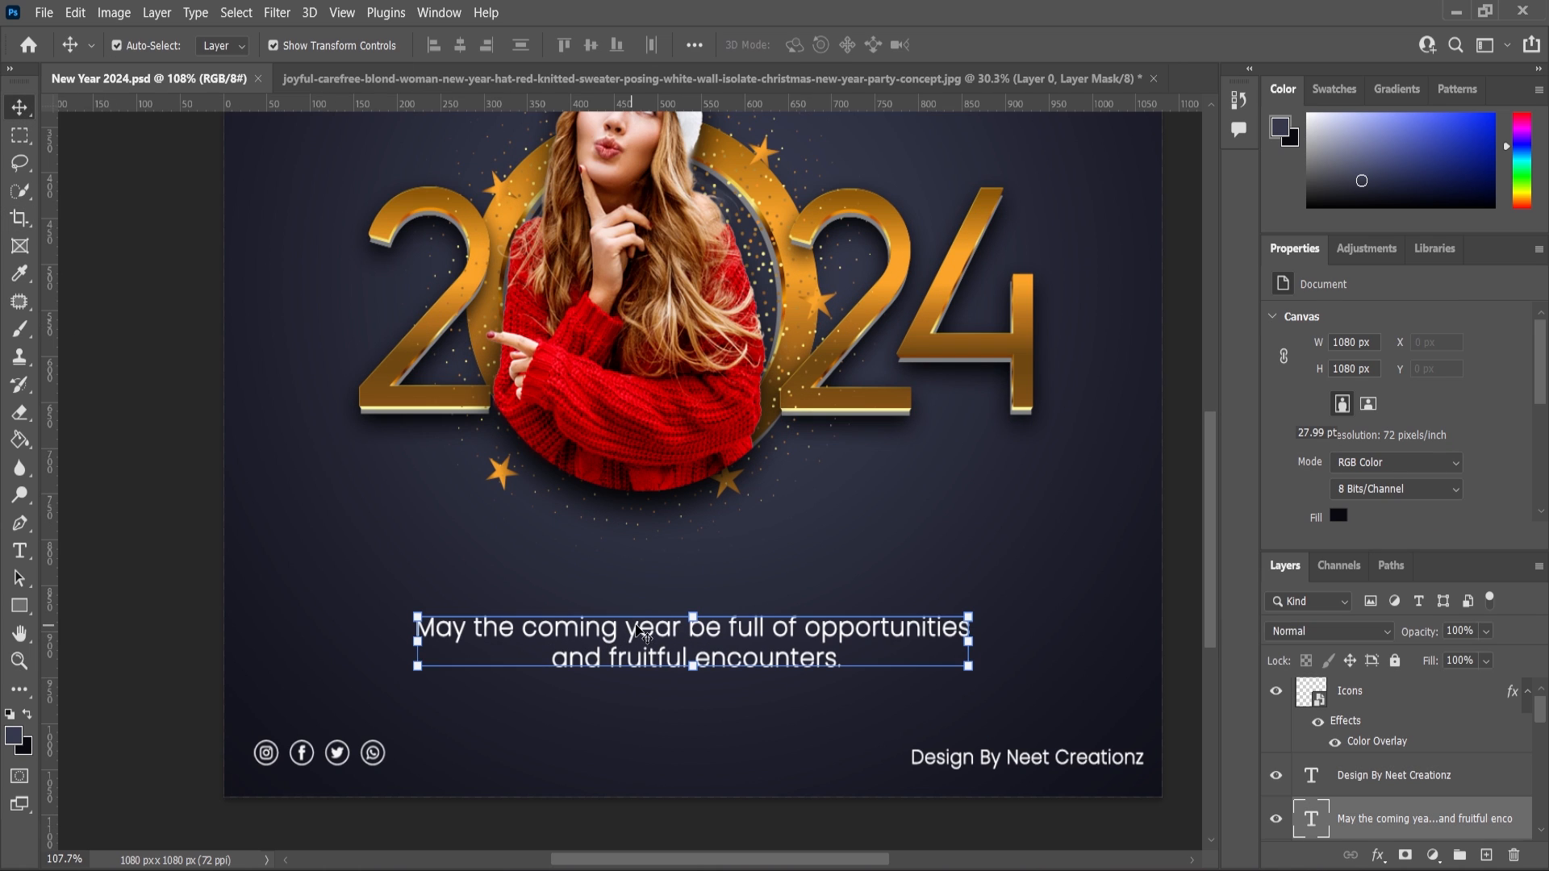
drag(637, 618, 638, 607)
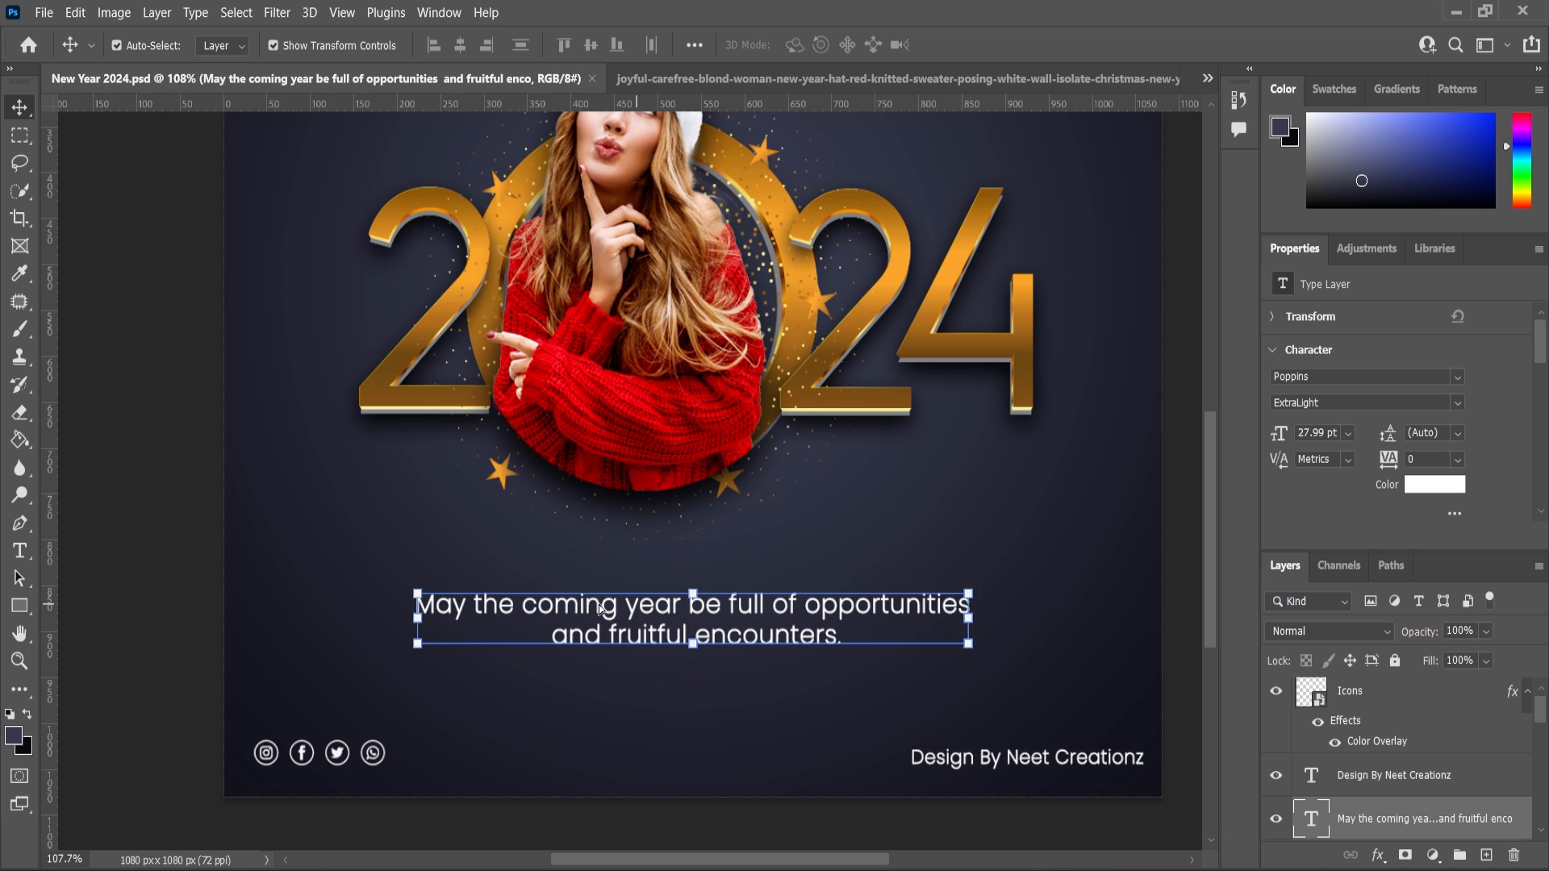
Select the 2024 title and the woman together and scale them up to about 111%, repositioning slightly.
click(158, 617)
scroll(693, 541, down, 3)
scroll(706, 522, down, 1)
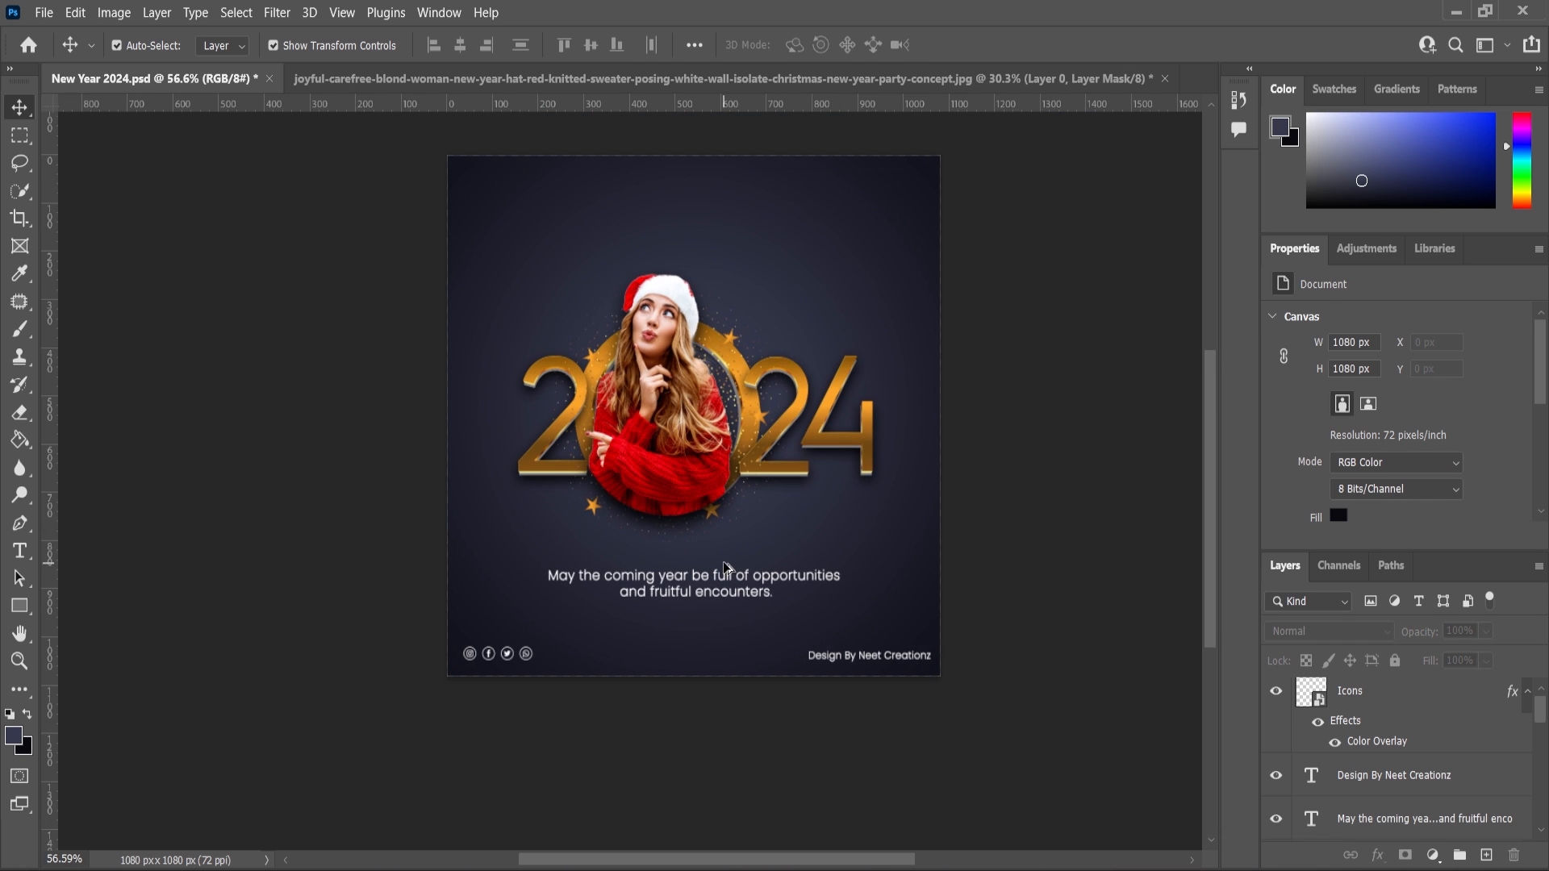
scroll(728, 566, up, 1)
scroll(728, 567, down, 1)
drag(349, 251, 903, 474)
key(ctrl+t)
drag(871, 229, 897, 212)
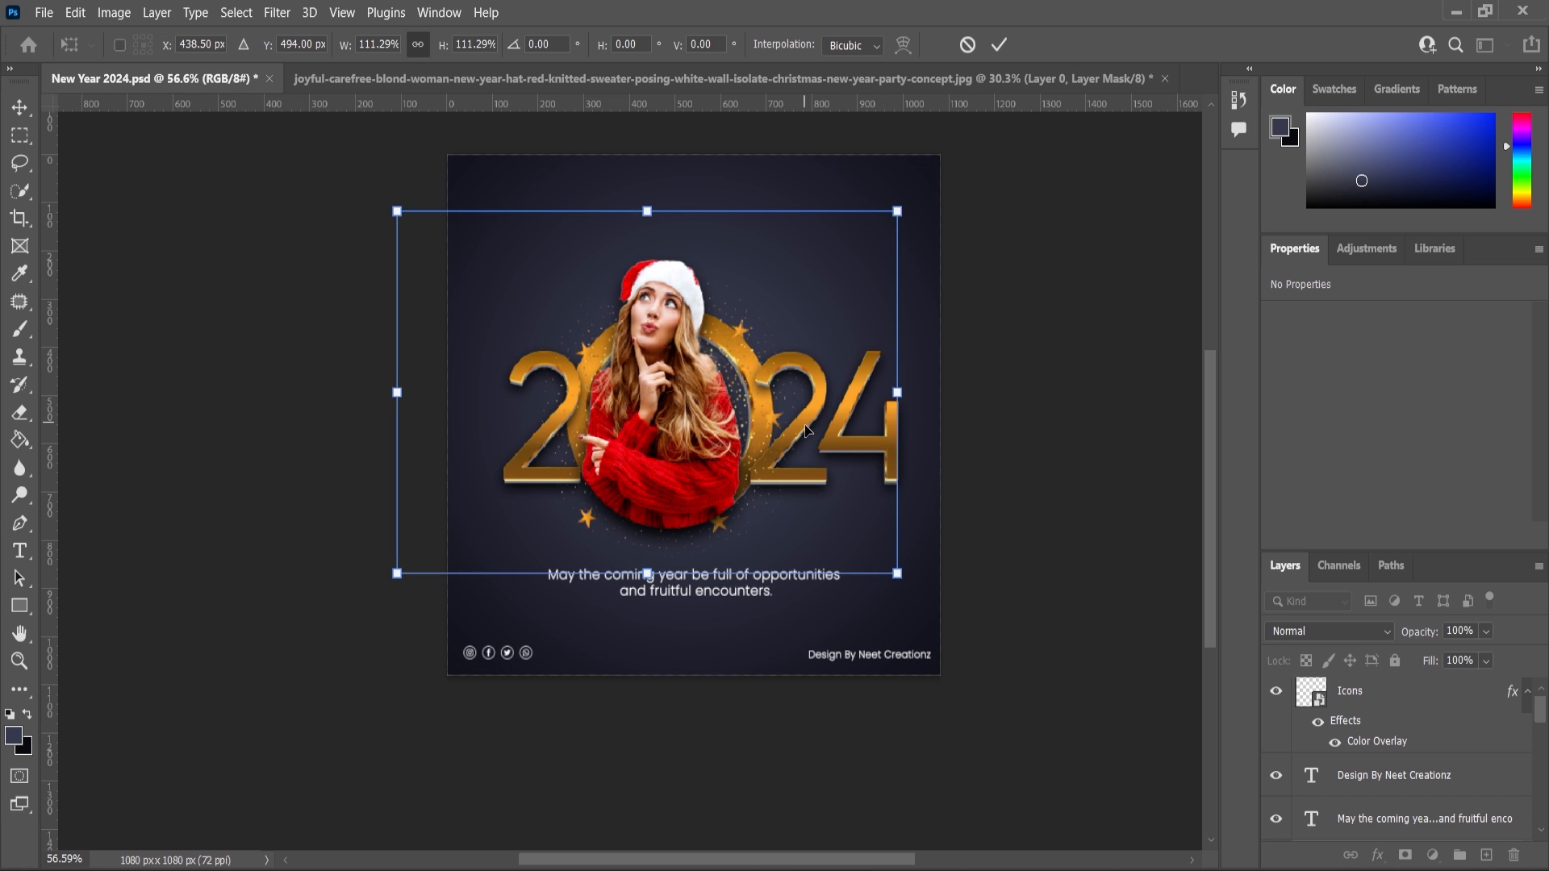
drag(806, 430, 808, 426)
click(19, 108)
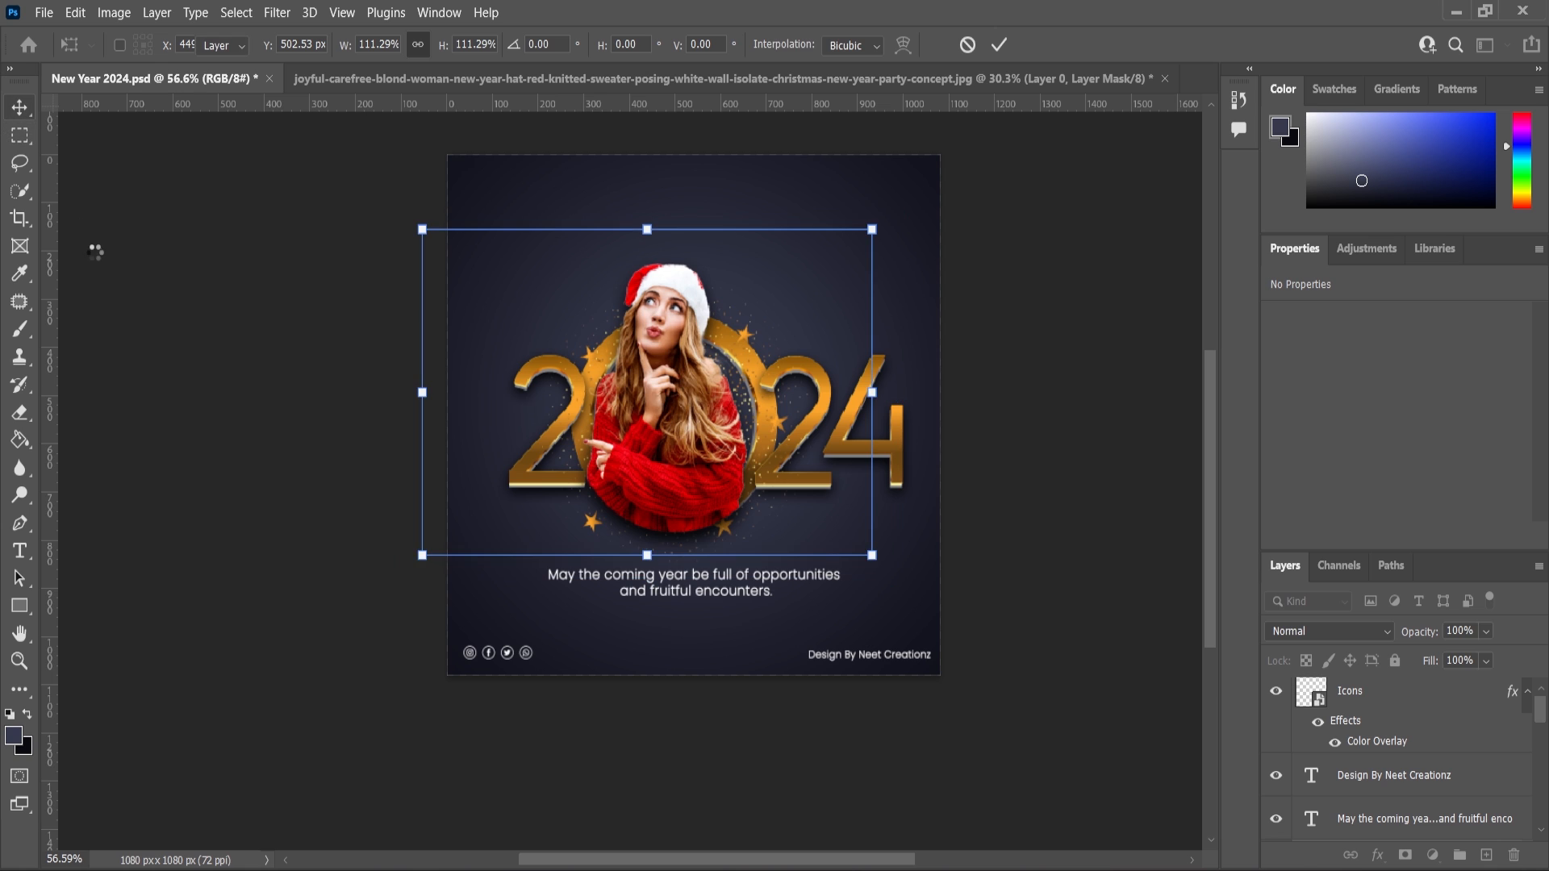
click(94, 248)
scroll(770, 382, down, 2)
scroll(811, 454, up, 2)
scroll(875, 416, down, 2)
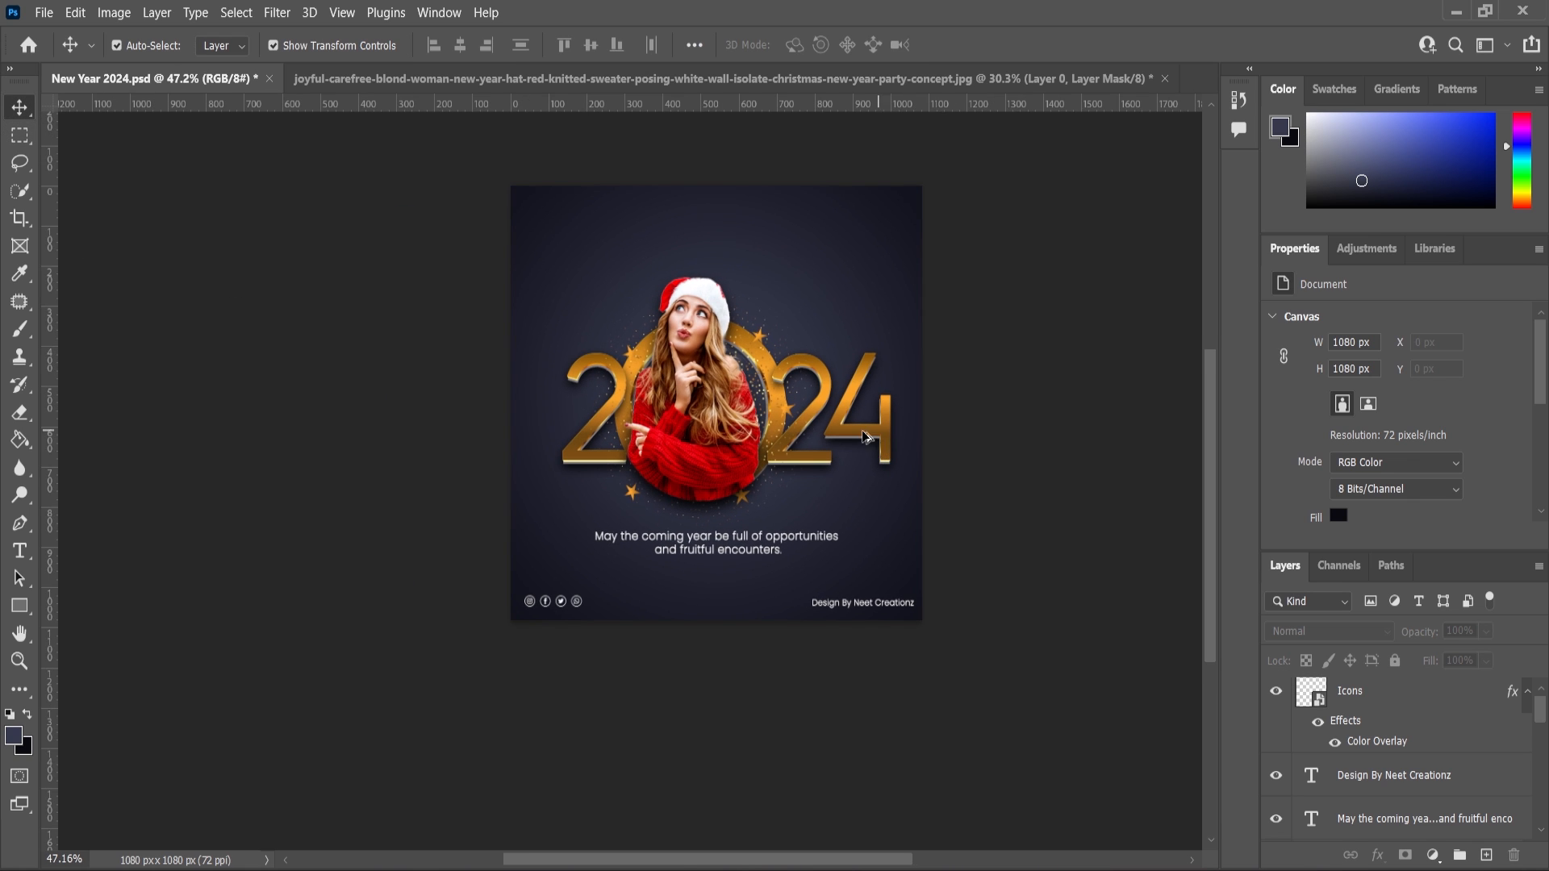
scroll(878, 443, up, 3)
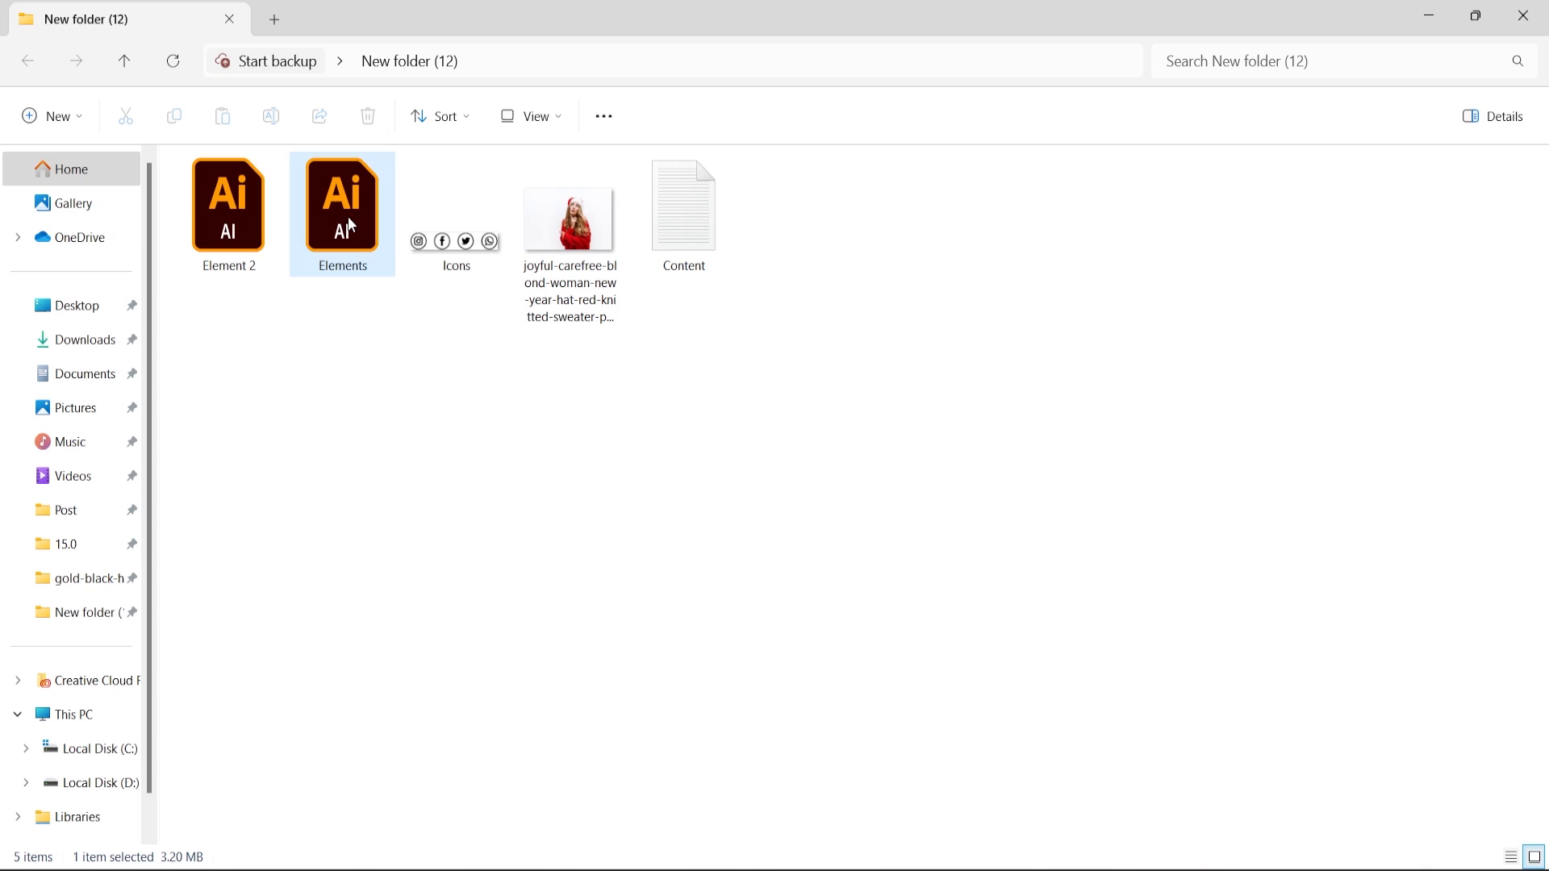
key(Return)
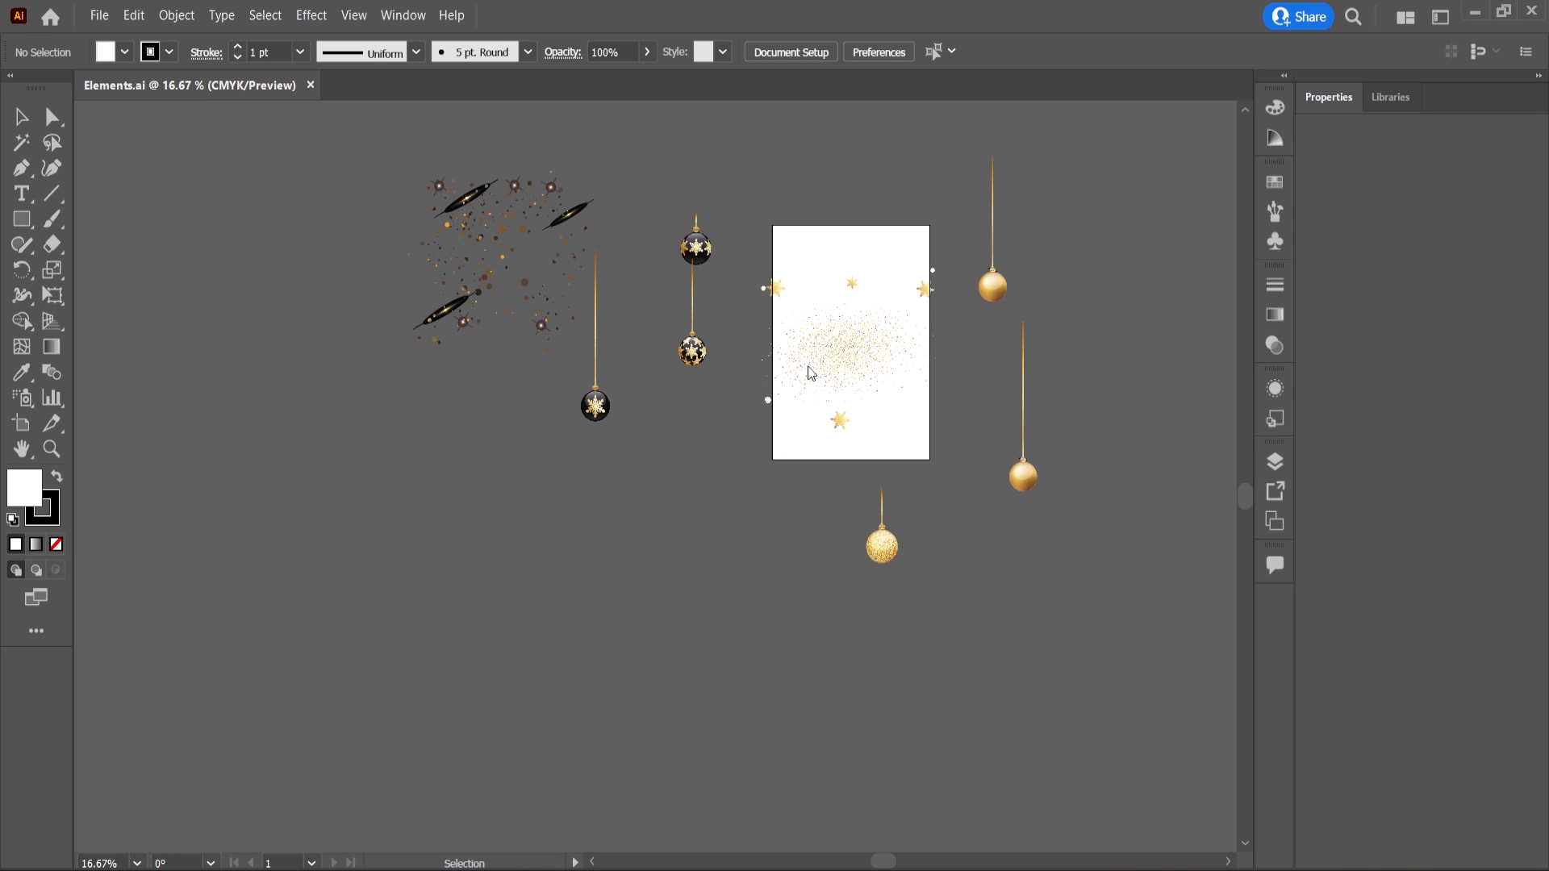
Bring a dark snowflake ornament from Illustrator and paste it as a Smart Object at the canvas's top-left, about 70%.
drag(696, 247, 703, 455)
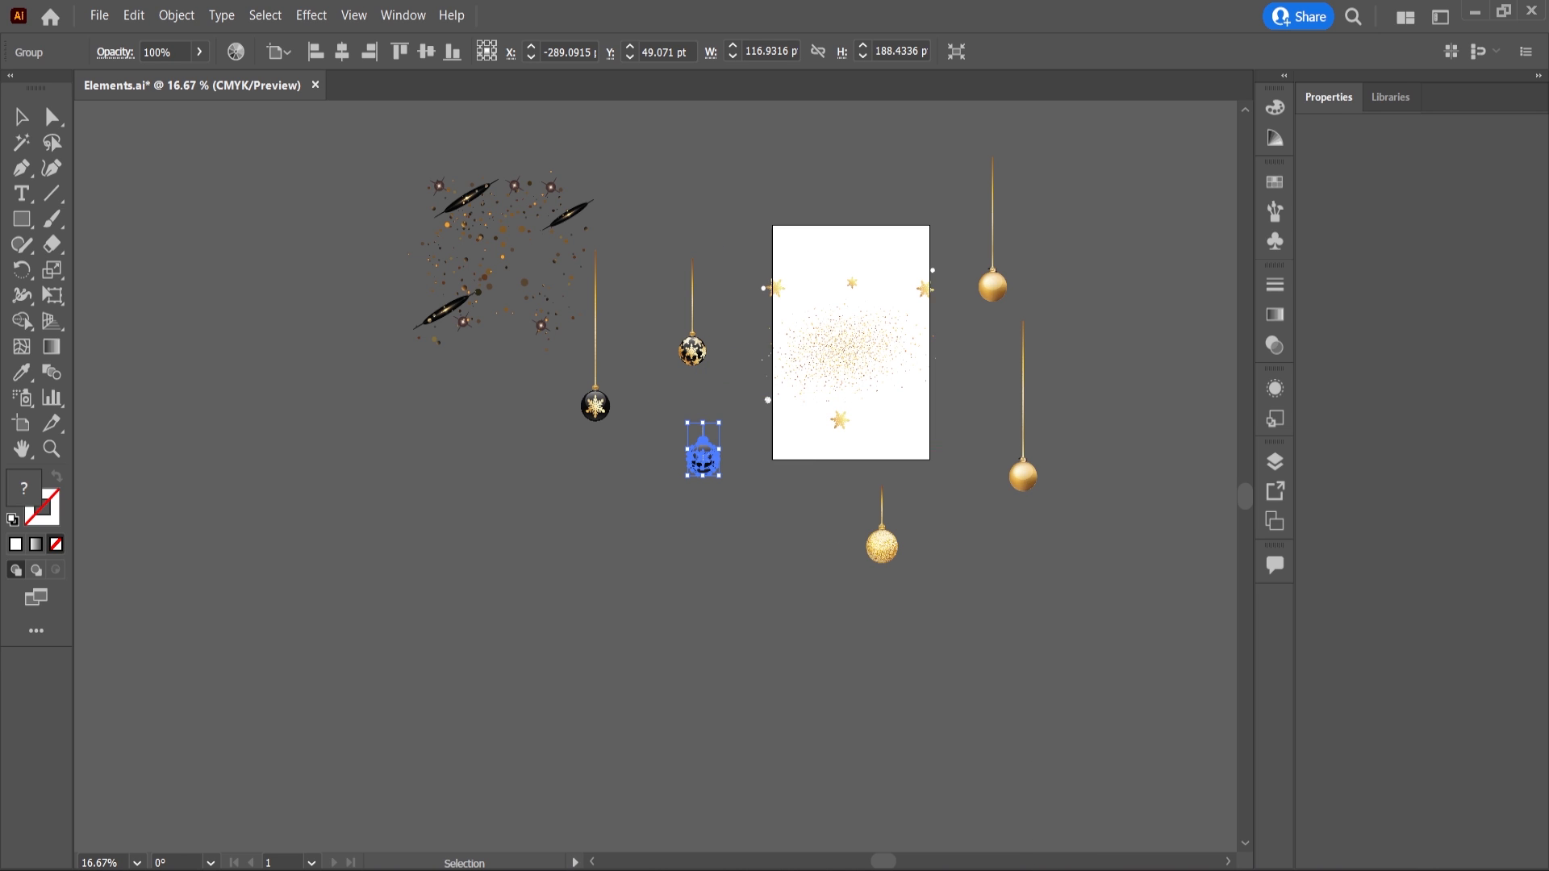
click(1039, 870)
key(ctrl+v)
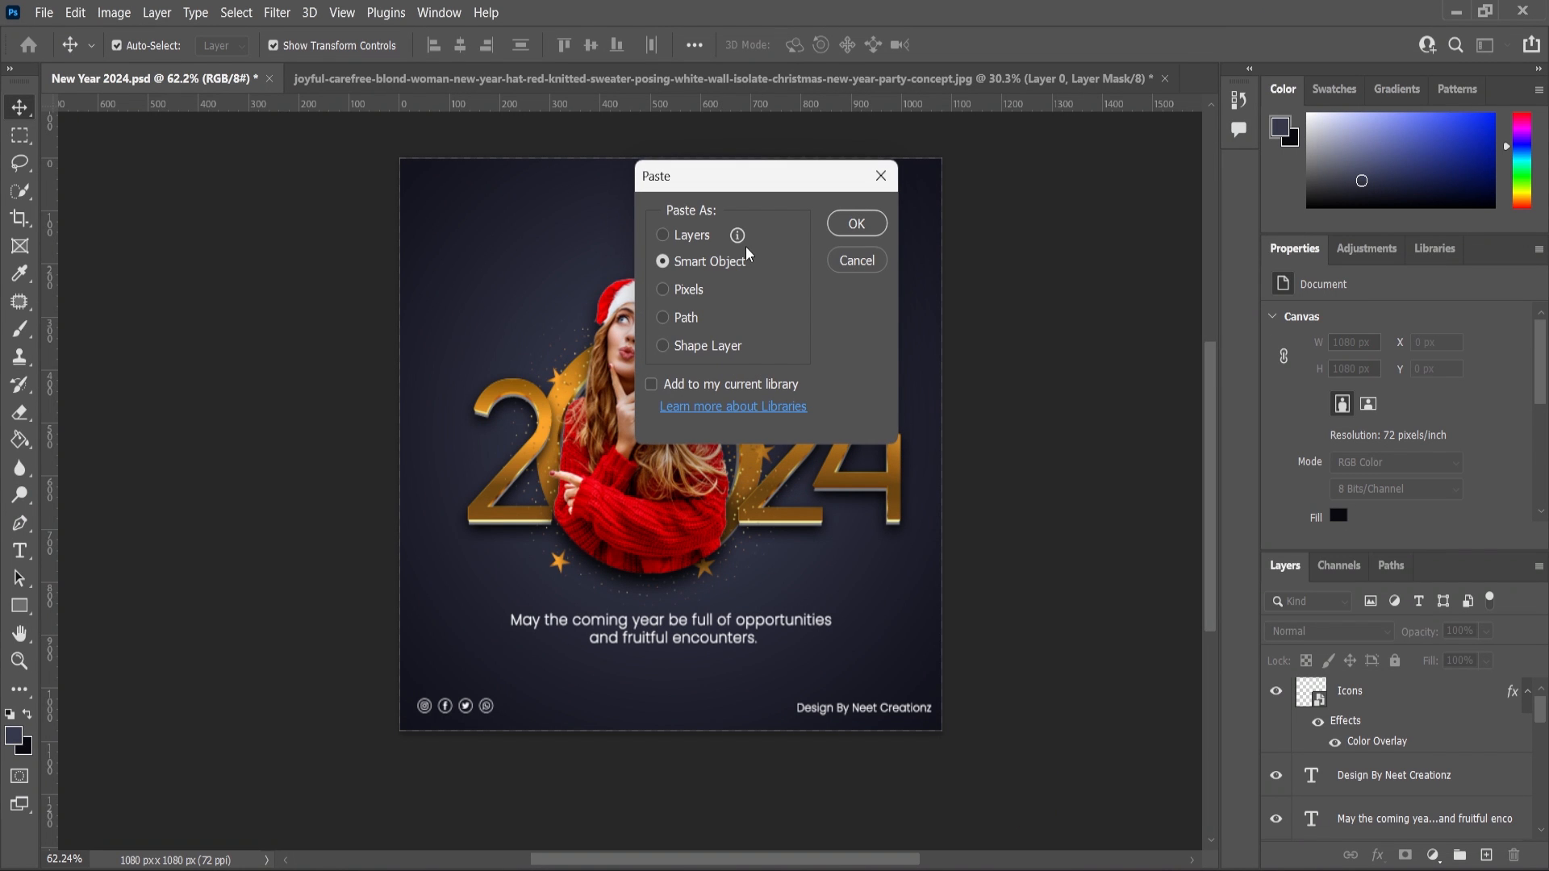
click(856, 223)
drag(675, 477, 502, 214)
scroll(439, 207, up, 5)
scroll(579, 283, up, 3)
scroll(579, 283, up, 1)
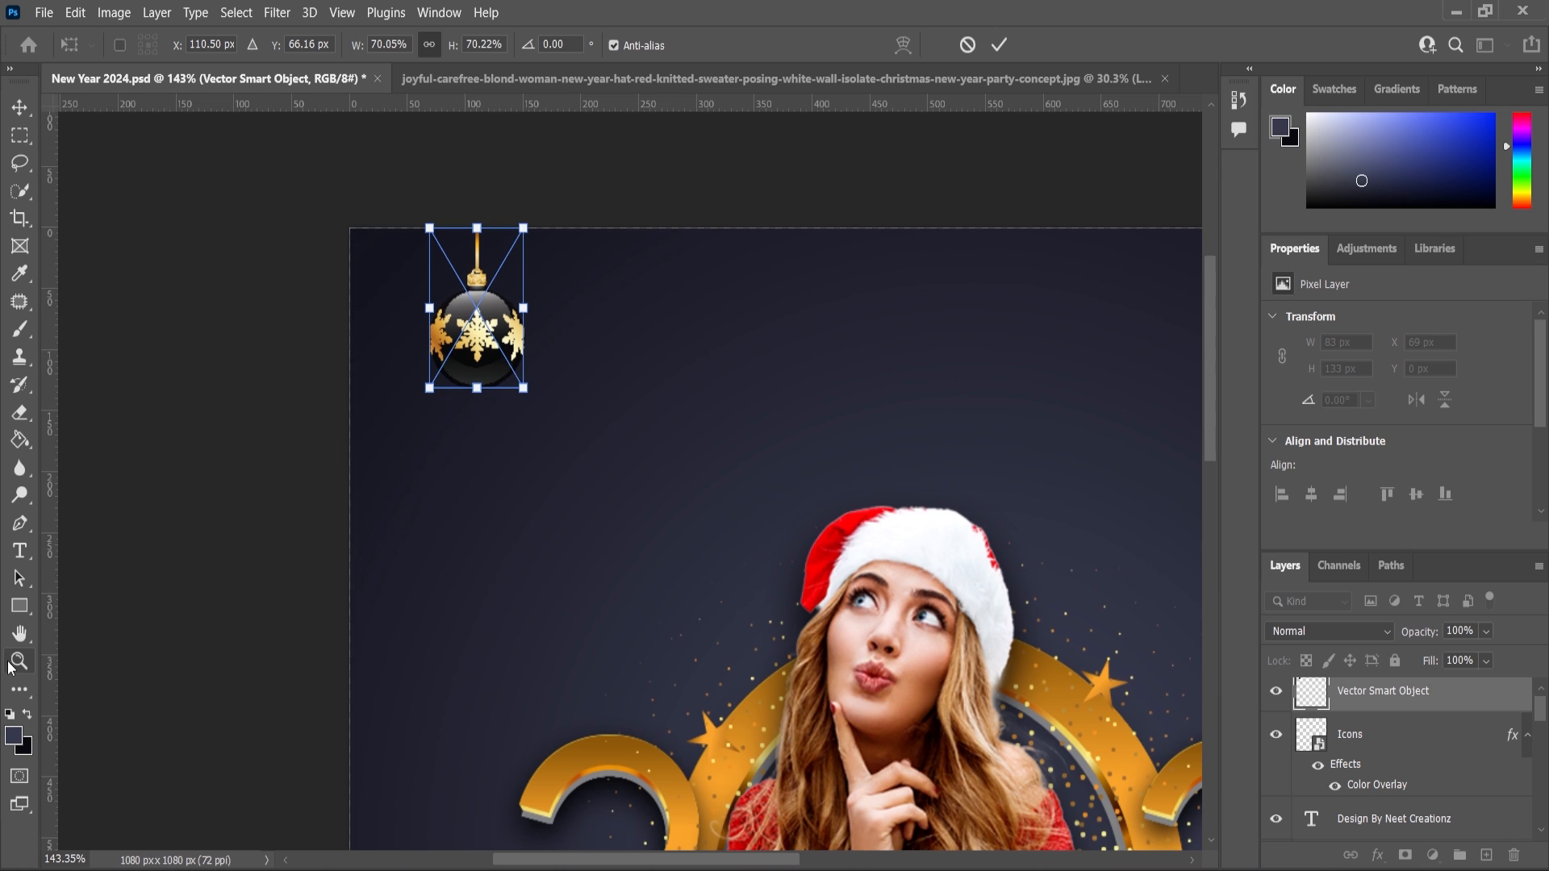
click(19, 662)
scroll(430, 426, down, 5)
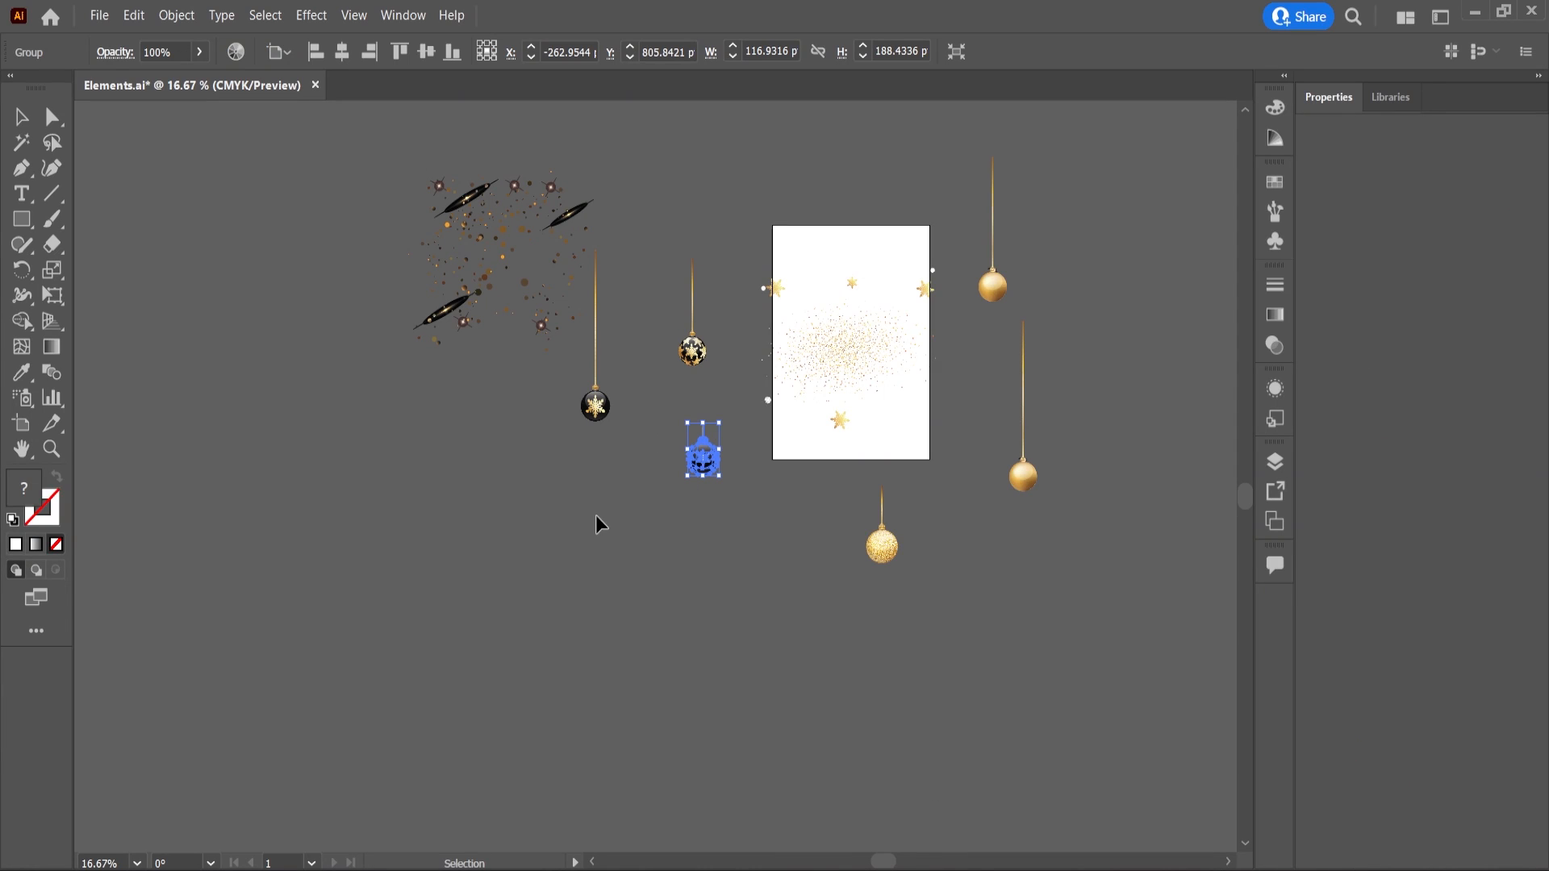
Copy the long-string dark ornament in Illustrator and paste it as a Smart Object near the canvas's upper-right edge.
click(595, 532)
drag(673, 254, 722, 389)
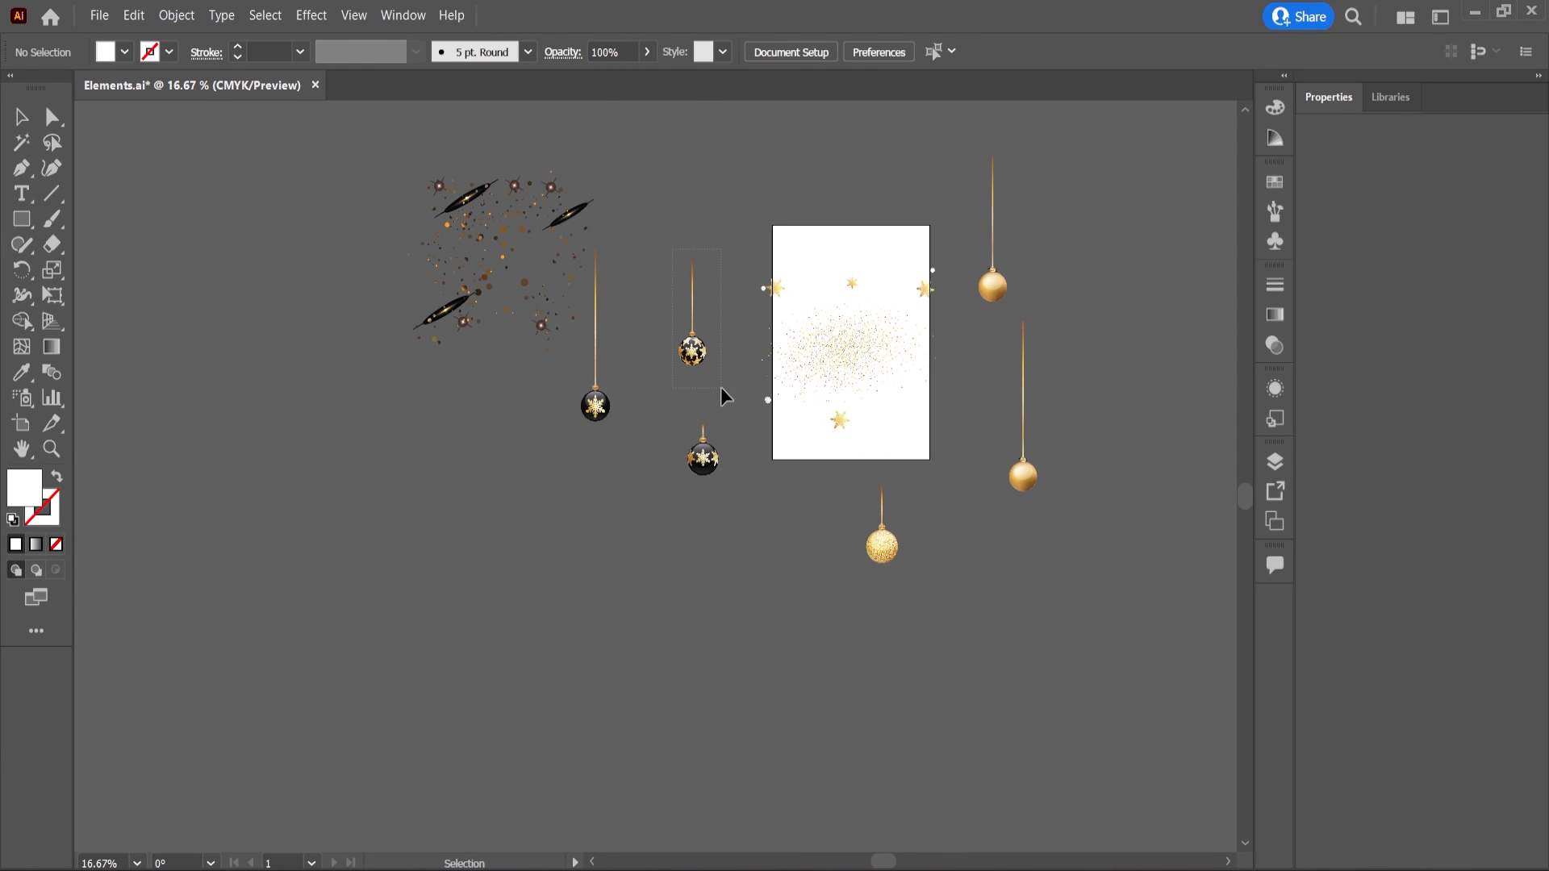
key(ctrl+c)
click(1099, 870)
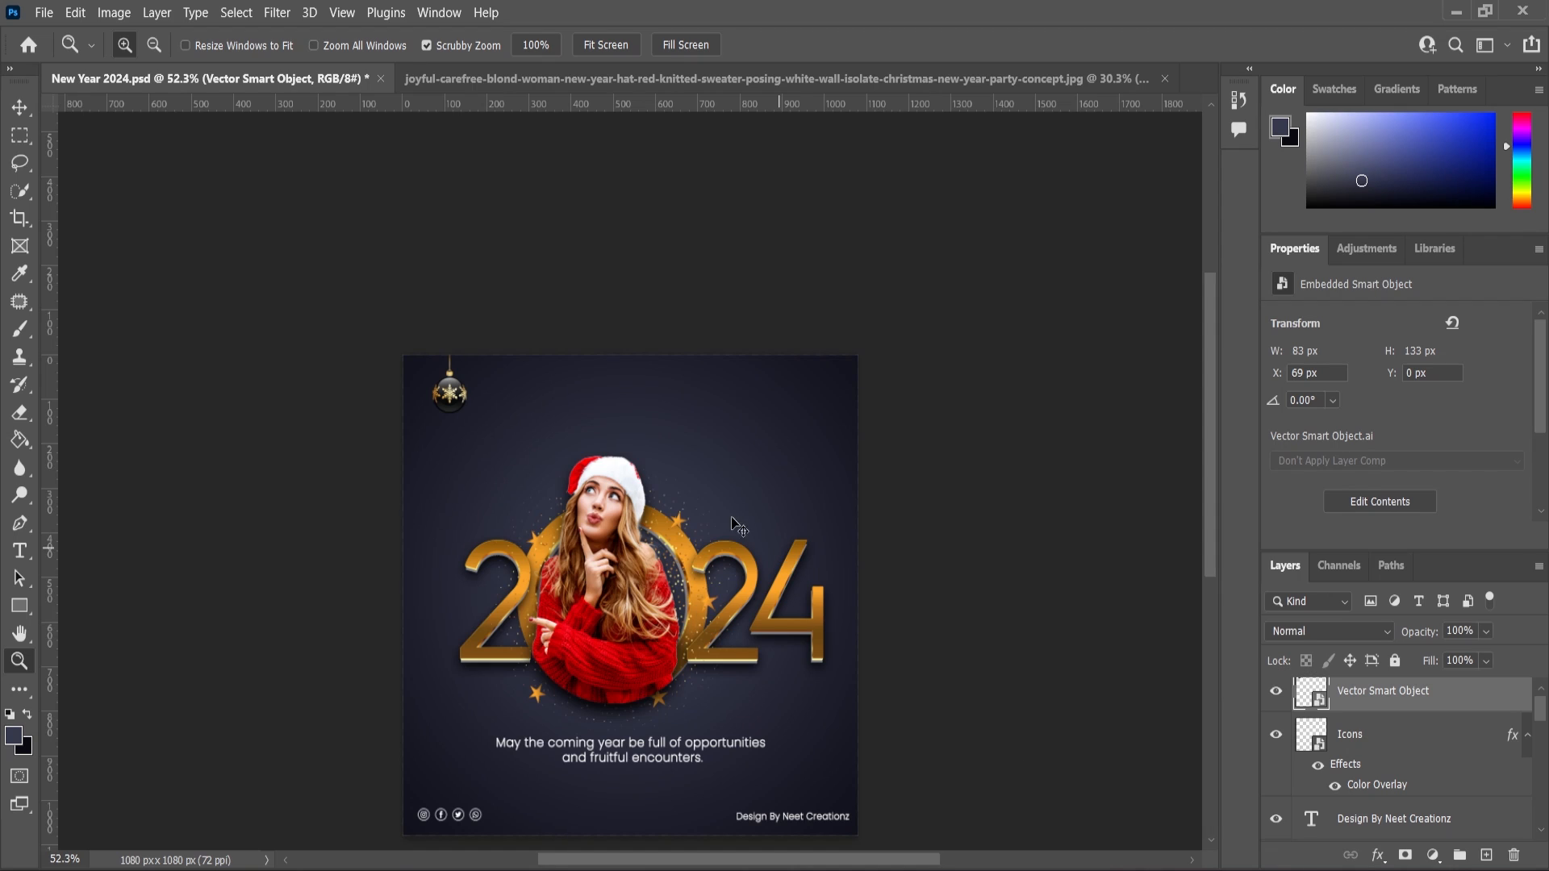
key(ctrl+v)
click(856, 224)
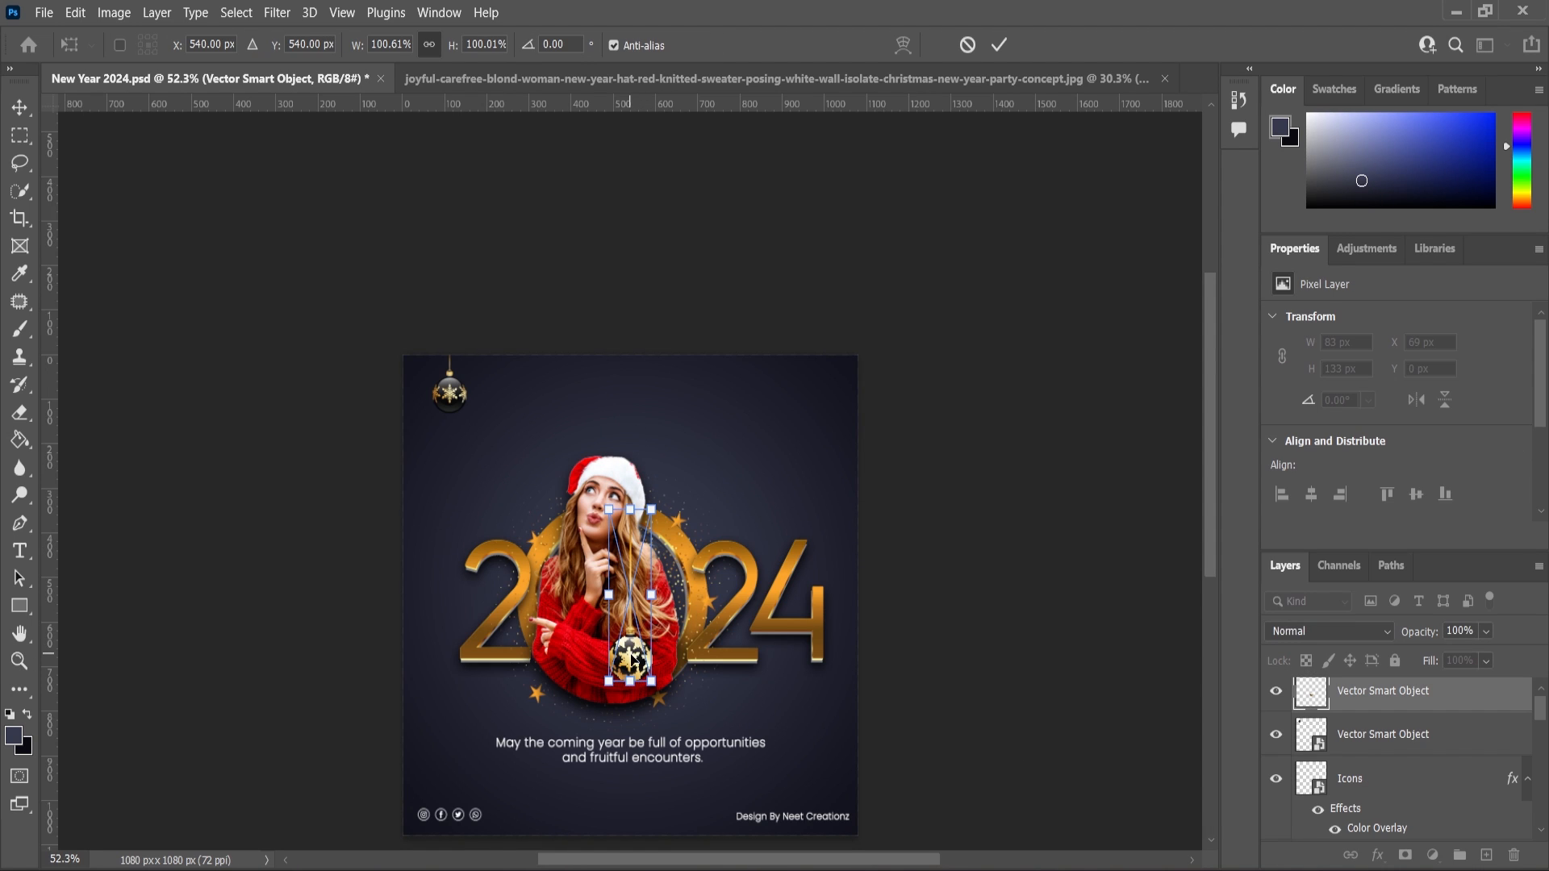
drag(637, 637, 810, 482)
drag(830, 536, 831, 503)
click(20, 114)
click(743, 437)
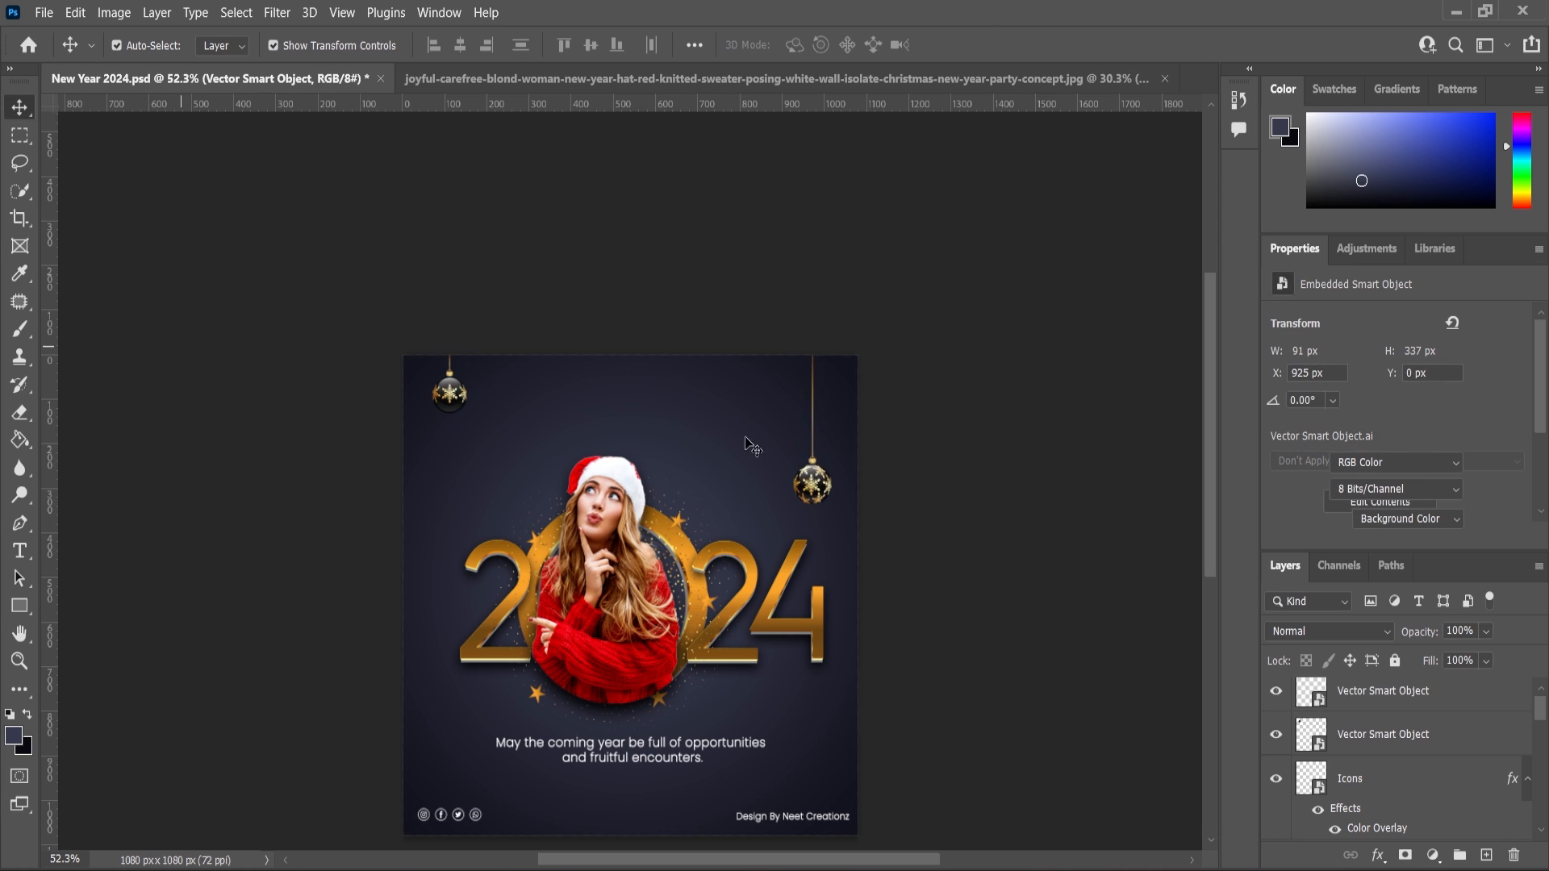
Copy the gold glitter ornament from Illustrator, paste it hanging from the top edge, and resize it slightly.
scroll(797, 623, up, 3)
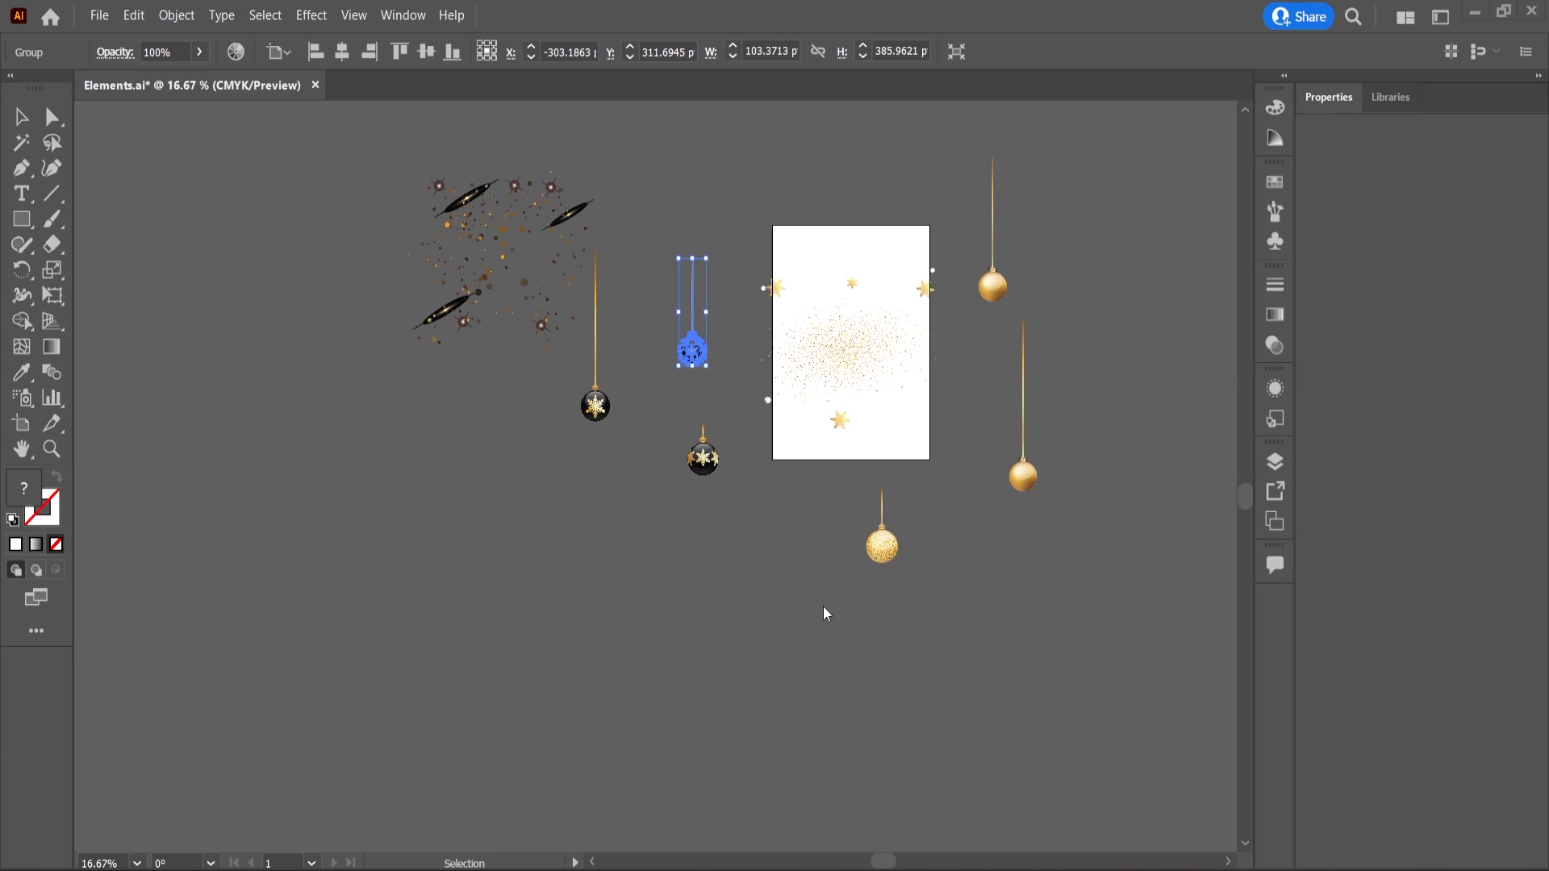
click(978, 643)
click(880, 524)
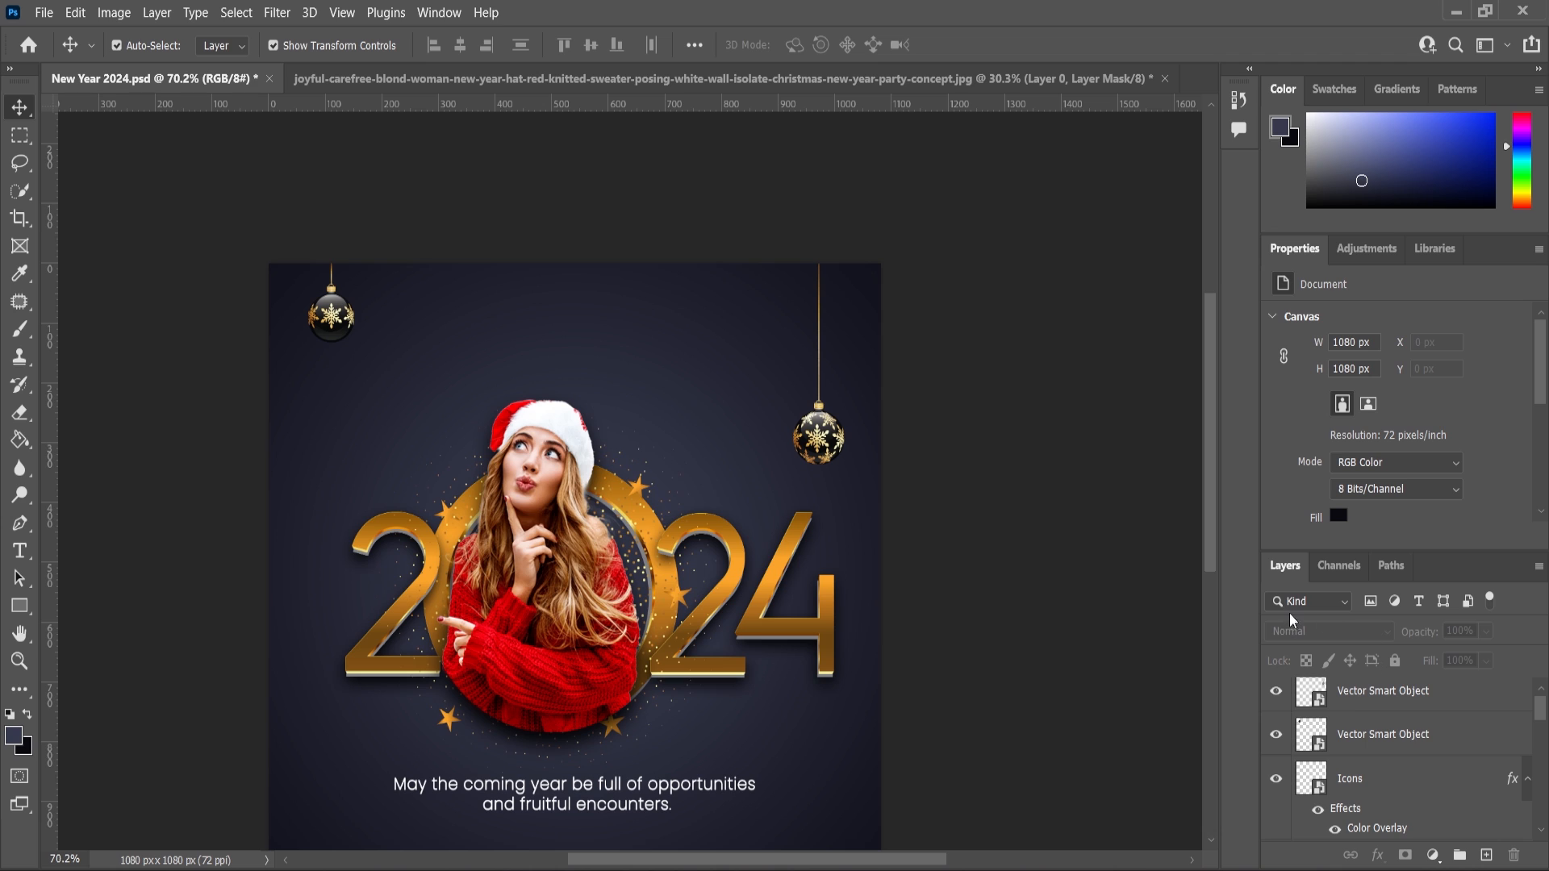
key(ctrl+v)
click(856, 224)
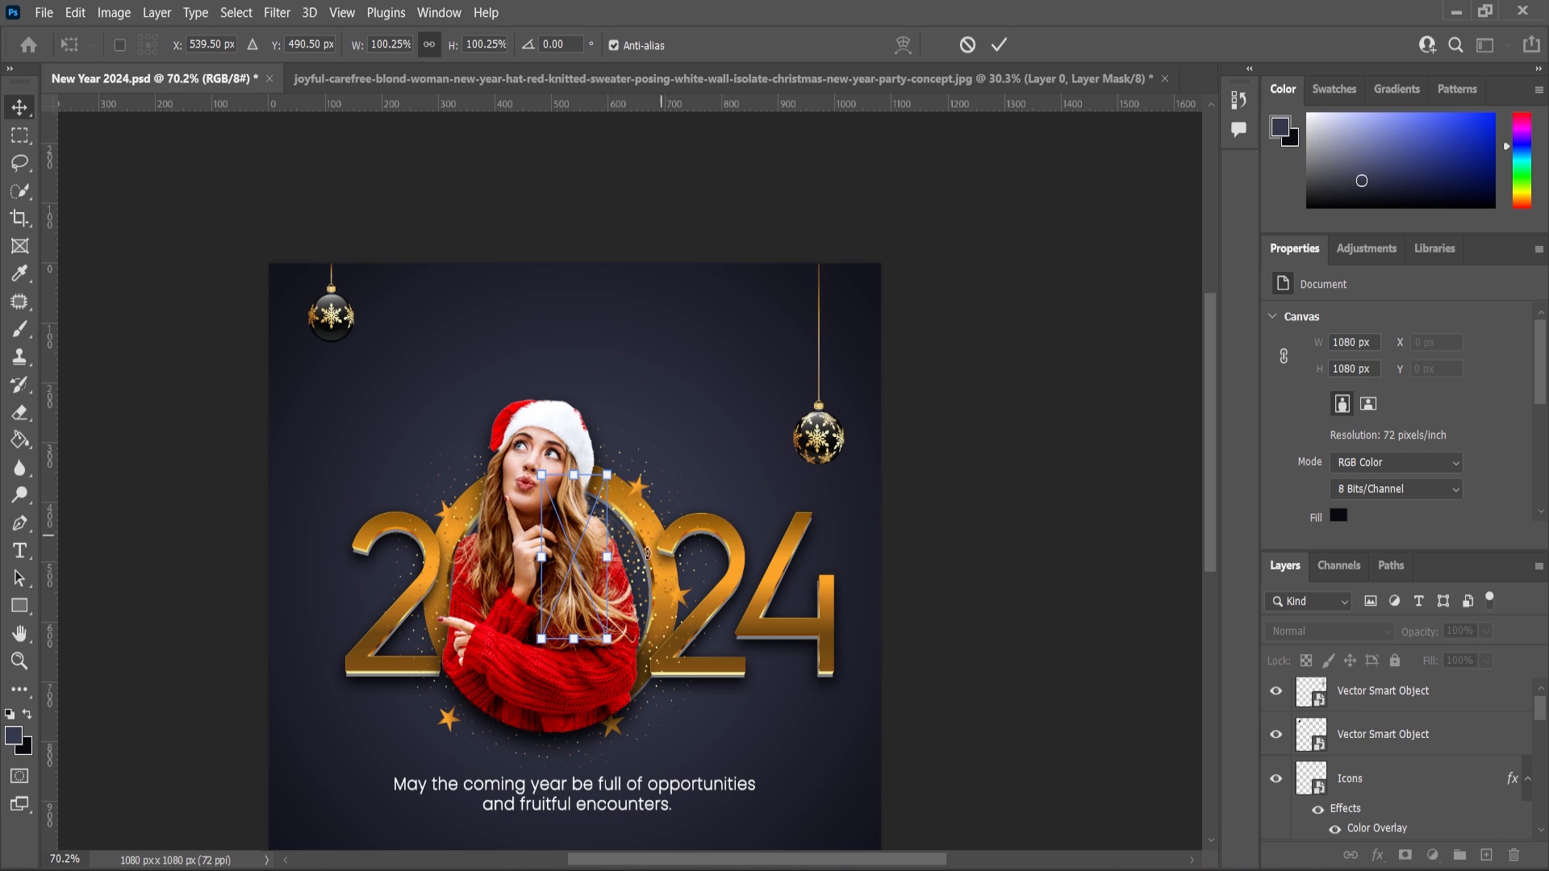
drag(640, 526, 749, 390)
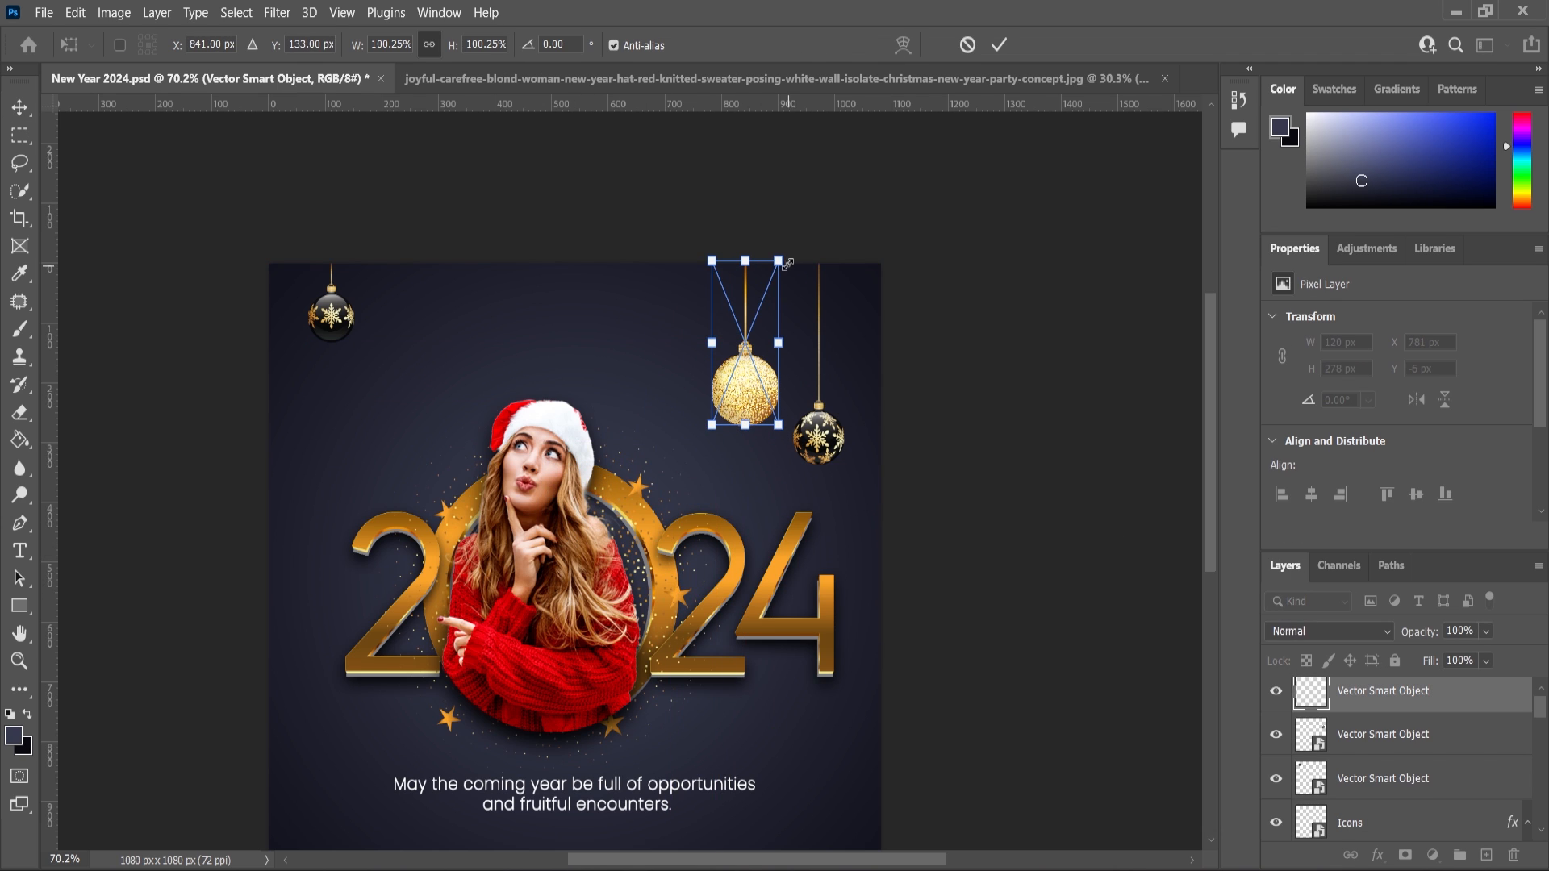
drag(785, 263, 765, 294)
drag(751, 374, 769, 337)
key(Return)
scroll(765, 446, down, 3)
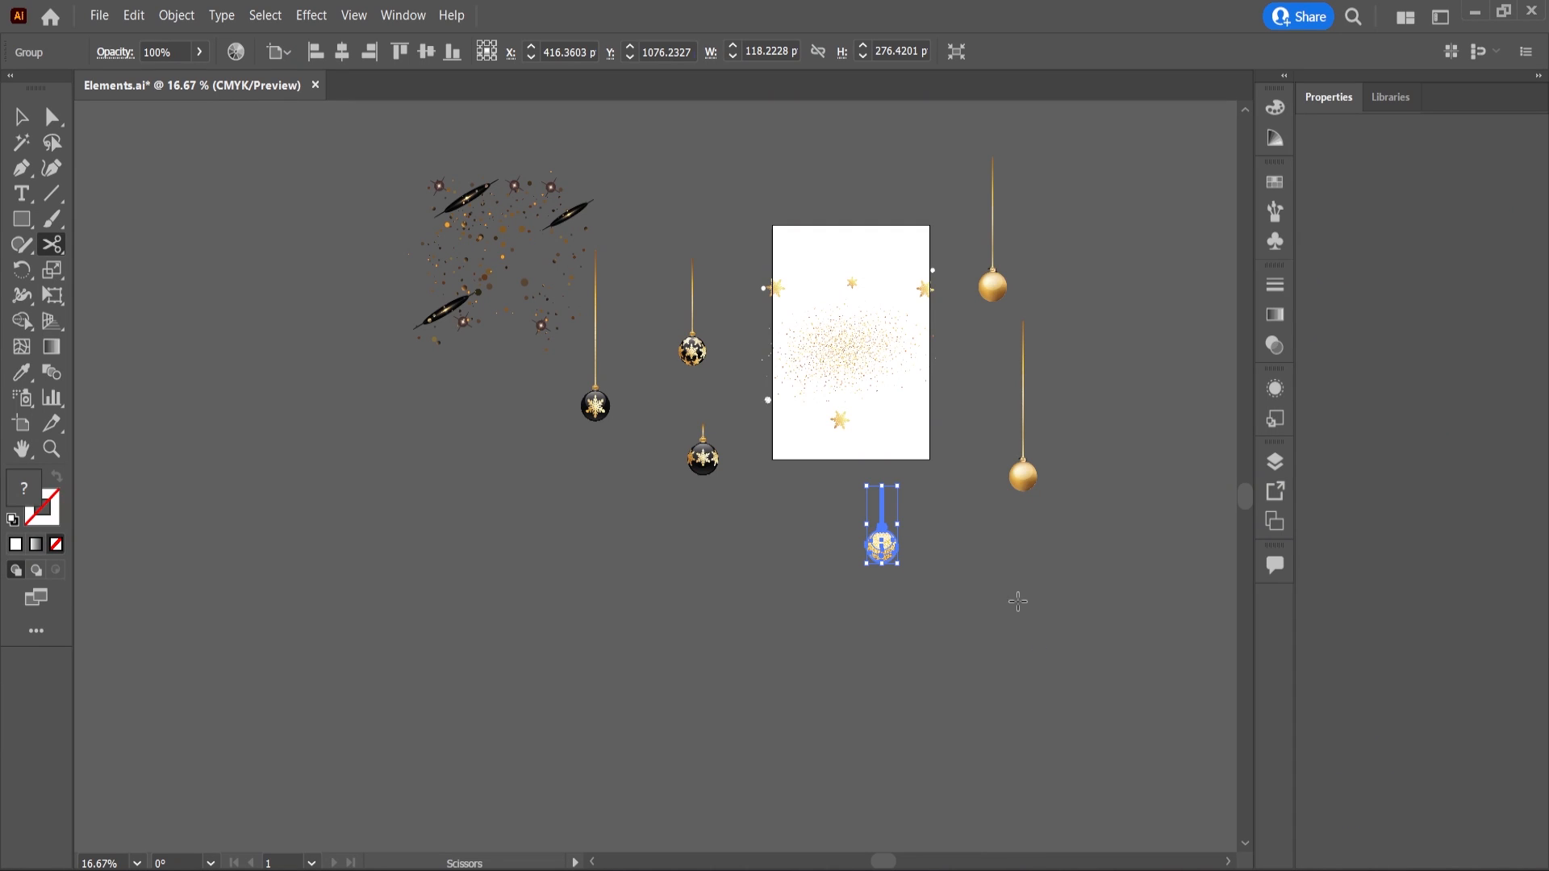
Copy the long-string gold ornament from Illustrator and paste it as a Smart Object hanging to the left of the woman's hat.
click(1017, 601)
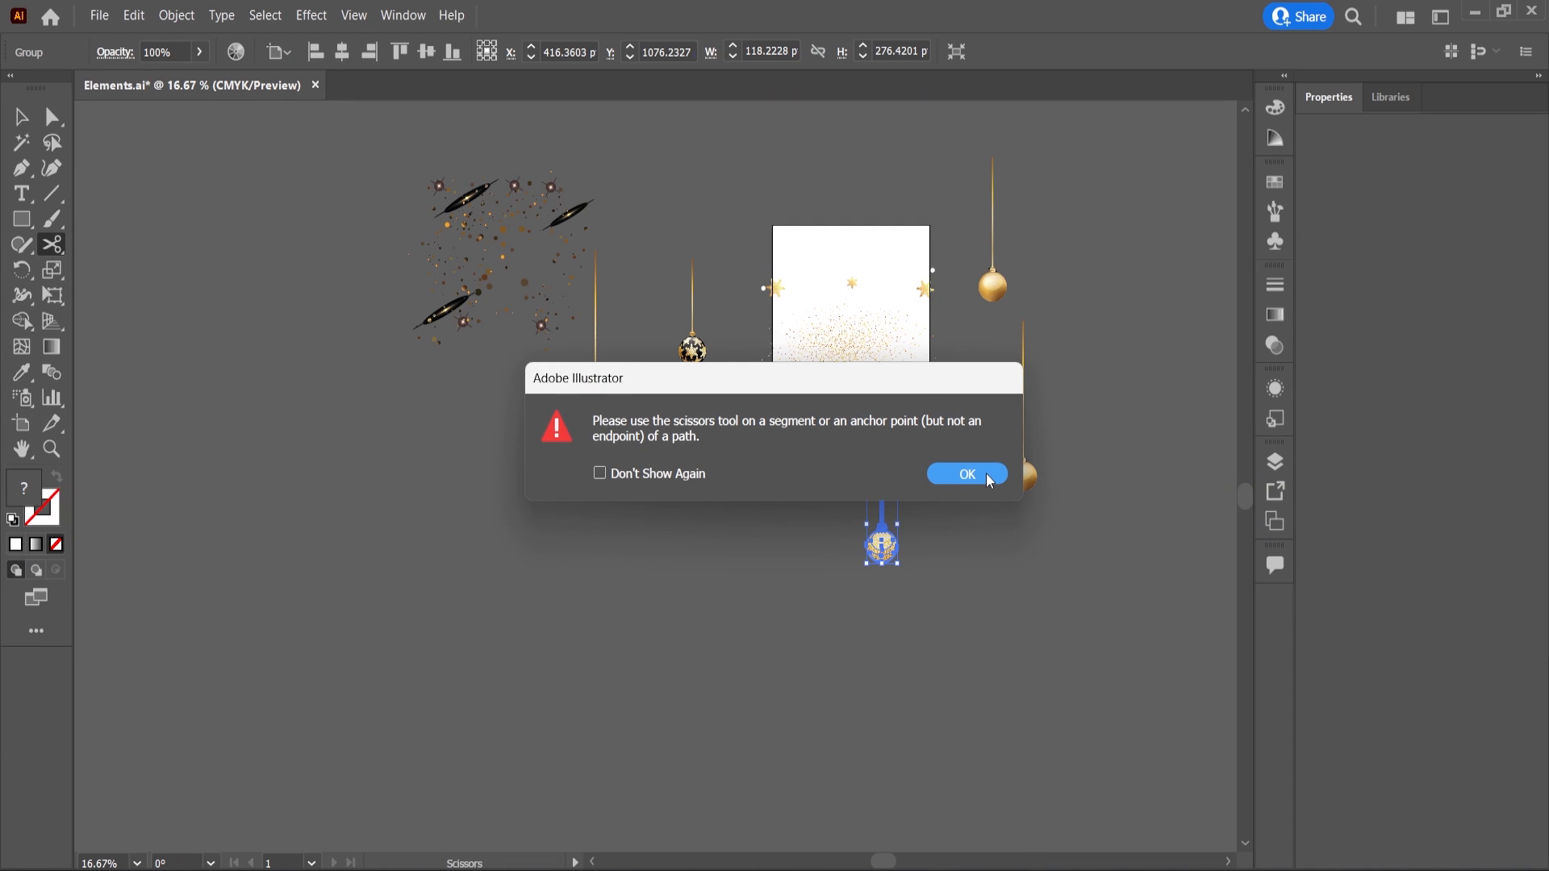
click(986, 474)
click(1055, 488)
click(977, 478)
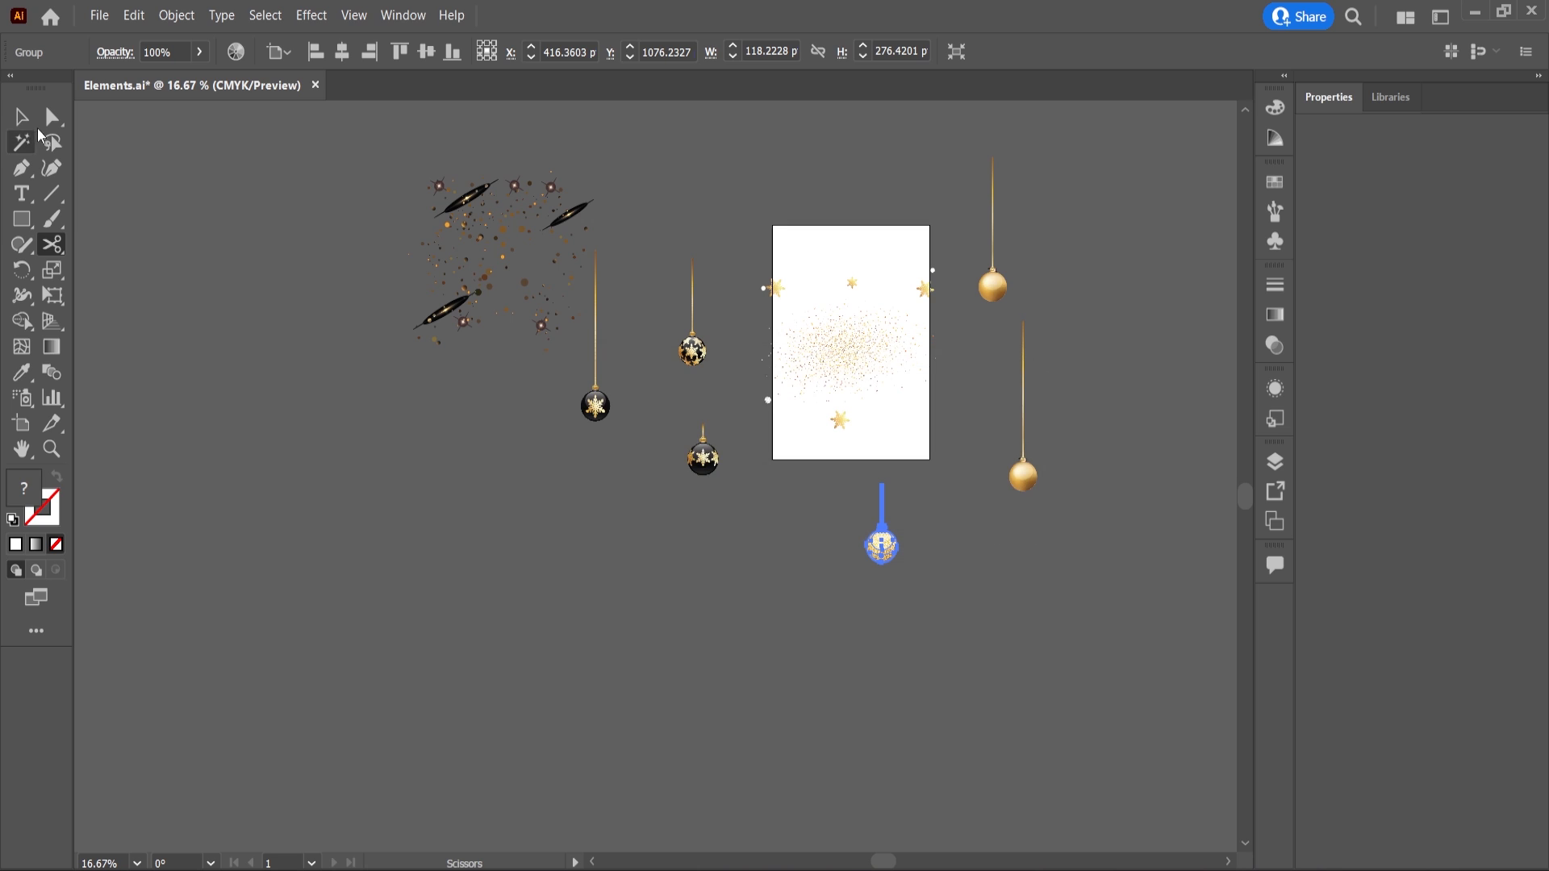
key(v)
click(1023, 476)
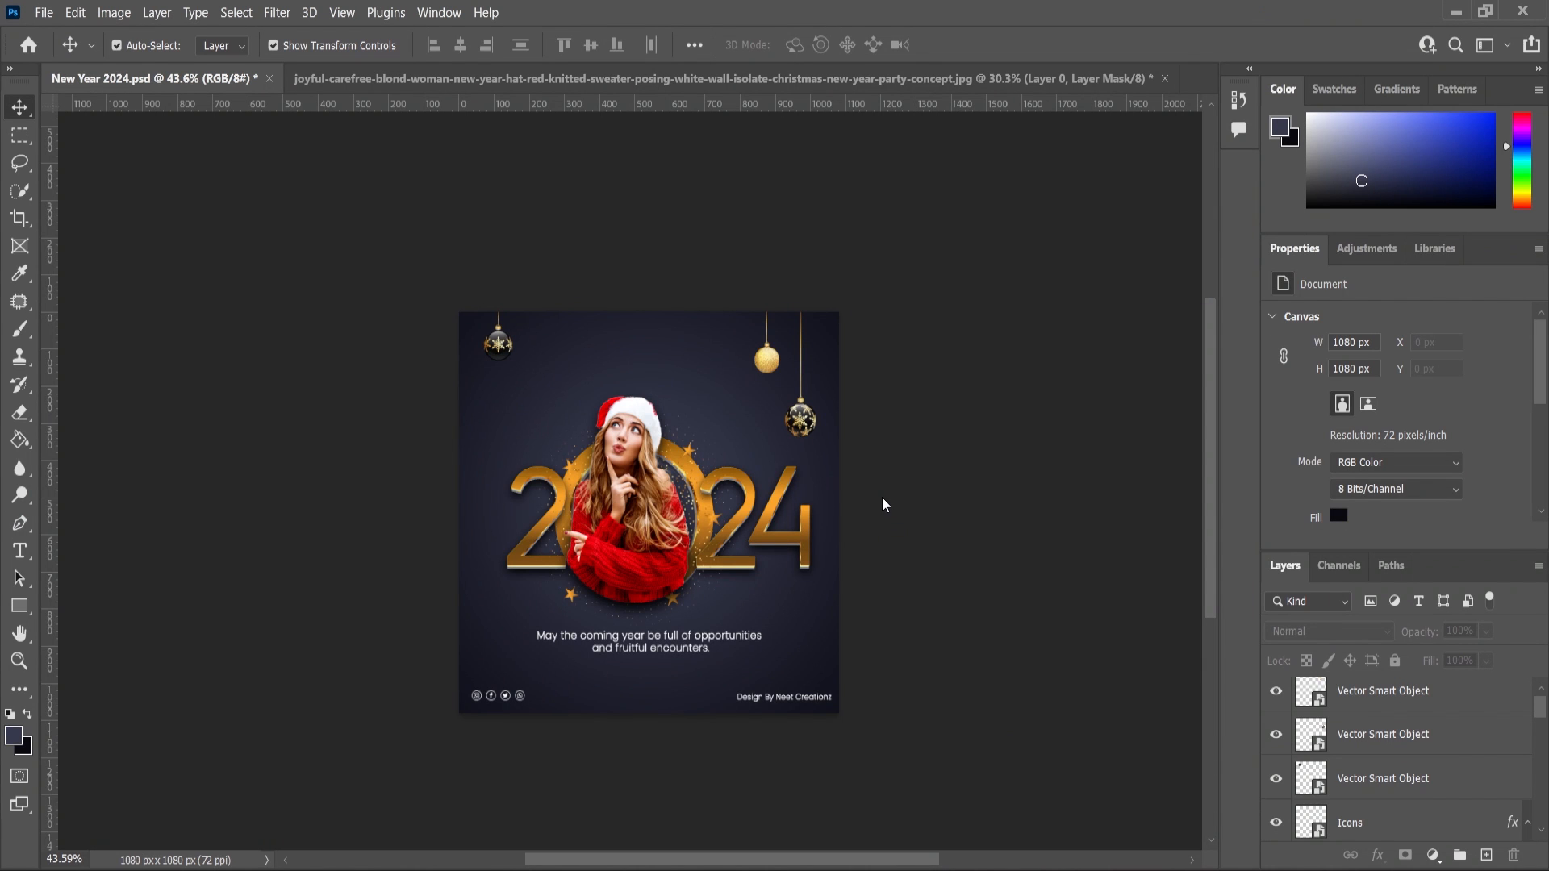
key(ctrl+v)
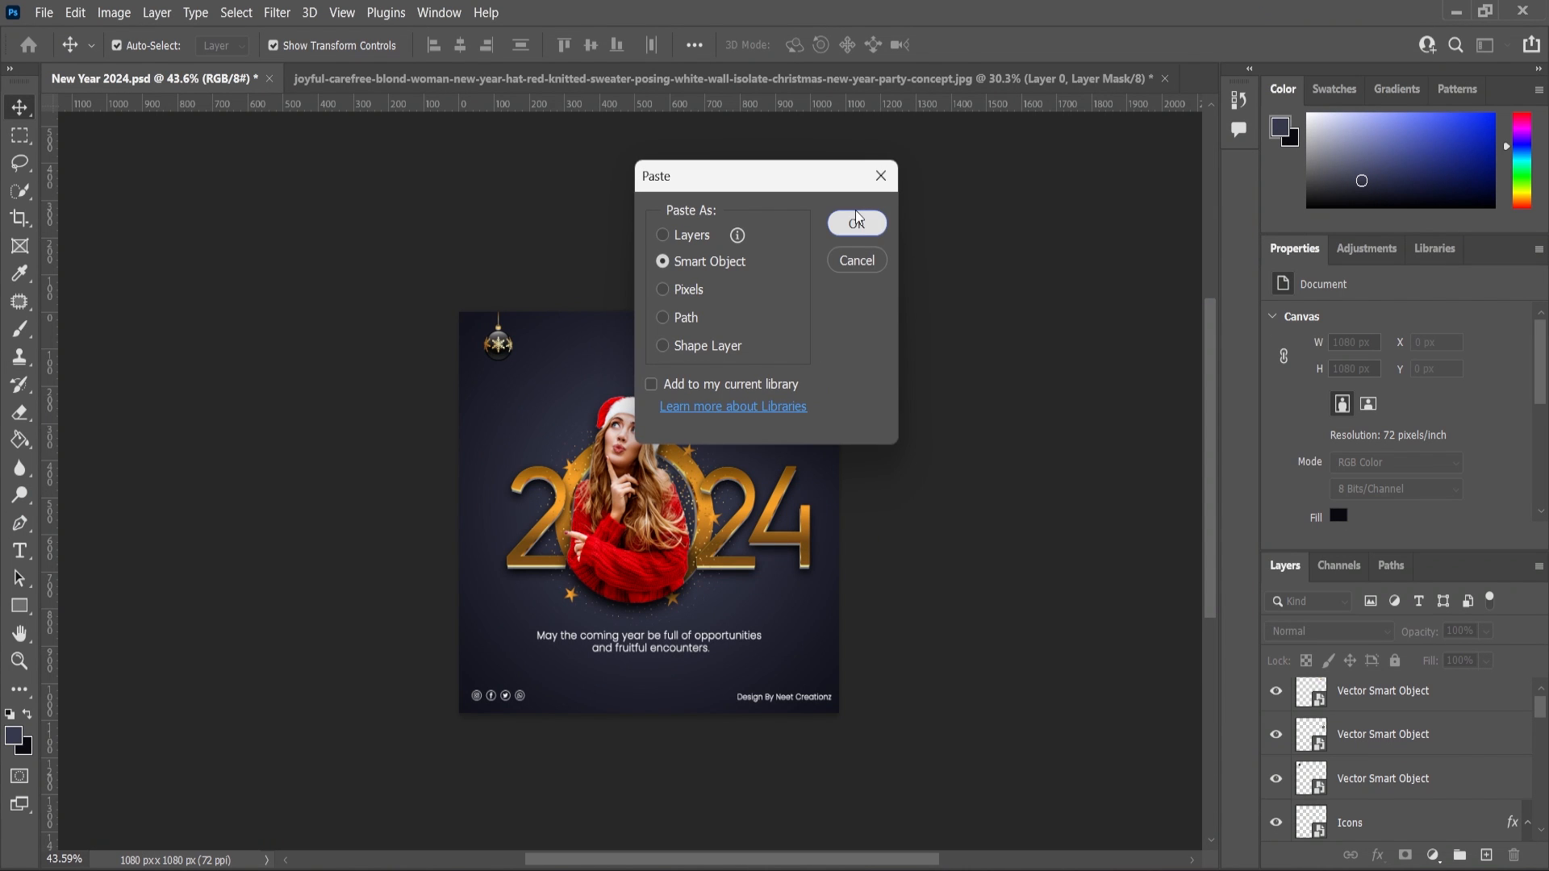
click(856, 211)
drag(654, 563, 561, 362)
key(Return)
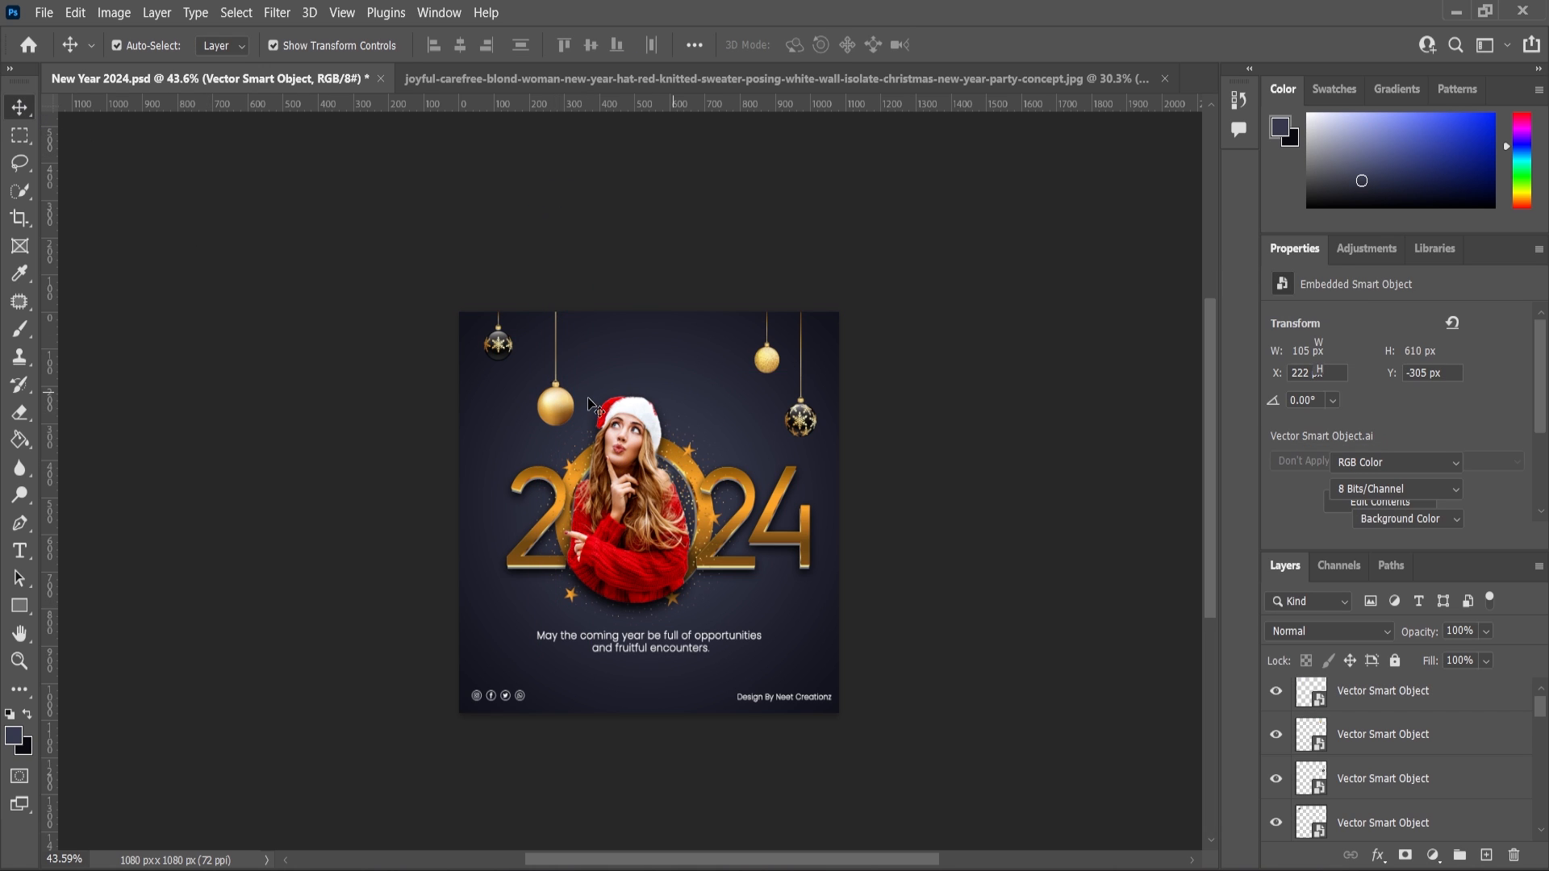
Copy a gold snowflake from Illustrator, paste it as a Smart Object, and place it right of the woman's hat at about 136%.
click(587, 393)
scroll(588, 393, up, 3)
scroll(588, 376, down, 3)
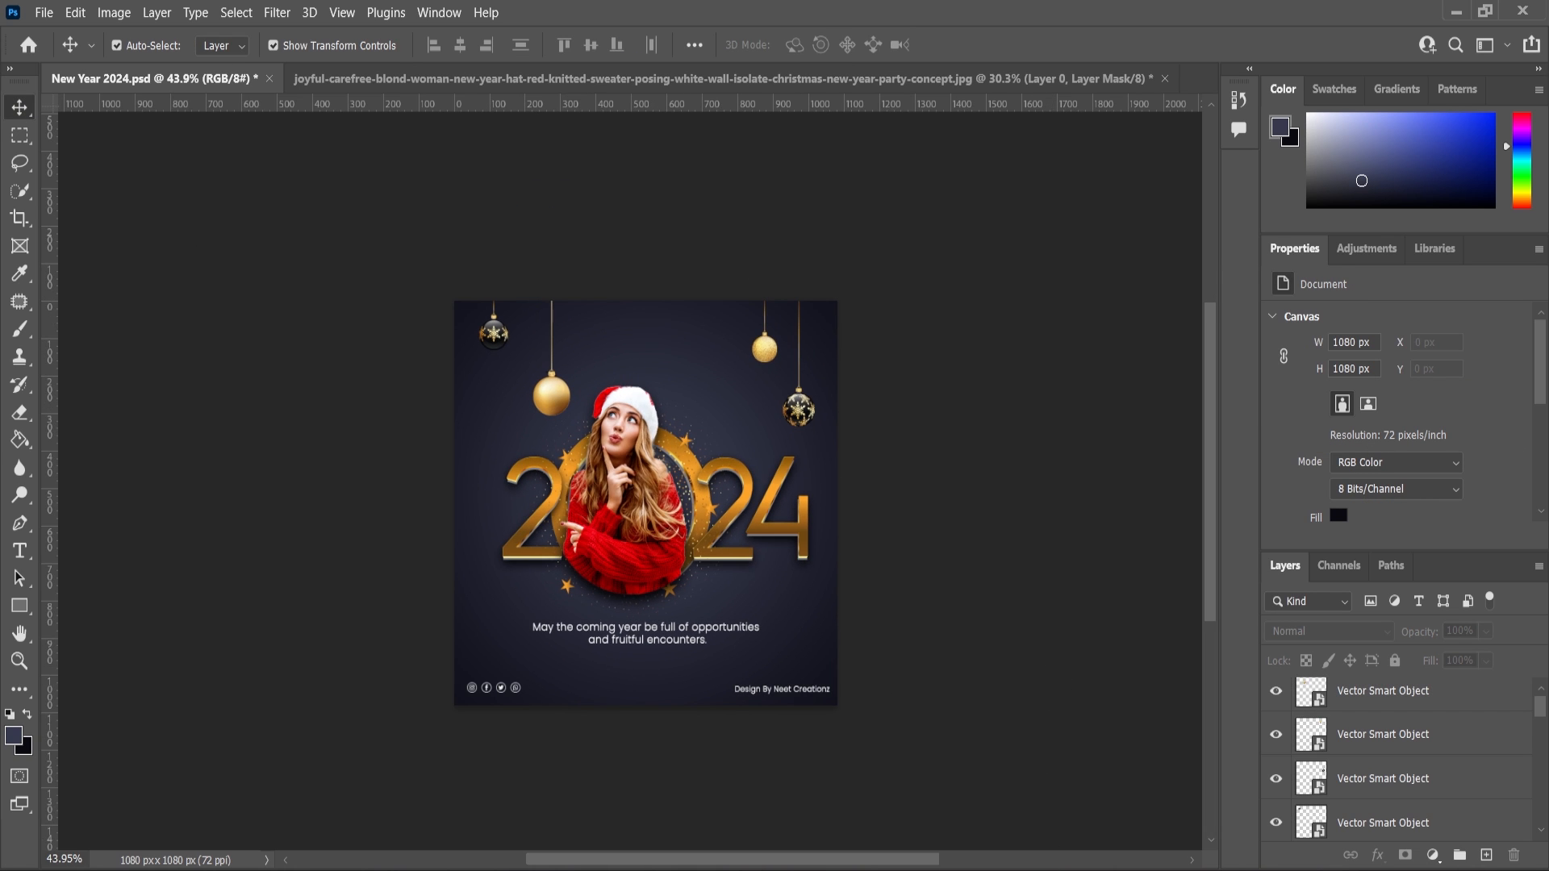
key(alt+Tab)
click(22, 118)
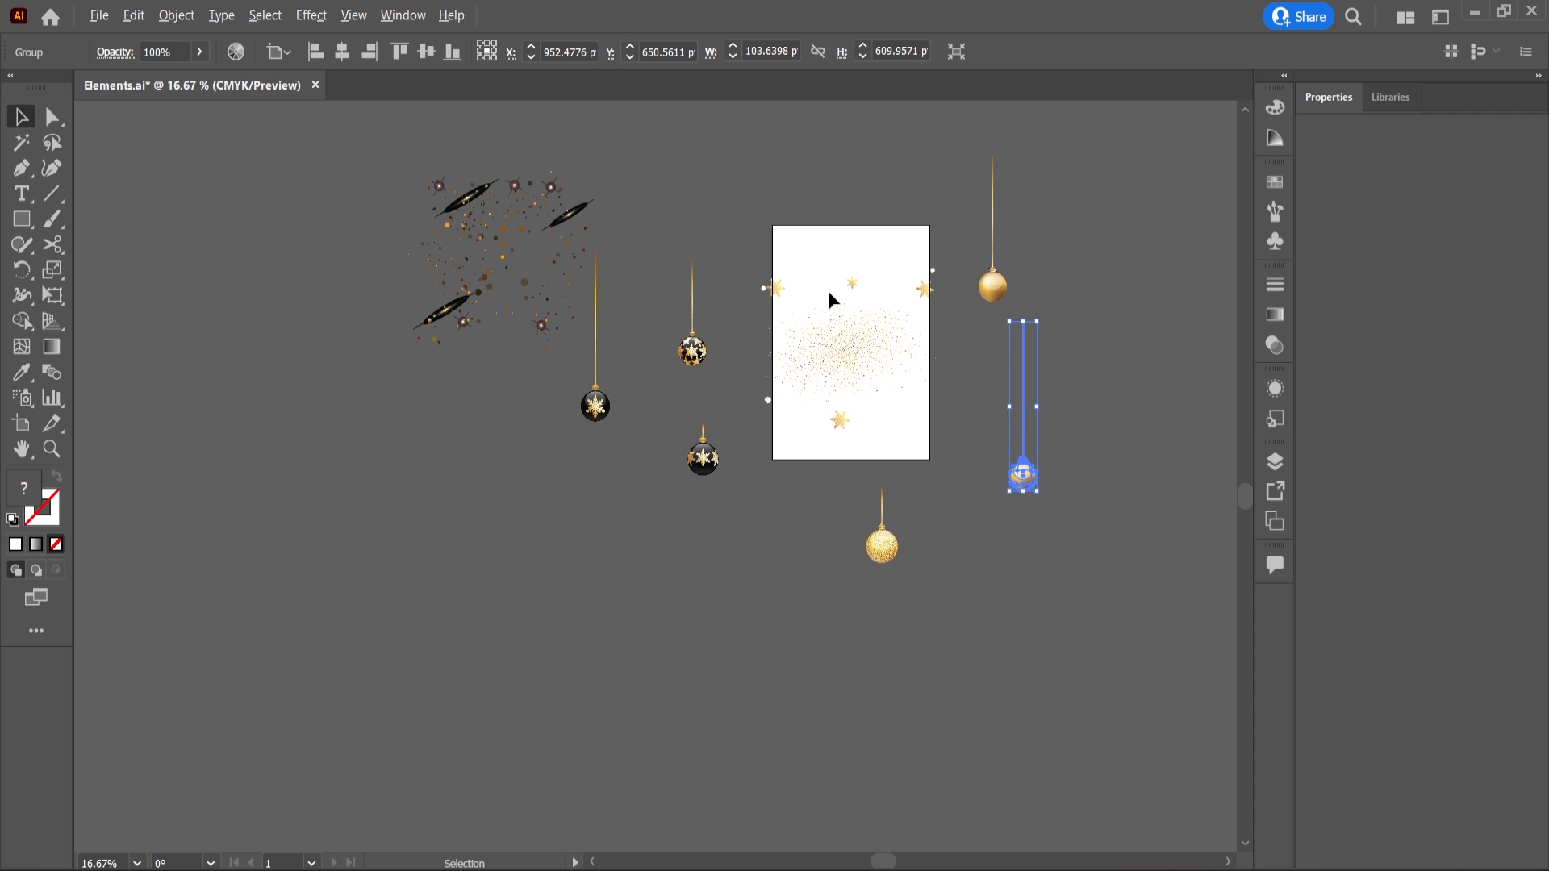
scroll(807, 294, up, 6)
click(571, 292)
scroll(589, 315, down, 2)
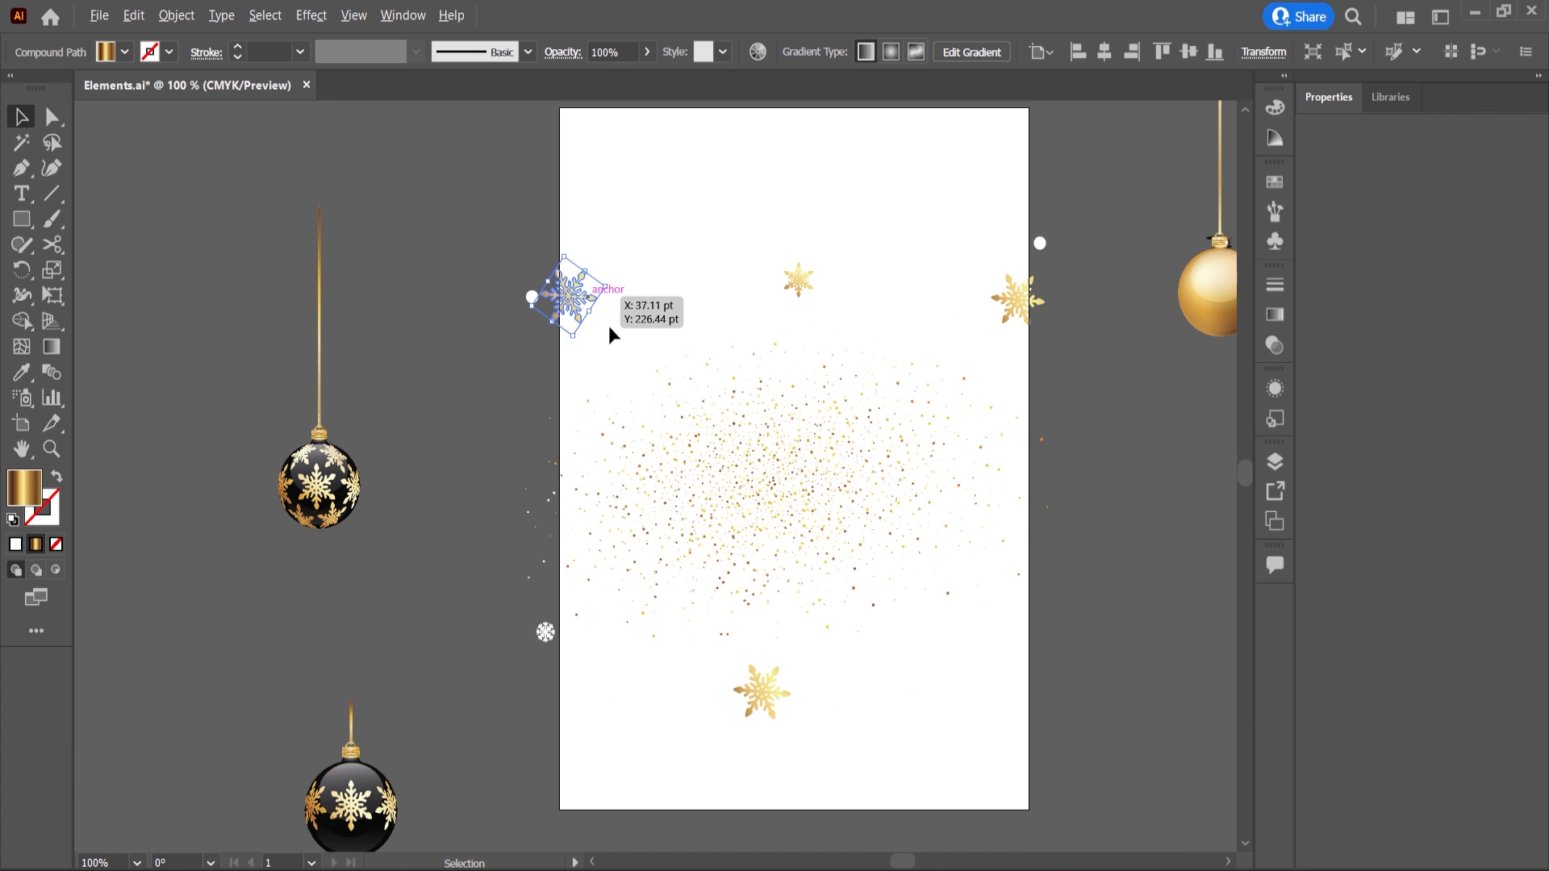
key(ctrl+c)
key(alt+Tab)
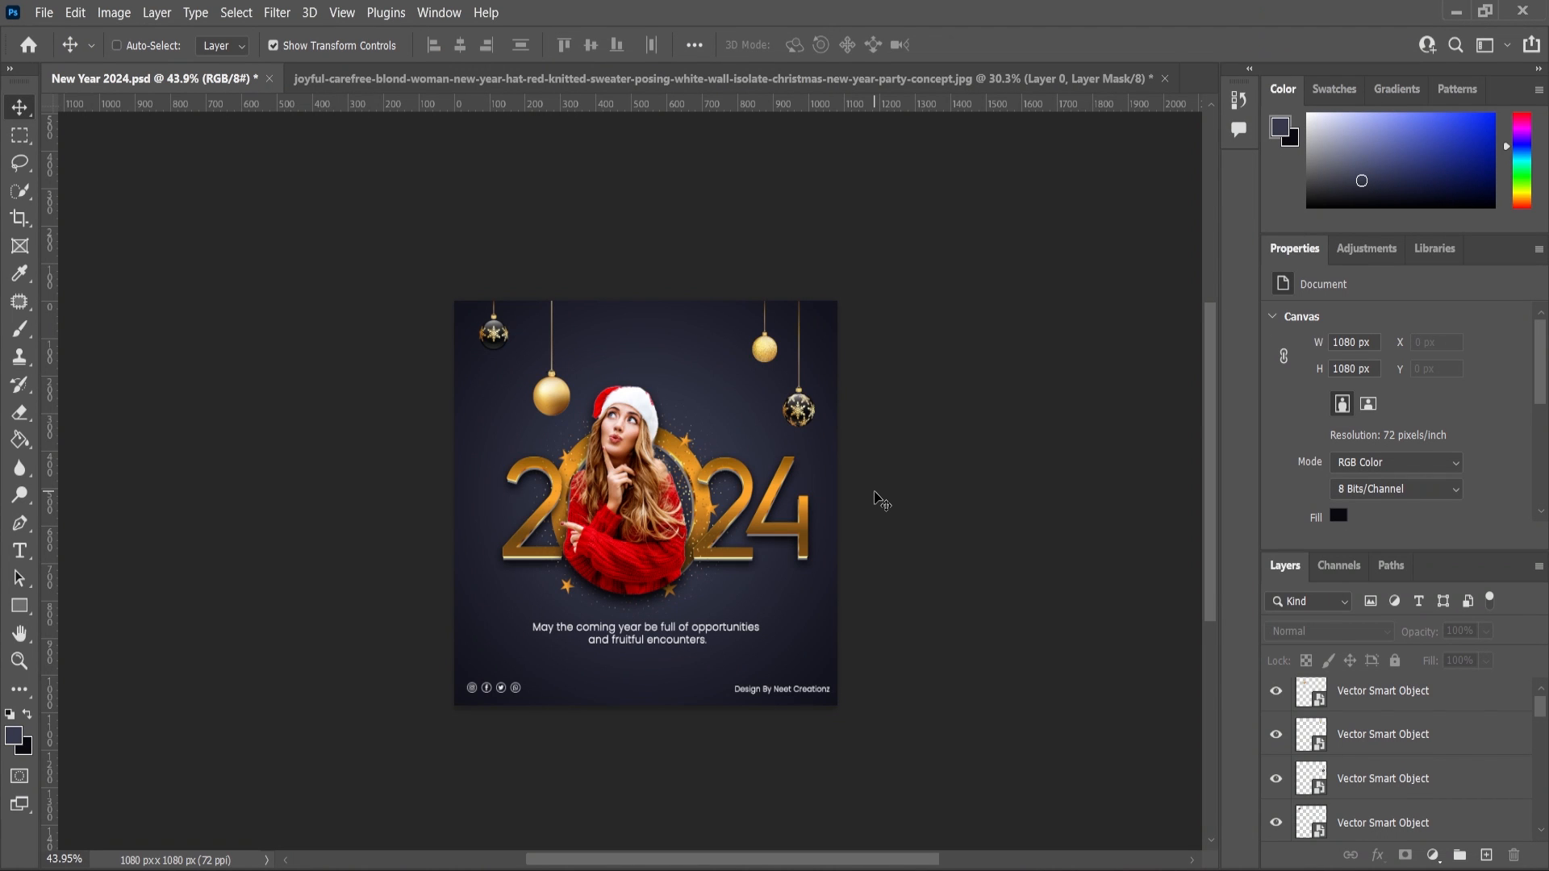
key(ctrl+v)
key(Return)
scroll(690, 445, up, 1)
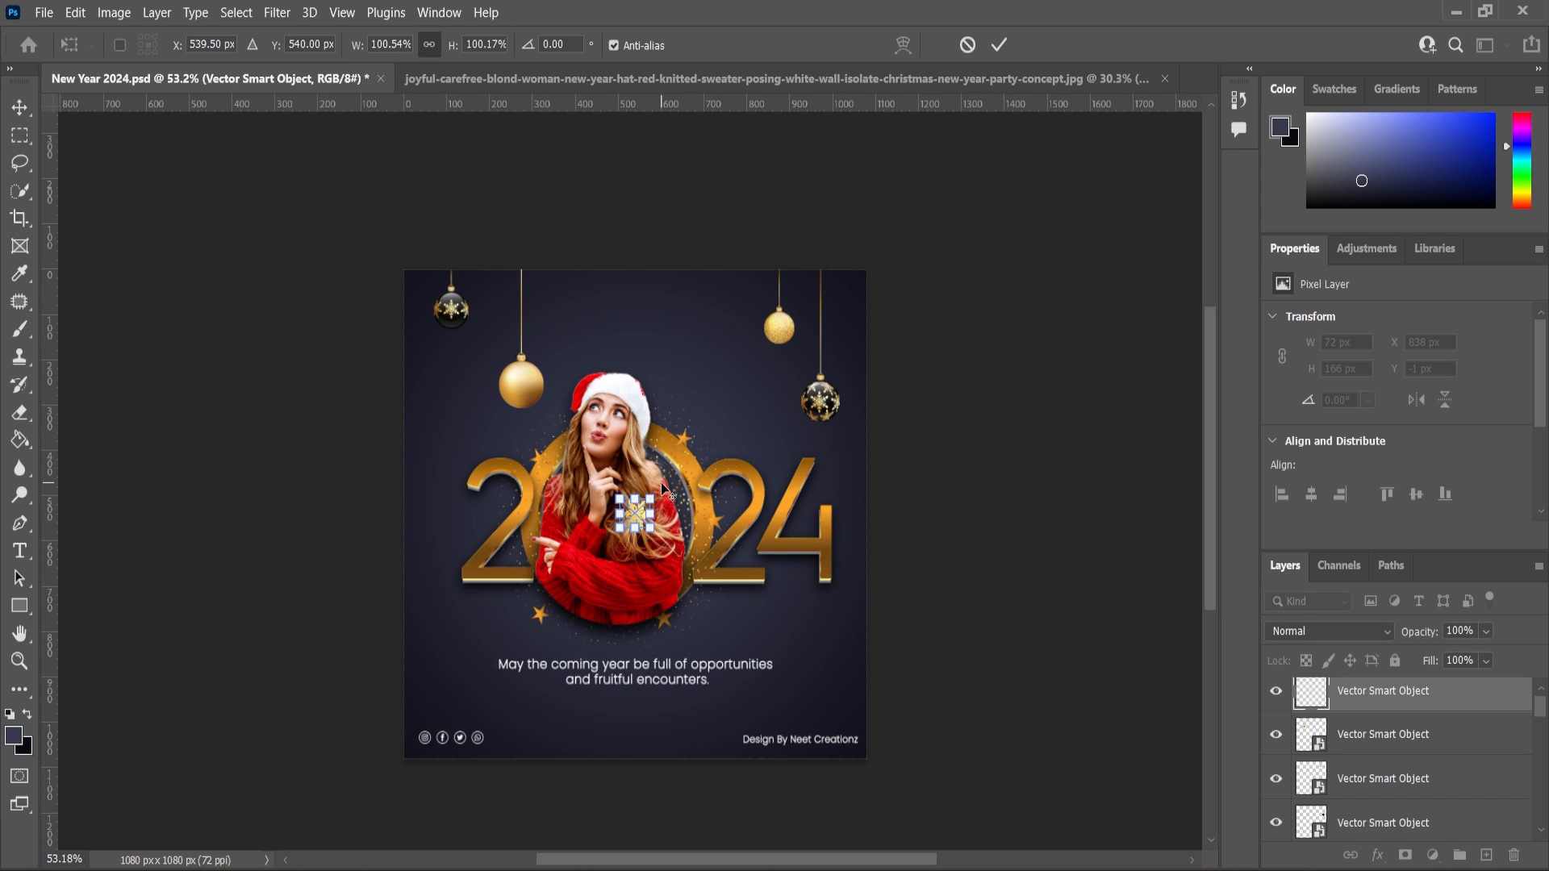
drag(652, 497, 708, 348)
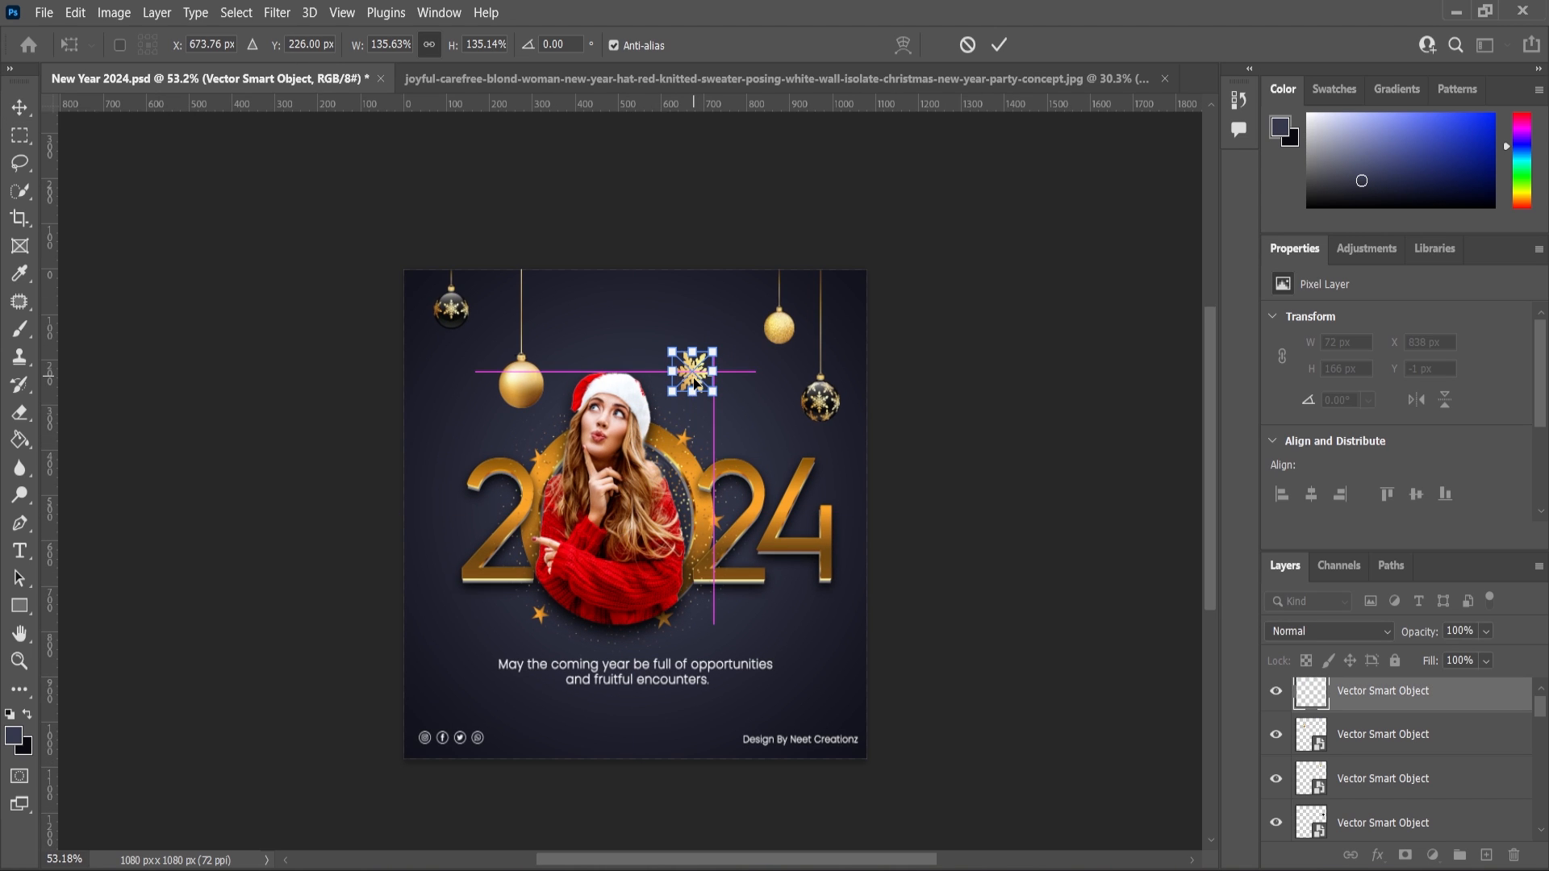
key(Return)
Duplicate the gold snowflake and move the copy beside the lower right of the 4.
scroll(705, 379, up, 1)
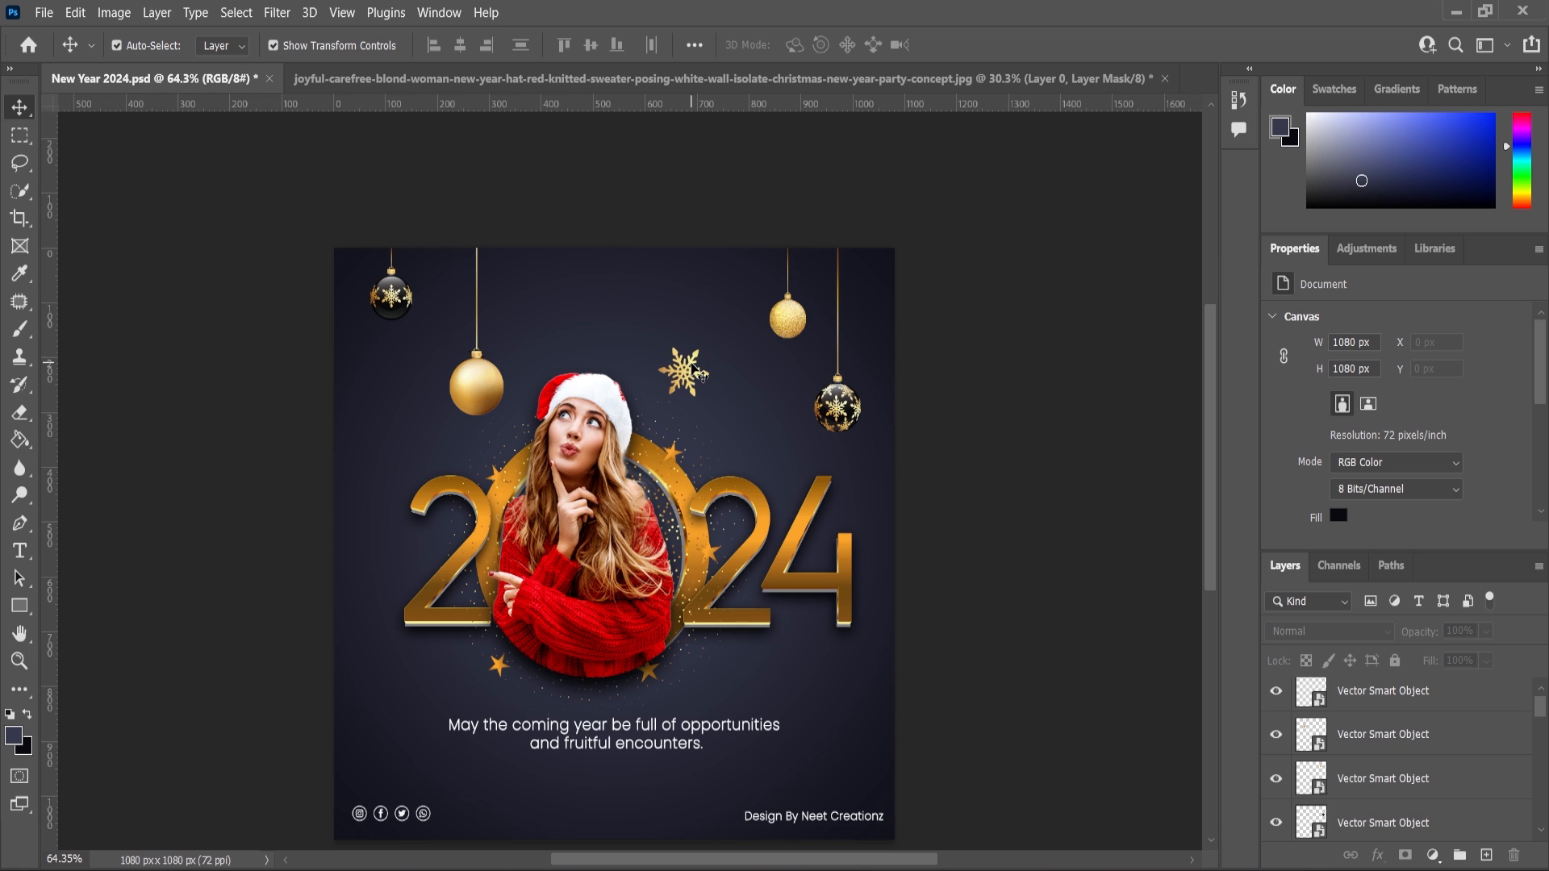
click(696, 370)
key(ctrl+j)
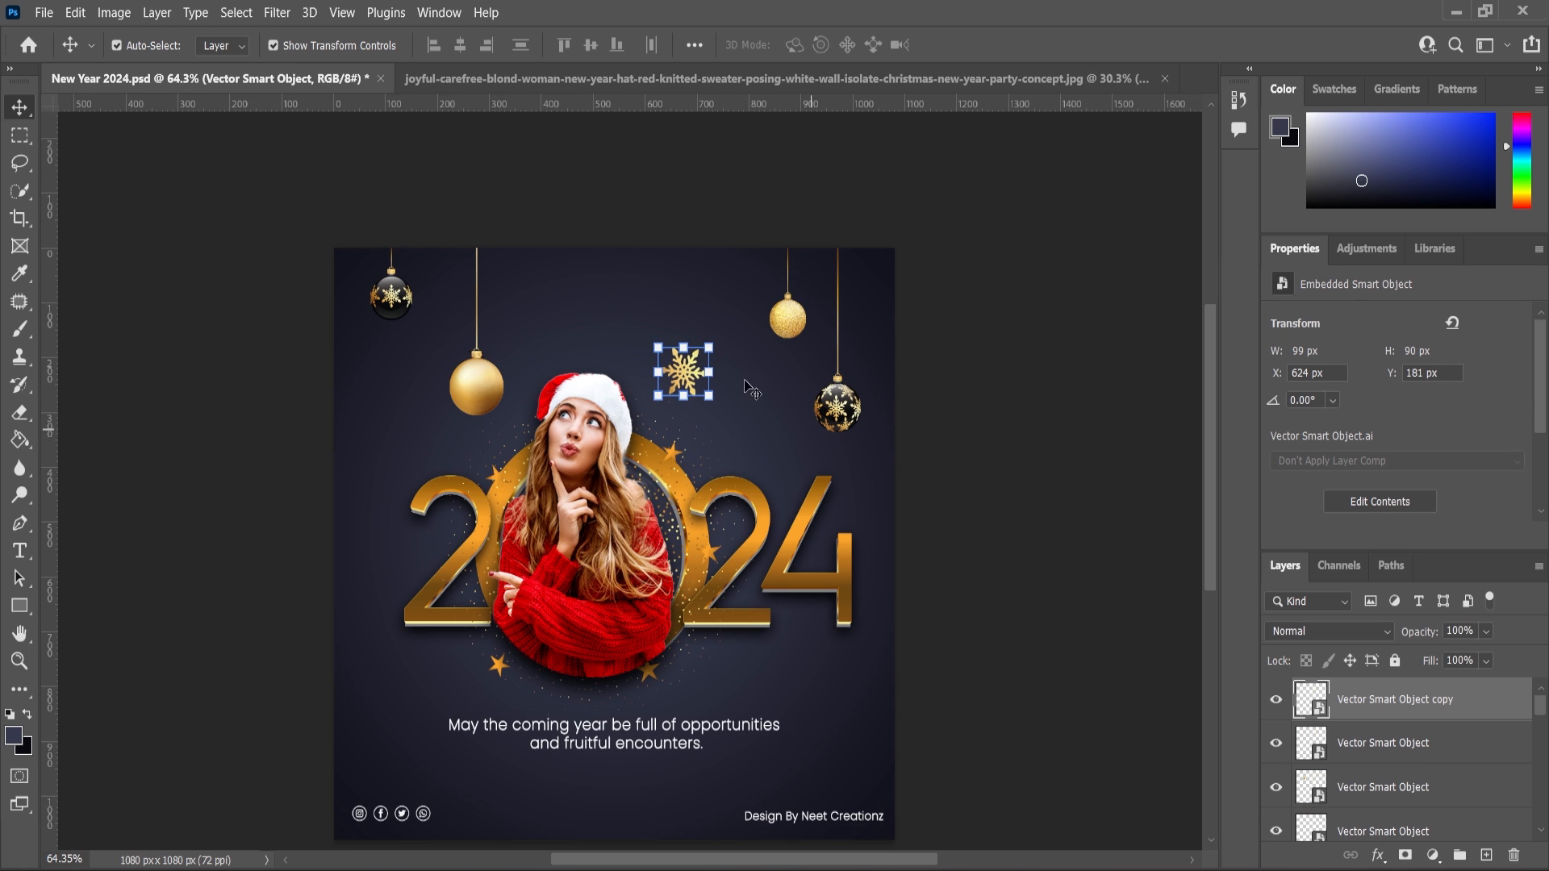
drag(688, 375, 439, 442)
click(980, 458)
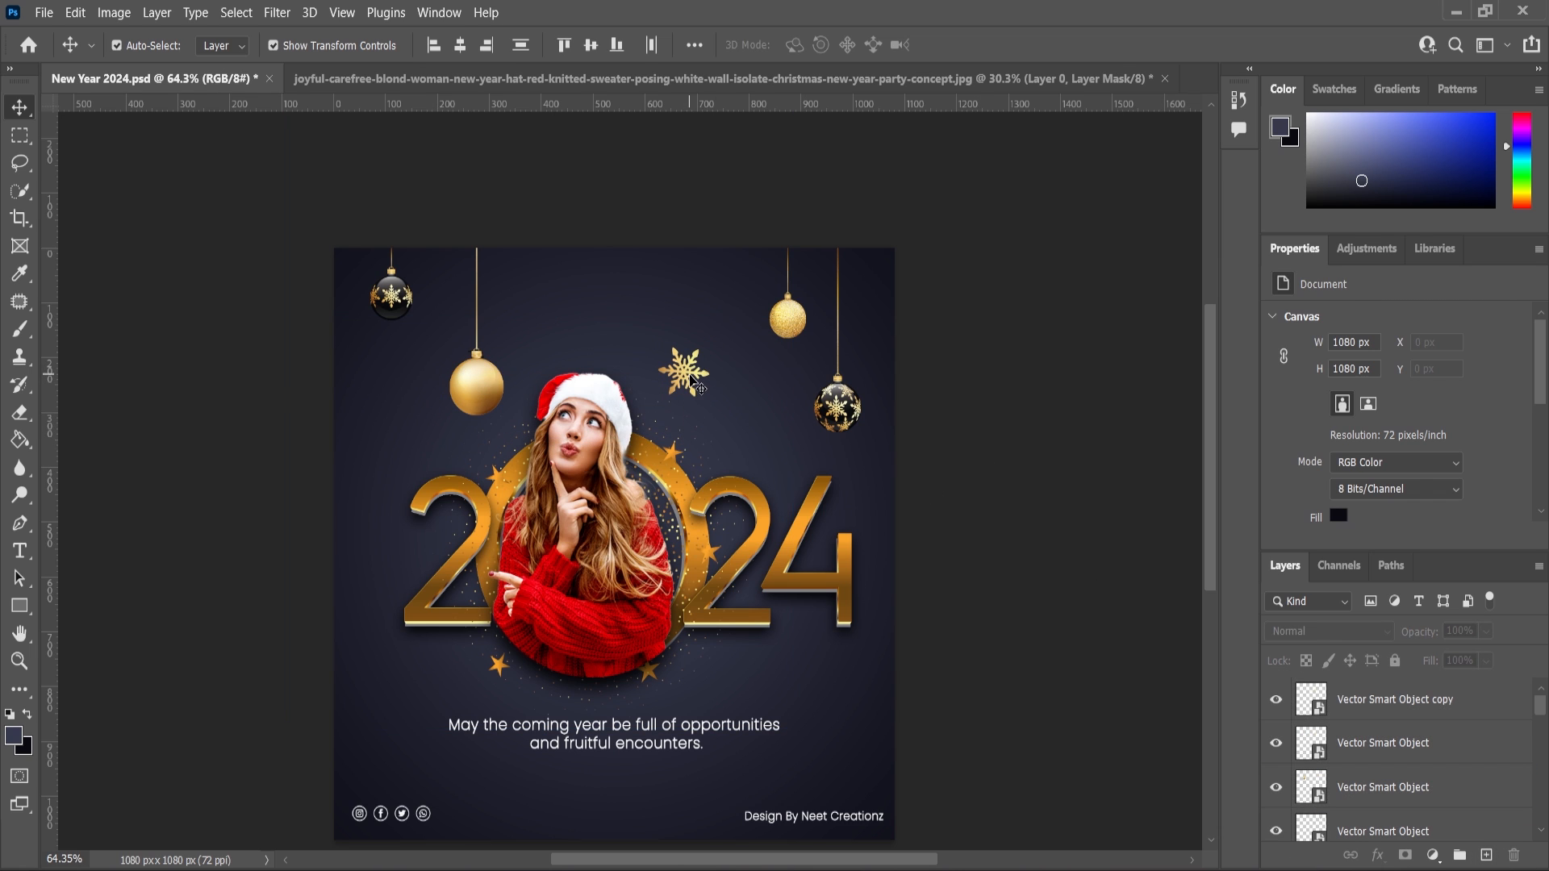
drag(692, 376, 835, 688)
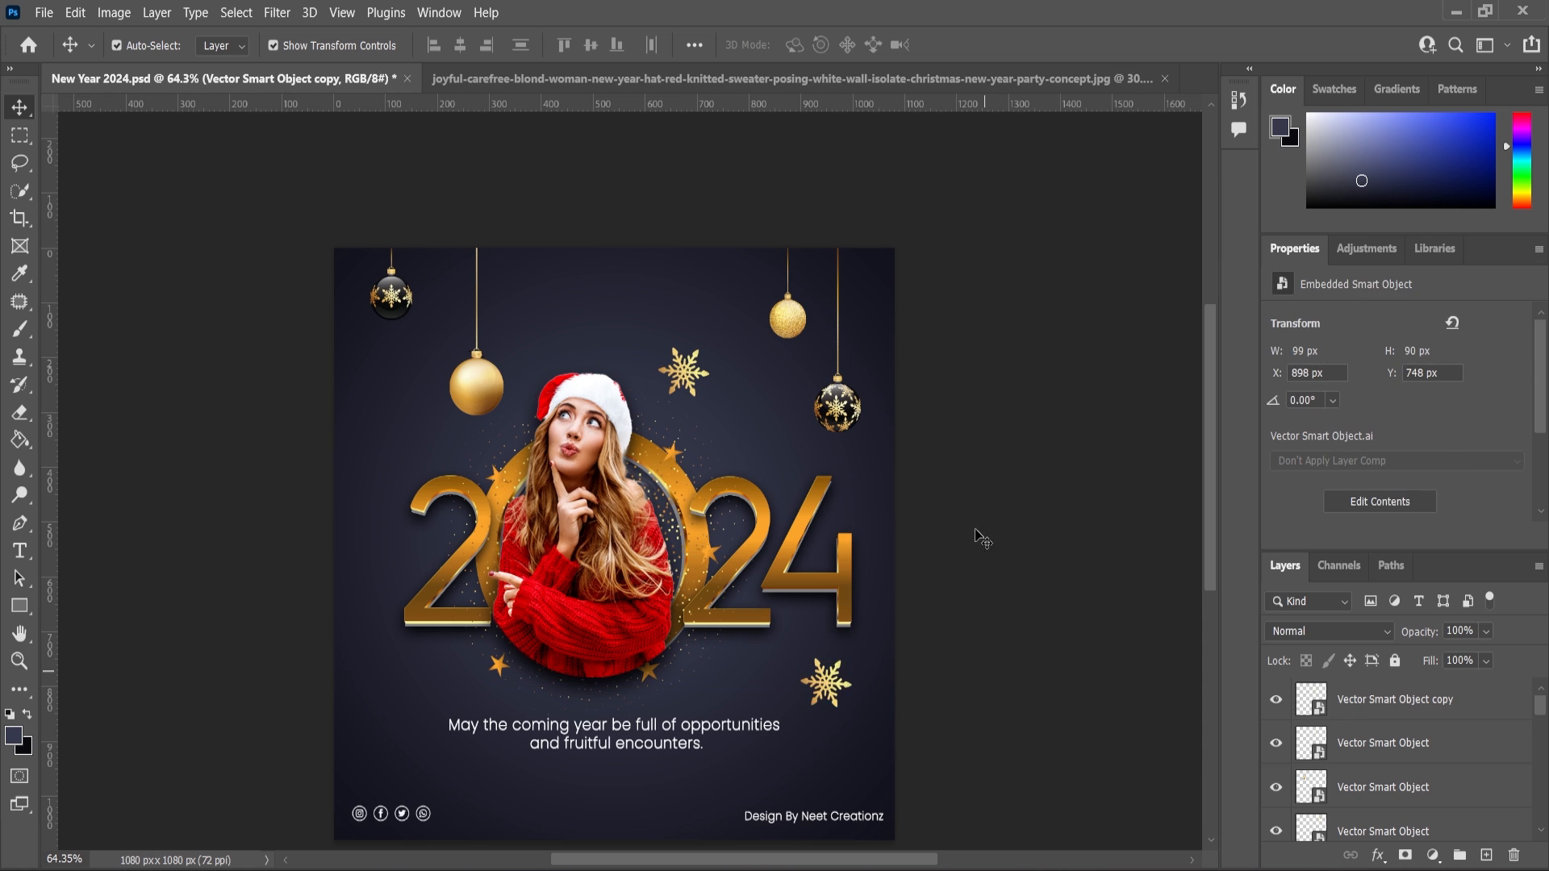
Duplicate the snowflake layer again and place the copy to the left of the 2.
scroll(978, 536, down, 1)
click(1378, 703)
drag(1382, 708, 1489, 855)
drag(811, 672, 393, 506)
click(305, 592)
Paste the gold glitter dust as a Smart Object just above the background layer and scale it to about 216%.
scroll(691, 498, down, 1)
scroll(700, 479, up, 4)
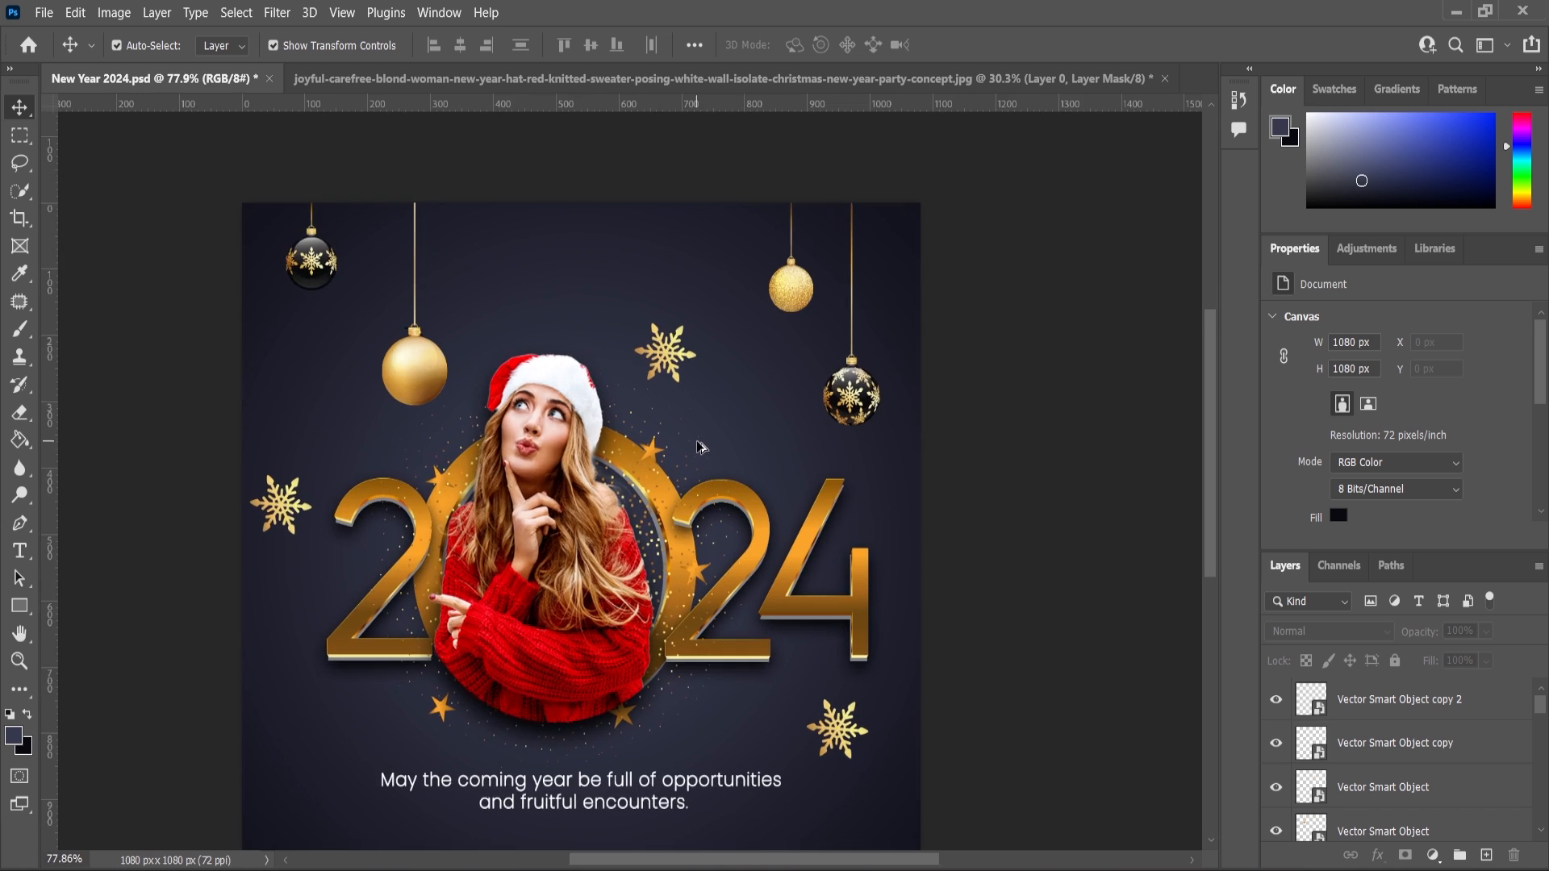
scroll(700, 447, down, 2)
scroll(700, 447, up, 1)
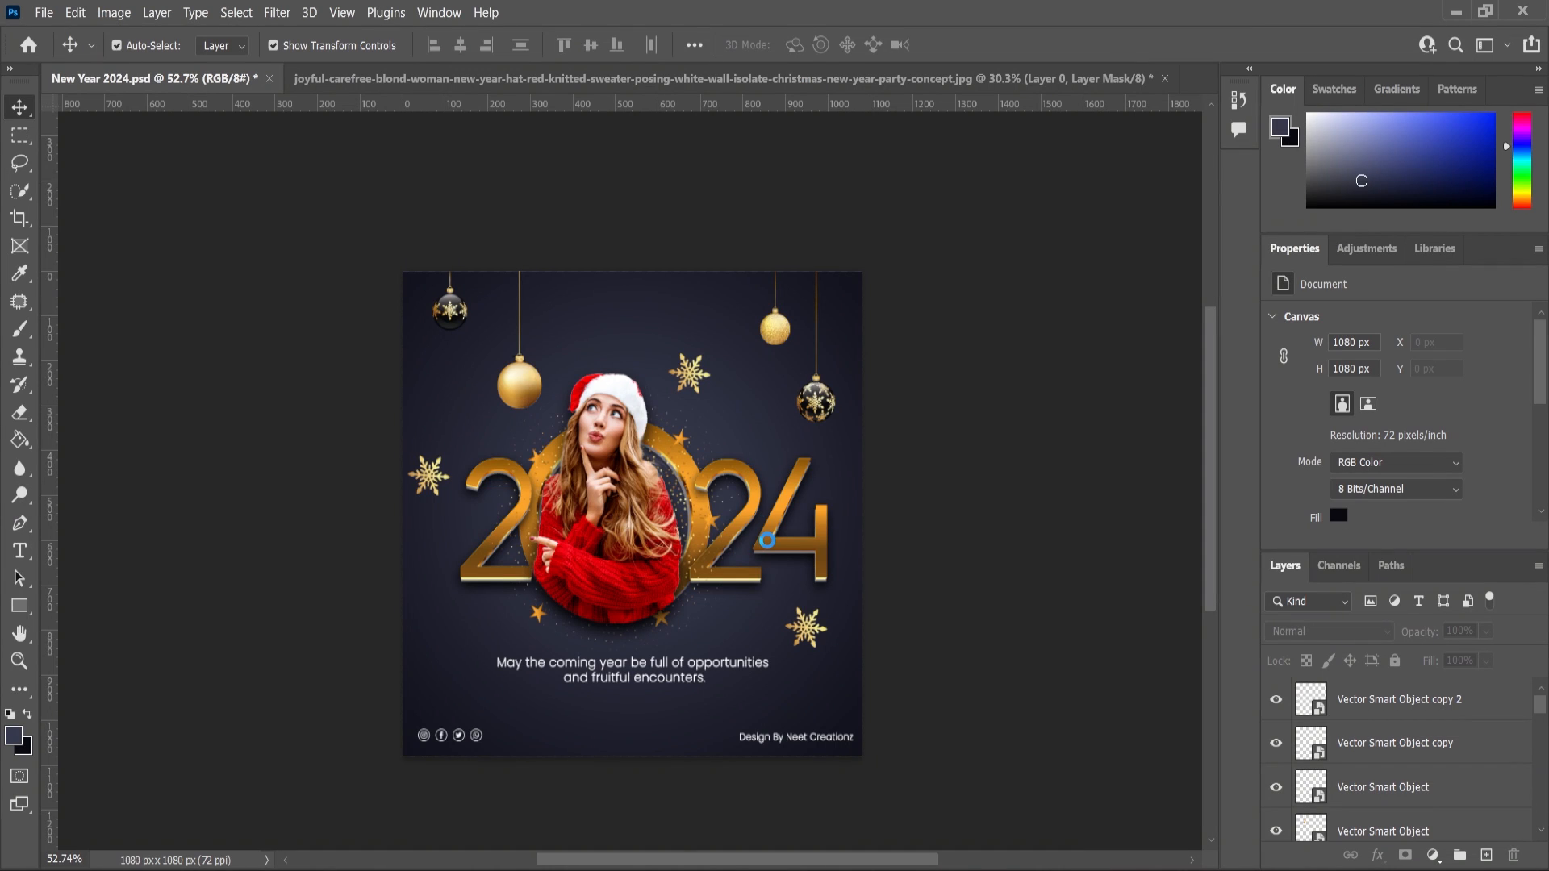
scroll(1396, 775, down, 5)
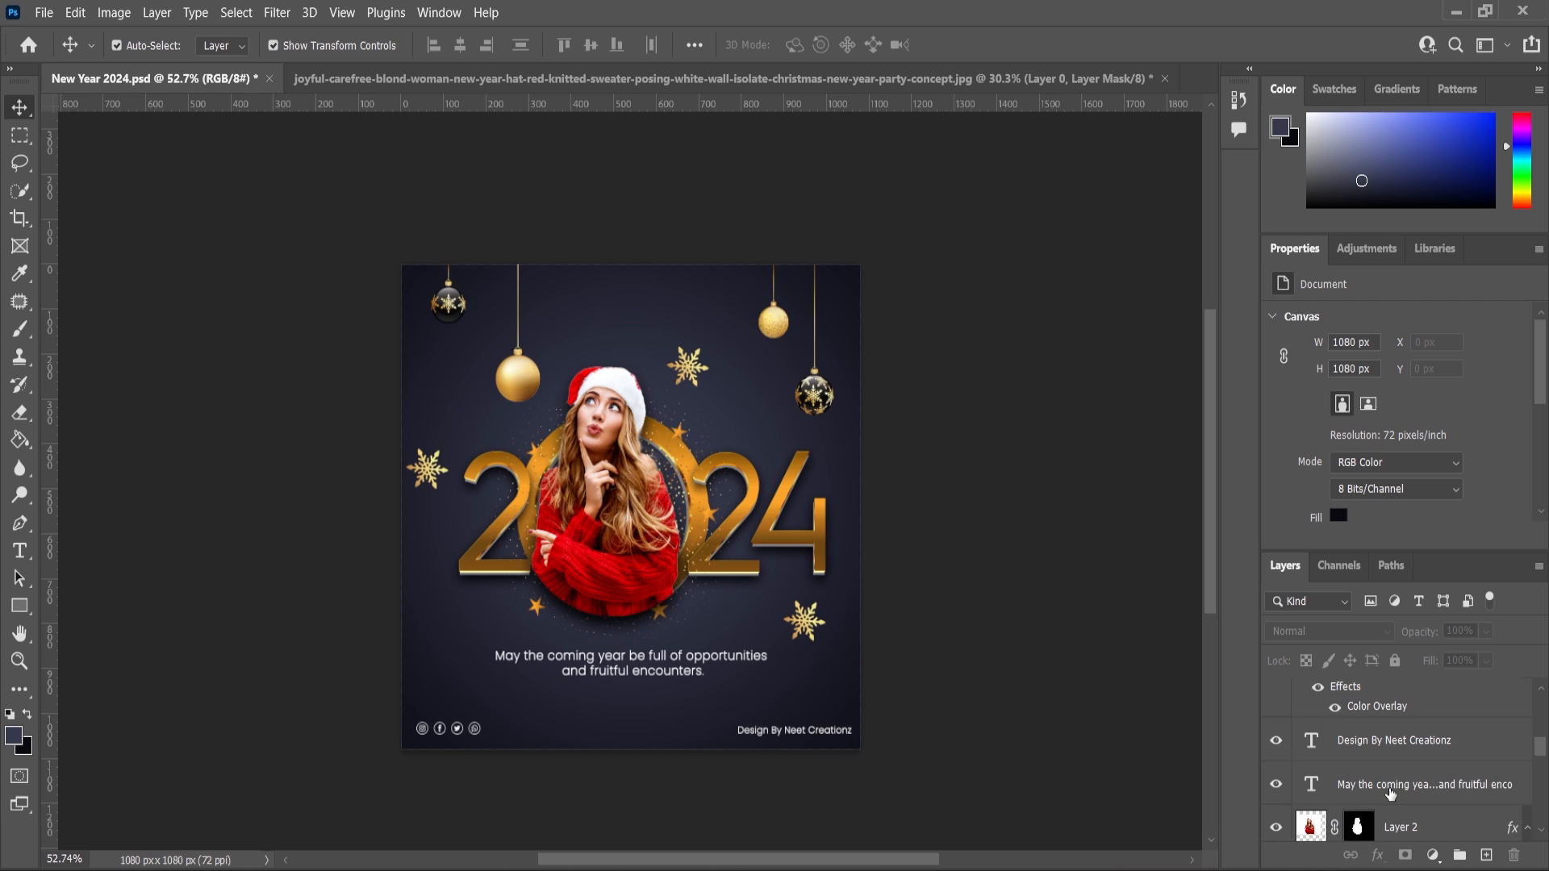
scroll(1389, 794, down, 6)
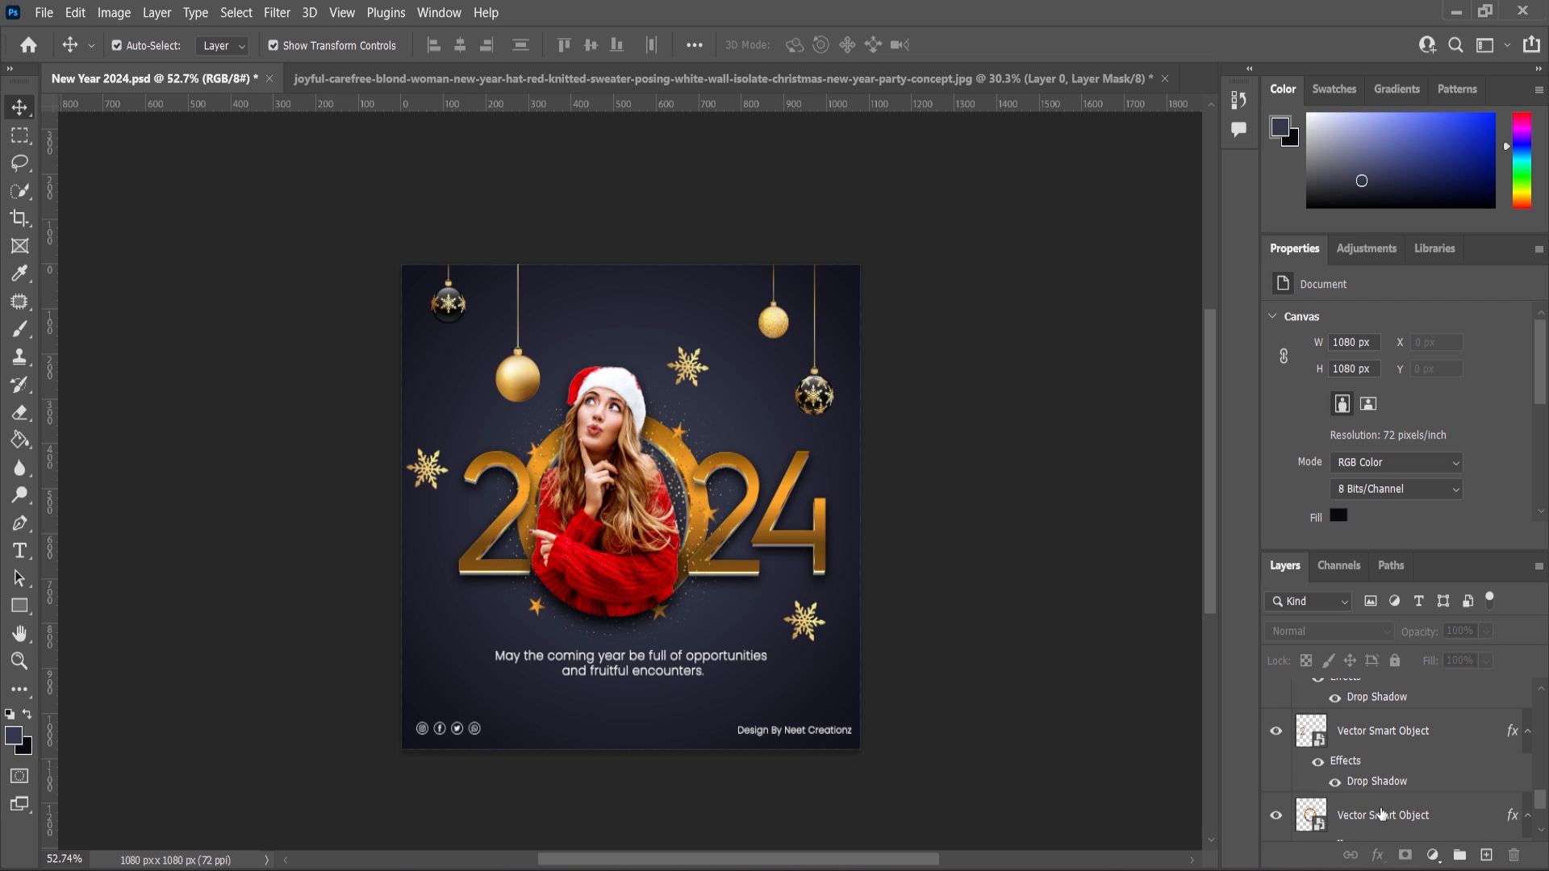
scroll(1381, 813, down, 3)
click(1371, 777)
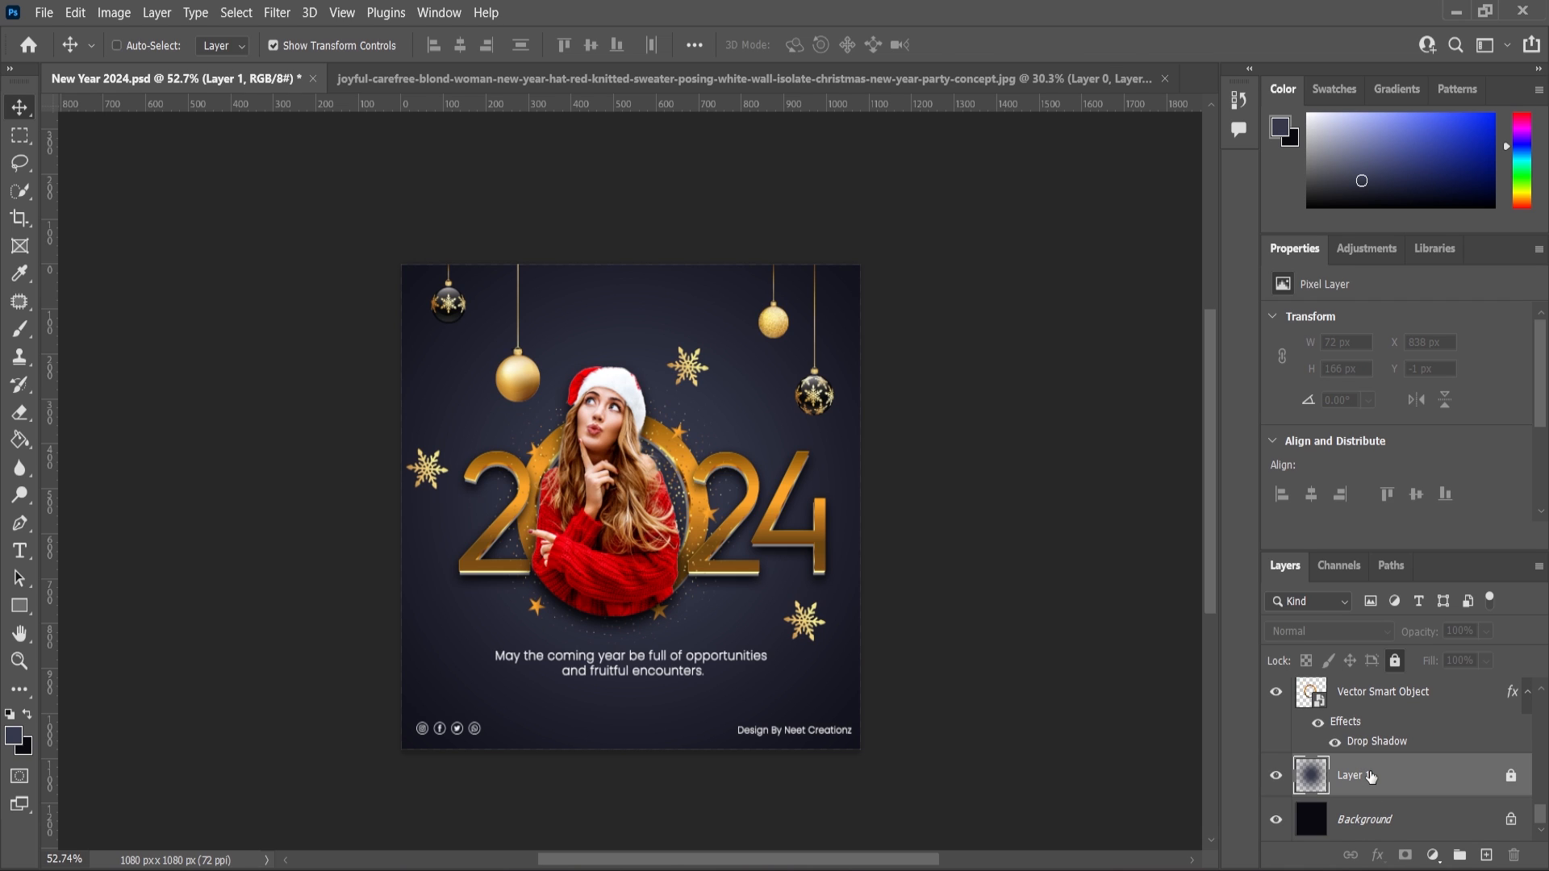
key(ctrl+v)
click(852, 220)
drag(771, 422, 942, 341)
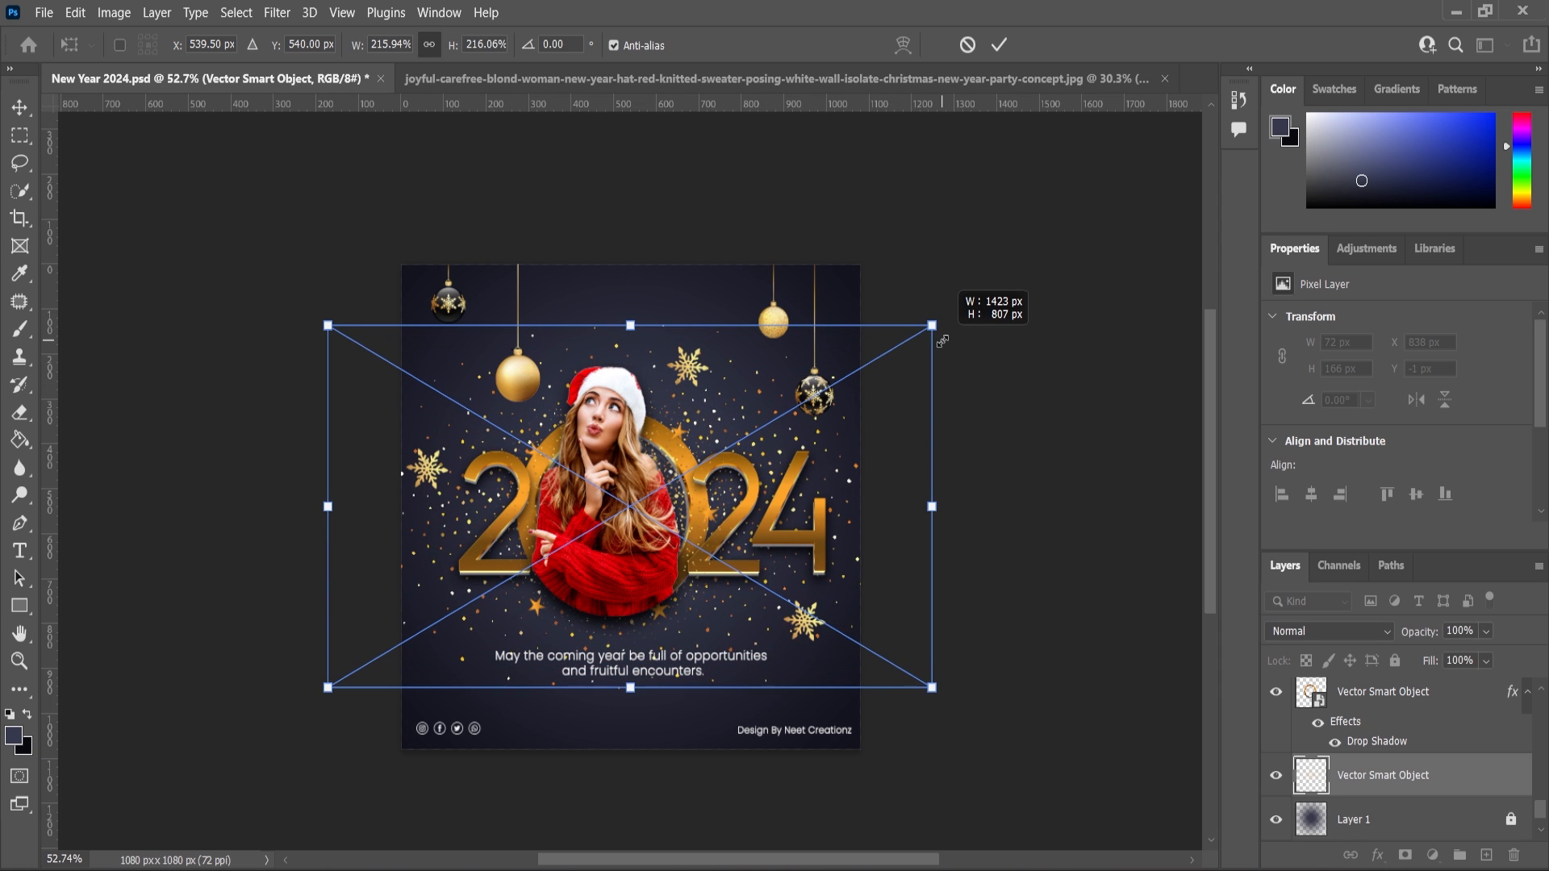
click(523, 161)
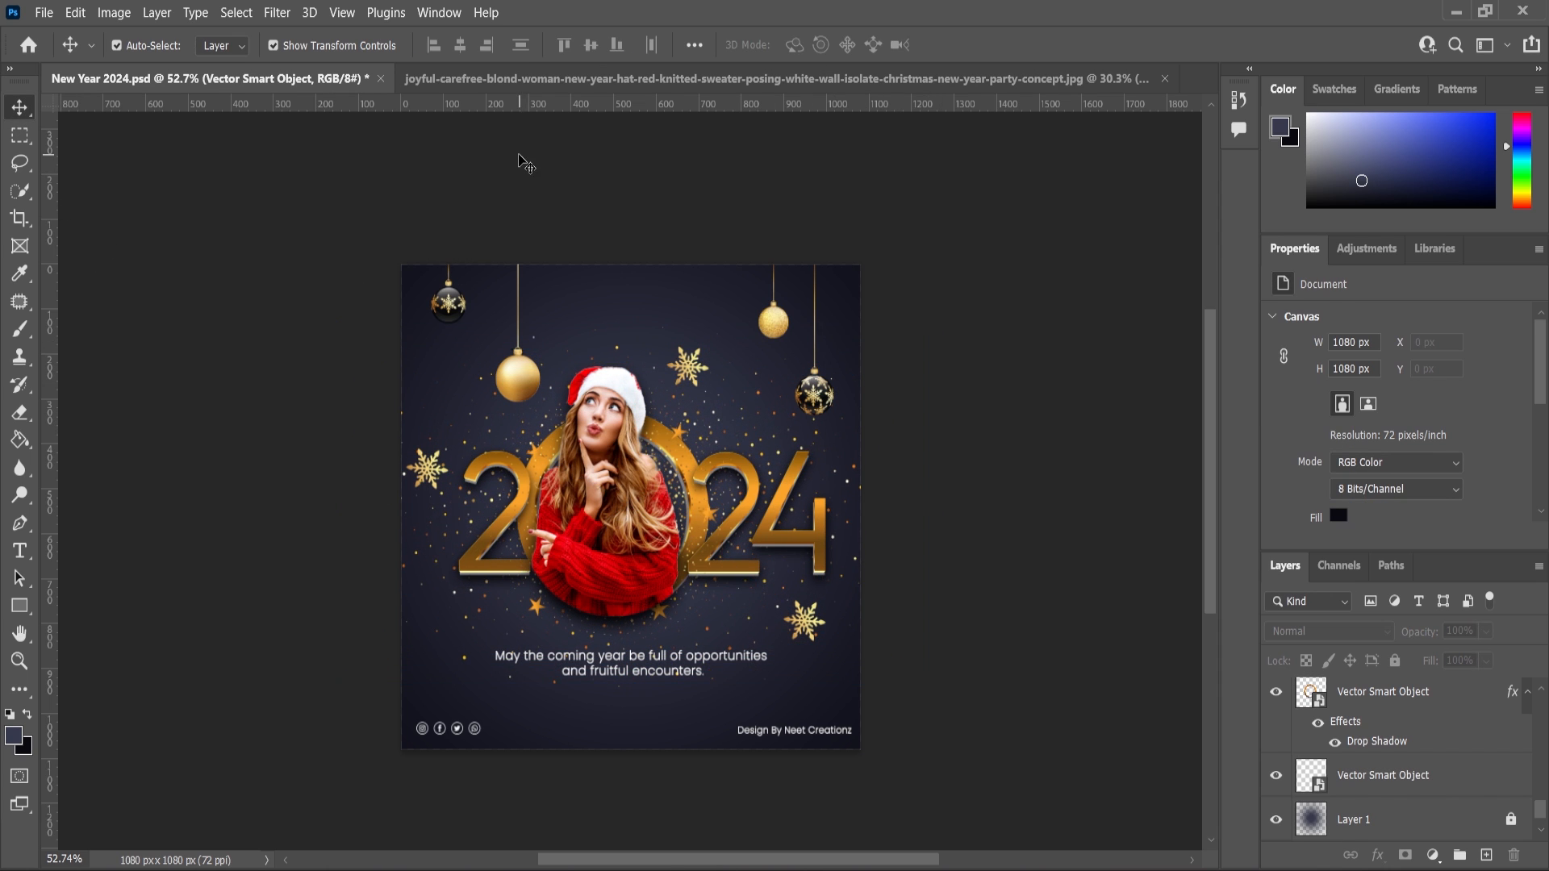
Copy the dark sparkle and bokeh cluster from Illustrator and paste it as a top Smart Object scaled to about 159%.
scroll(664, 411, up, 3)
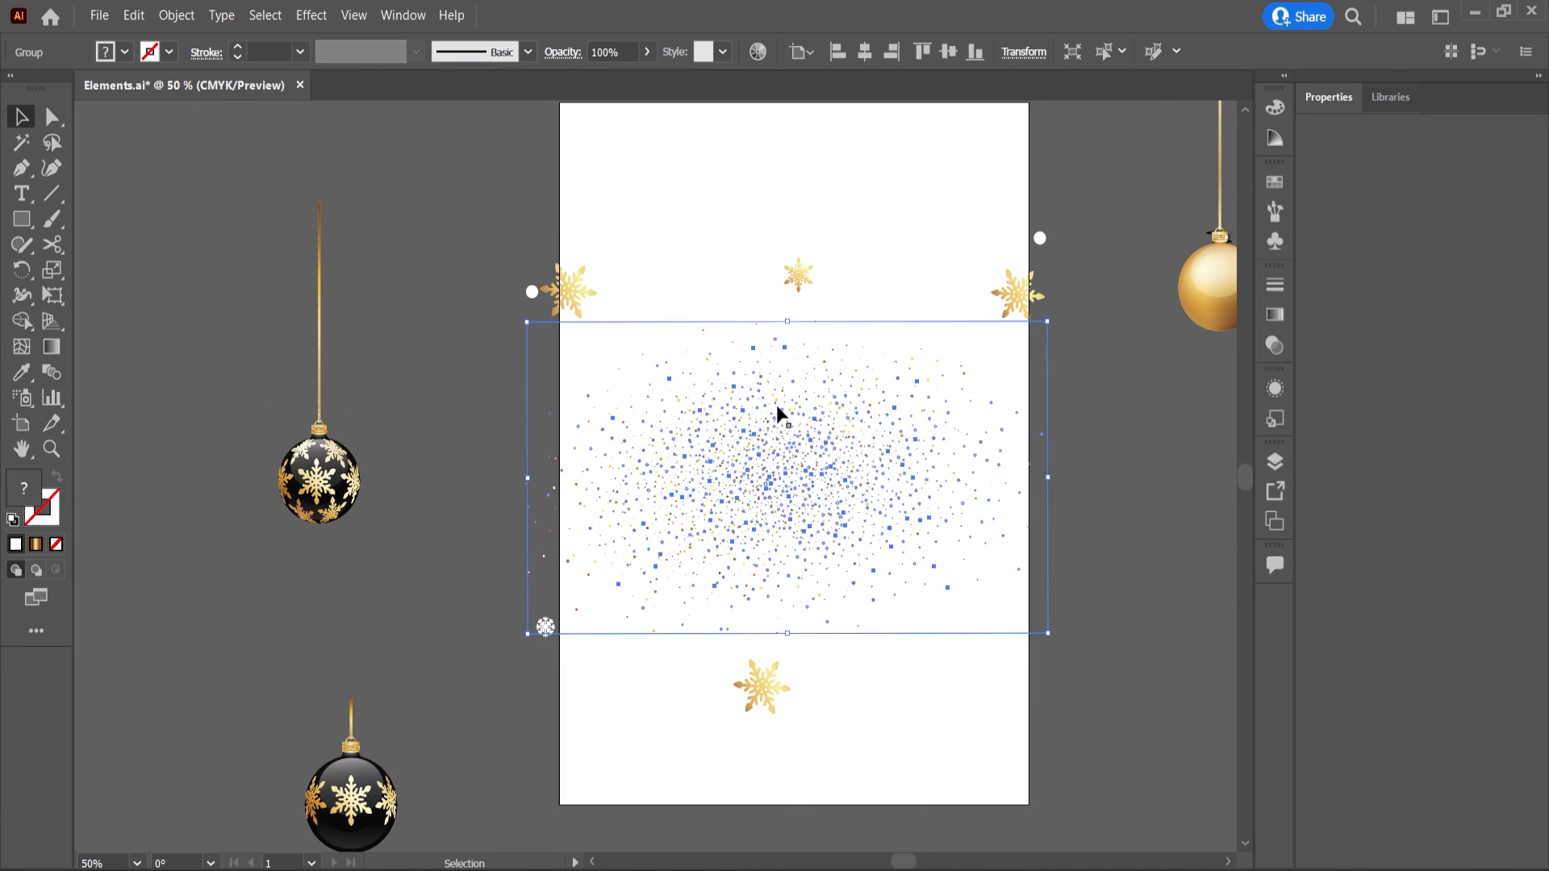
scroll(794, 456, down, 4)
drag(312, 258, 313, 406)
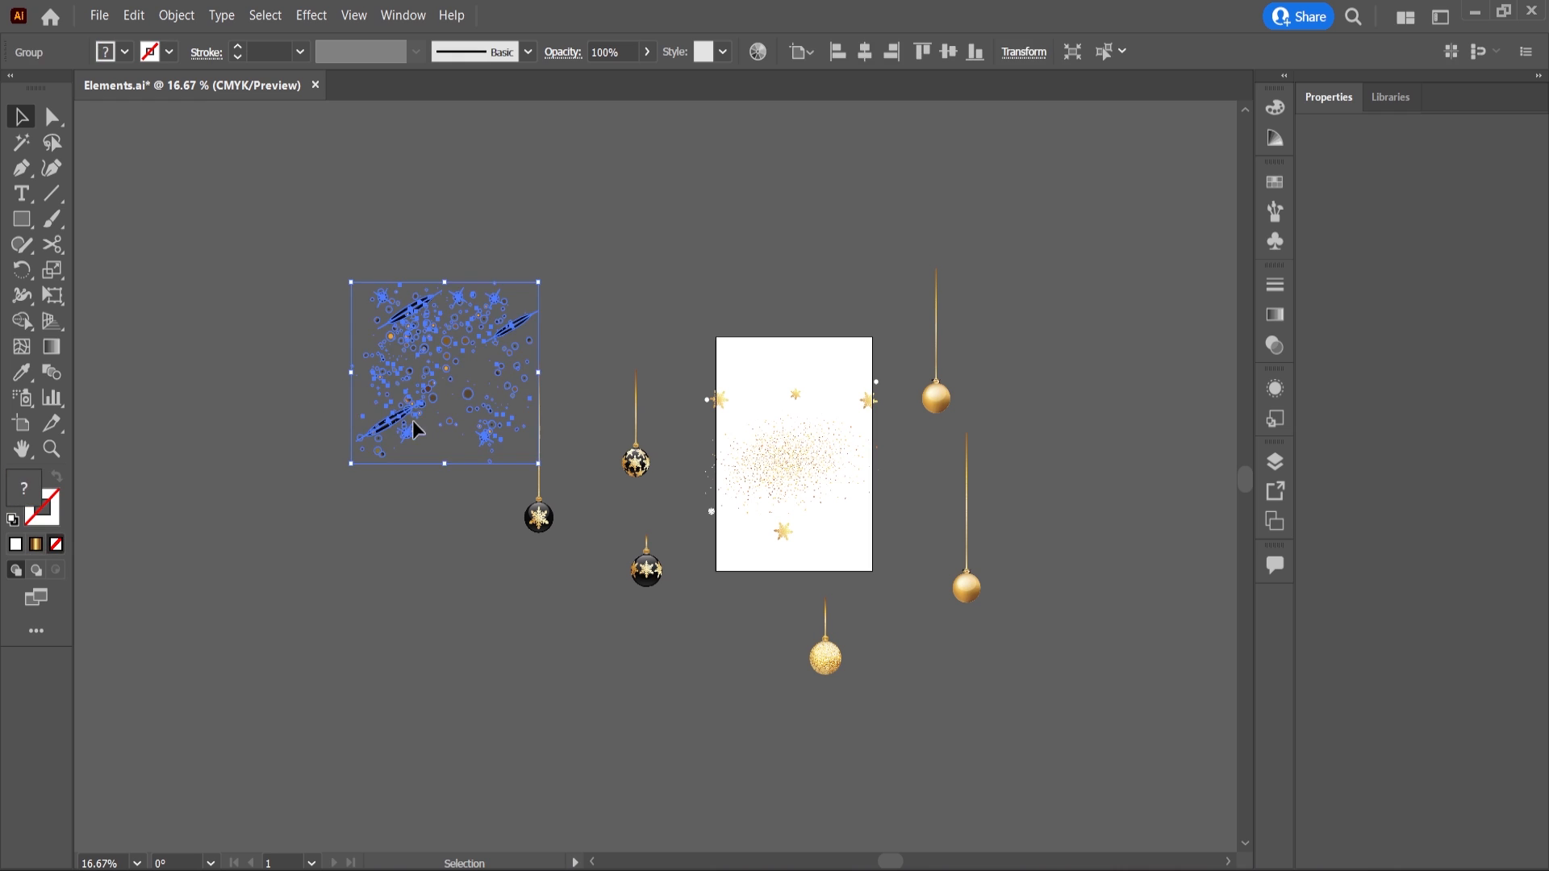
drag(321, 345, 471, 468)
key(ctrl+c)
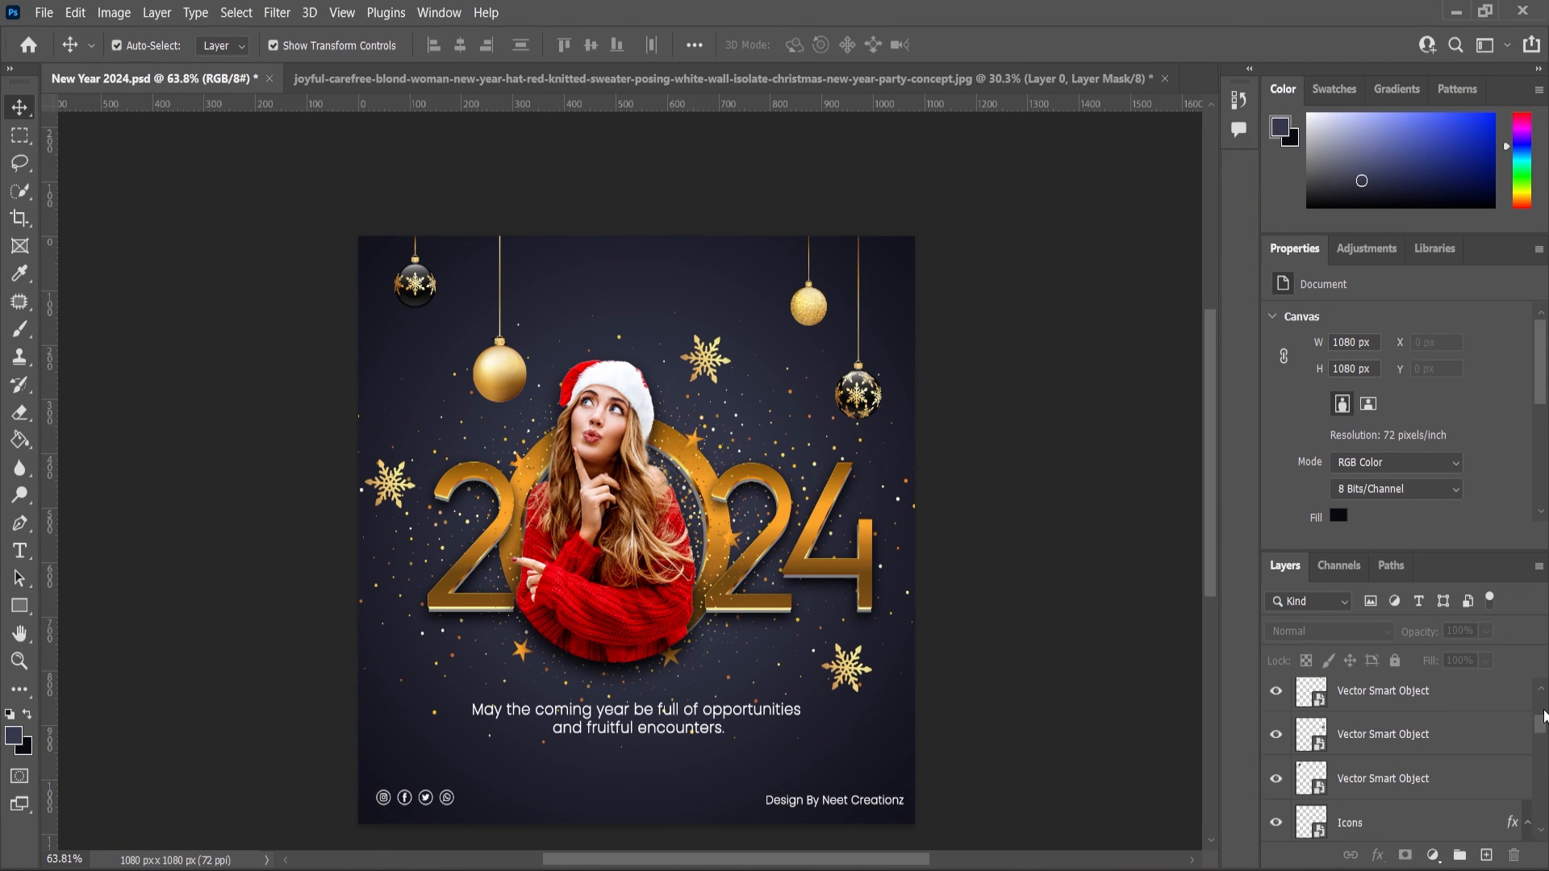
scroll(1544, 715, up, 1)
click(1420, 701)
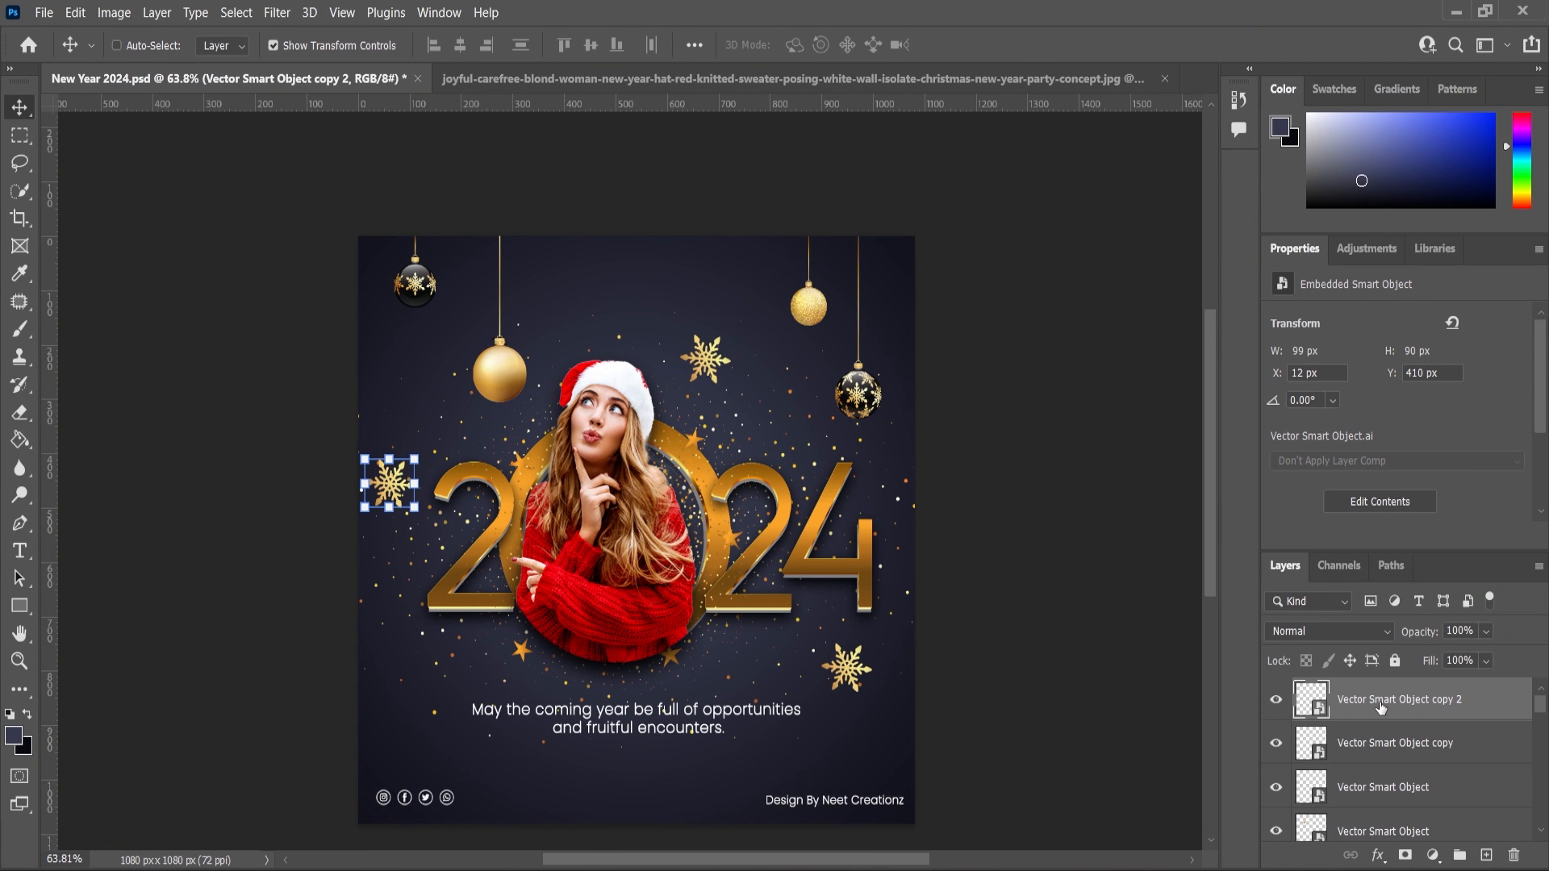
key(ctrl+v)
click(856, 224)
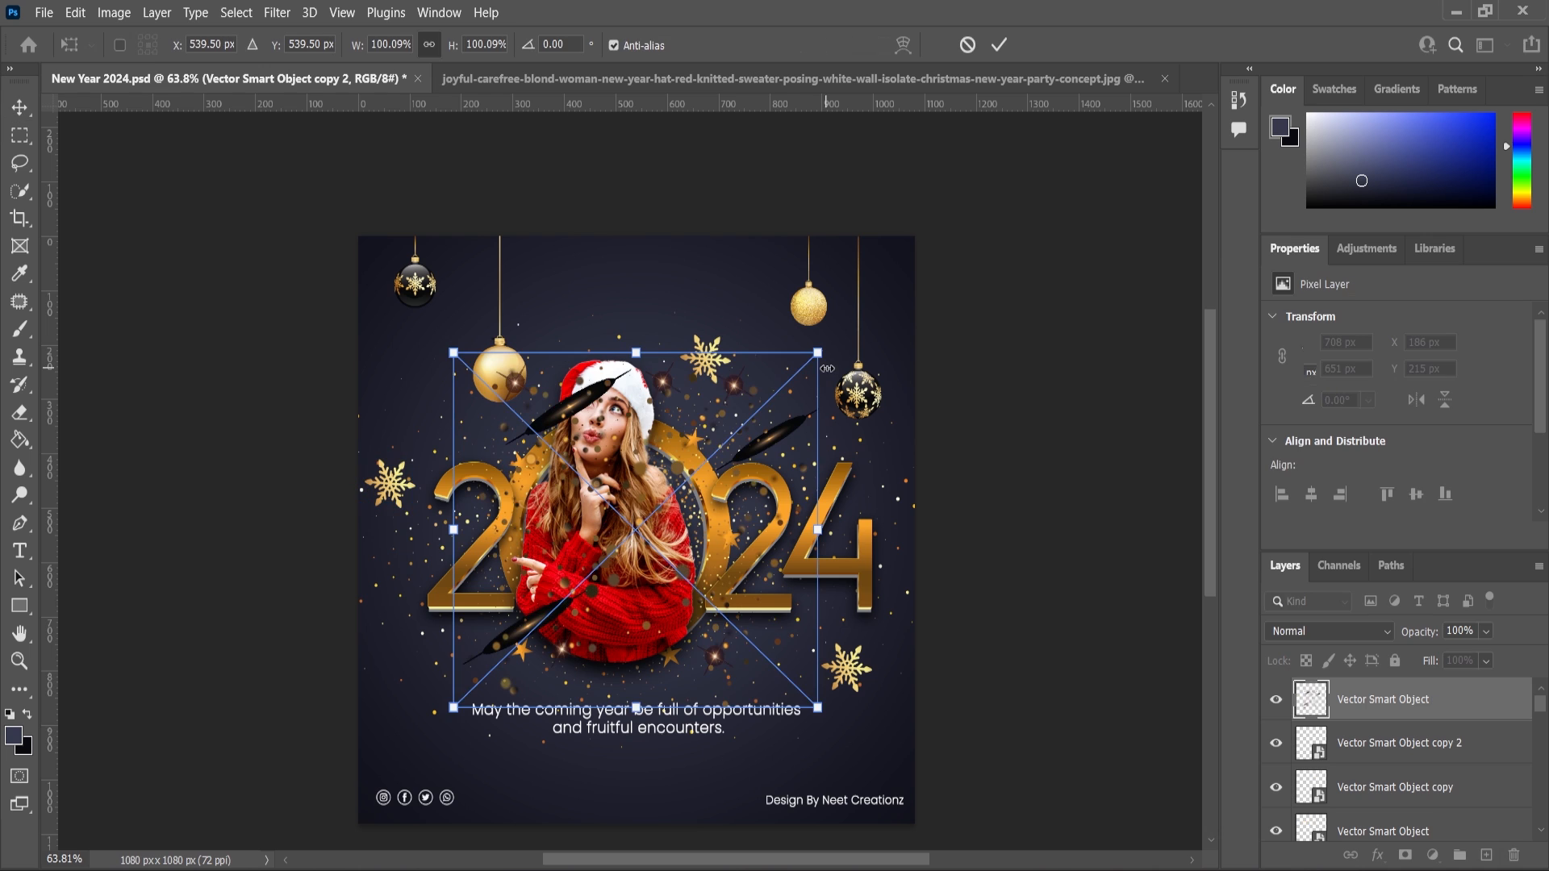
drag(825, 347, 947, 270)
key(Return)
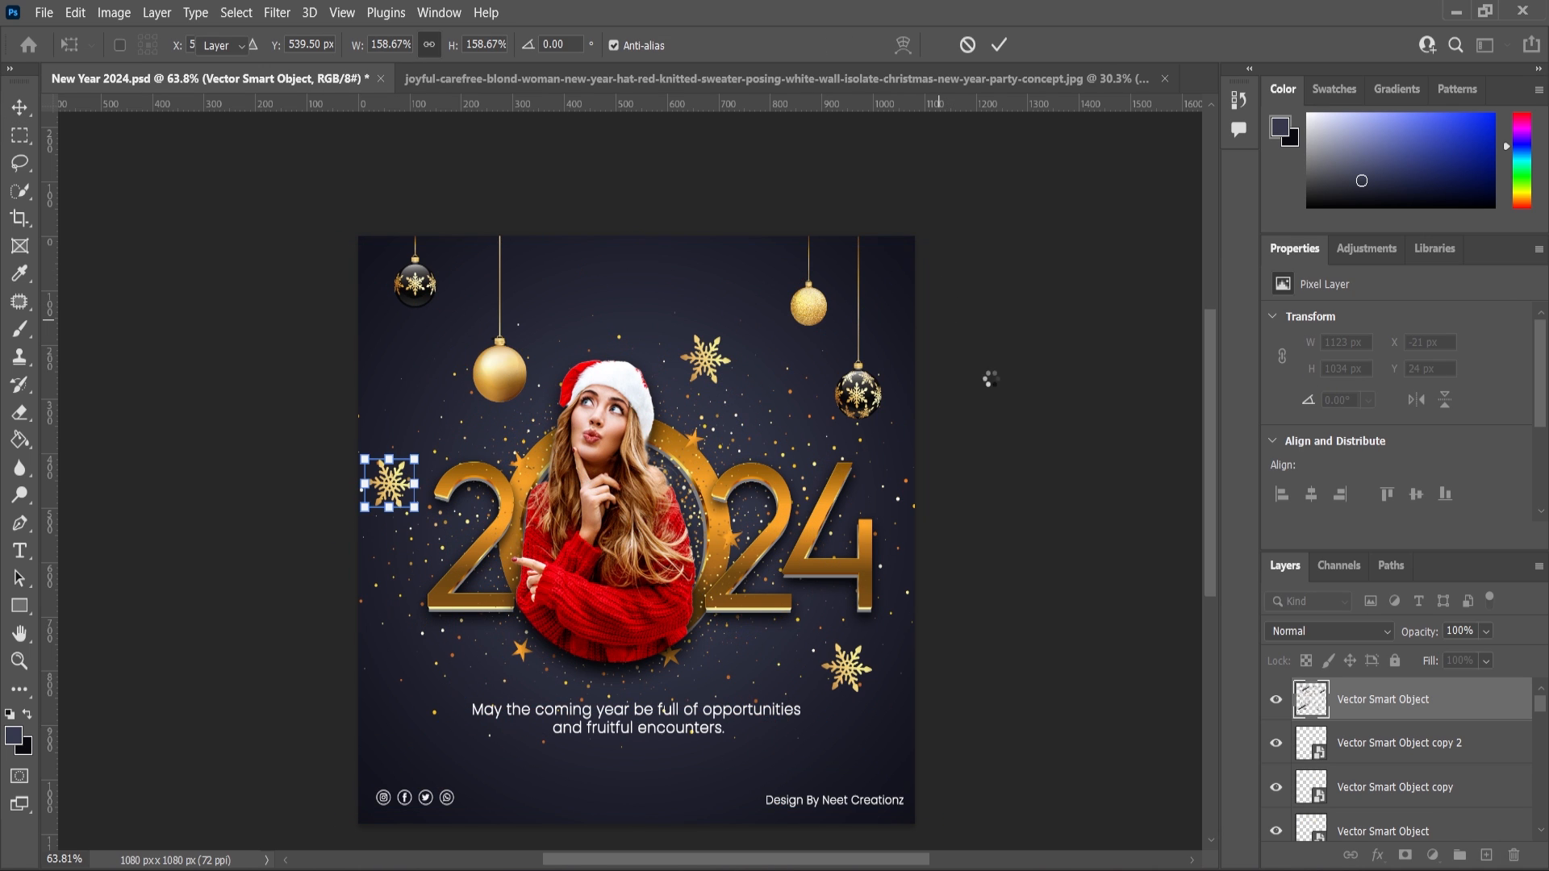
Set the sparkle overlay's blend mode to Screen and enlarge it to about 170% to cover the canvas.
click(1374, 640)
click(1295, 507)
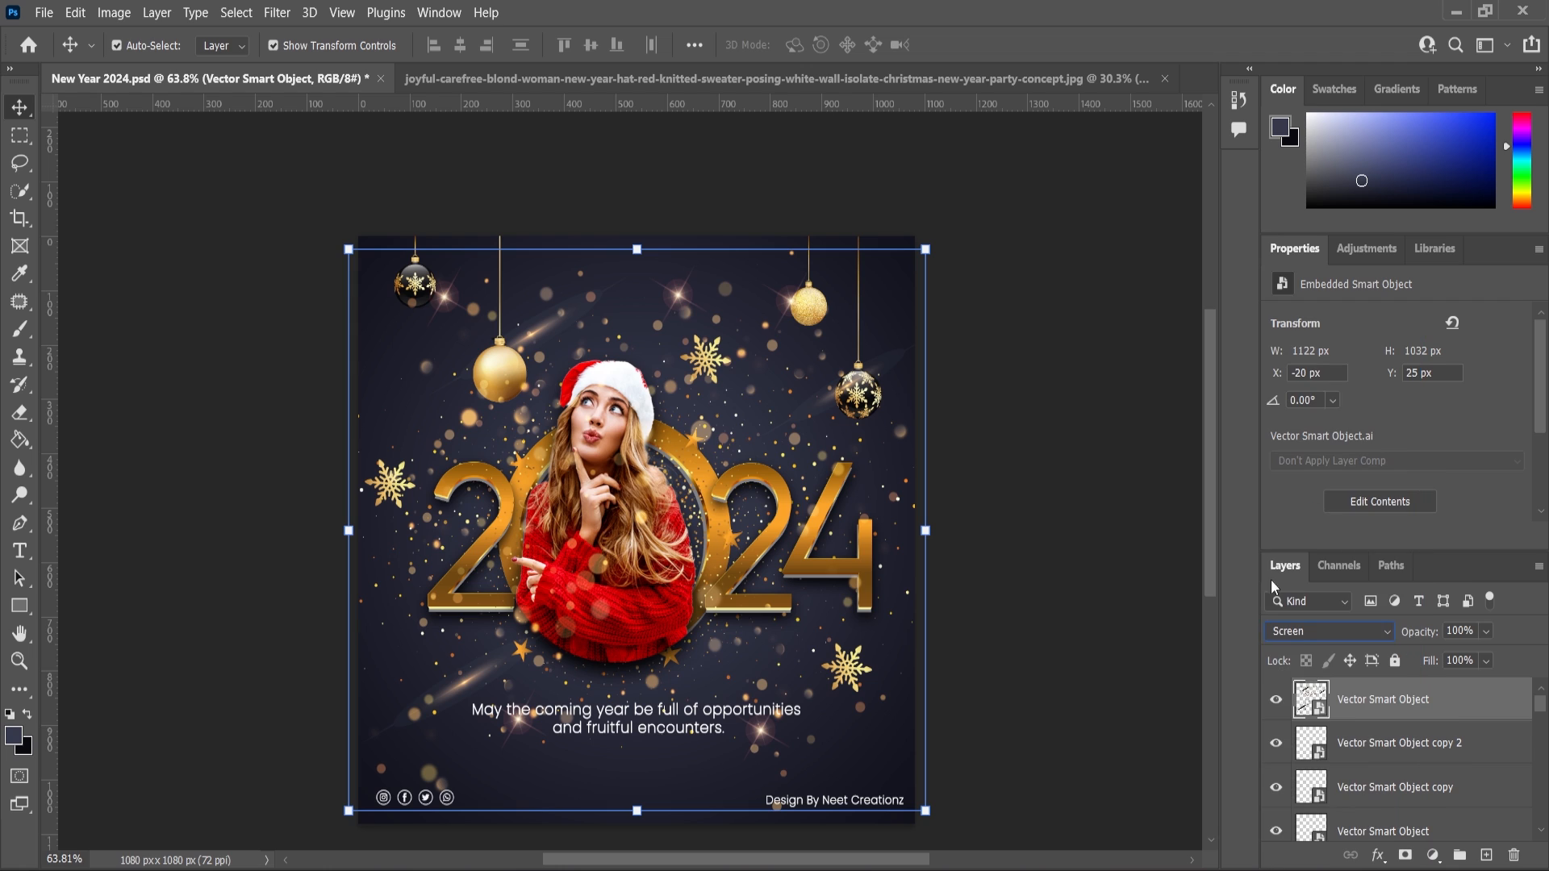
drag(932, 241, 950, 229)
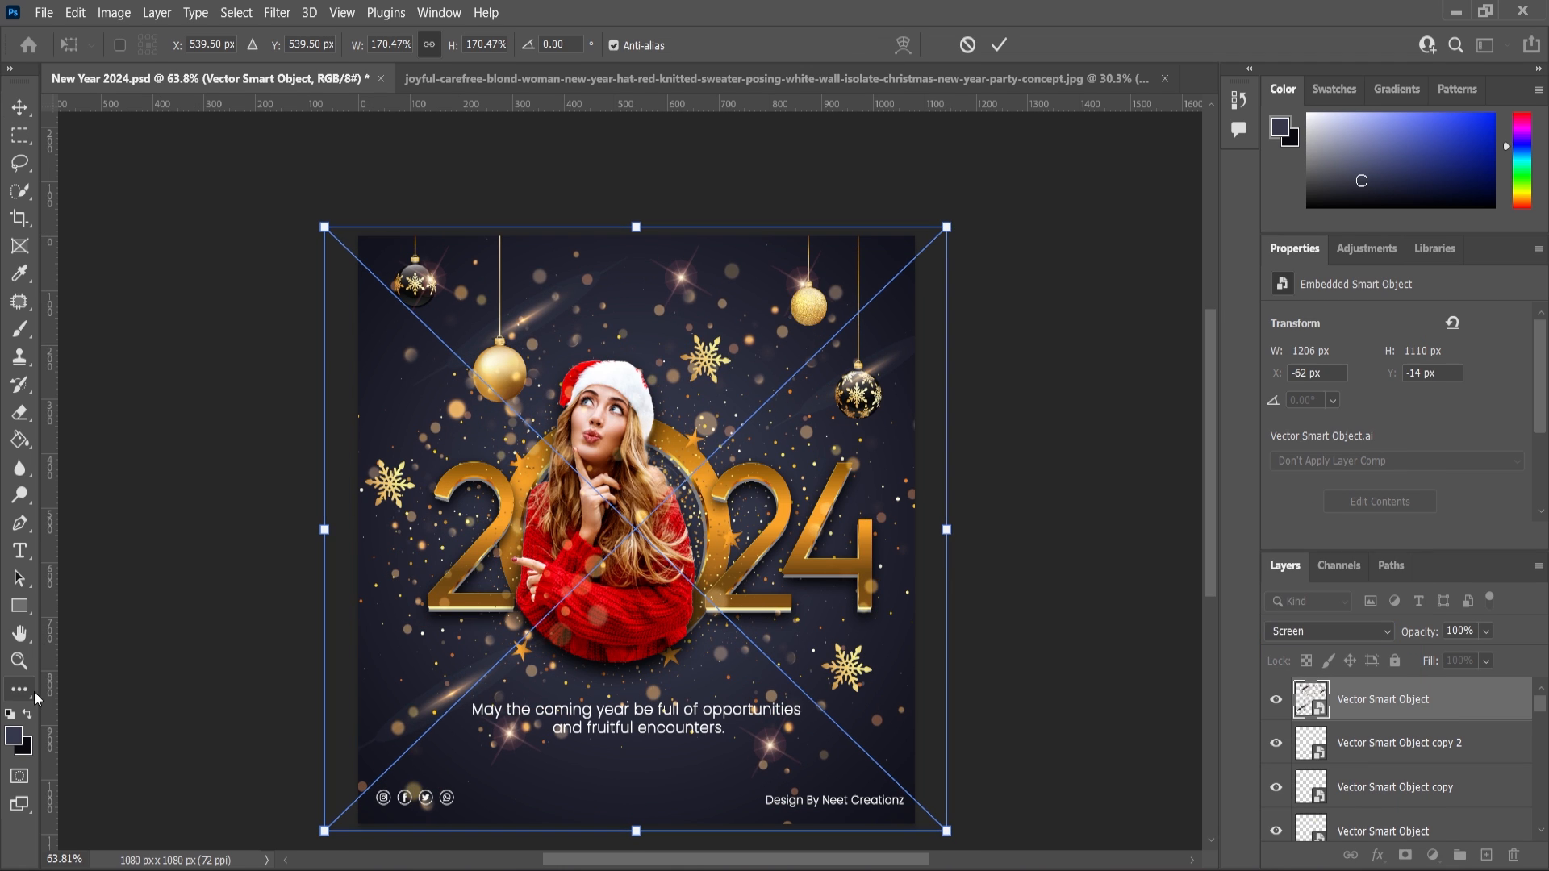
click(20, 661)
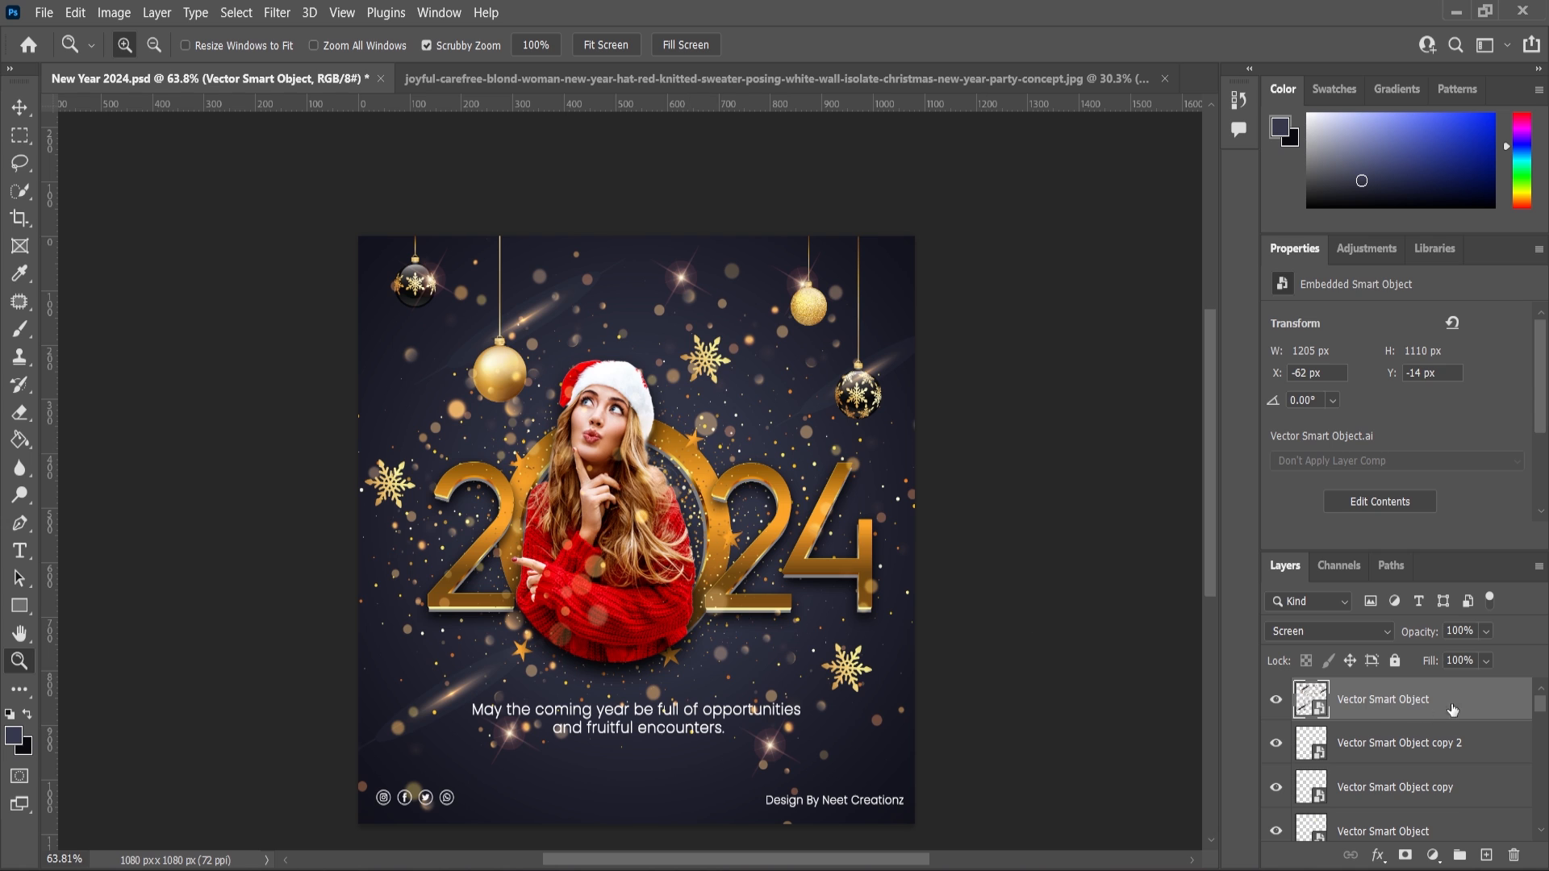
Lower the sparkle overlay's opacity to 63%.
drag(1508, 657, 1479, 658)
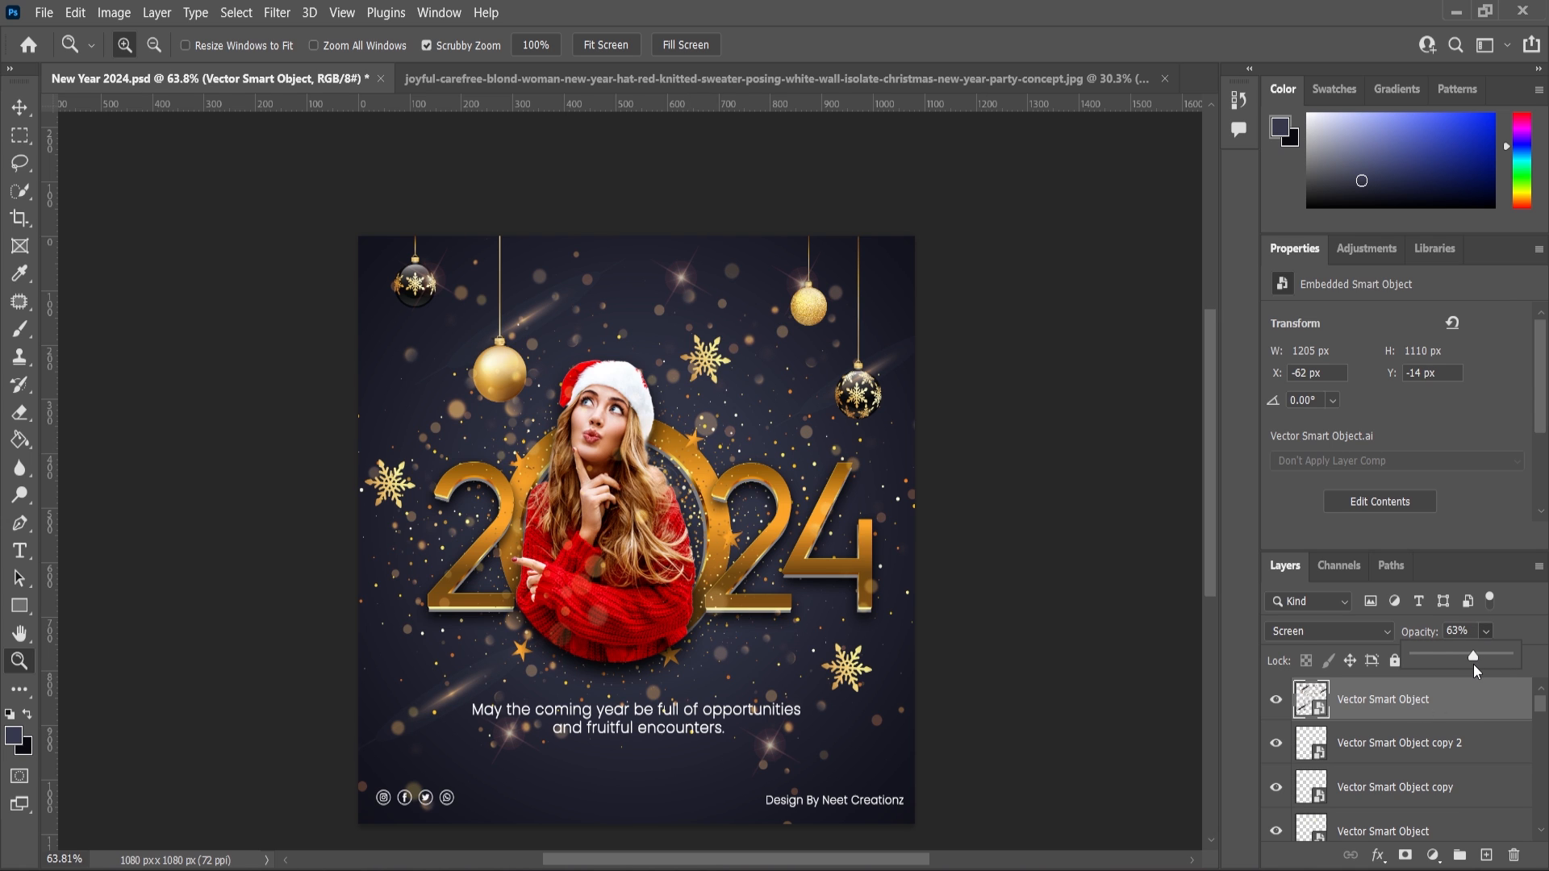
click(19, 108)
click(162, 546)
scroll(621, 725, up, 5)
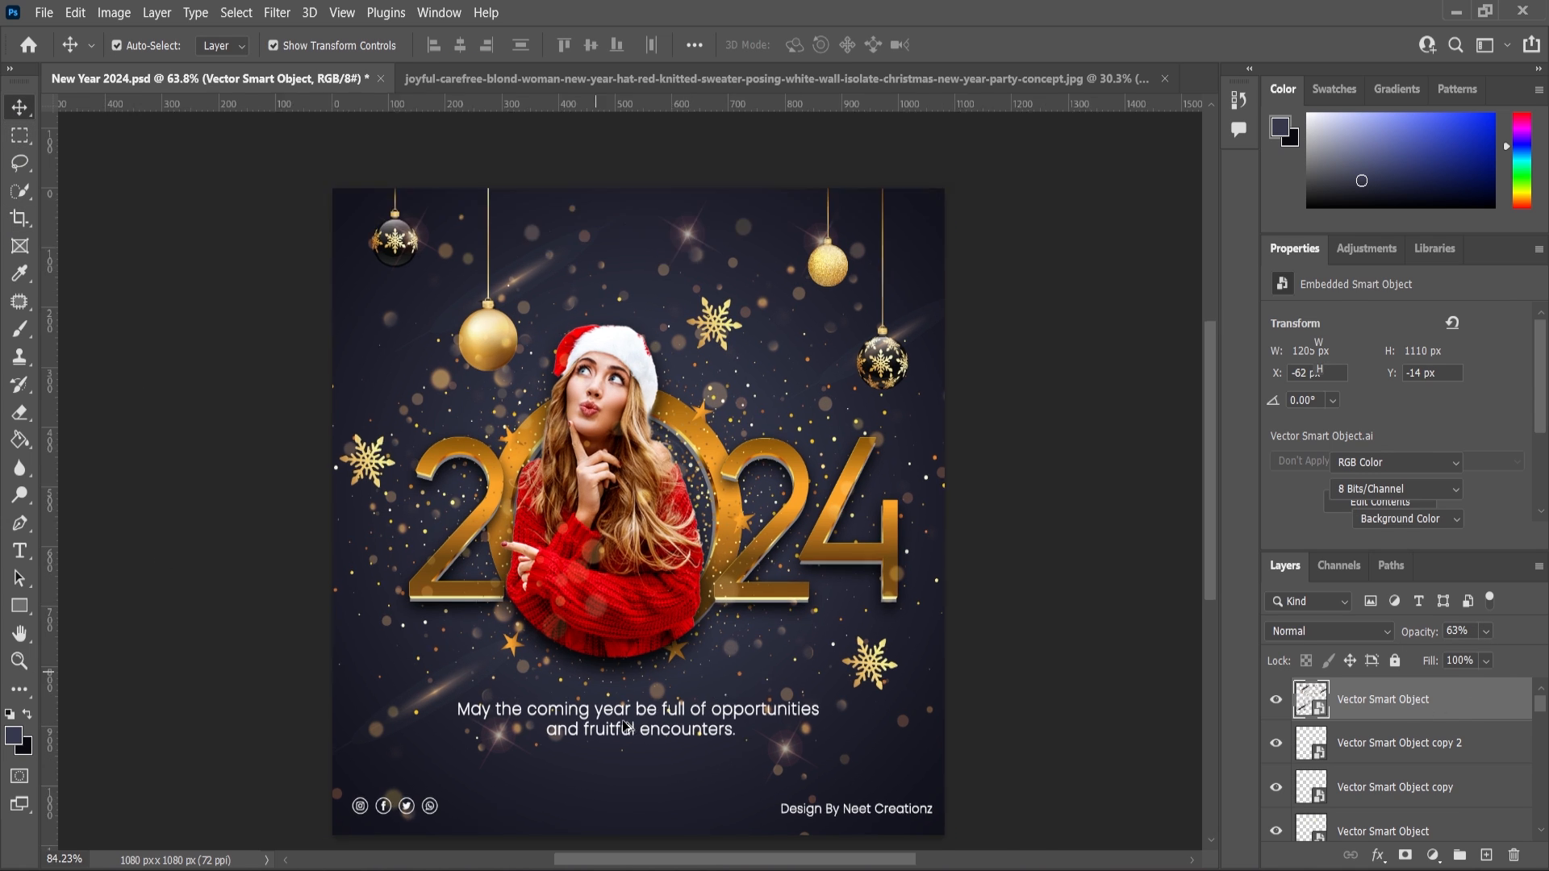
Enlarge the greeting text to about 110% and nudge it slightly downward.
click(621, 735)
drag(906, 694, 940, 681)
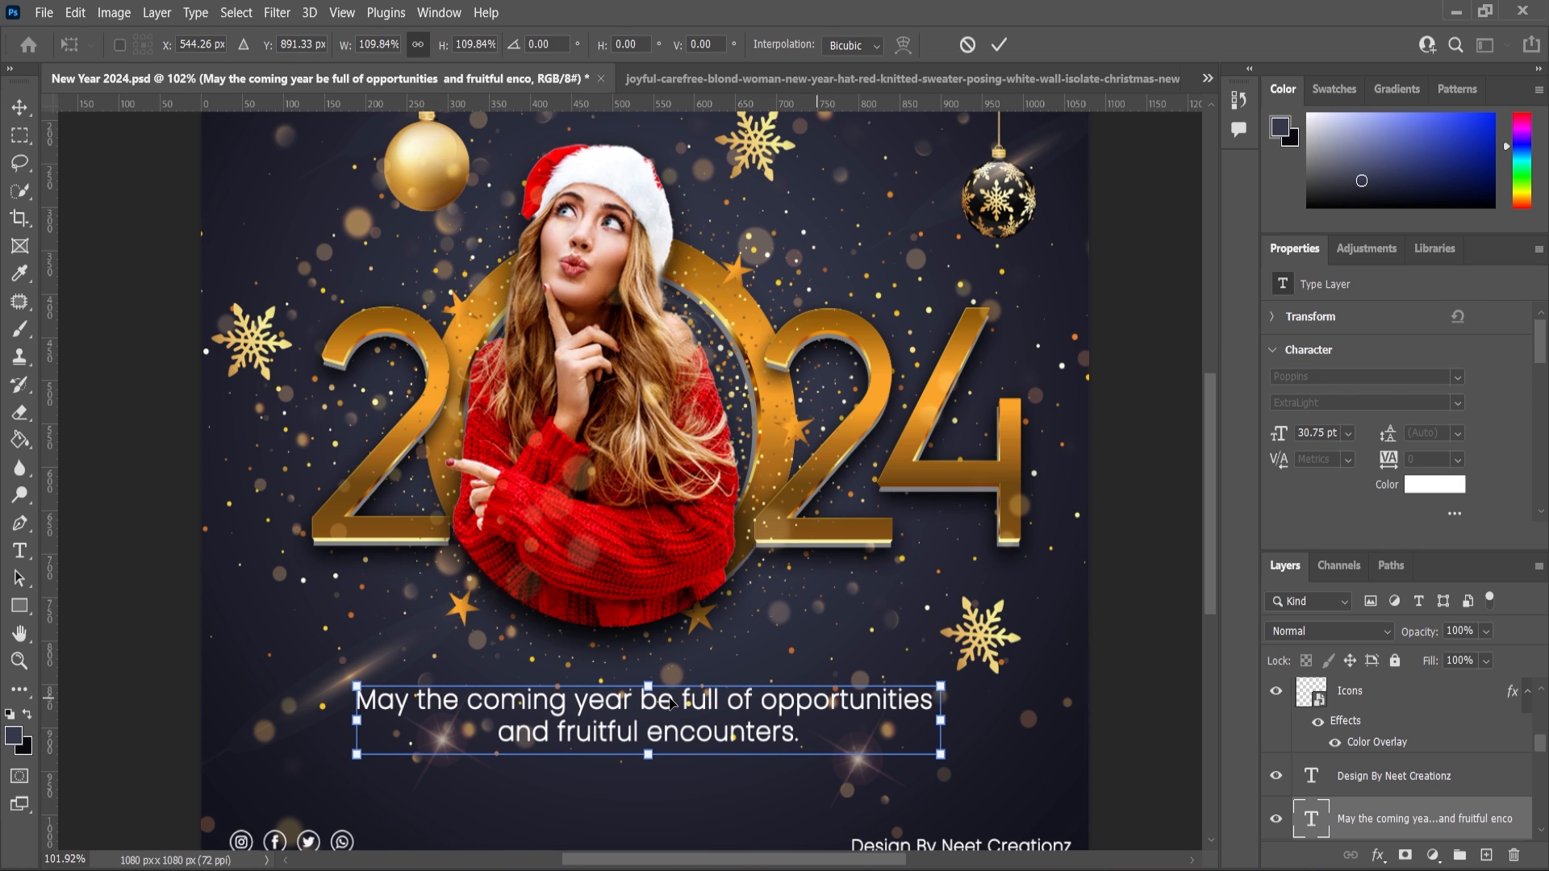
drag(668, 700, 668, 708)
click(19, 661)
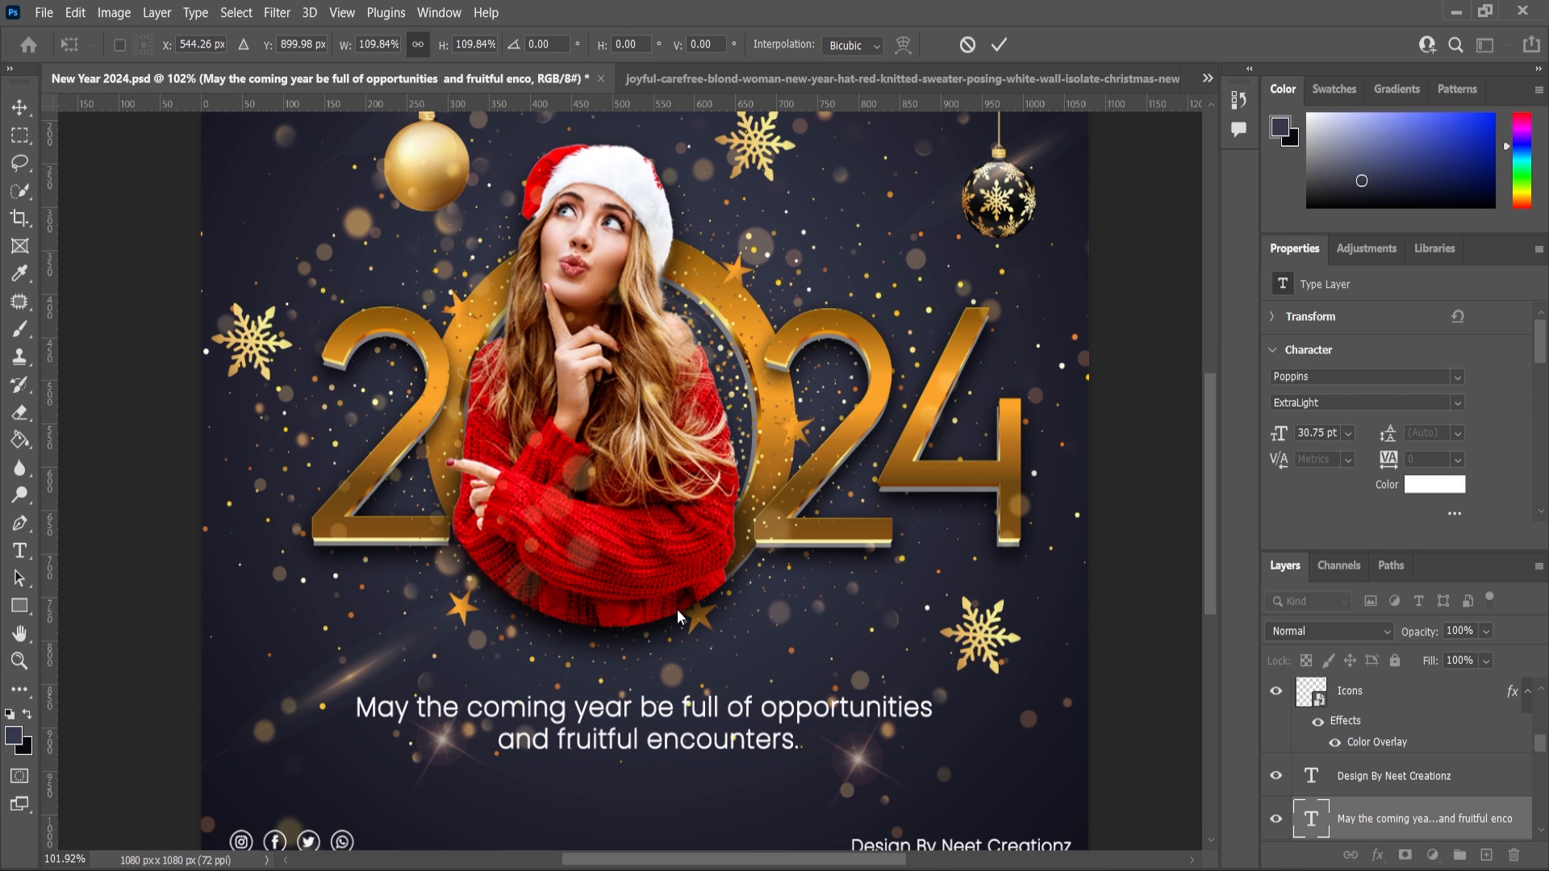
Add a Levels adjustment layer on top of the sparkle overlay with input levels 5, 0.91 and 244.
scroll(758, 652, down, 4)
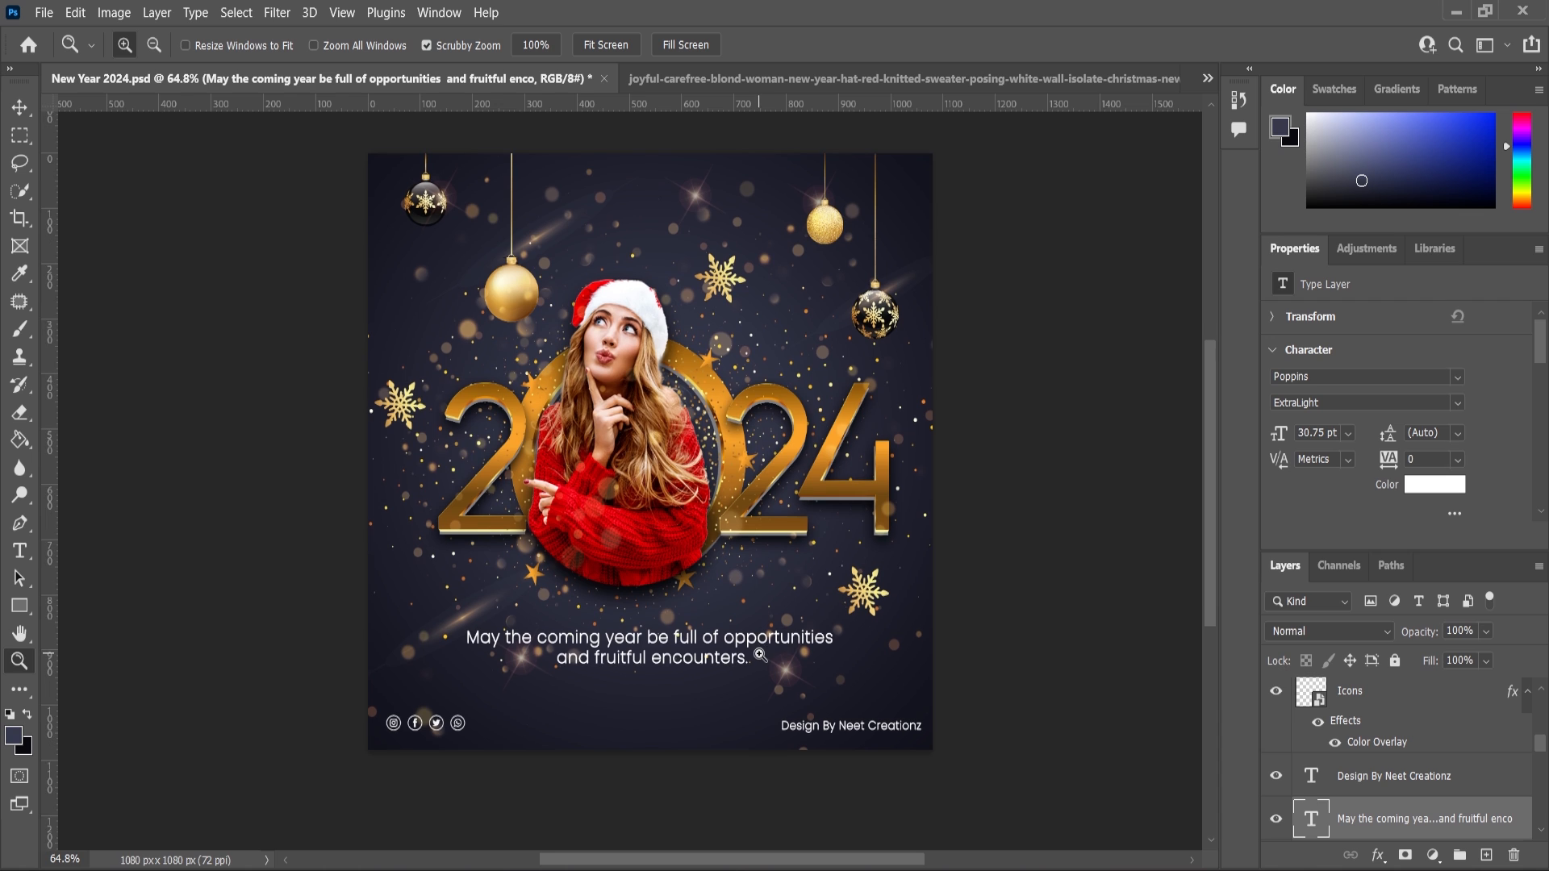
scroll(758, 652, down, 2)
scroll(1426, 751, up, 3)
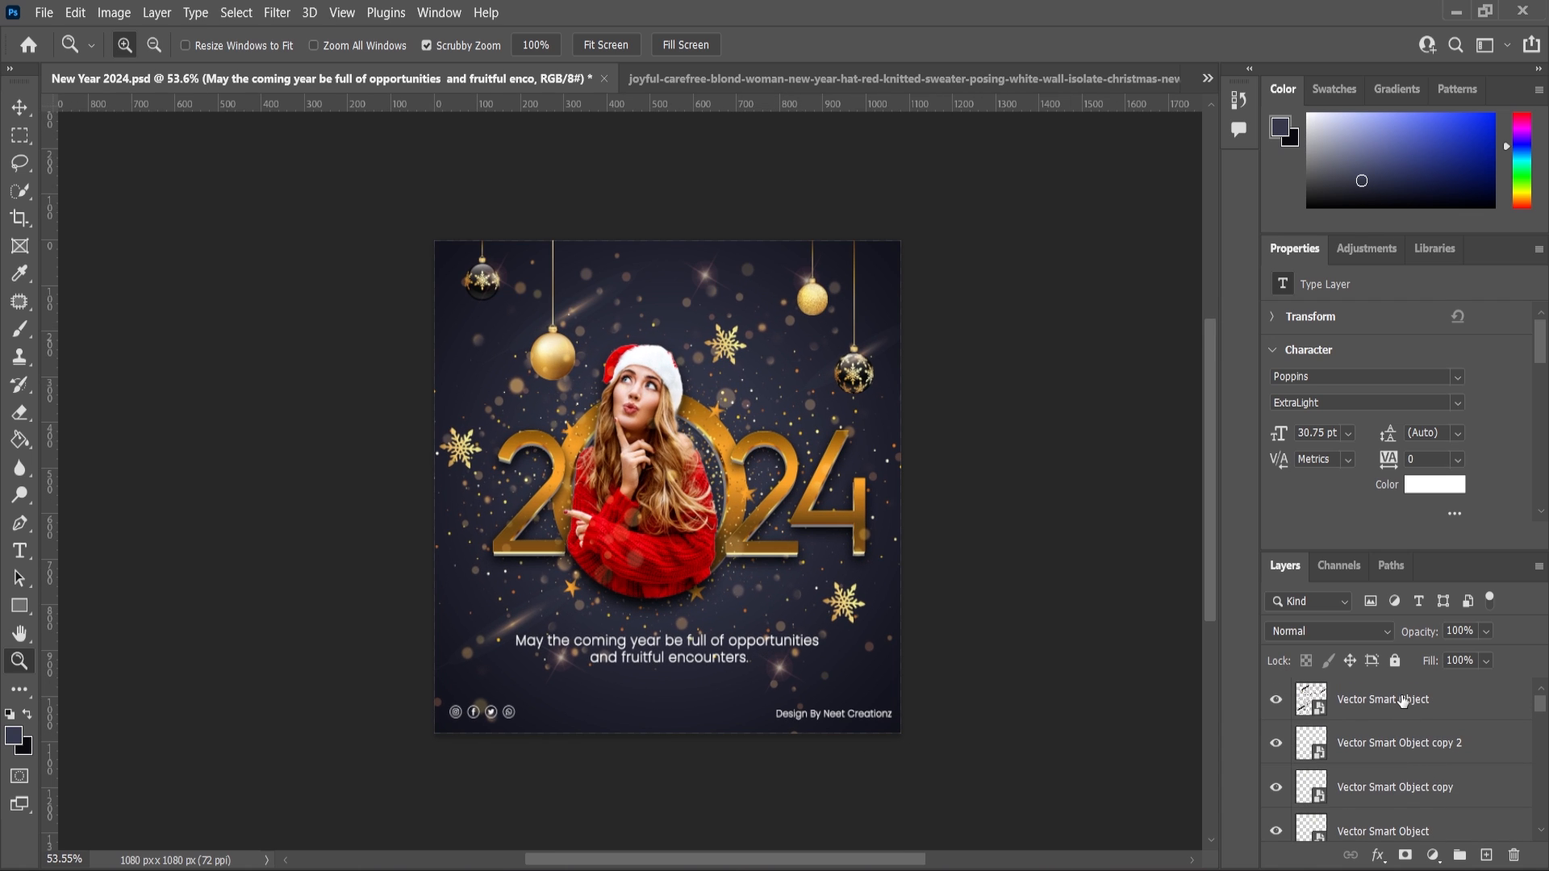
click(1403, 702)
click(1434, 857)
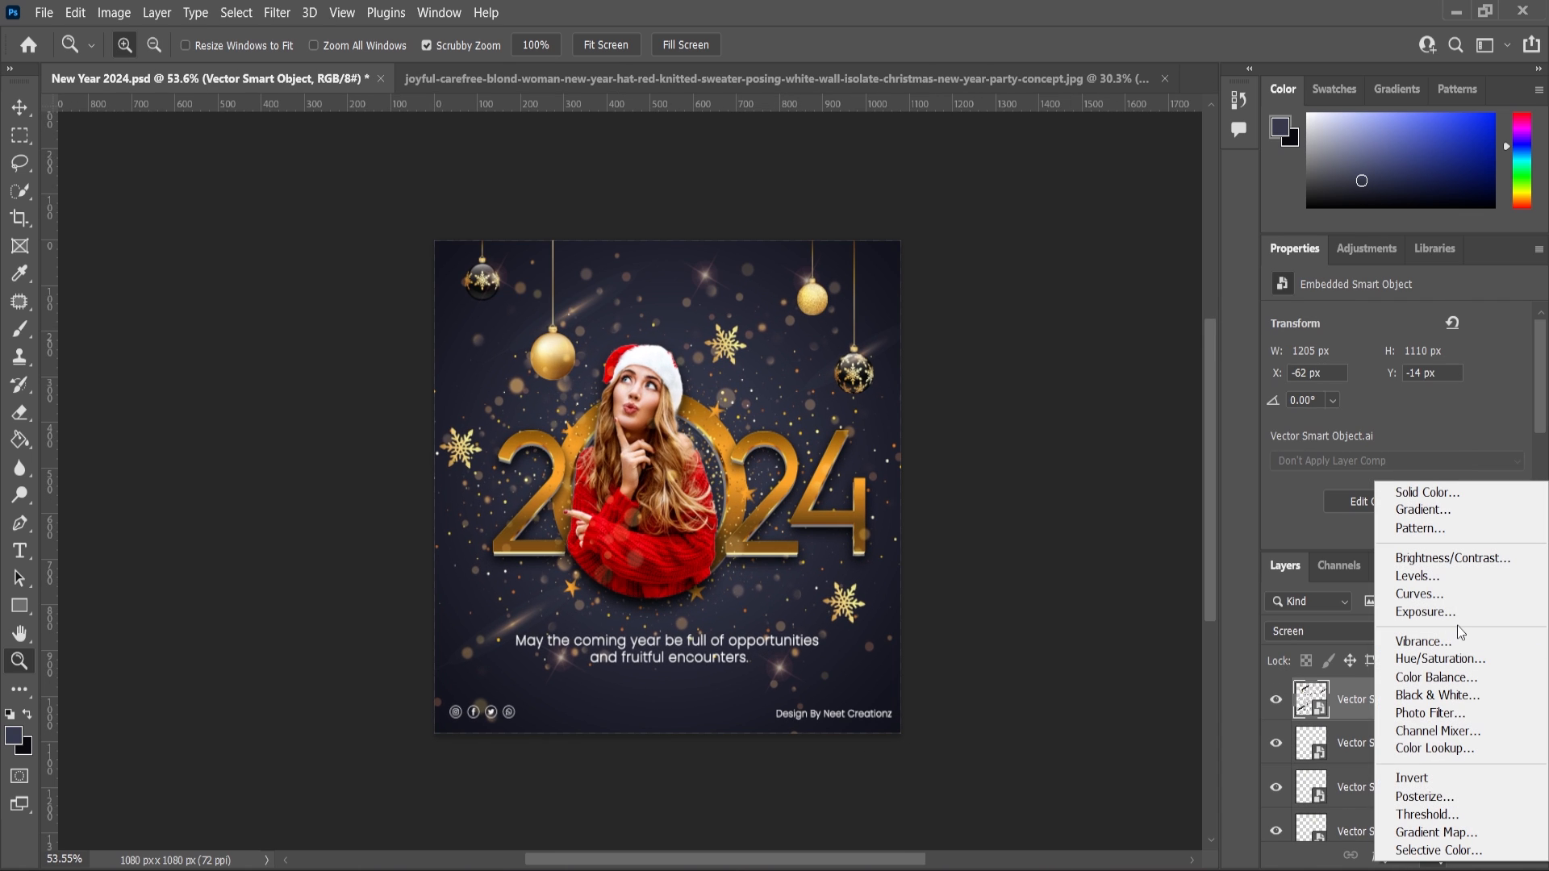
scroll(1413, 449, down, 2)
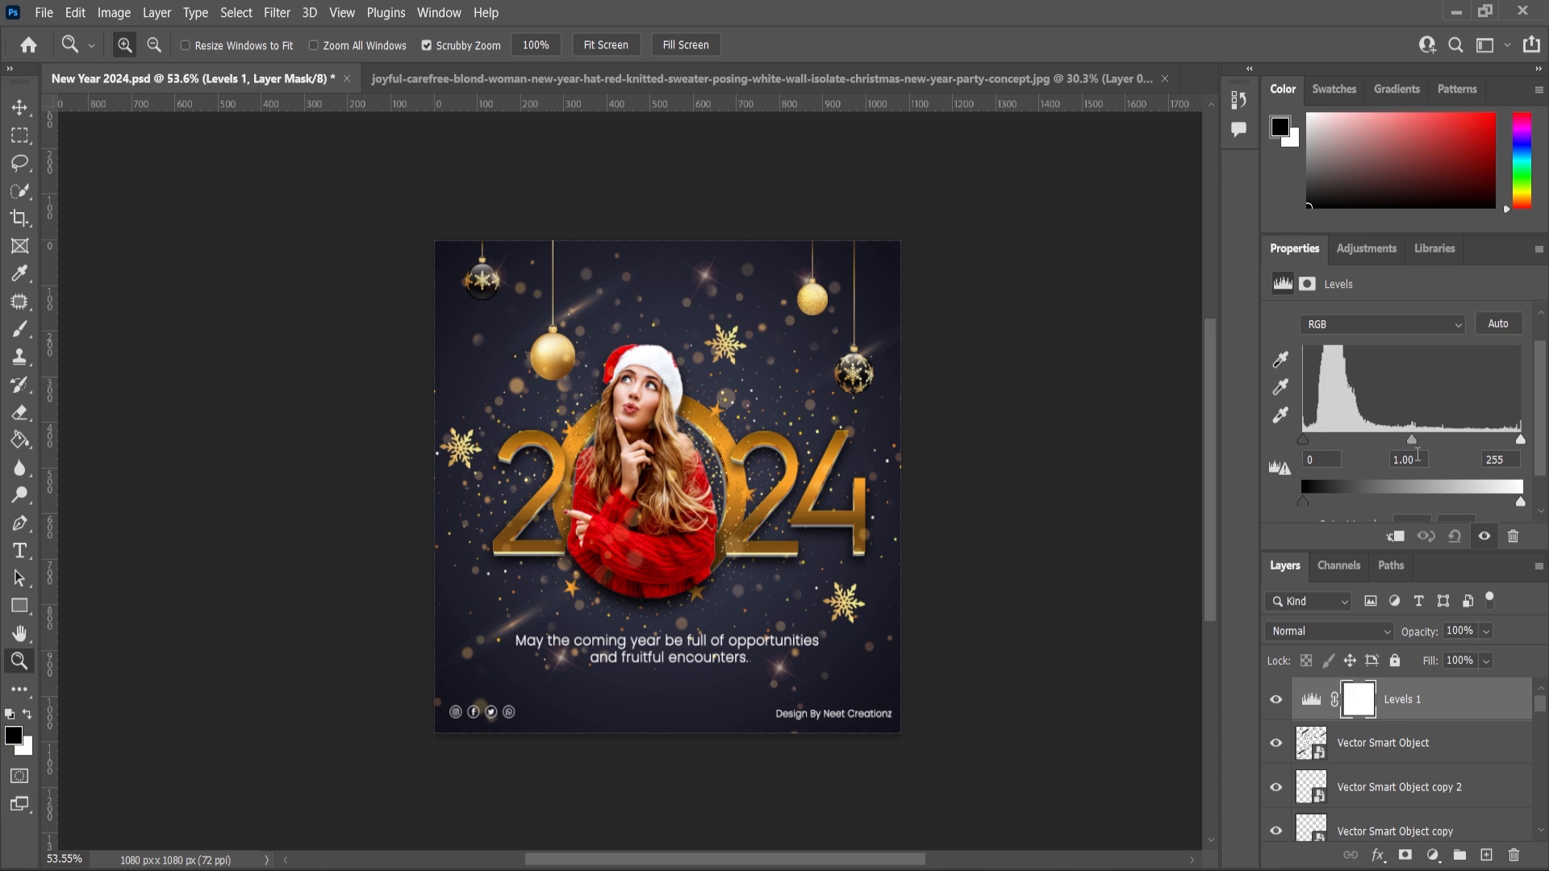
drag(1413, 440, 1418, 440)
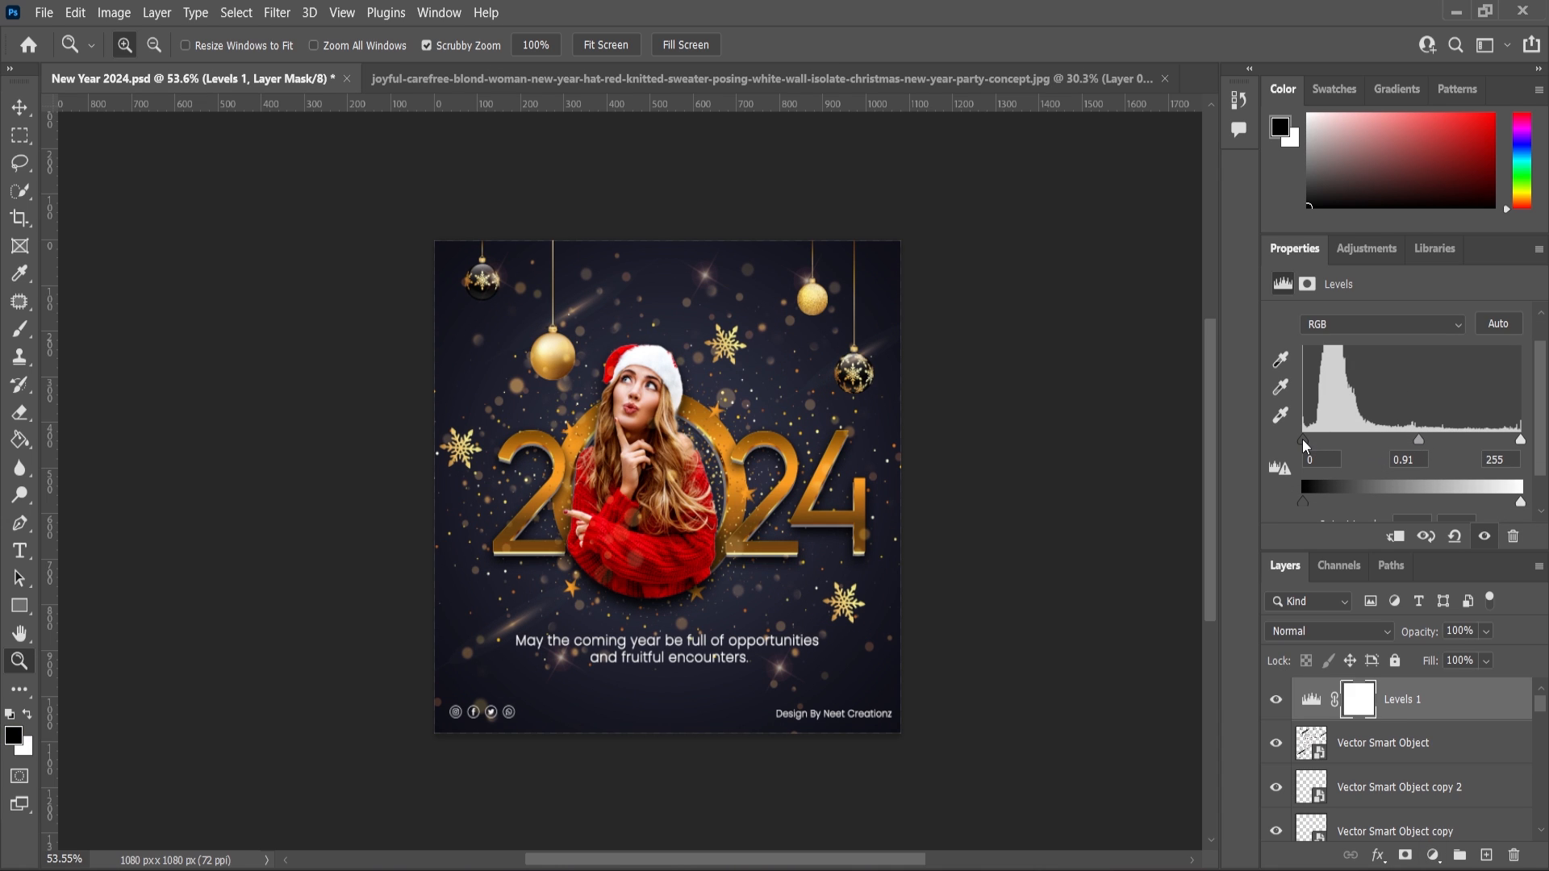
drag(1303, 440, 1307, 440)
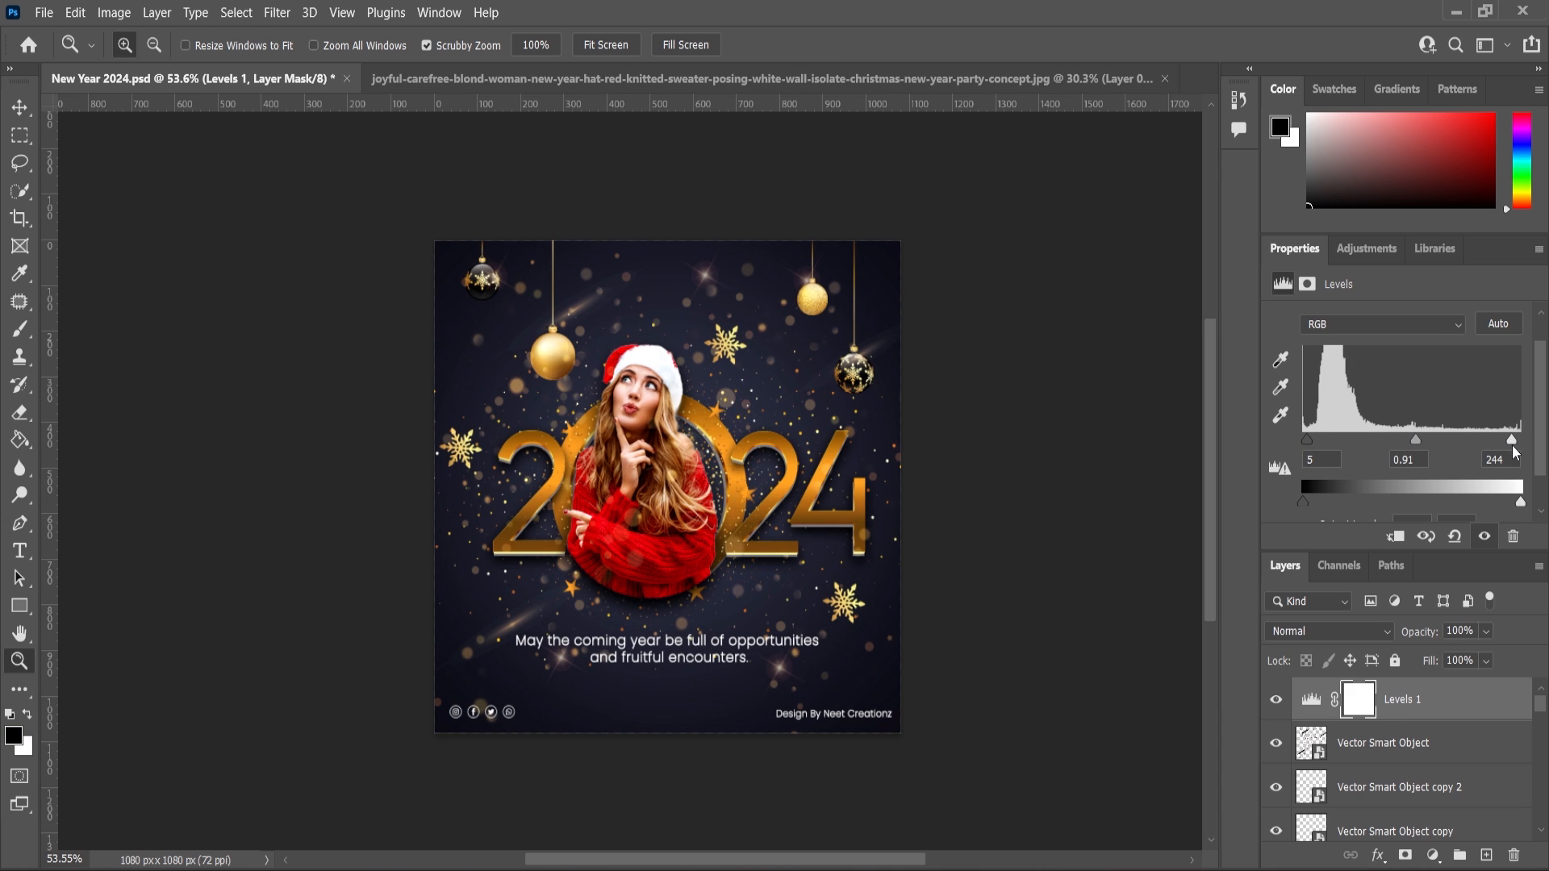
click(1278, 700)
click(1277, 700)
Lower the sparkle overlay's opacity to 38%.
scroll(953, 553, down, 1)
scroll(873, 599, up, 4)
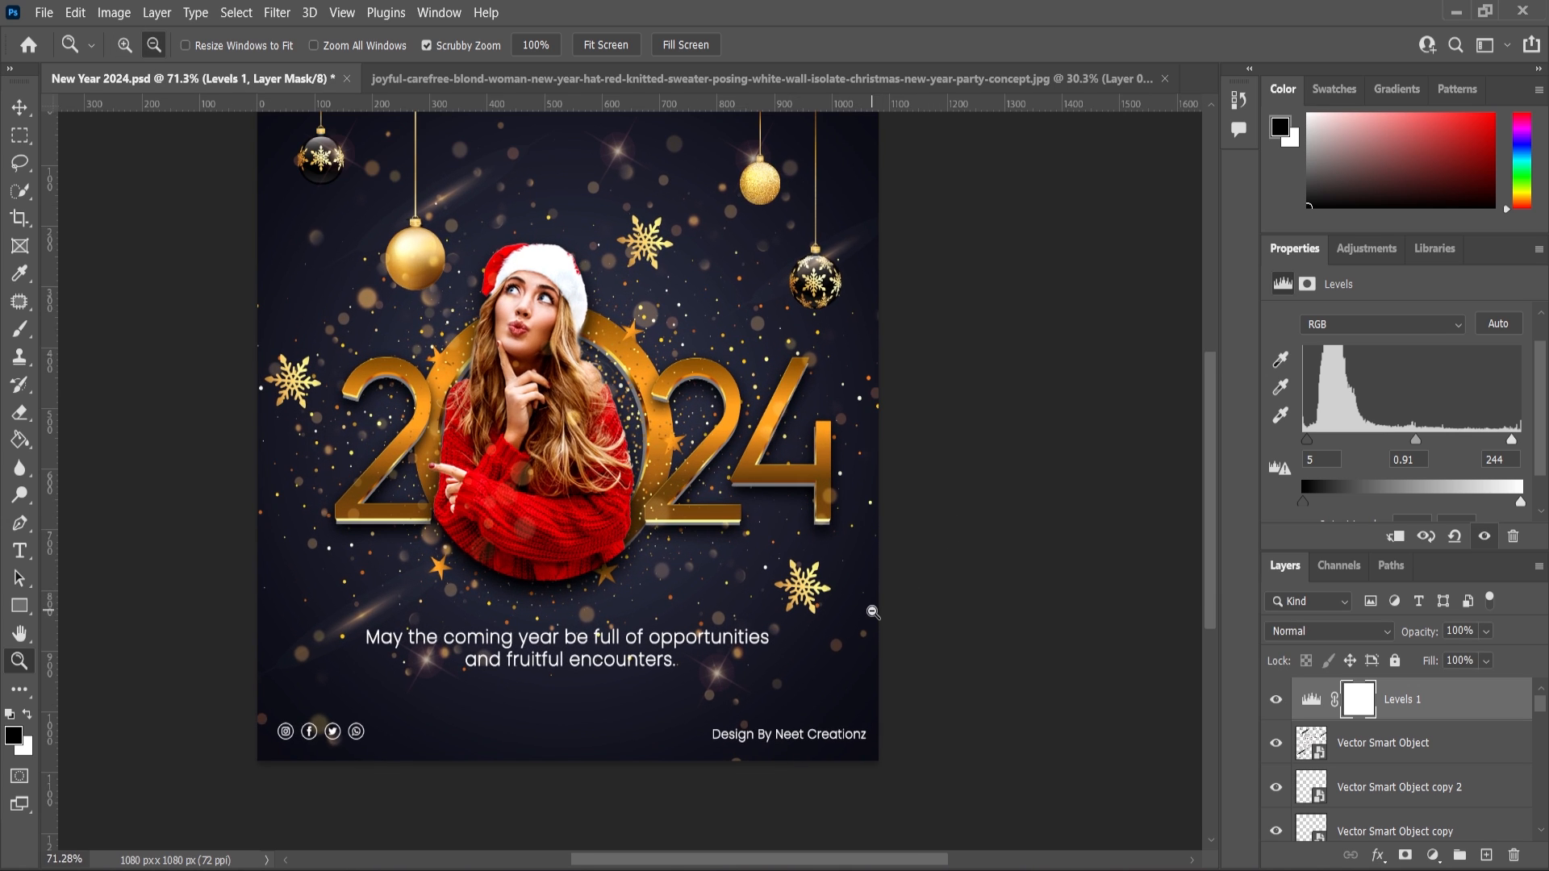
scroll(889, 610, down, 1)
scroll(893, 612, up, 1)
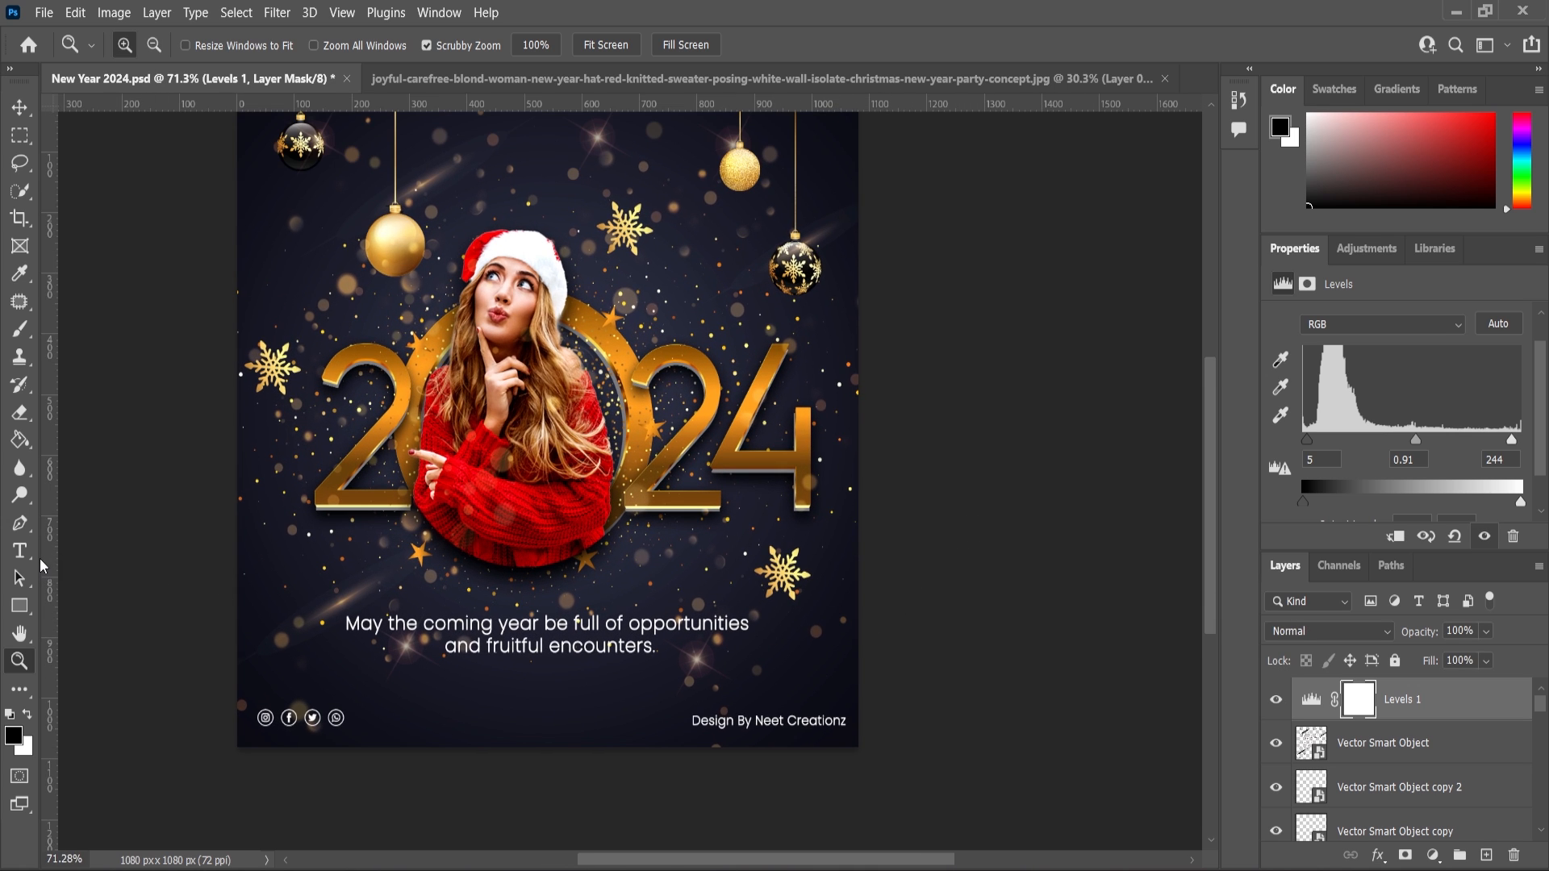
key(v)
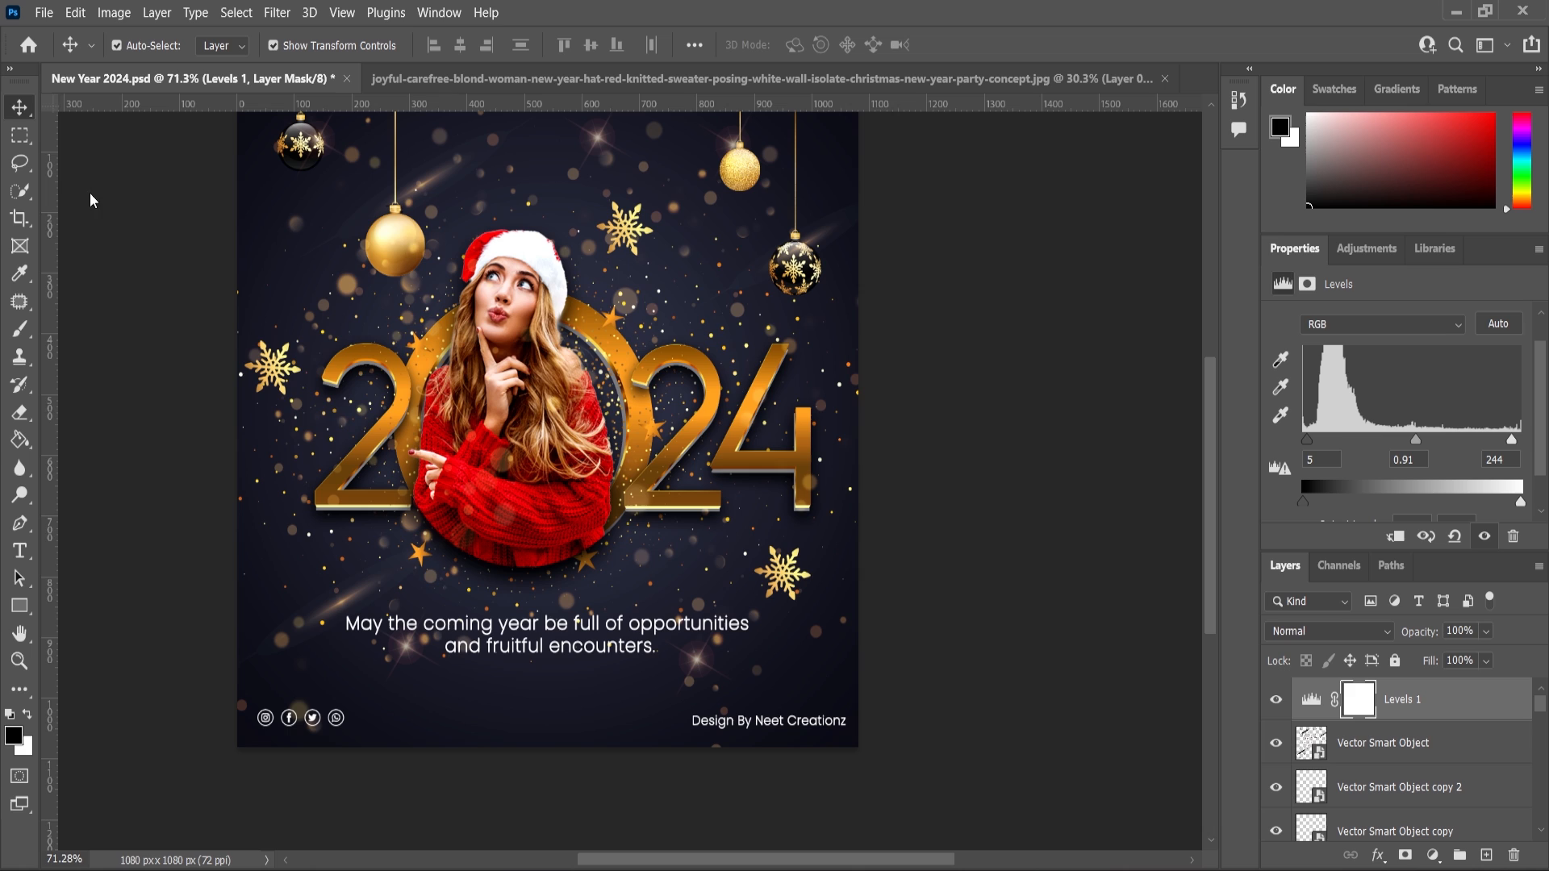
click(432, 584)
click(1274, 748)
click(1274, 749)
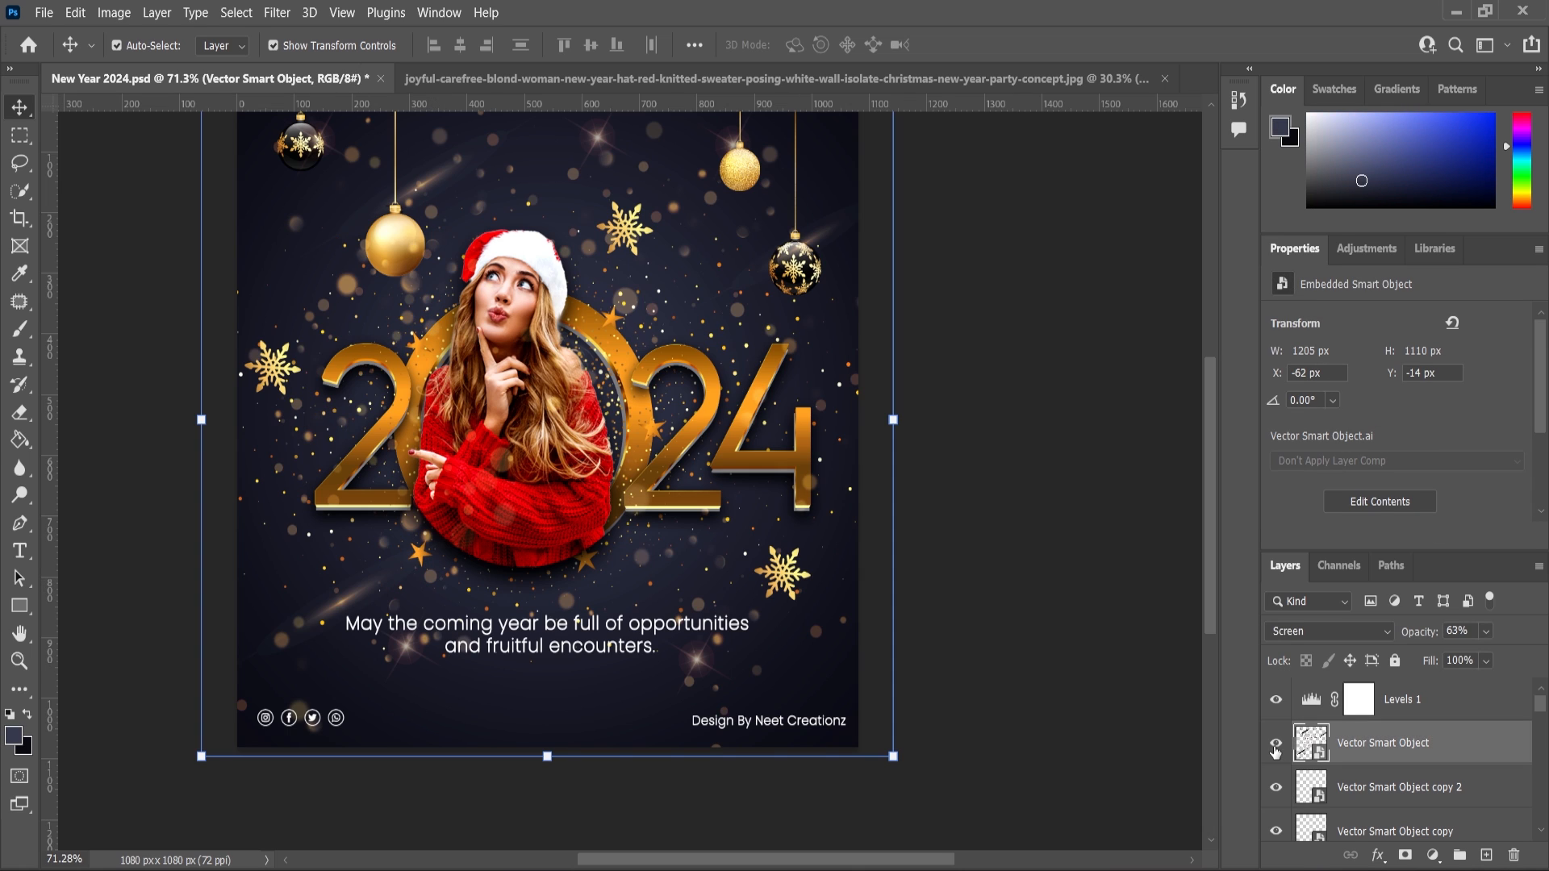
click(1274, 749)
click(1275, 749)
click(1485, 631)
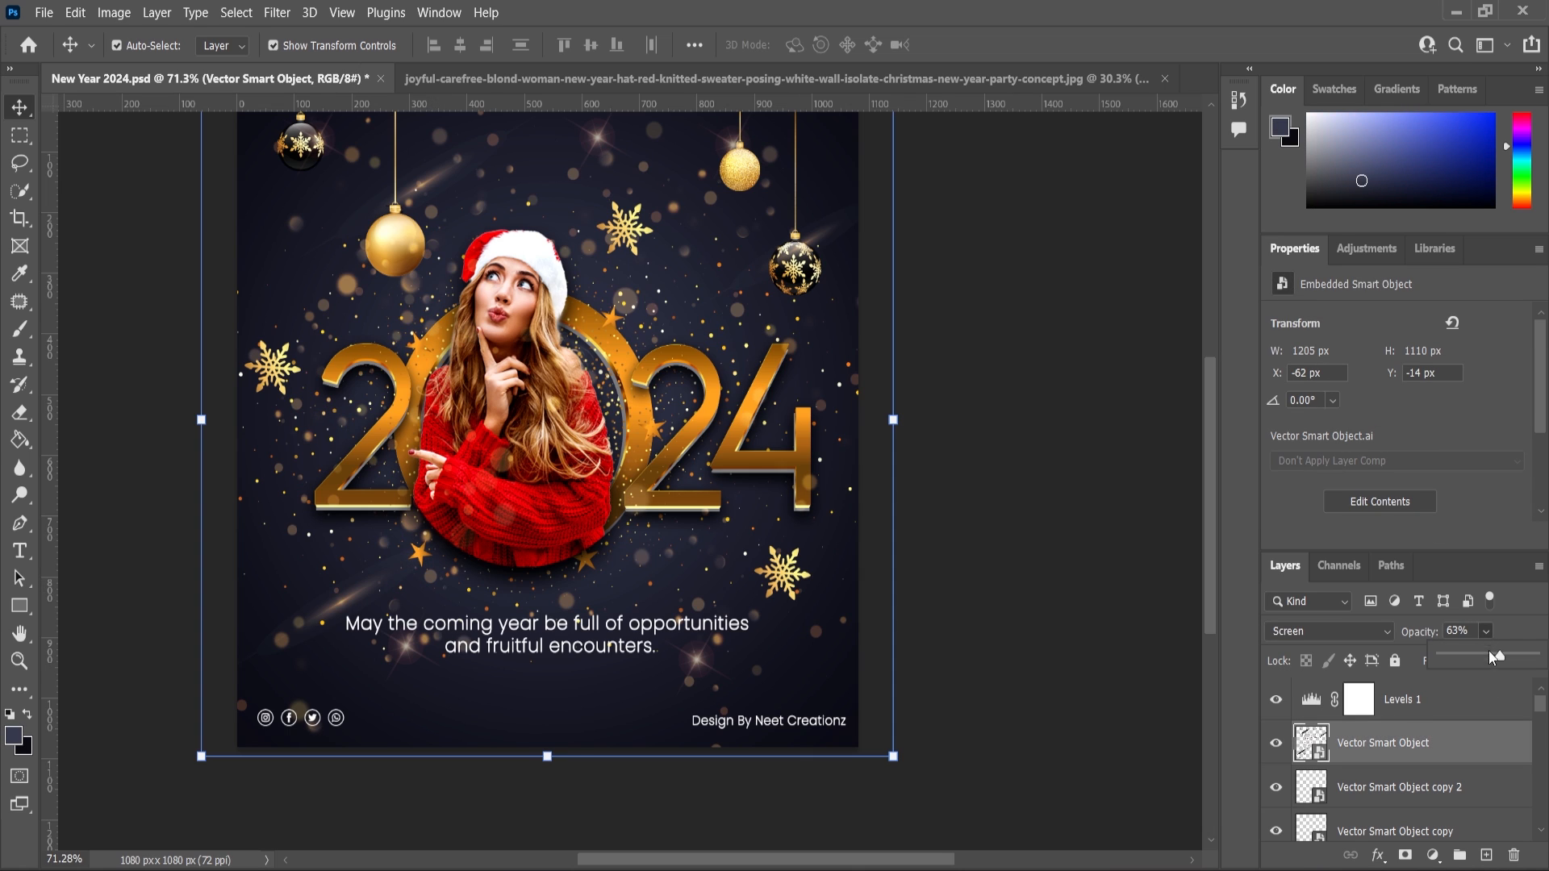
drag(1489, 656, 1480, 658)
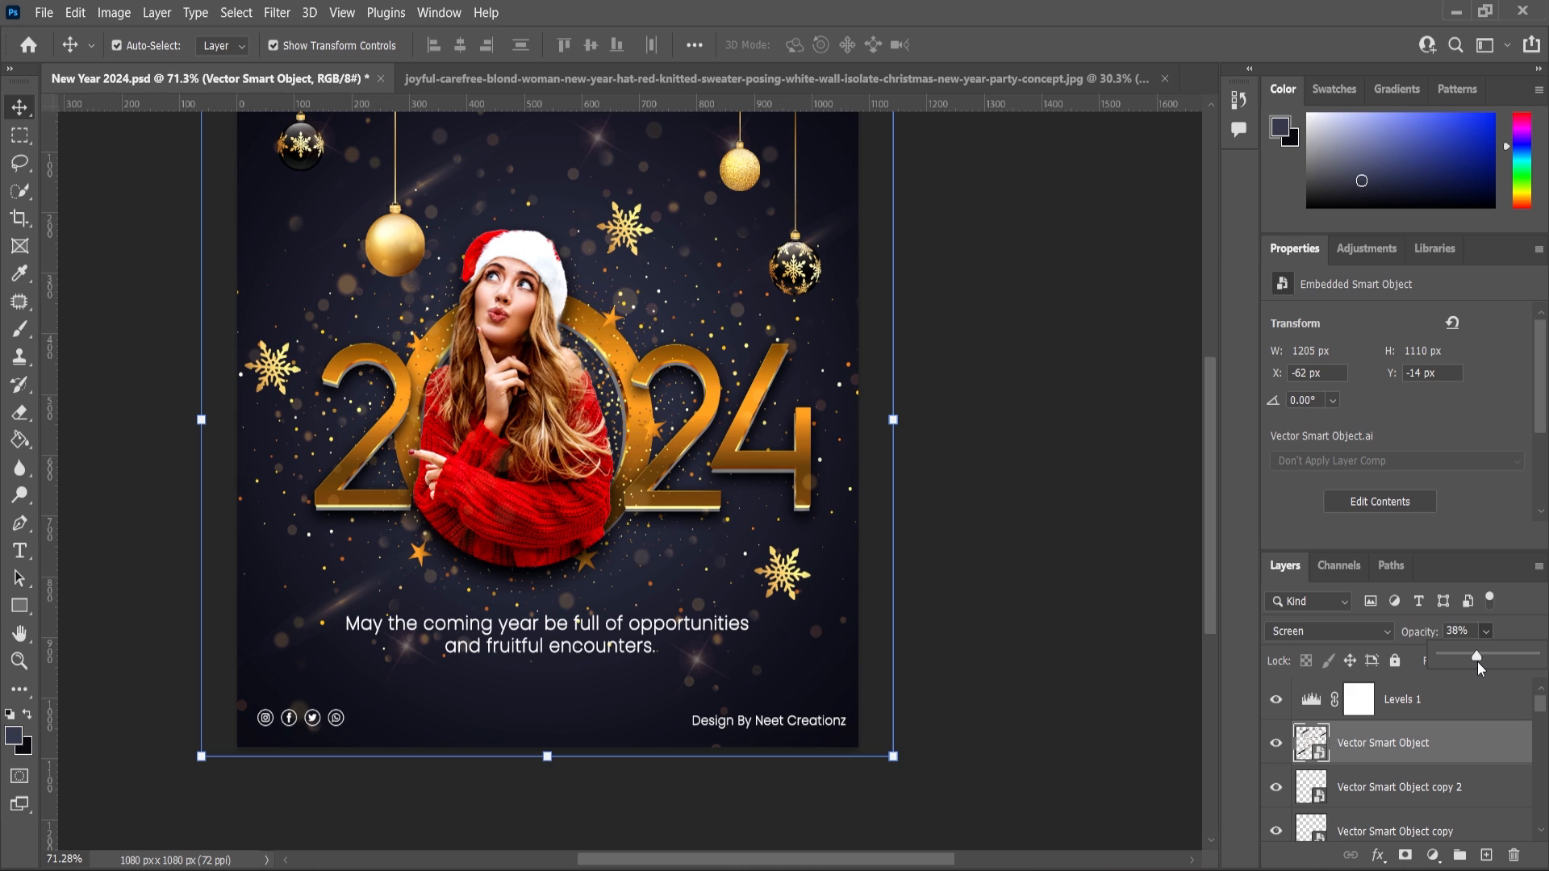
Add a layer mask to the sparkle overlay and paint black with a 400 px brush to hide sparkles near the bottom corners and text.
click(1281, 747)
click(1282, 747)
click(1405, 855)
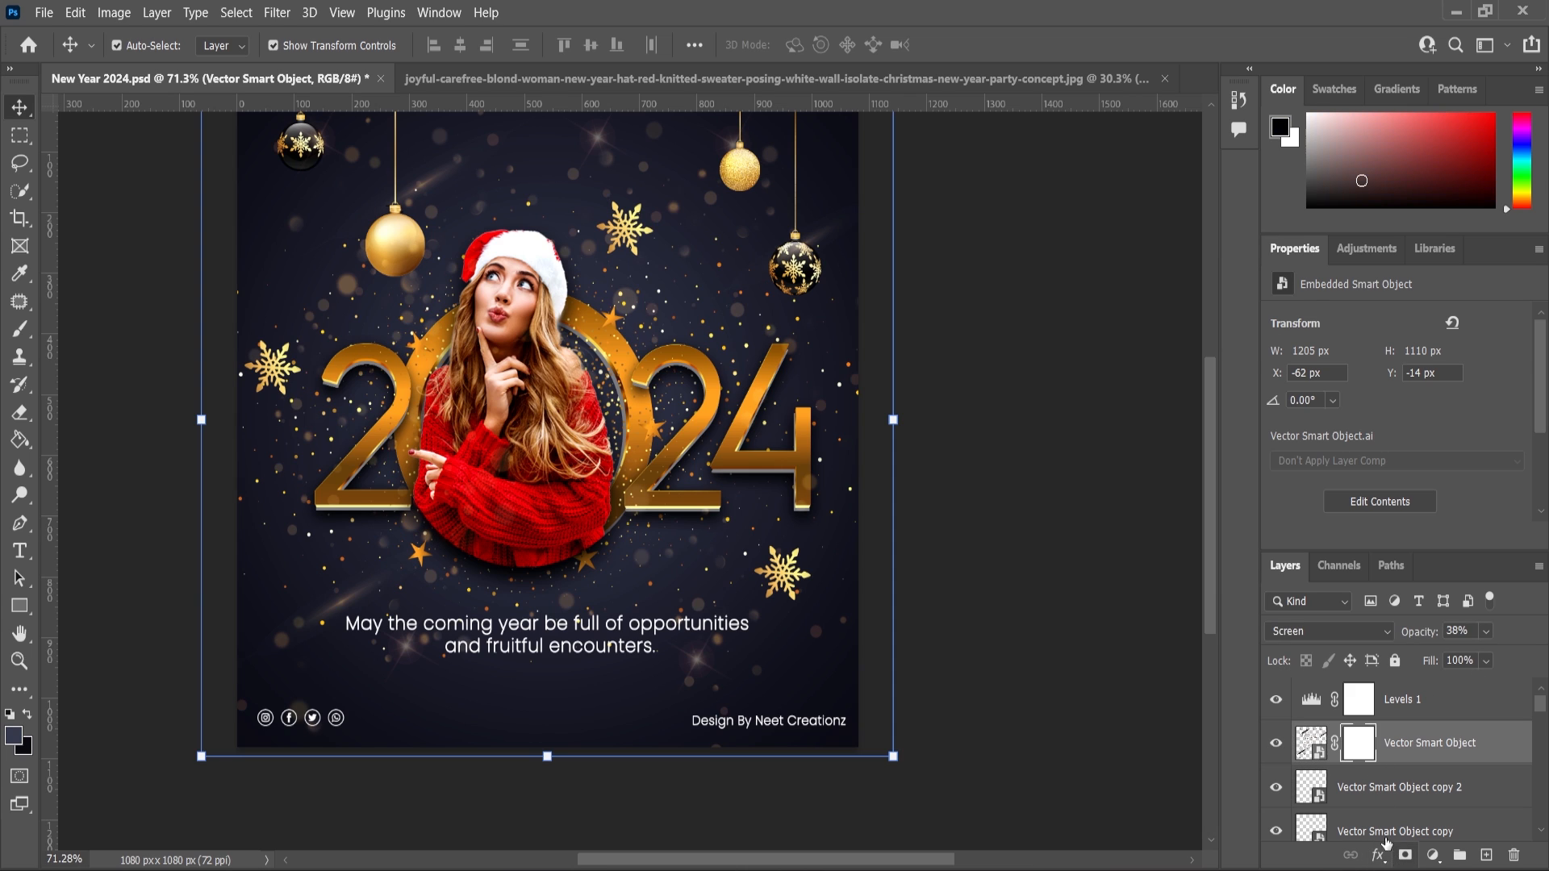
key(b)
key(bracketright)
key(bracketright)
key(bracketright)
key(bracketright)
key(bracketright)
key(bracketright)
key(bracketright)
key(bracketright)
key(bracketright)
key(bracketright)
key(bracketright)
key(bracketright)
key(bracketright)
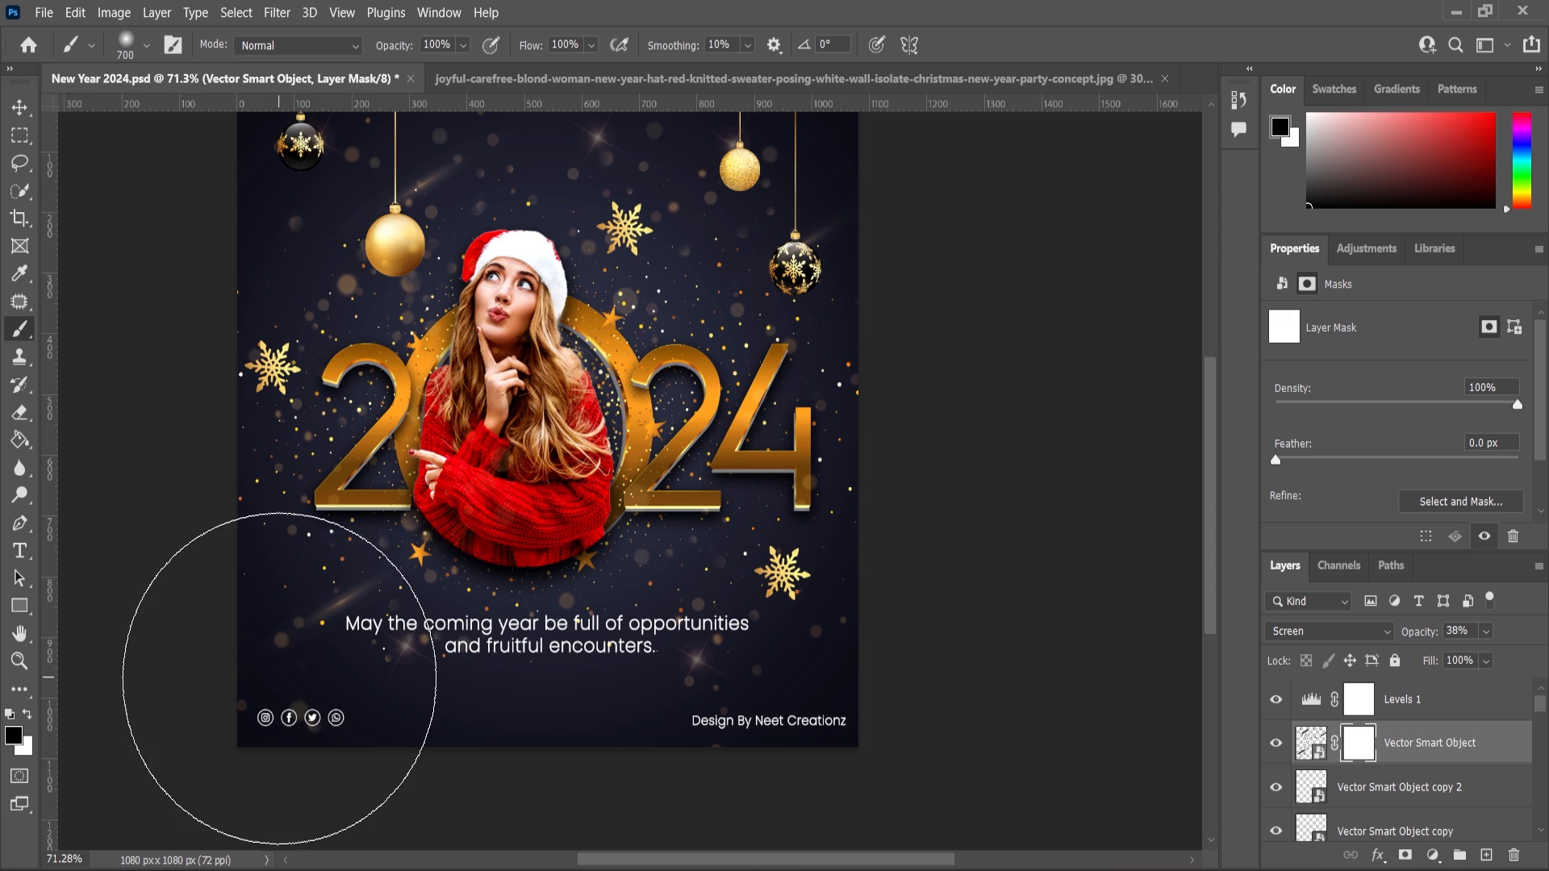
key(bracketleft)
key(bracketleft)
key(bracketleft)
click(268, 684)
drag(268, 685, 318, 702)
click(415, 700)
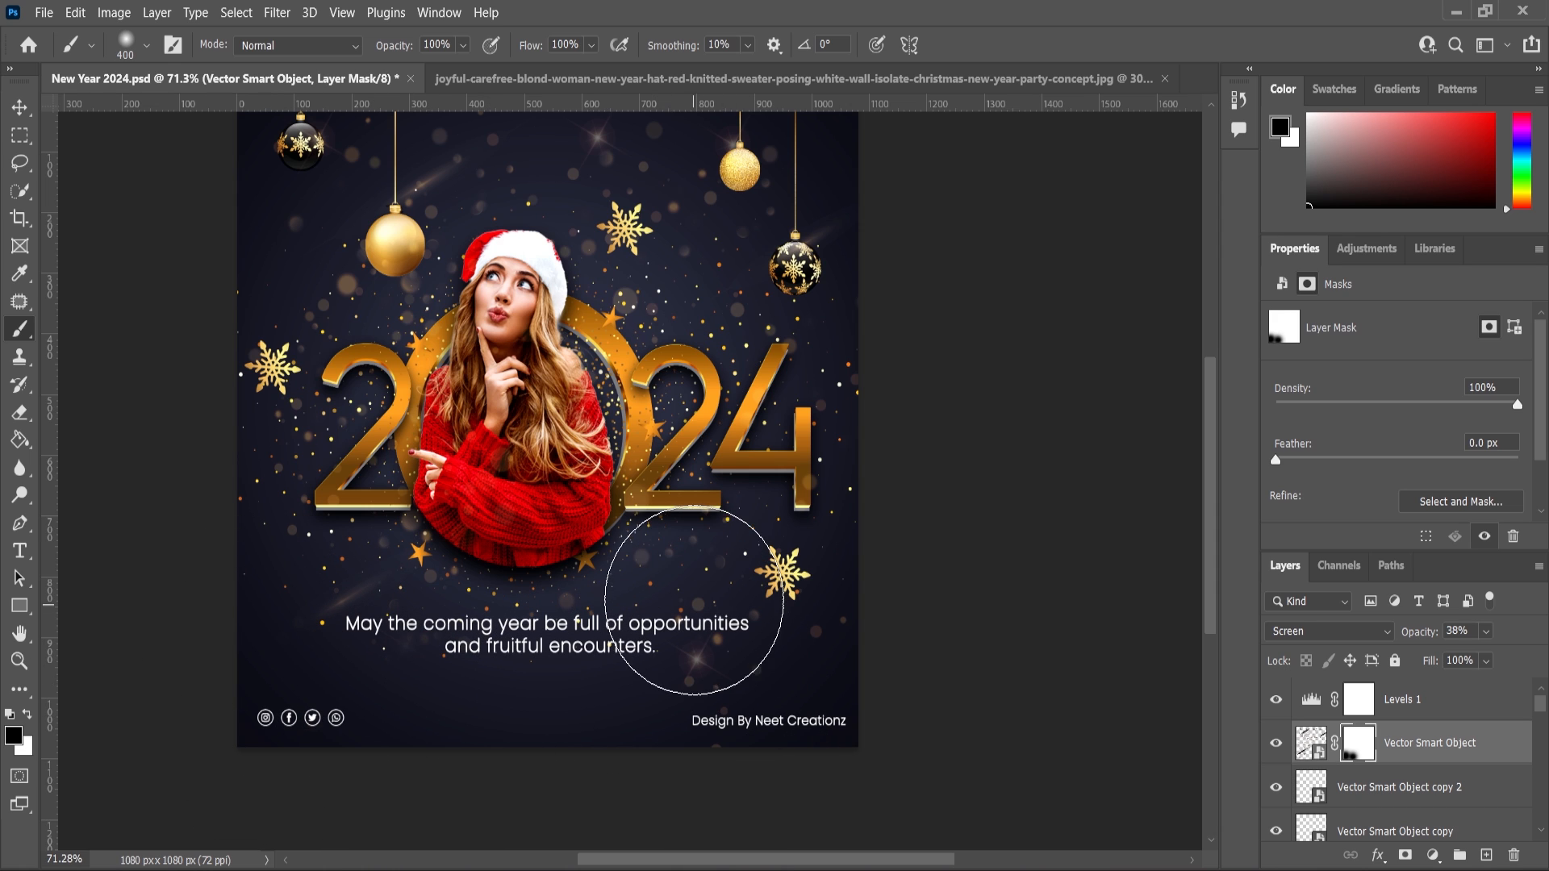
scroll(708, 657, down, 1)
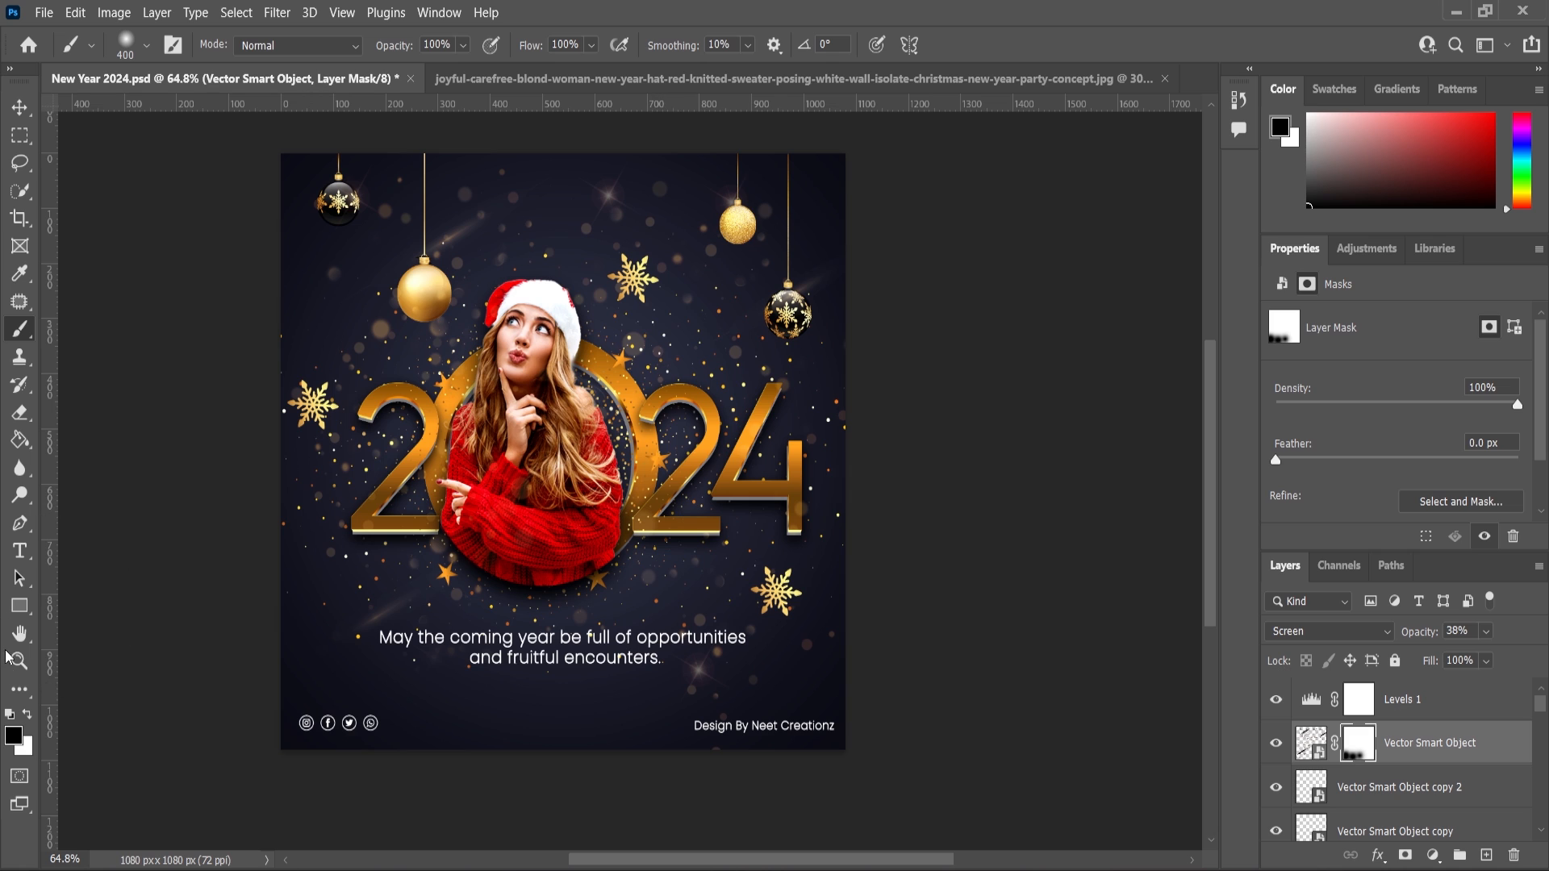
click(19, 660)
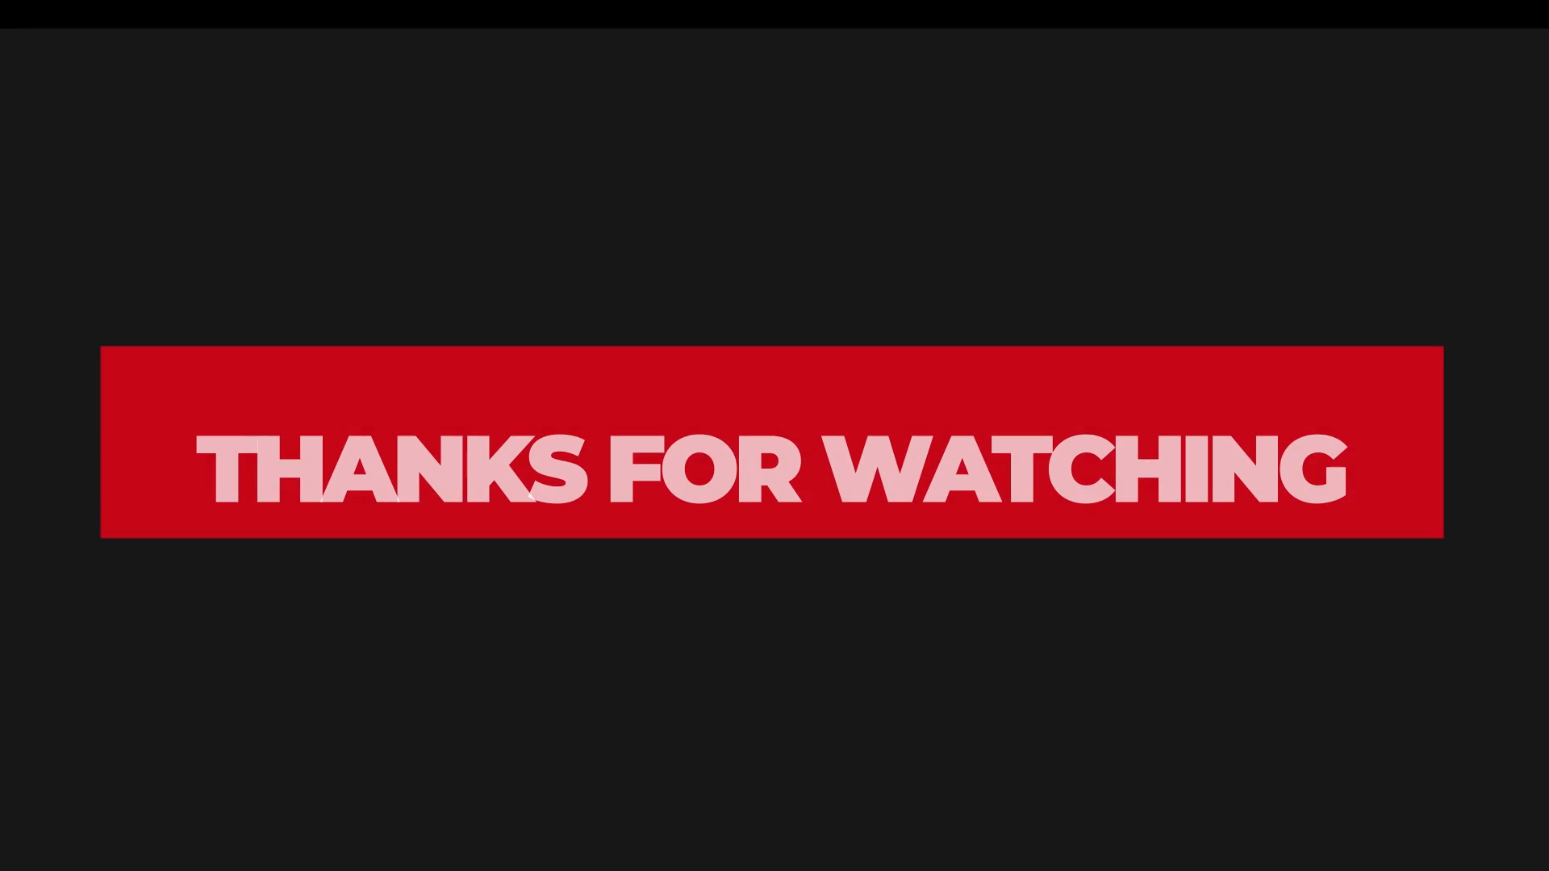